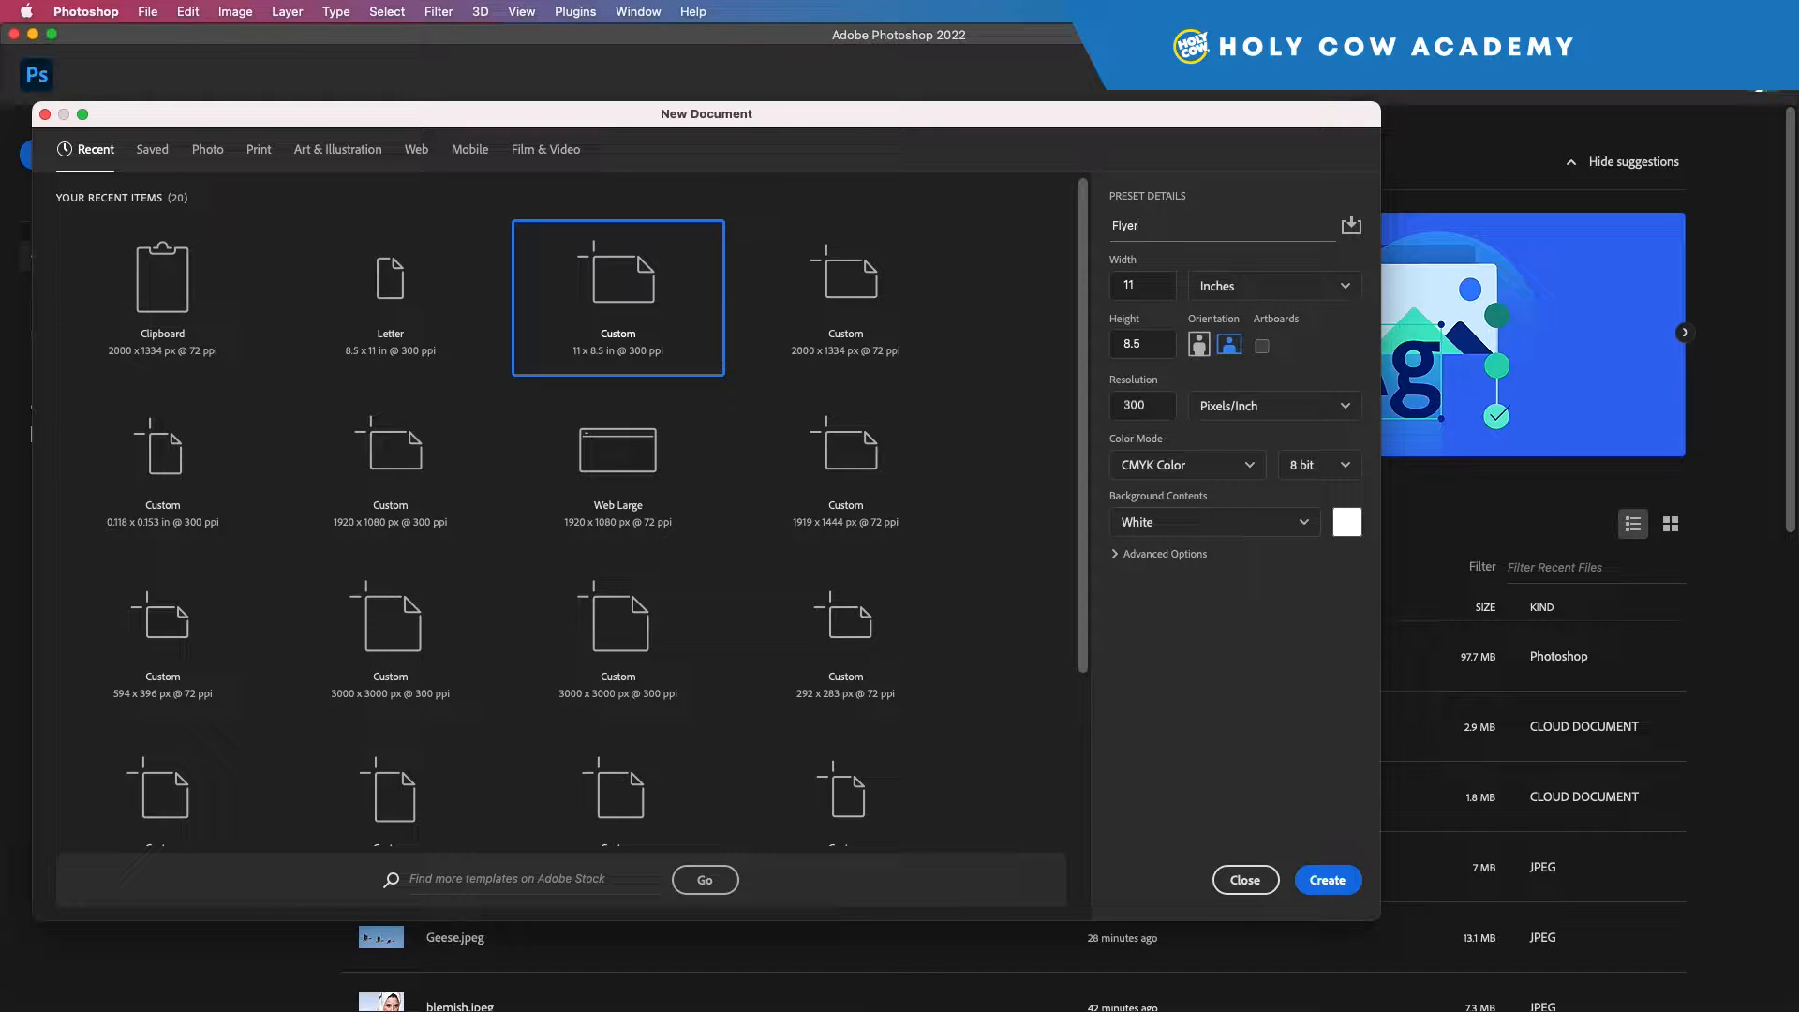
Create the 11 x 8.5 inch landscape Flyer document at 300 pixels/inch and convert its color mode to RGB Color
left_click(1330, 881)
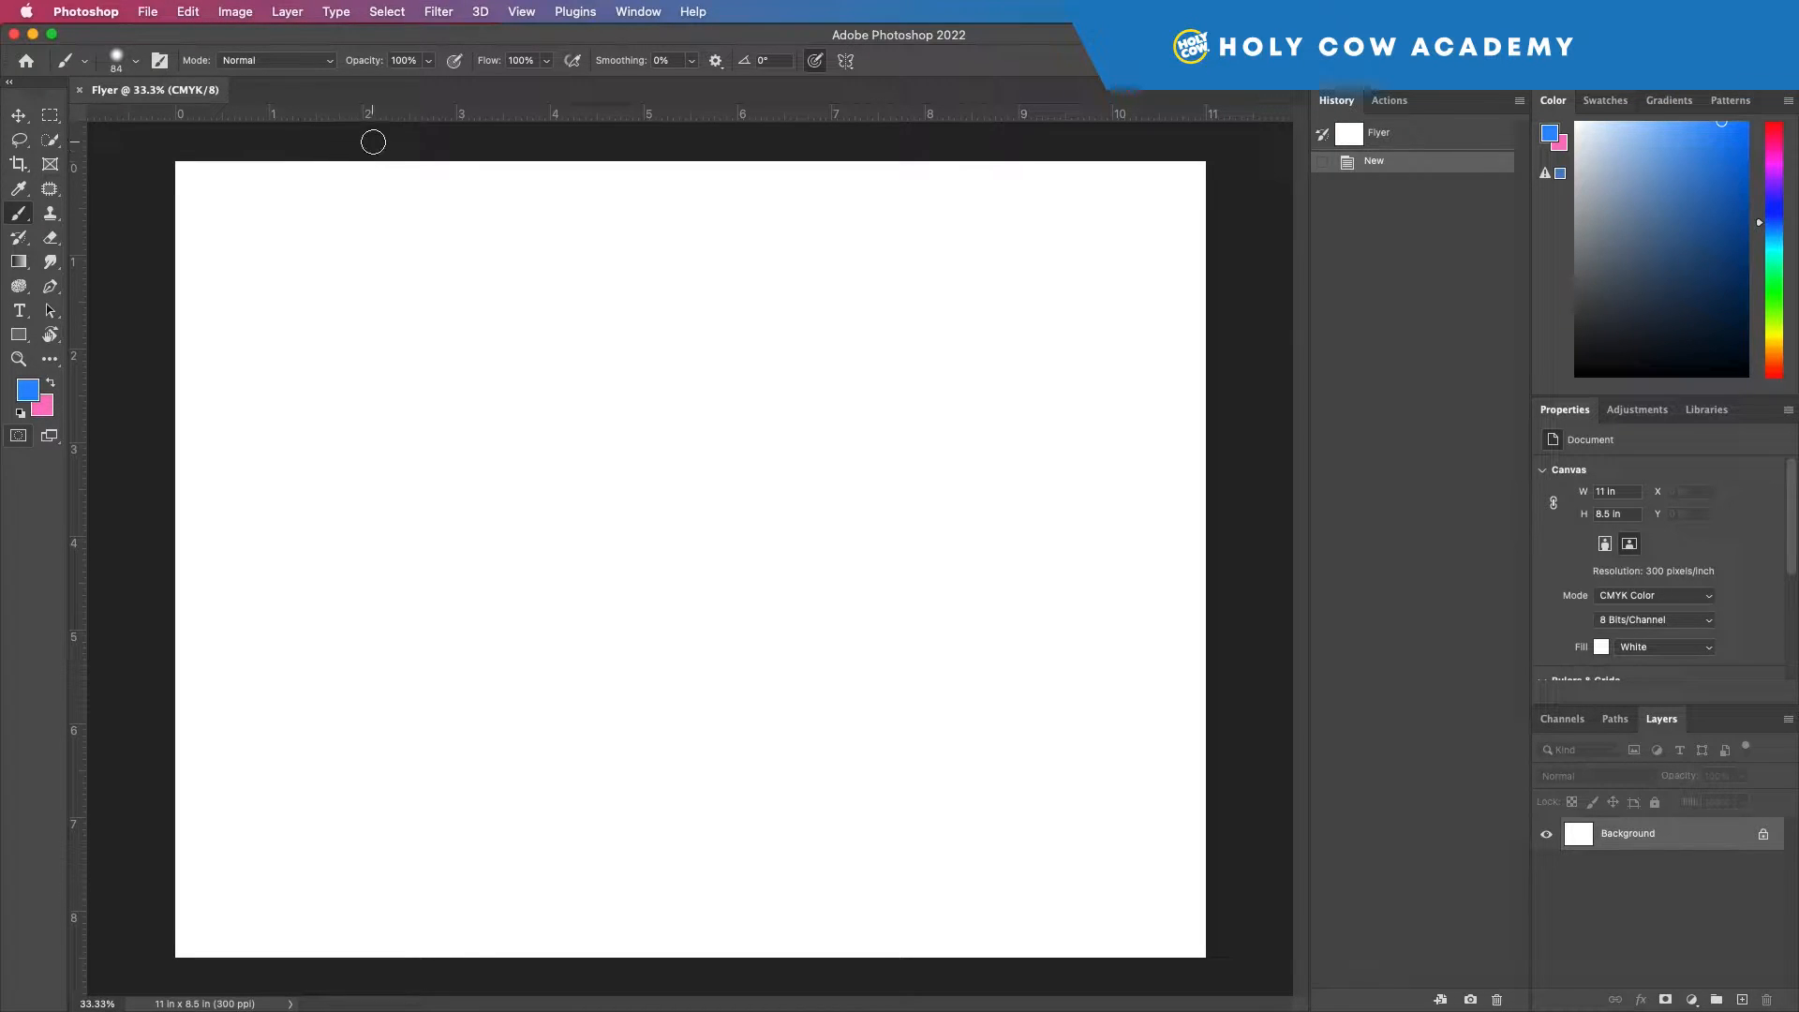
left_click(233, 12)
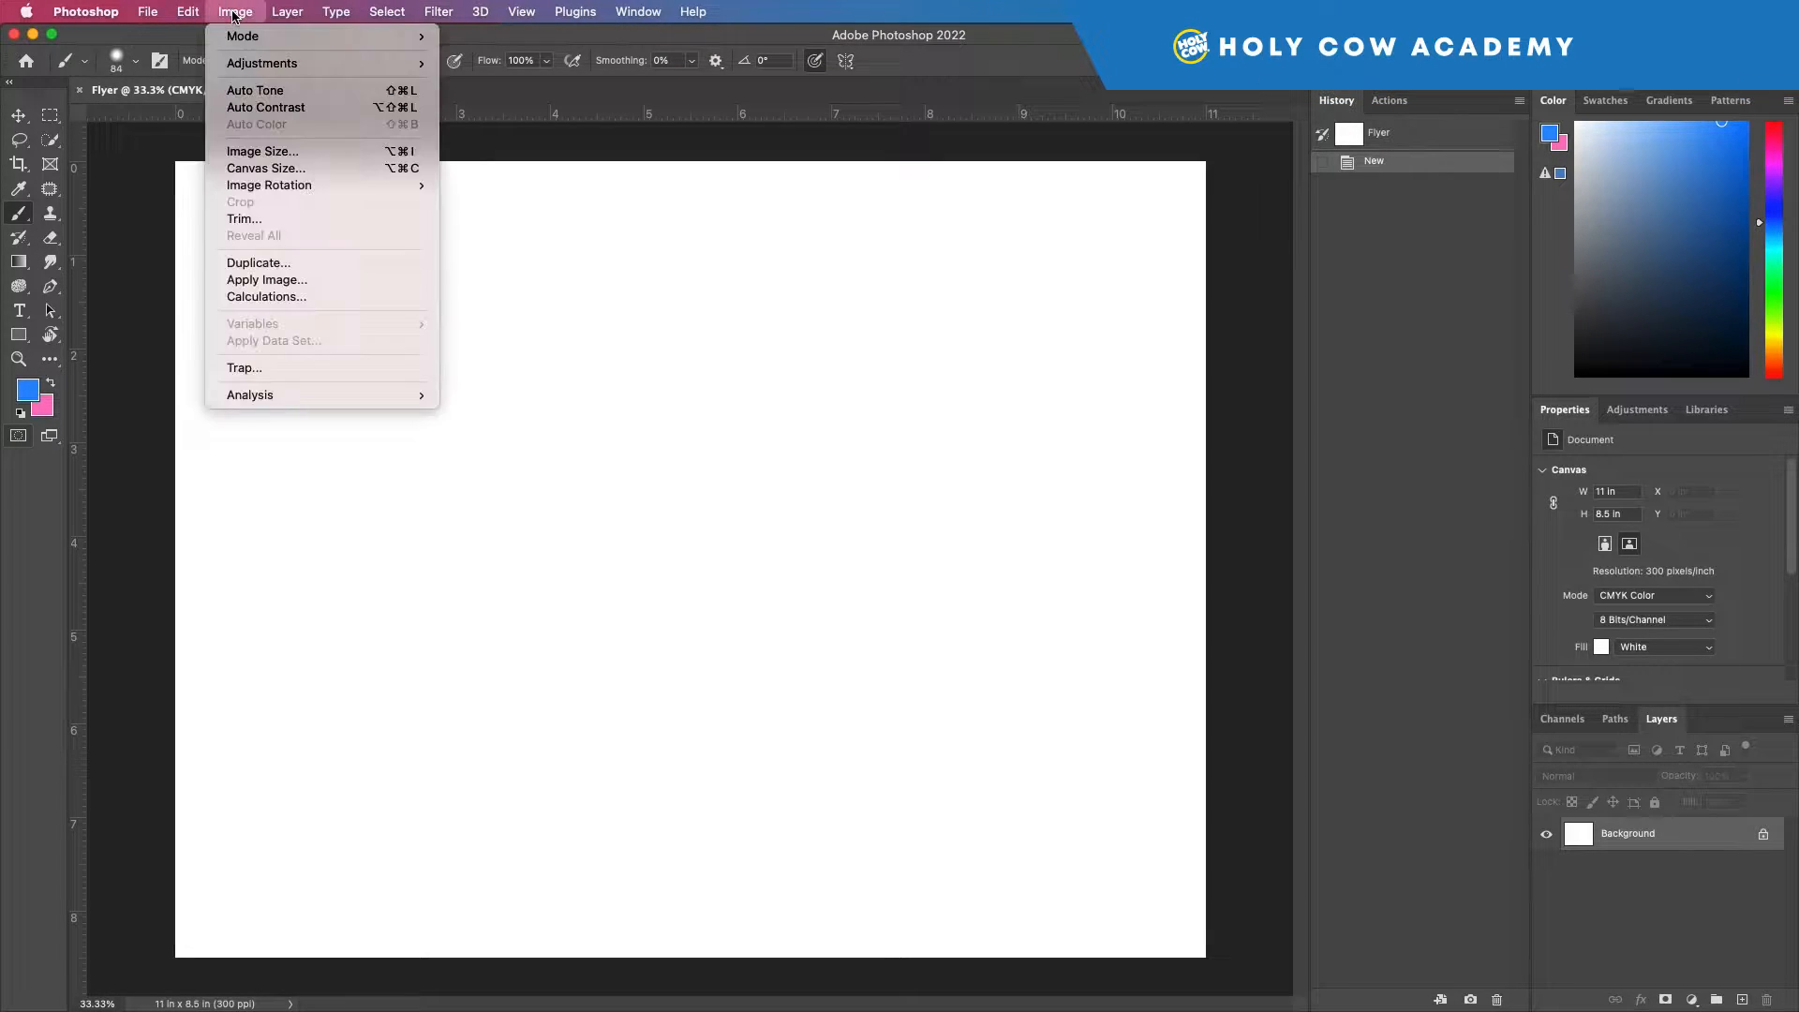
mouse_move(239, 36)
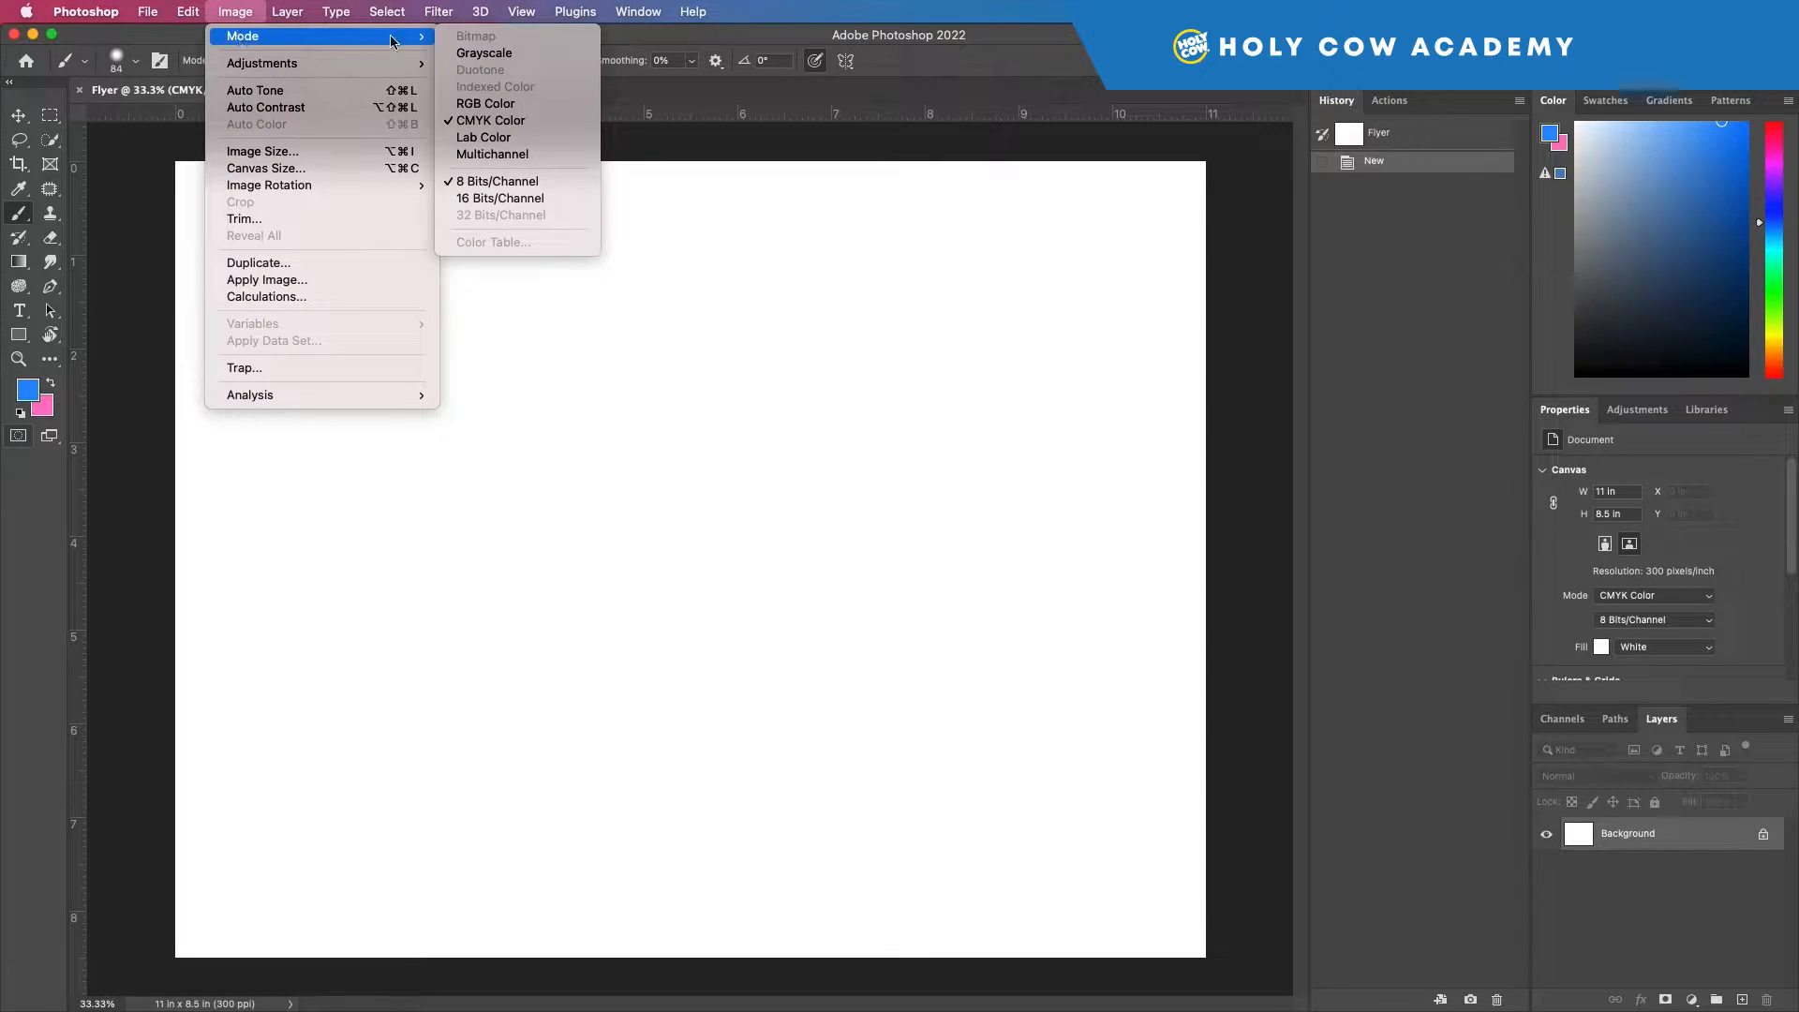
left_click(479, 104)
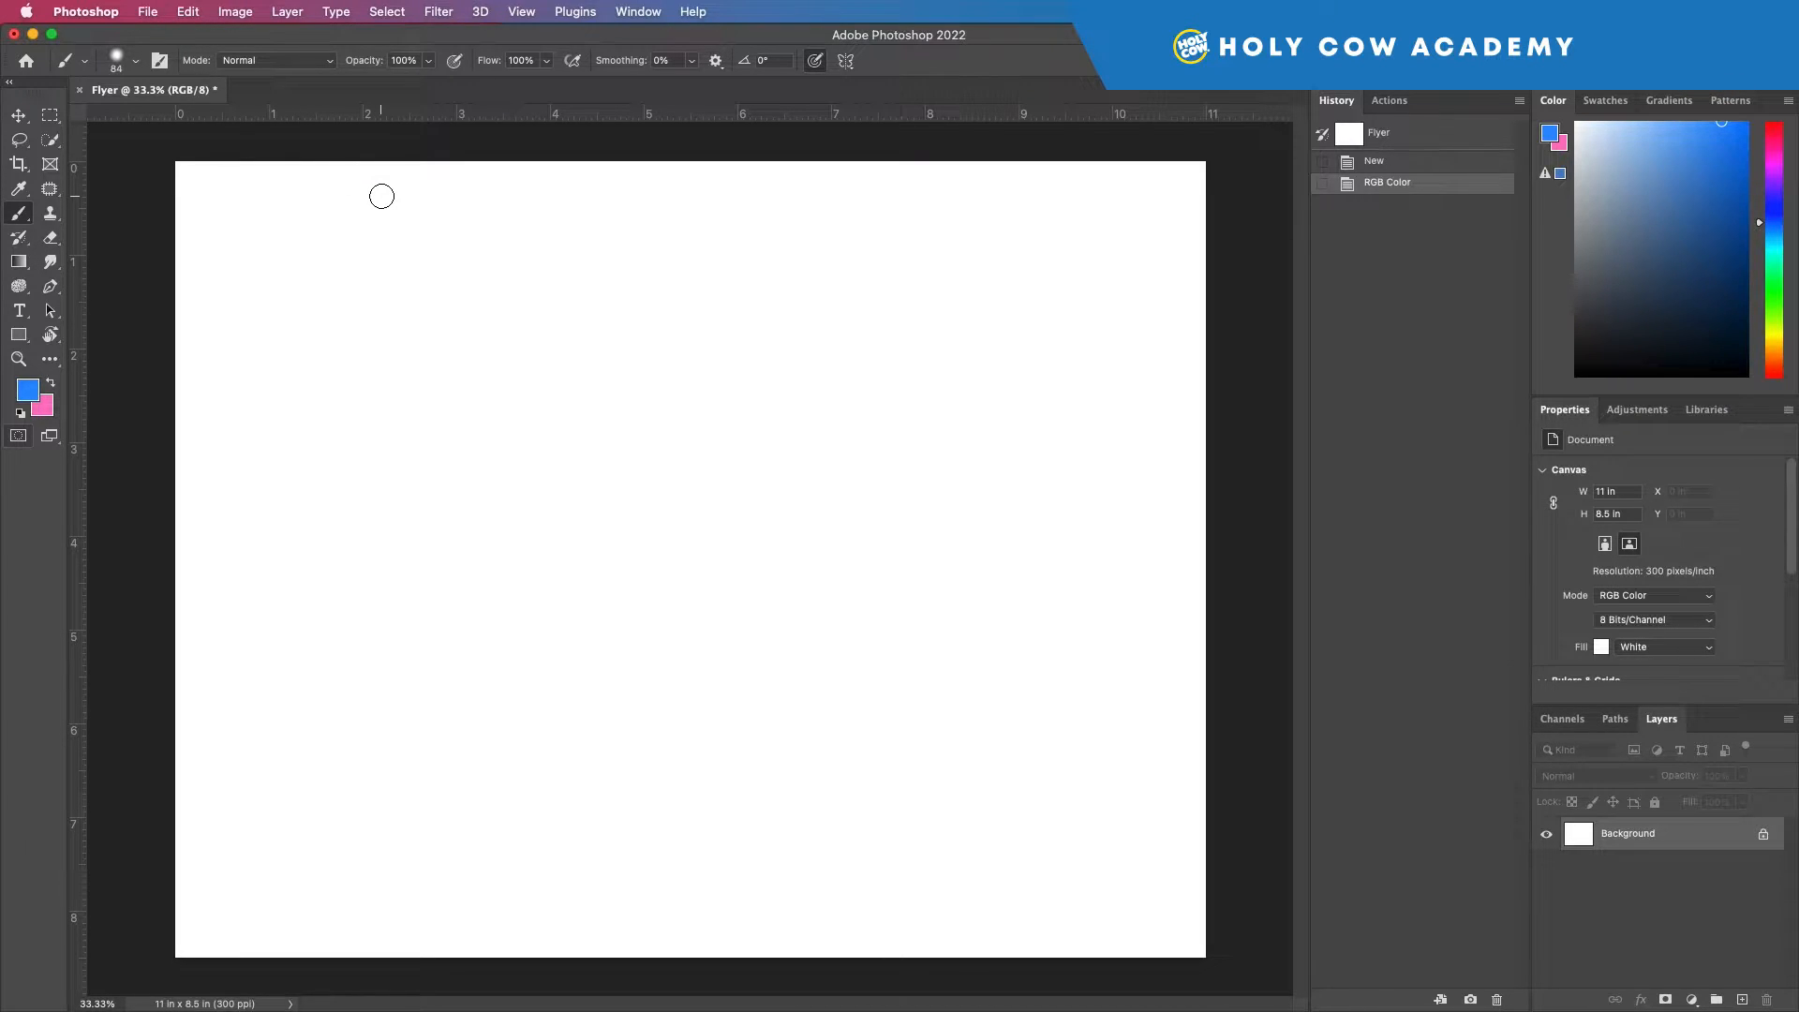
Save the document on the computer as Flyer.psd in Photoshop format in the Mashack Media folder
left_click(149, 13)
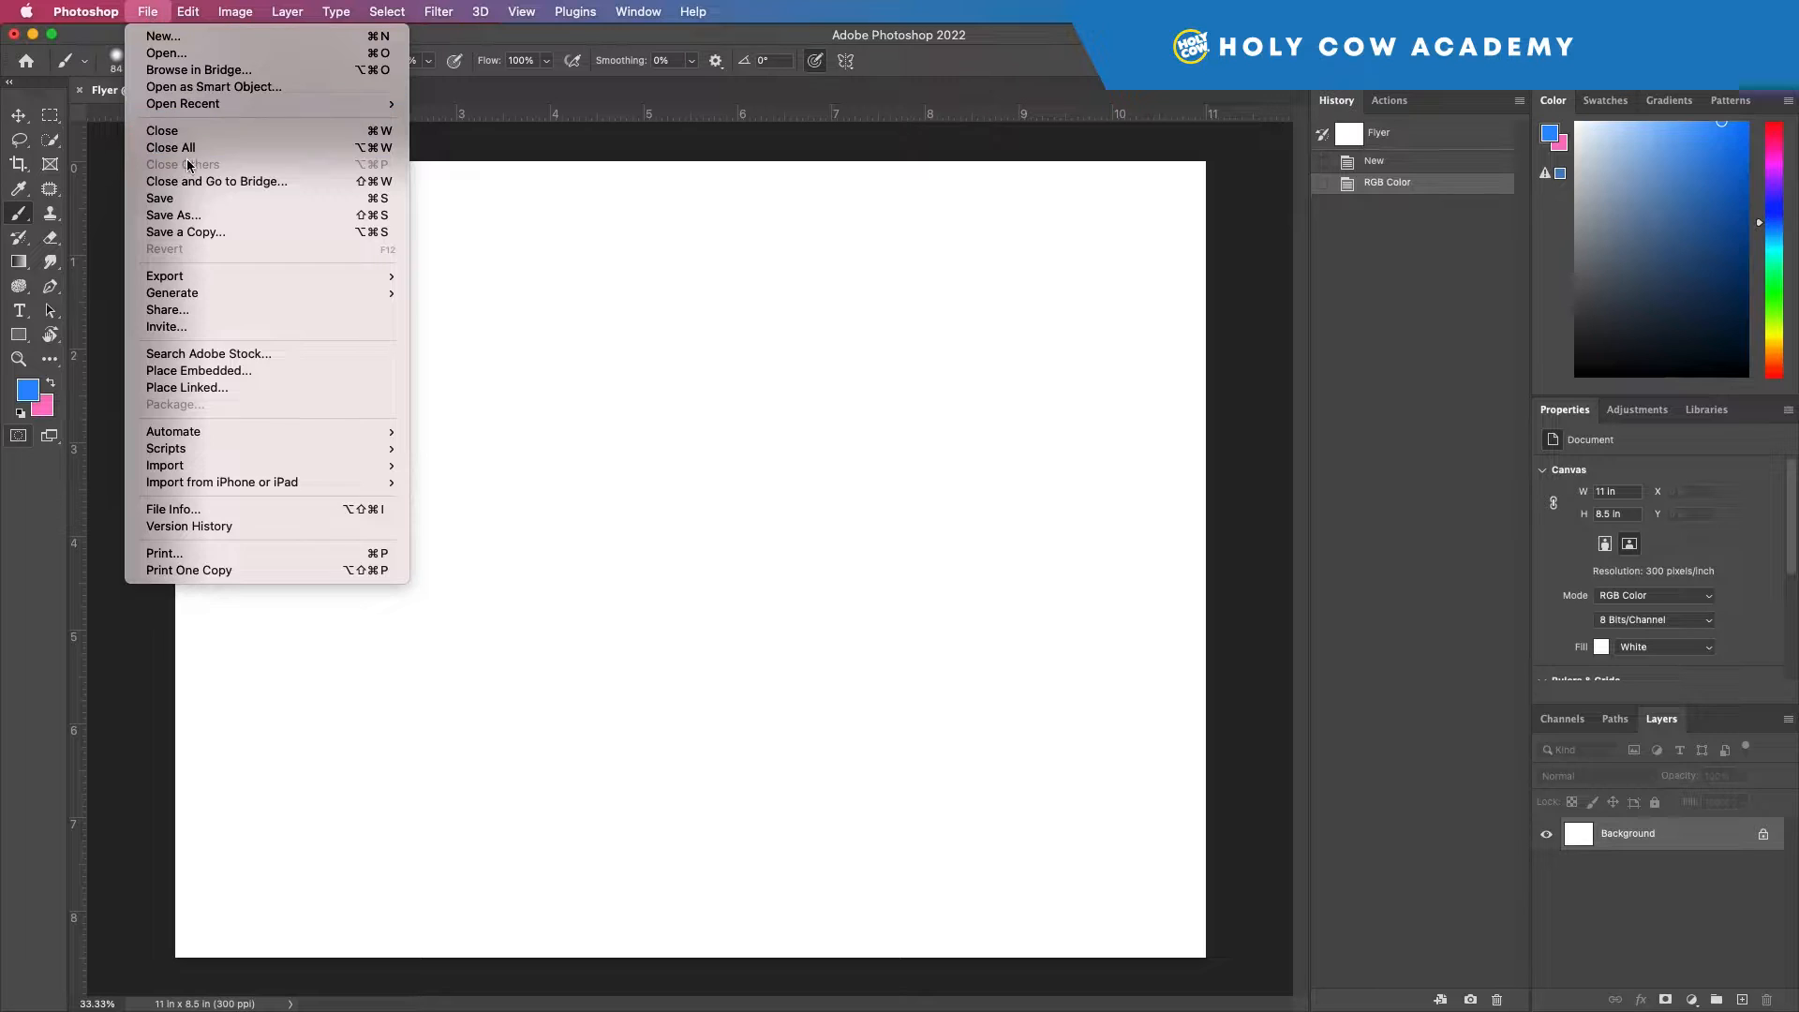
left_click(180, 200)
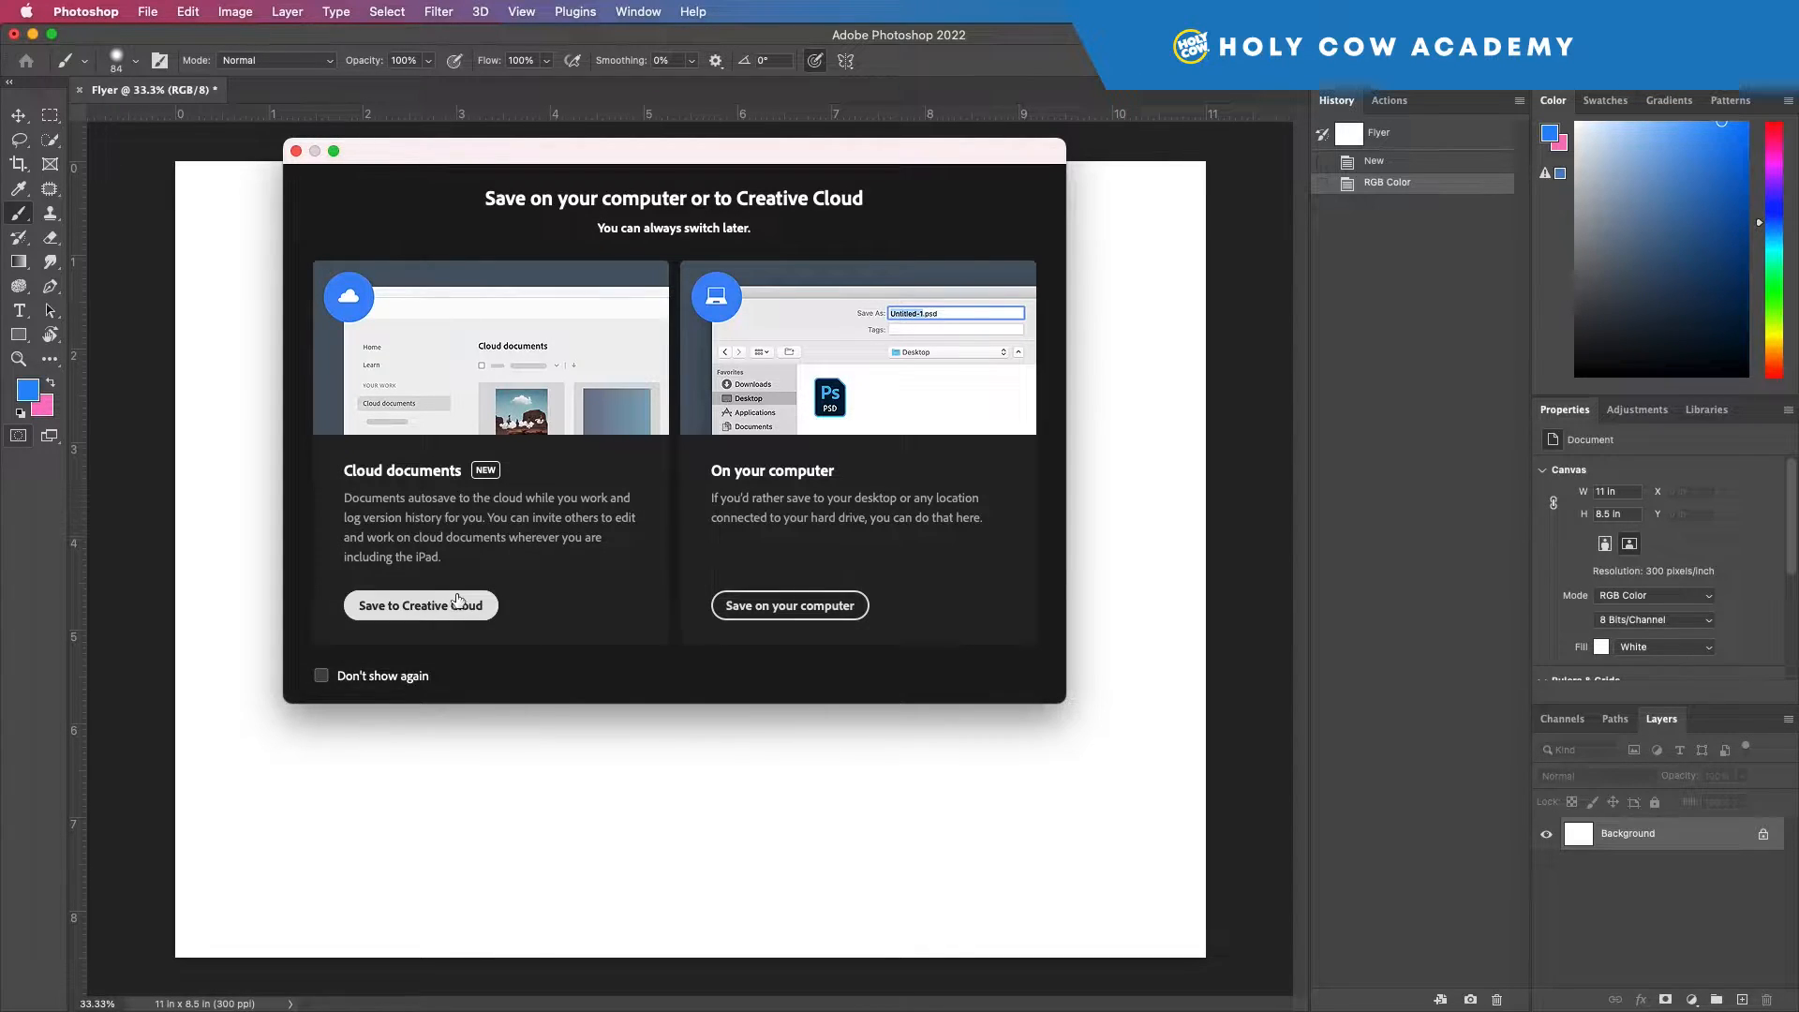
left_click(776, 609)
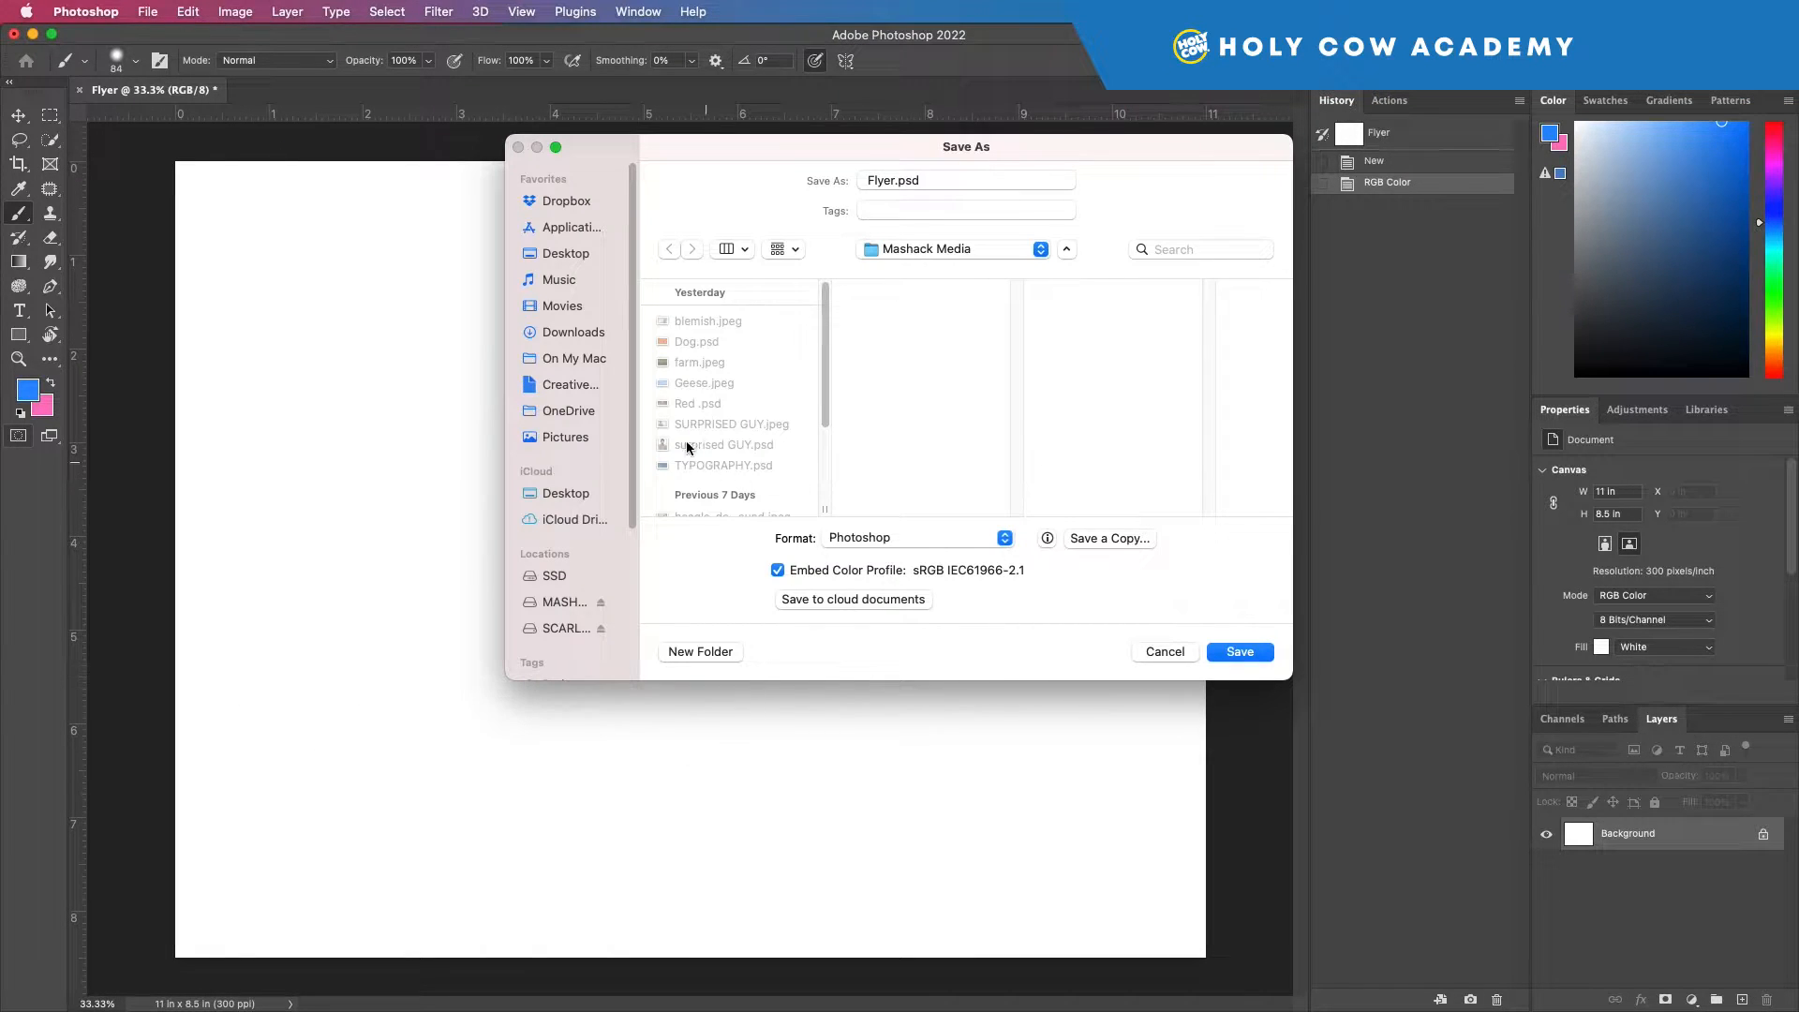
left_click(1240, 652)
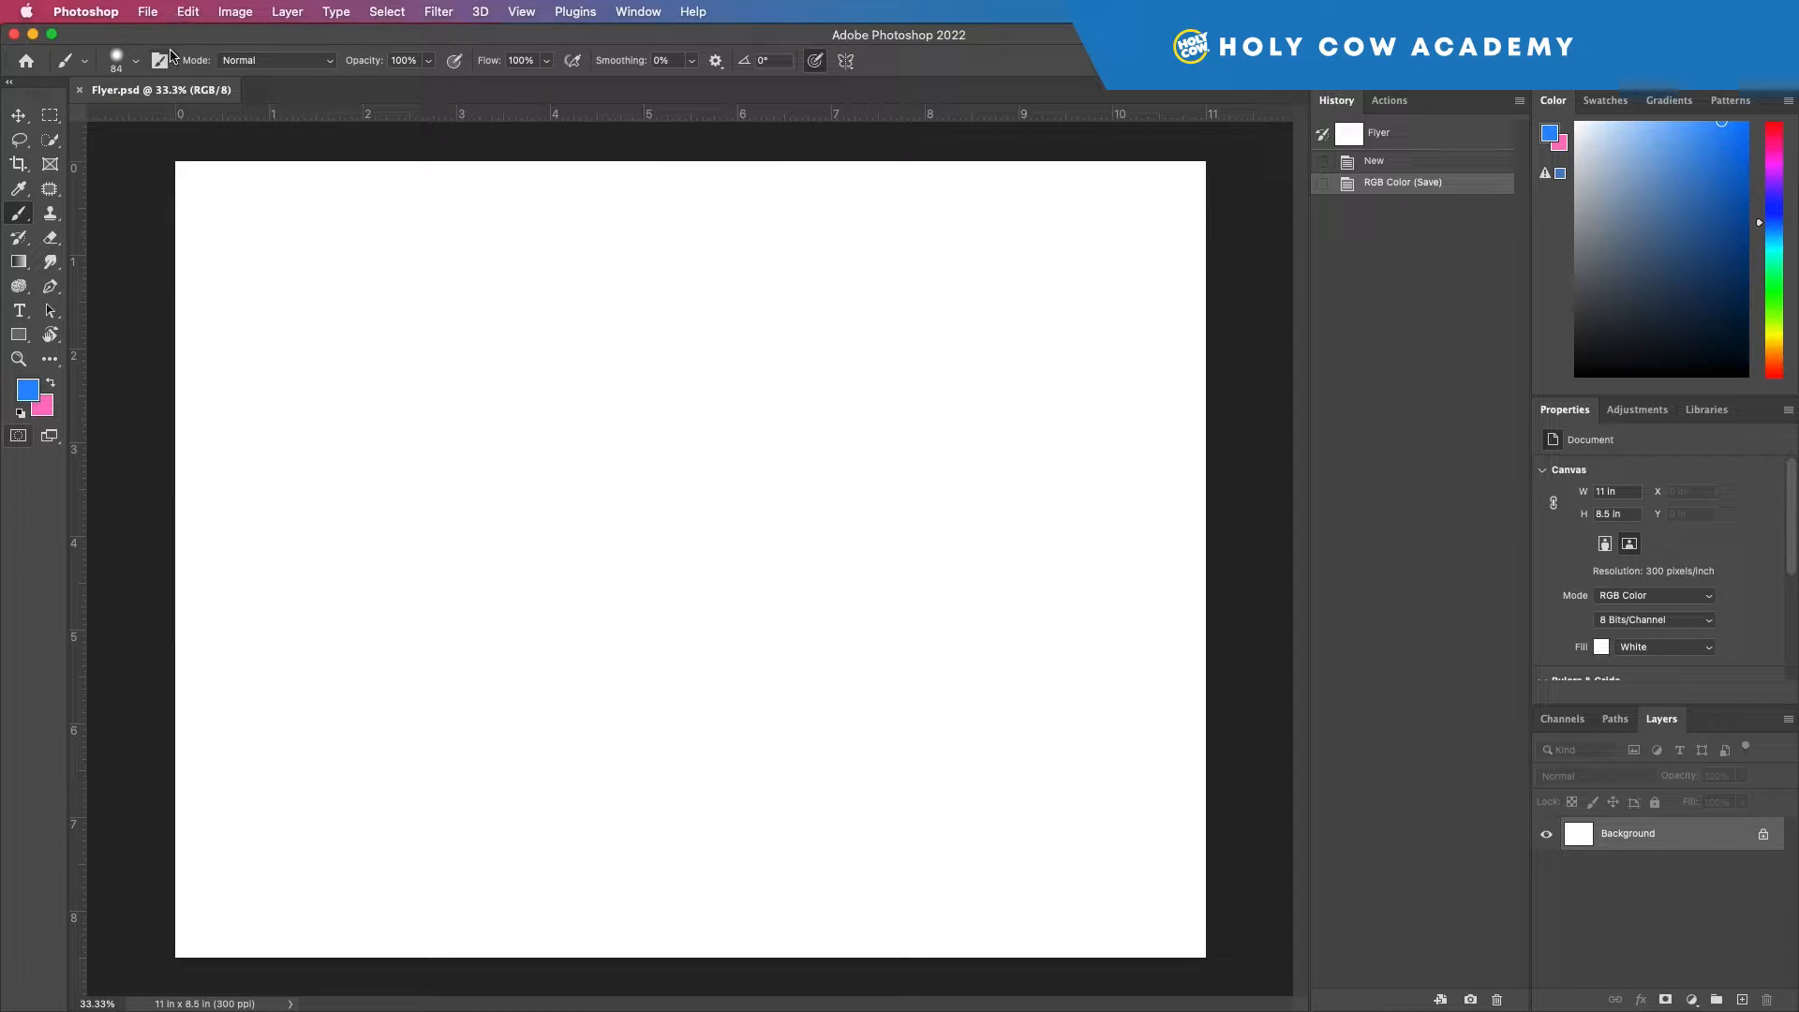
left_click(149, 12)
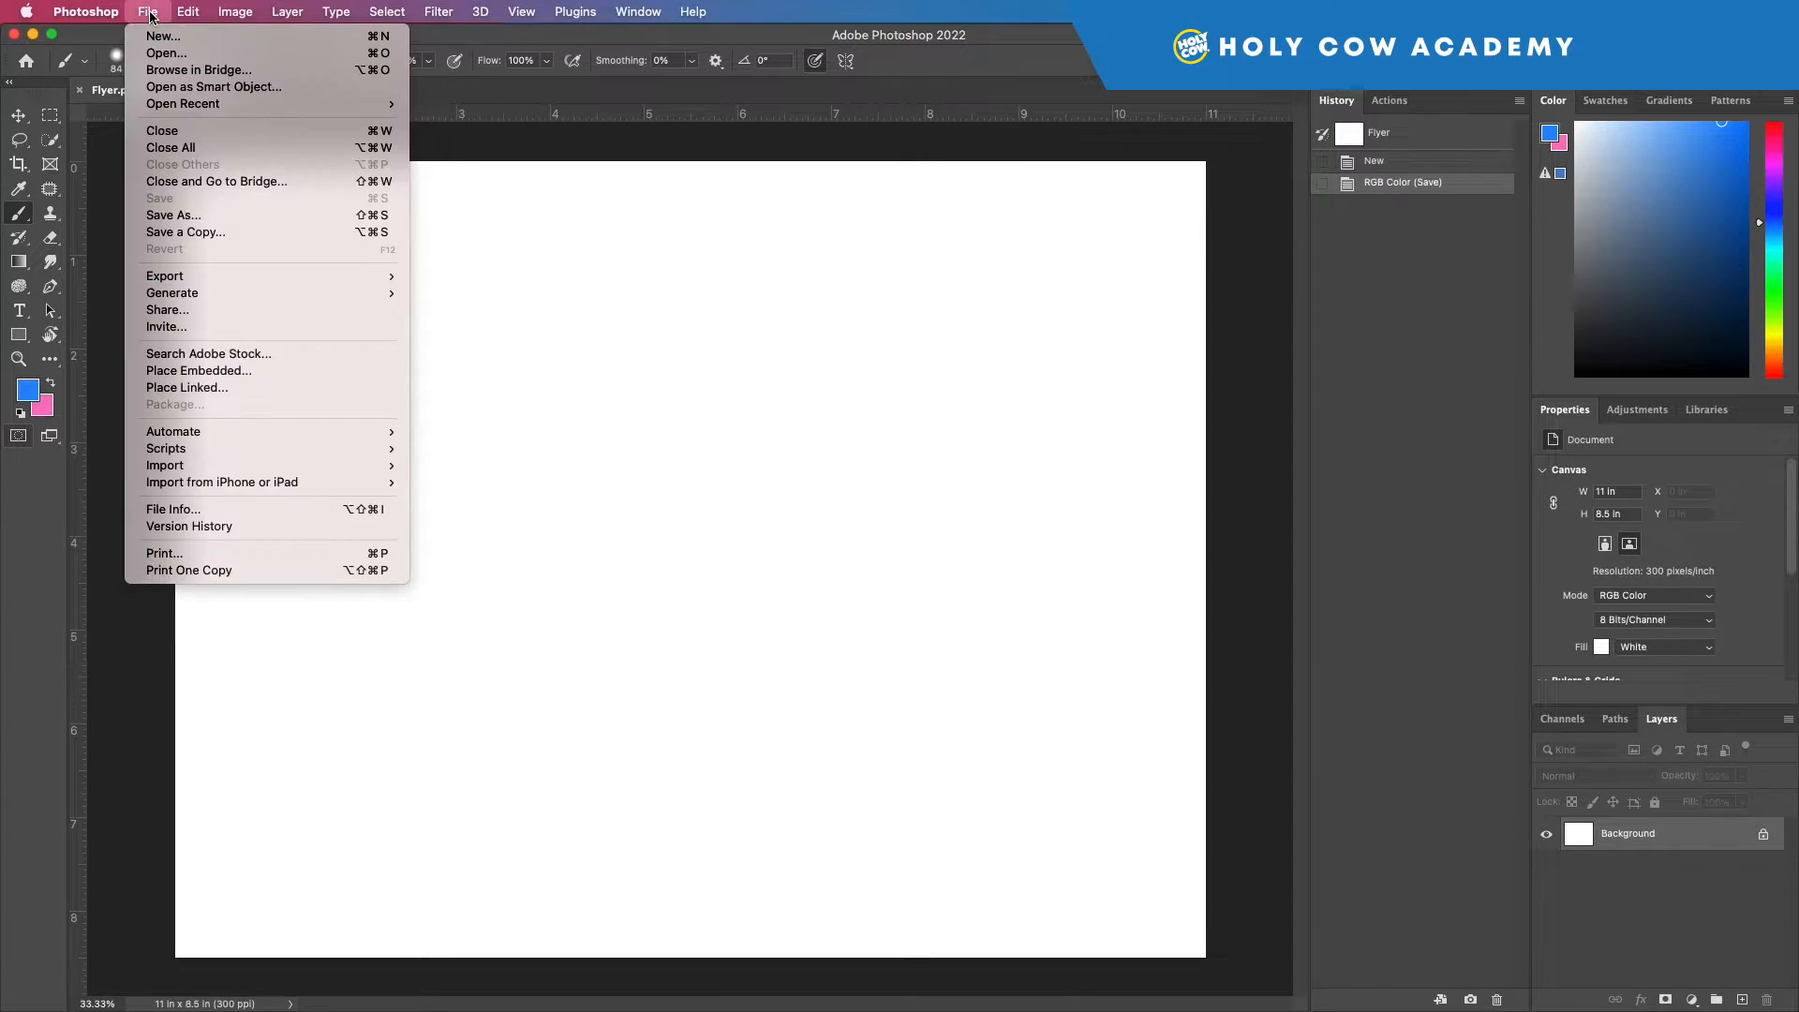
mouse_move(75, 17)
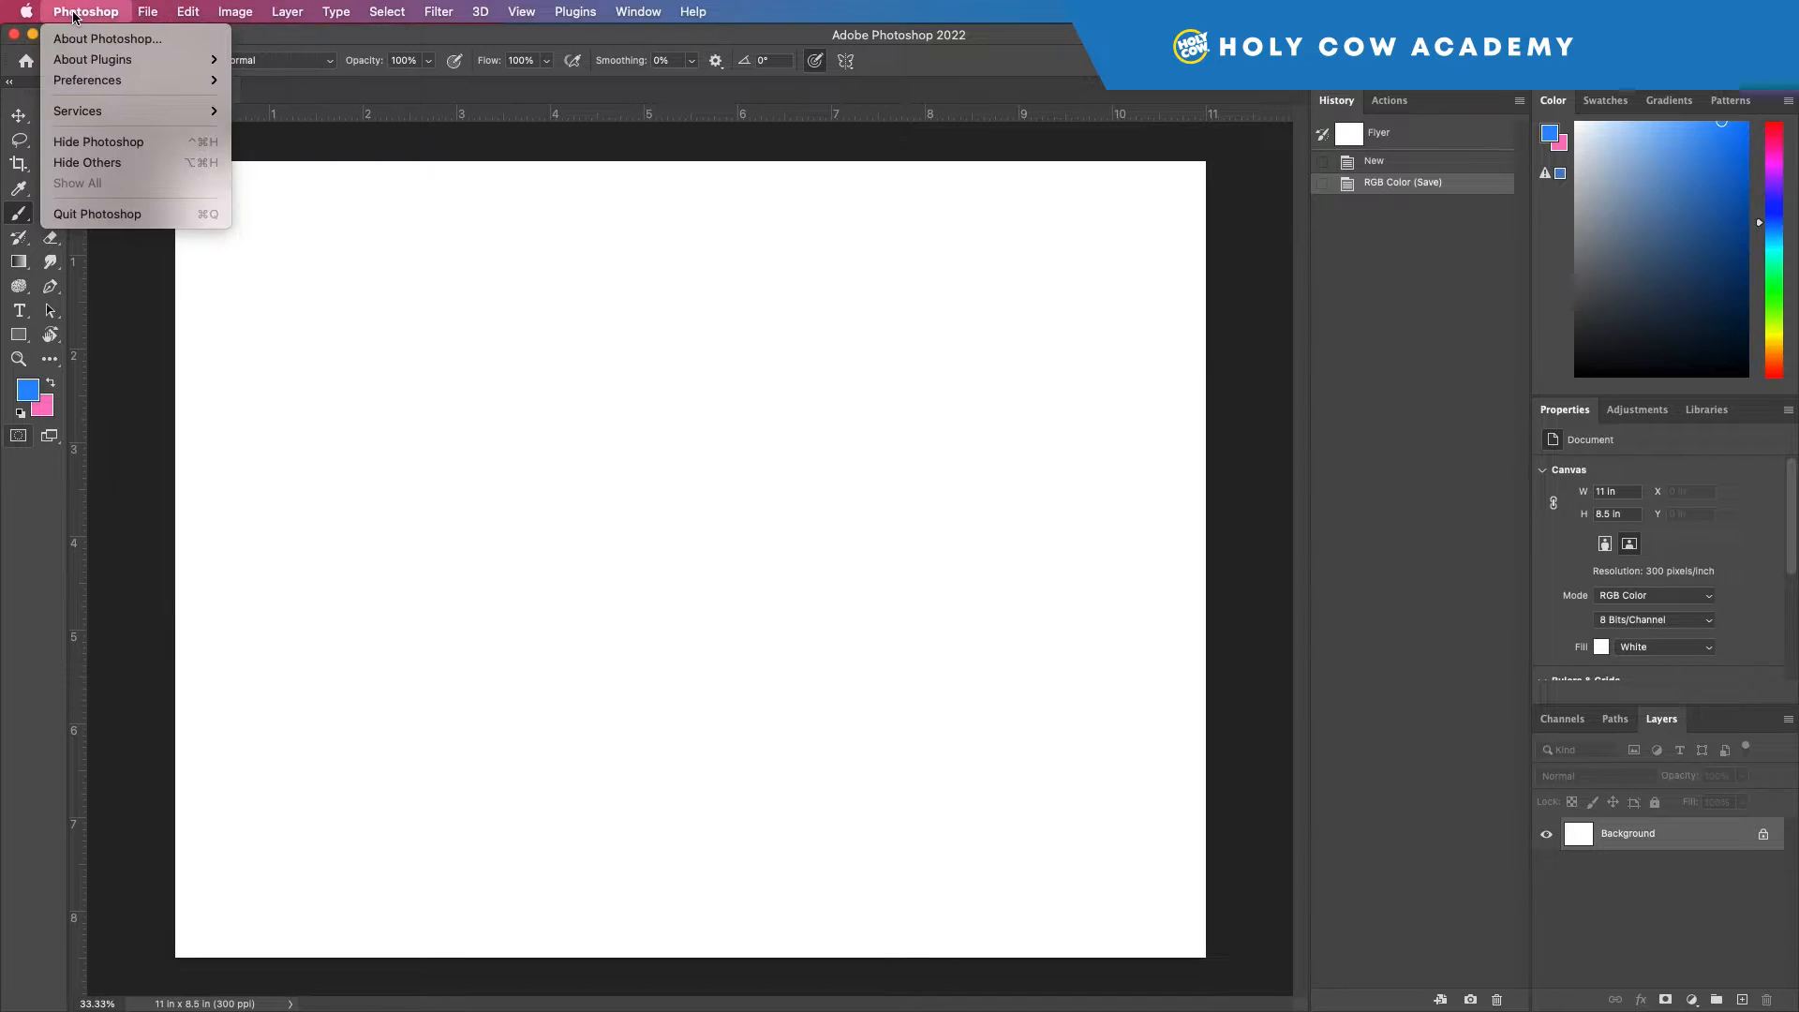
mouse_move(109, 83)
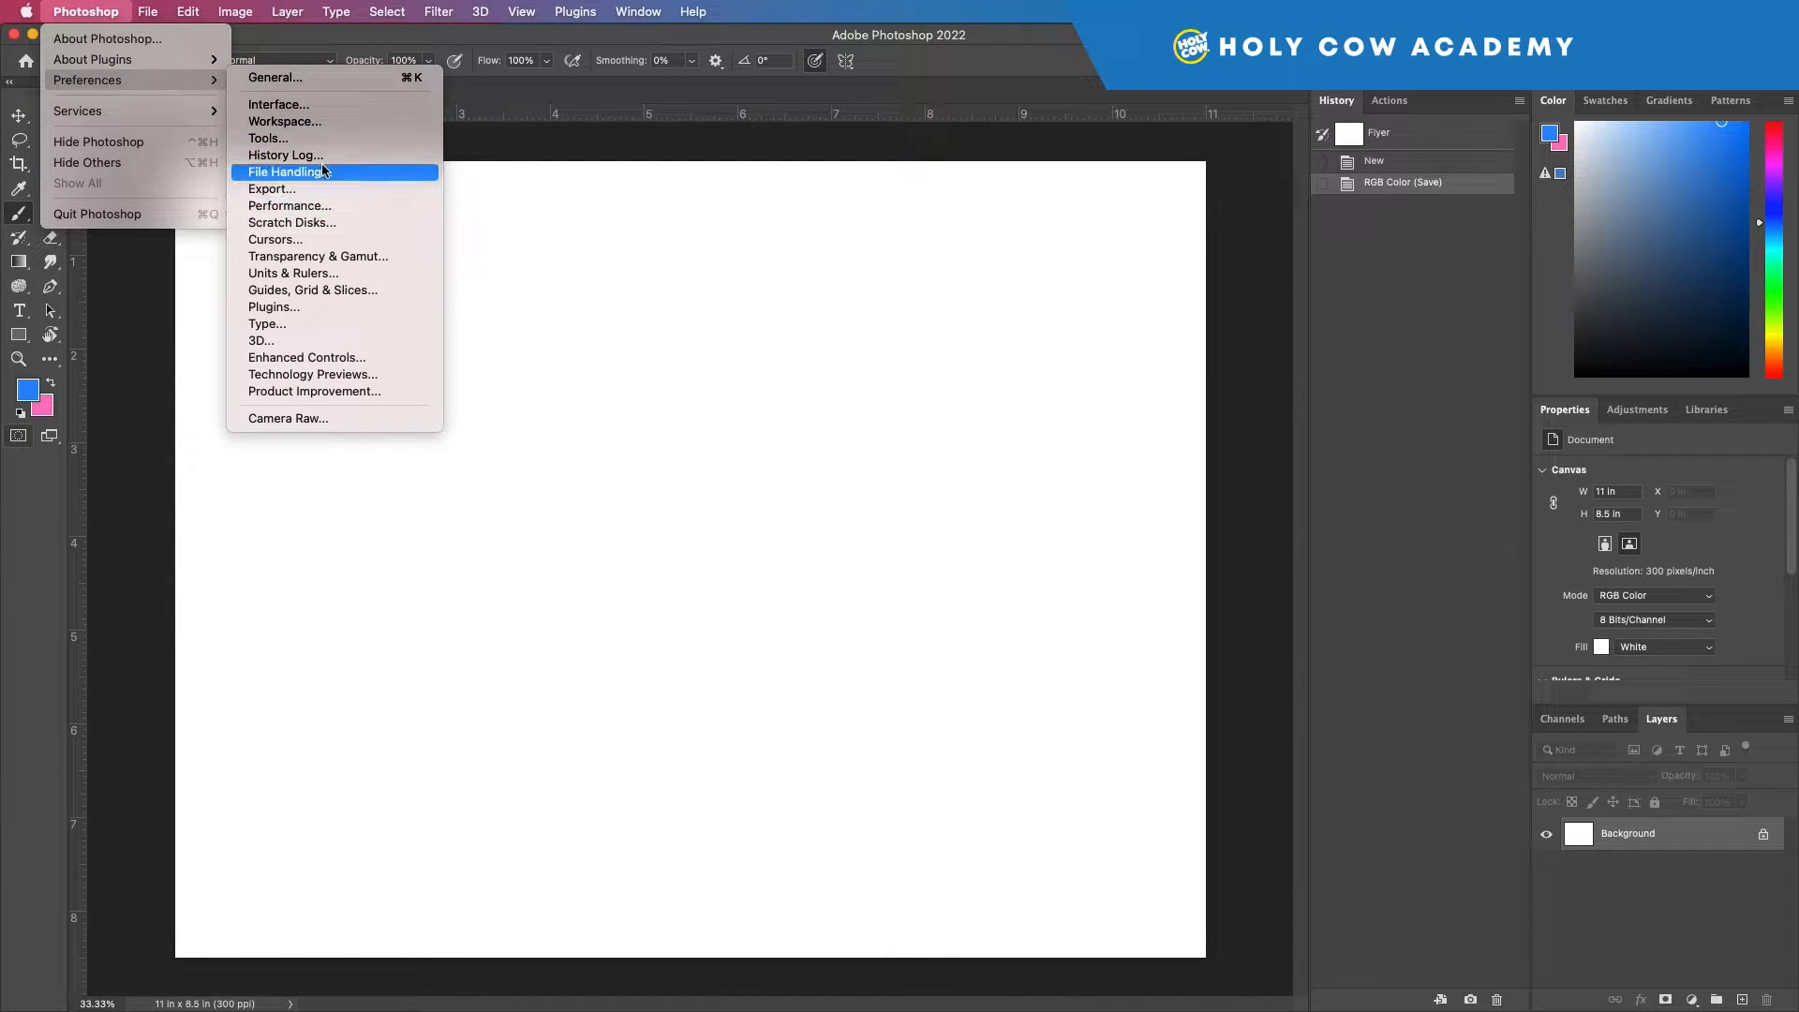
left_click(542, 185)
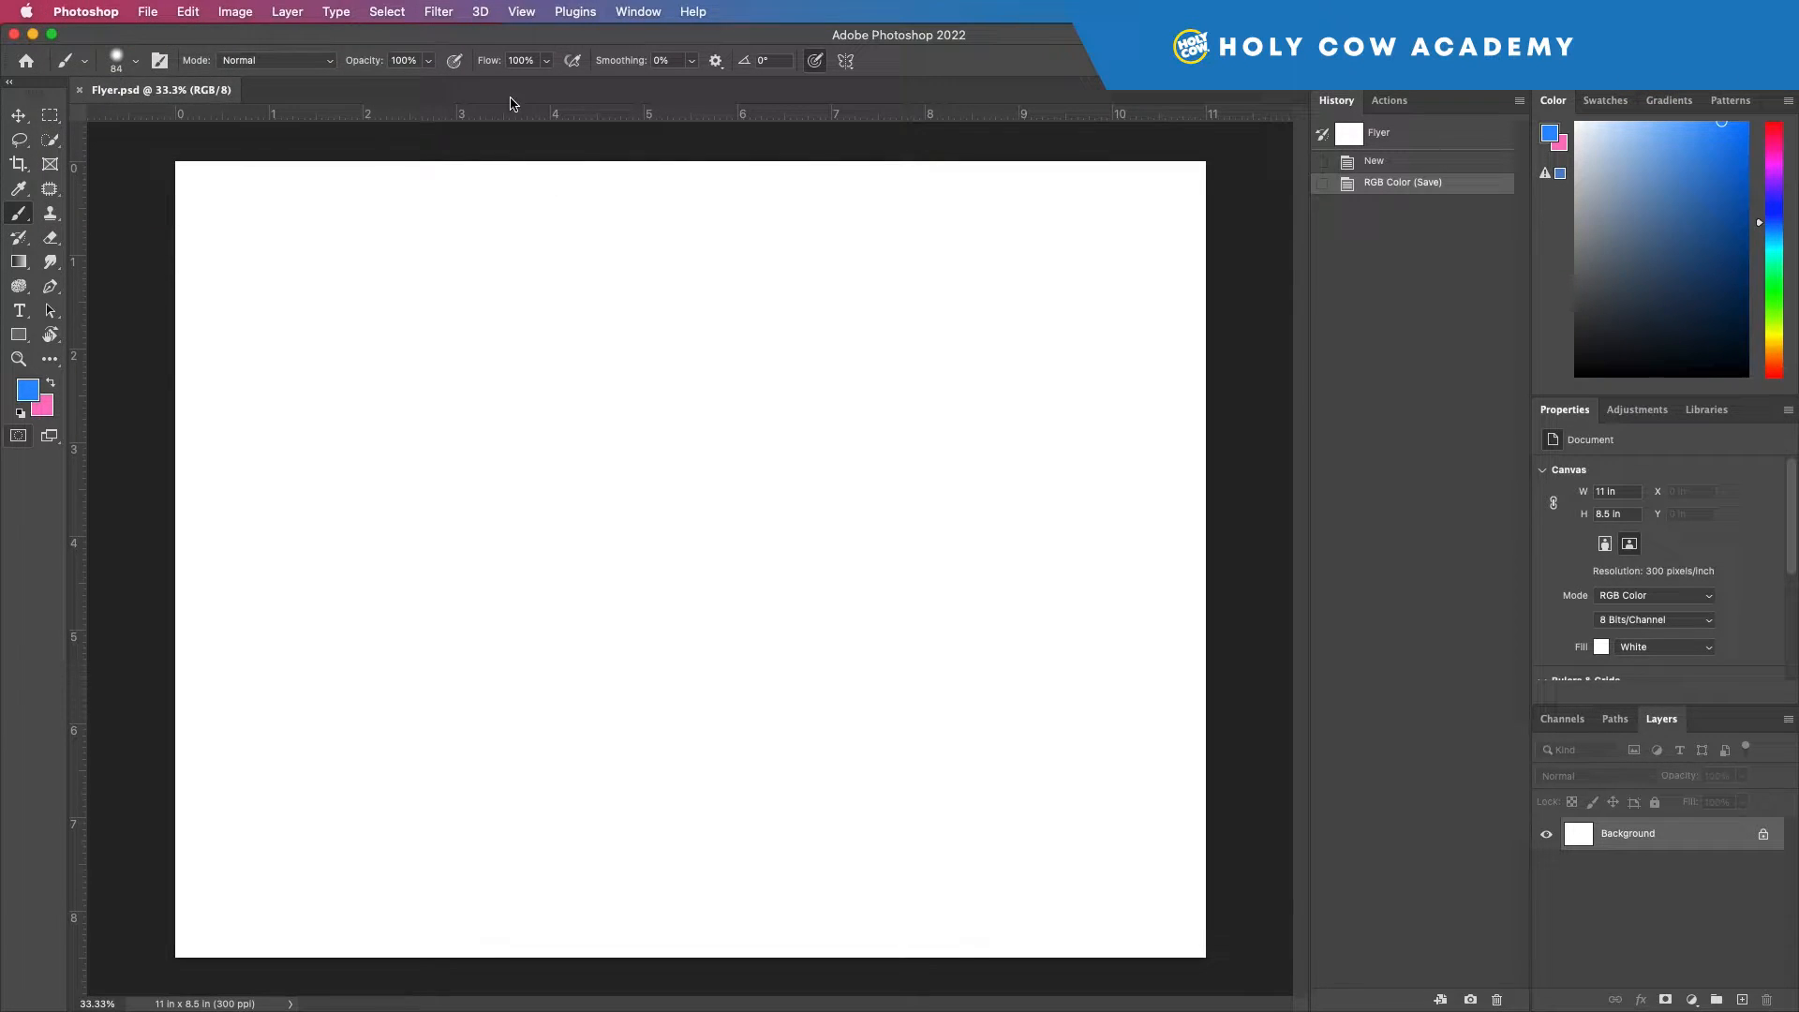
Set the automatic recovery save interval to 5 Minutes in the File Handling preferences and accept the preferences
left_click(109, 15)
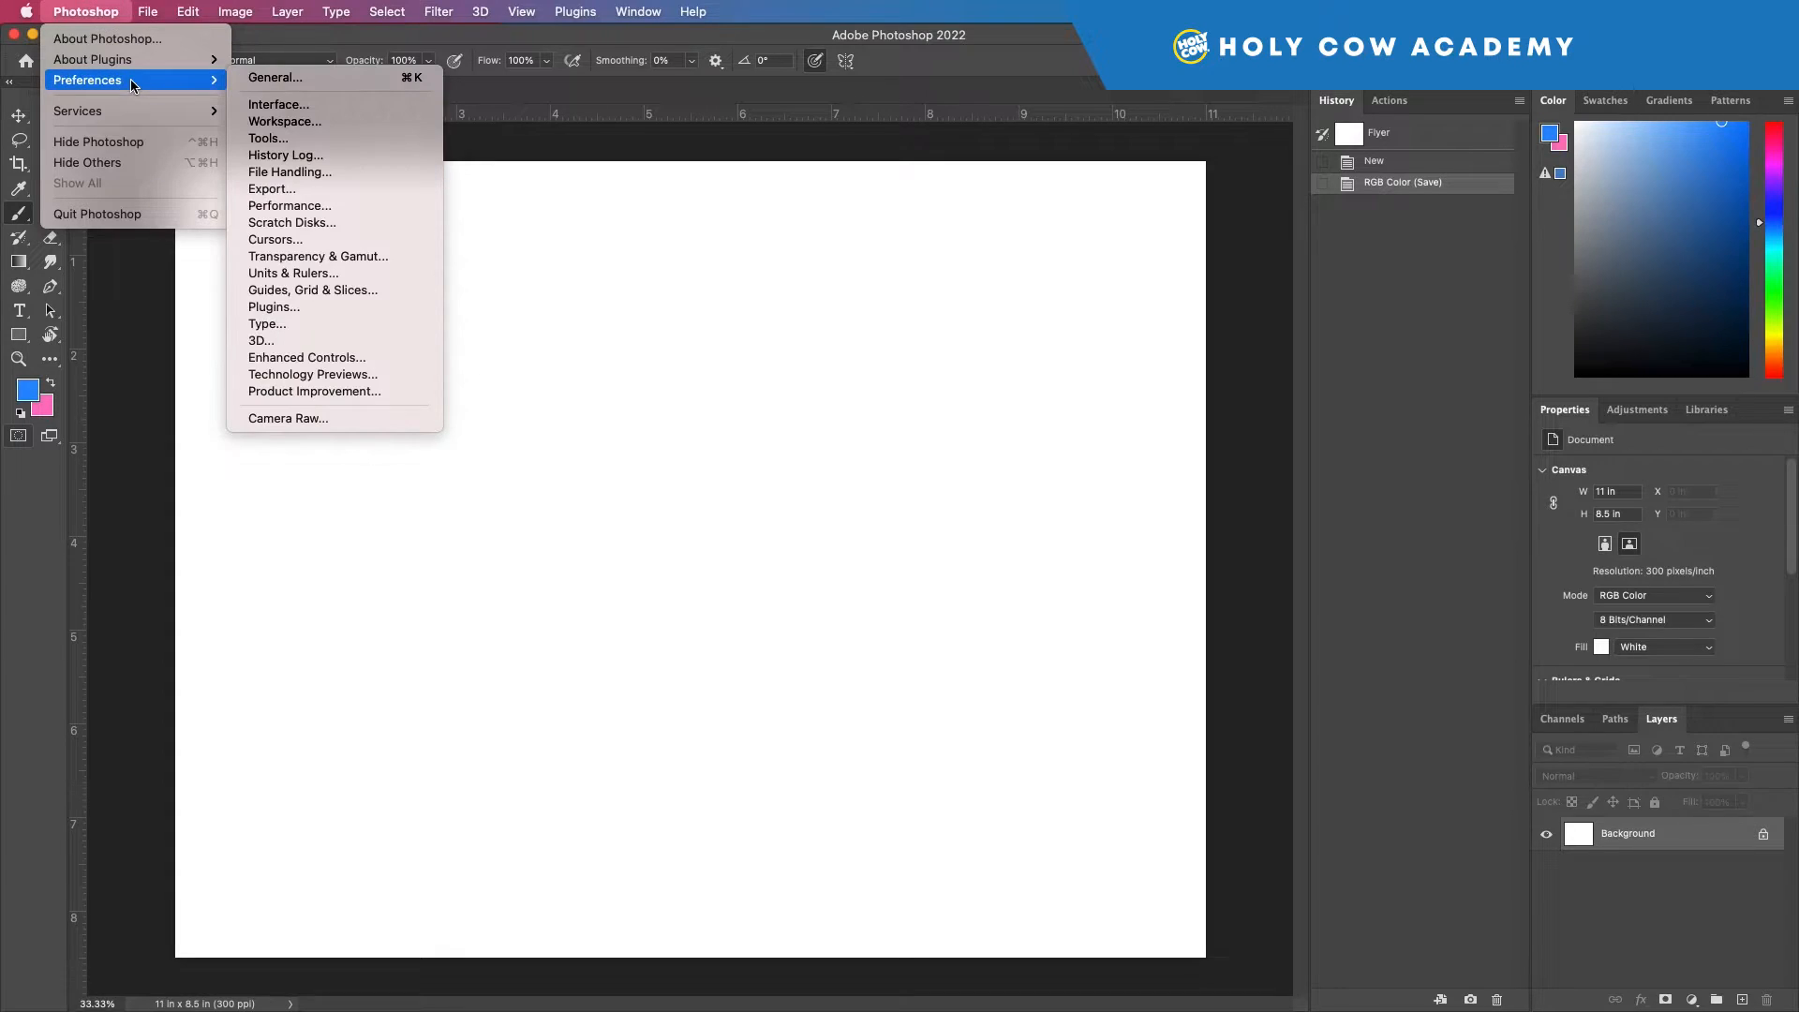
mouse_move(186, 13)
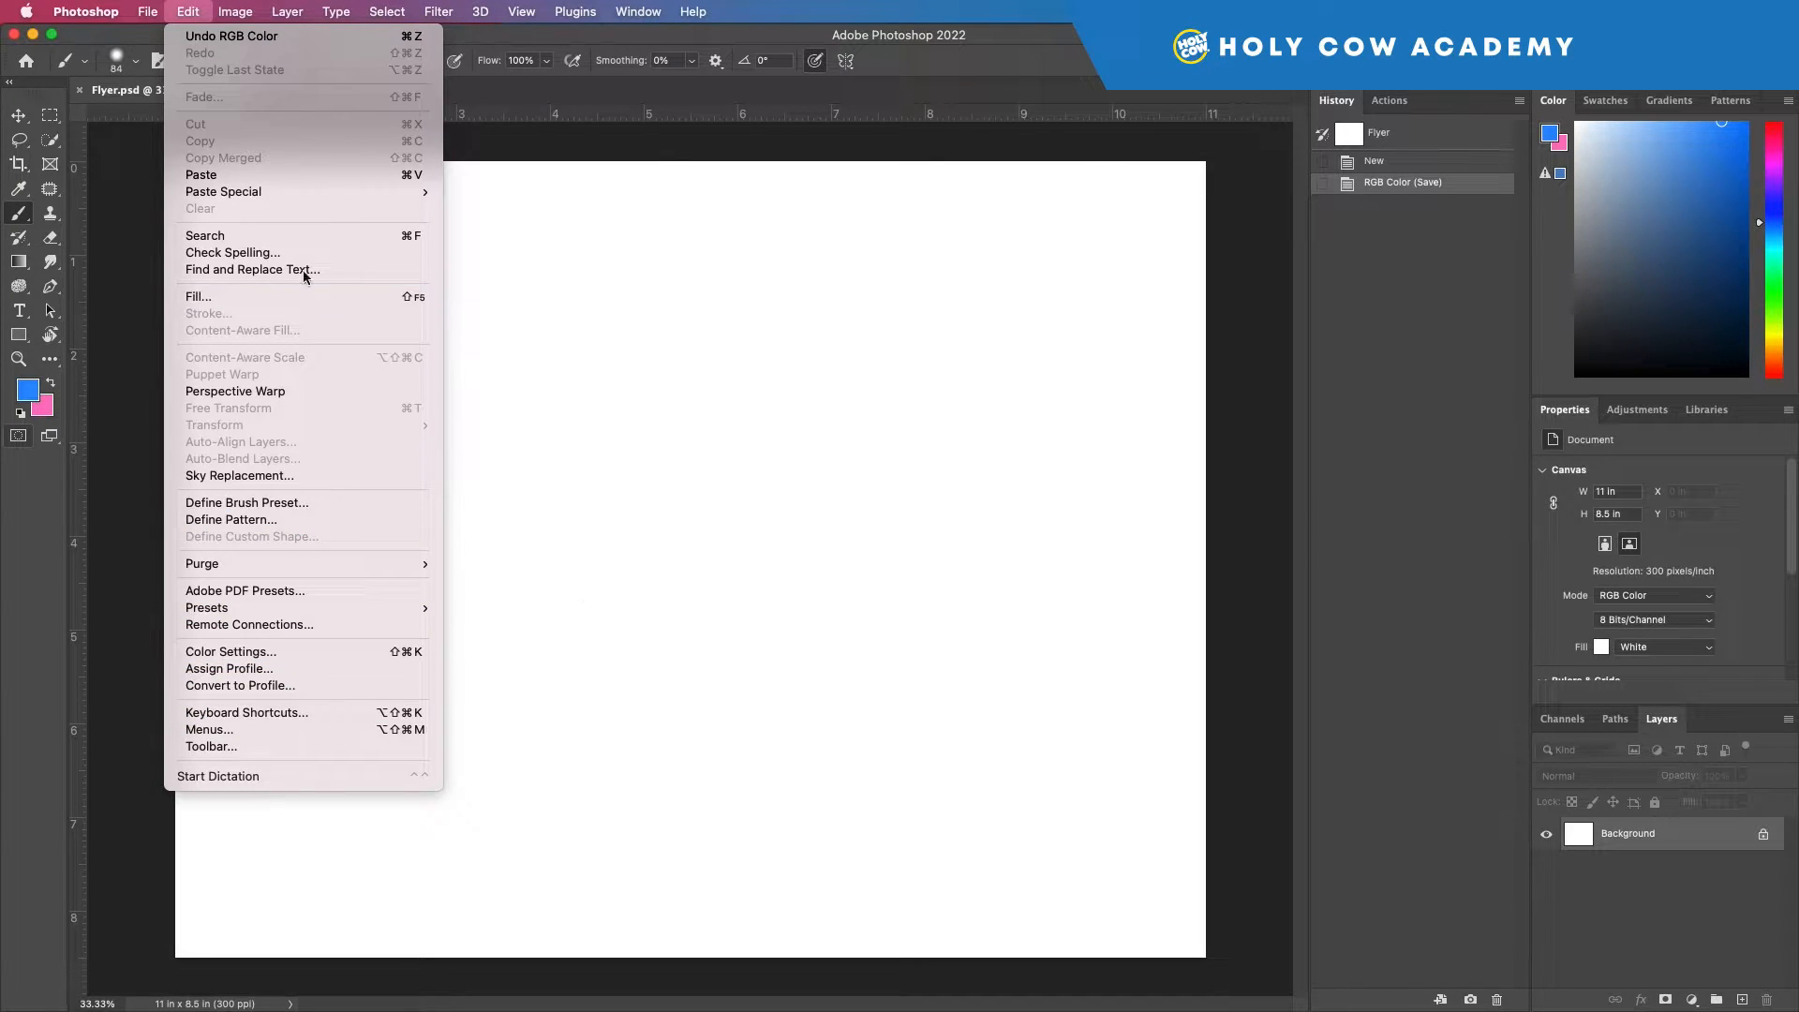
mouse_move(86, 12)
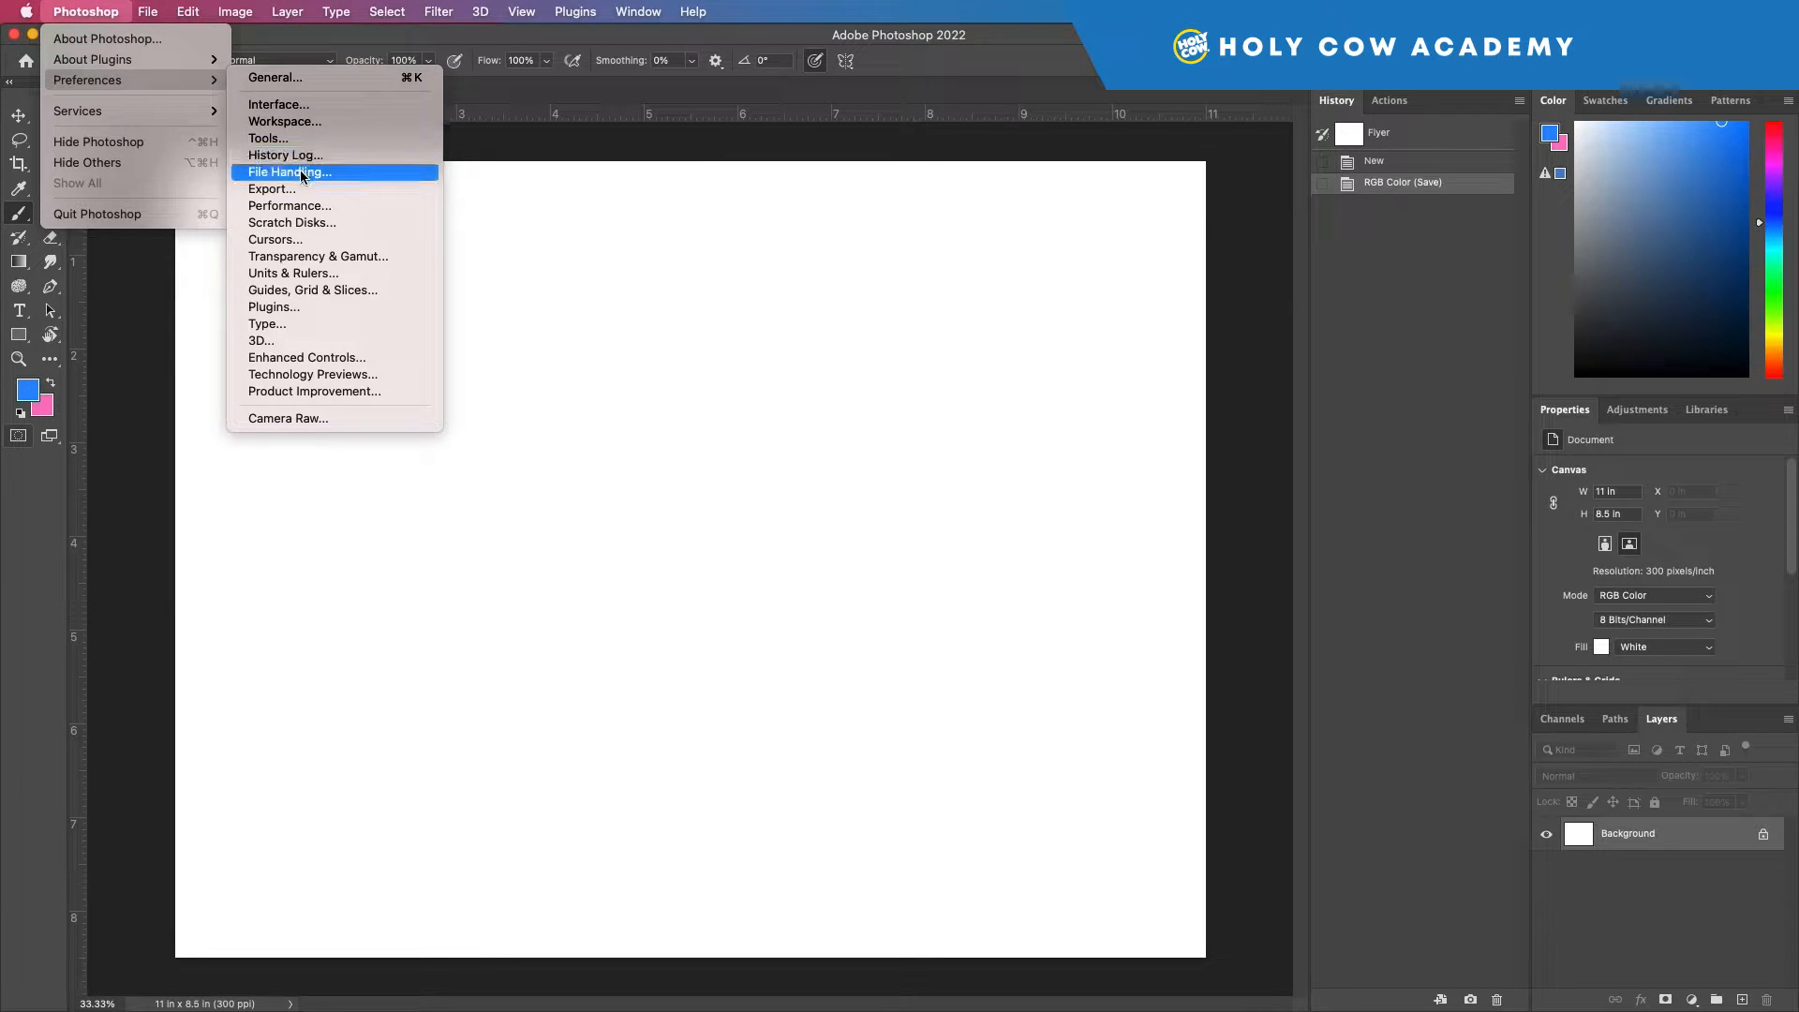
left_click(300, 171)
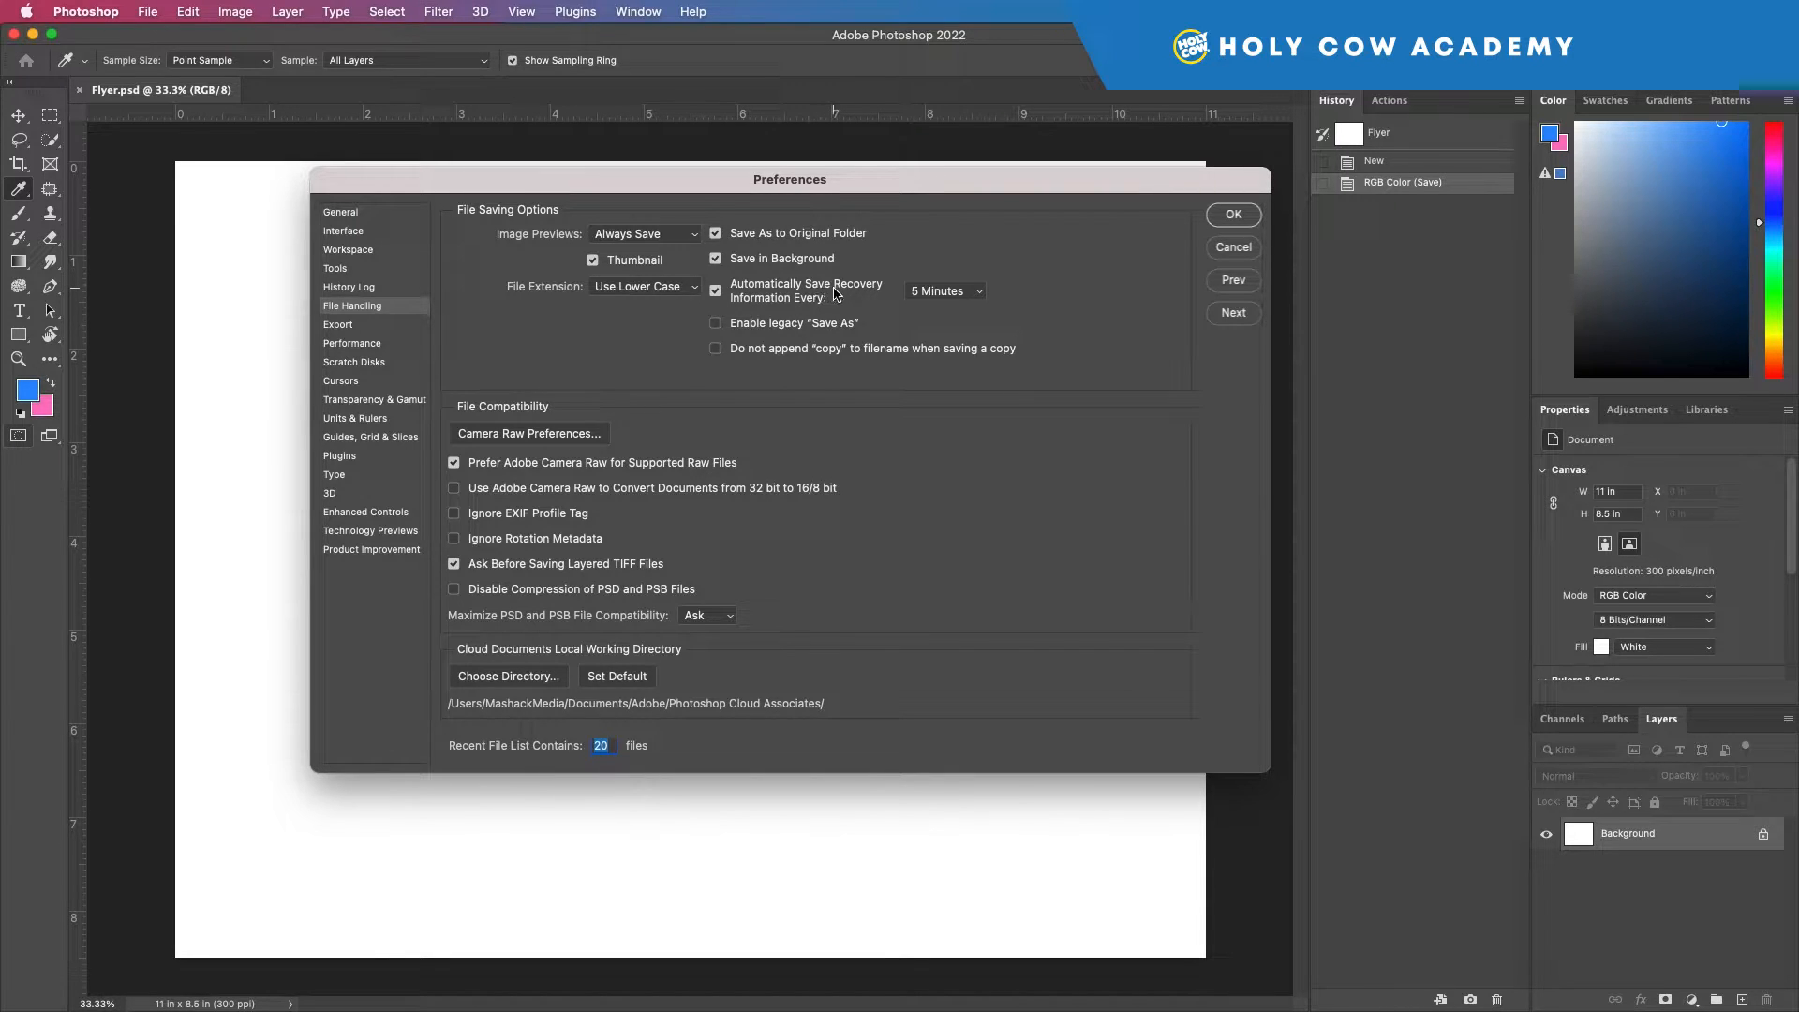
left_click(970, 298)
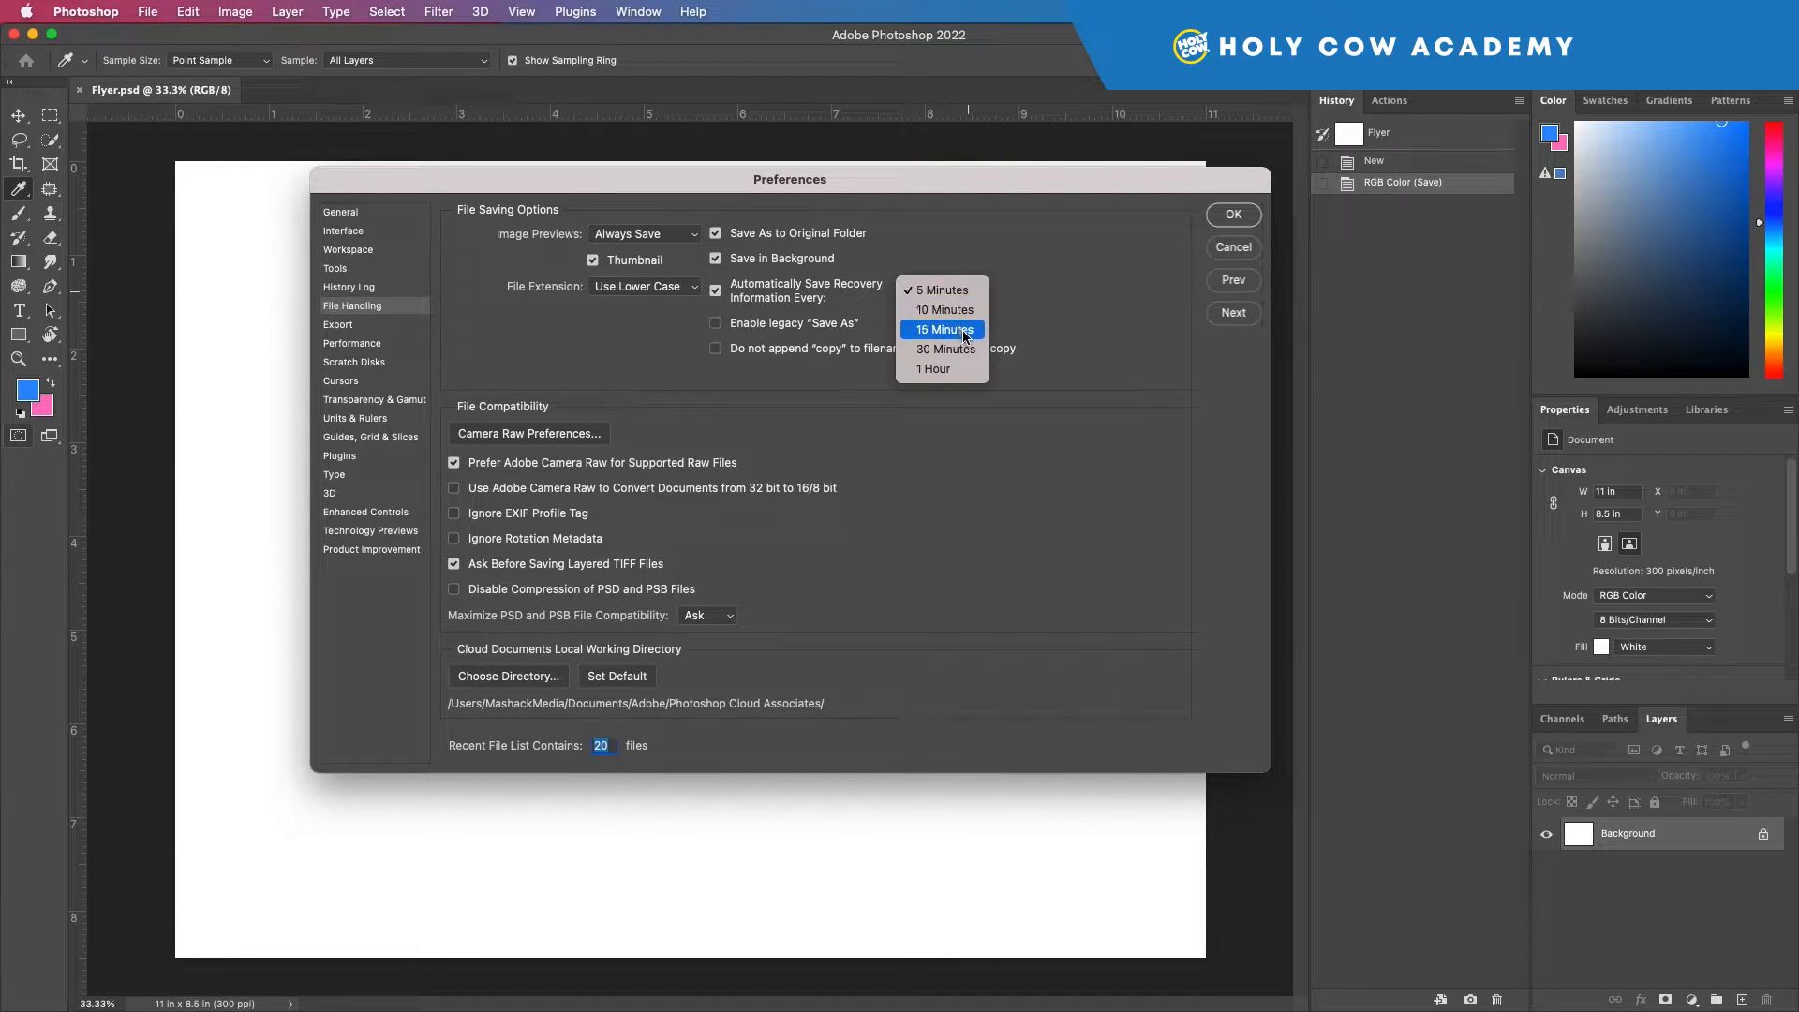
left_click(945, 291)
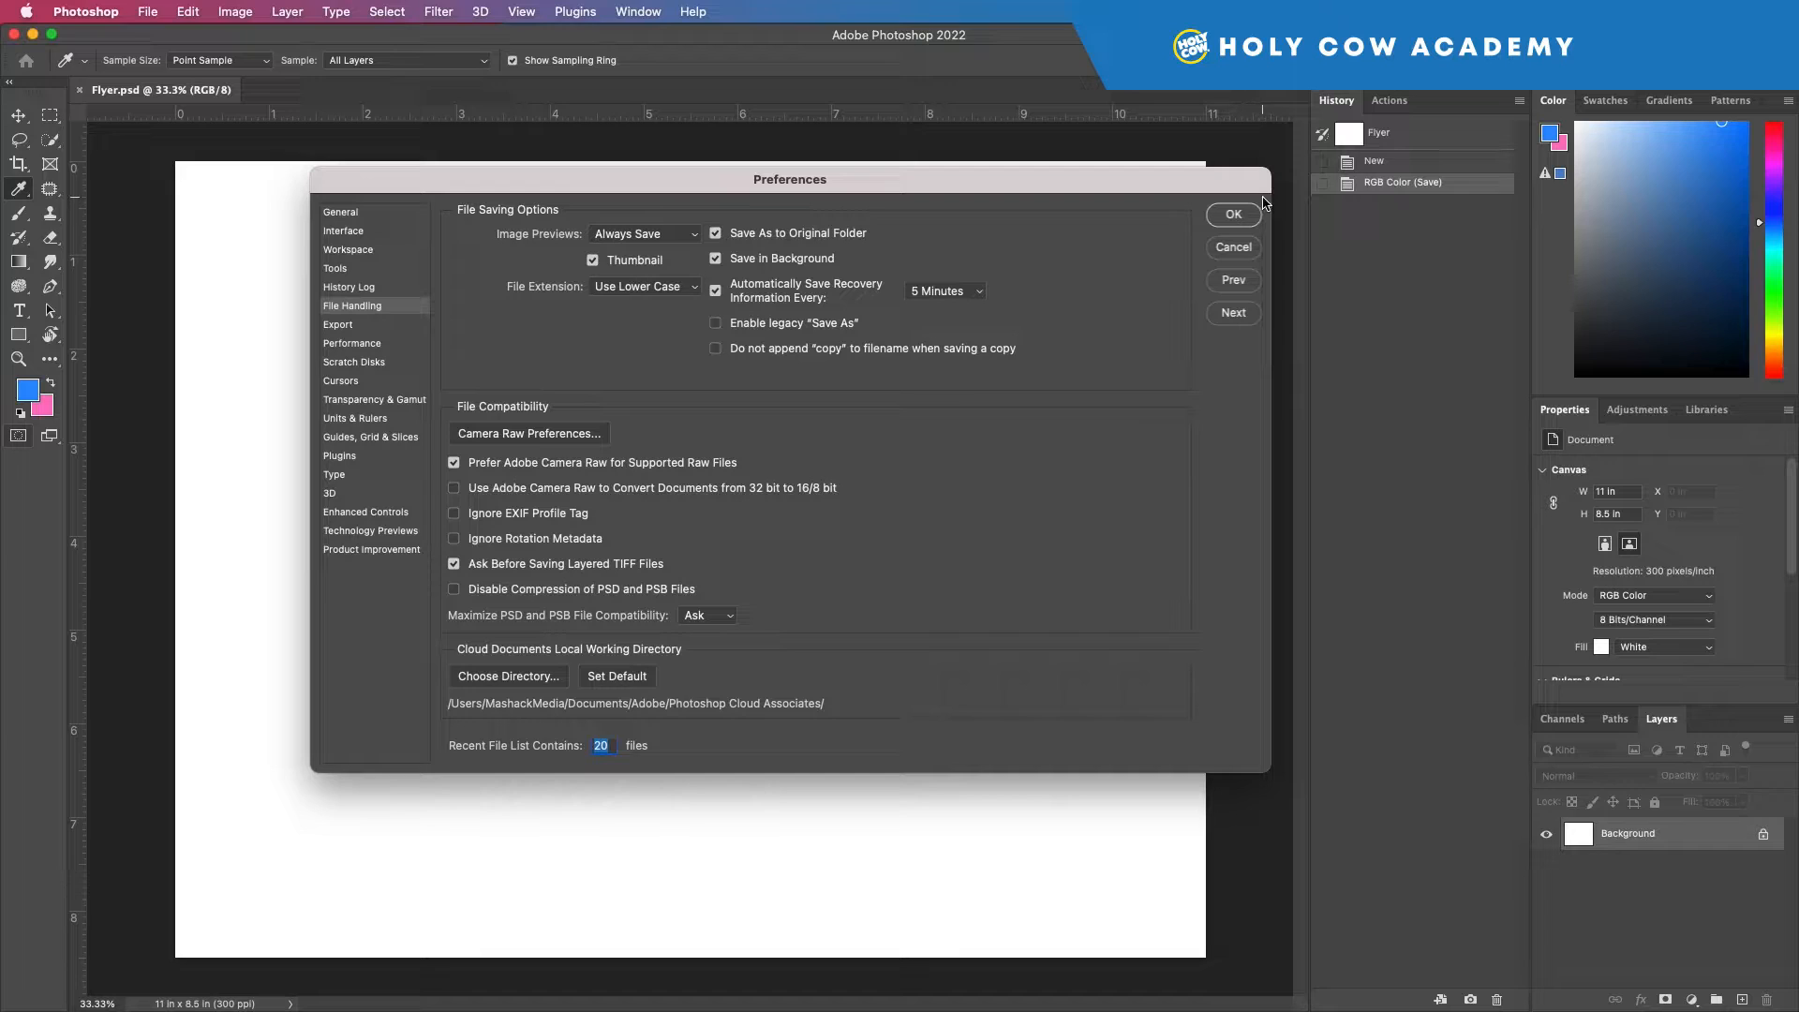
left_click(1235, 215)
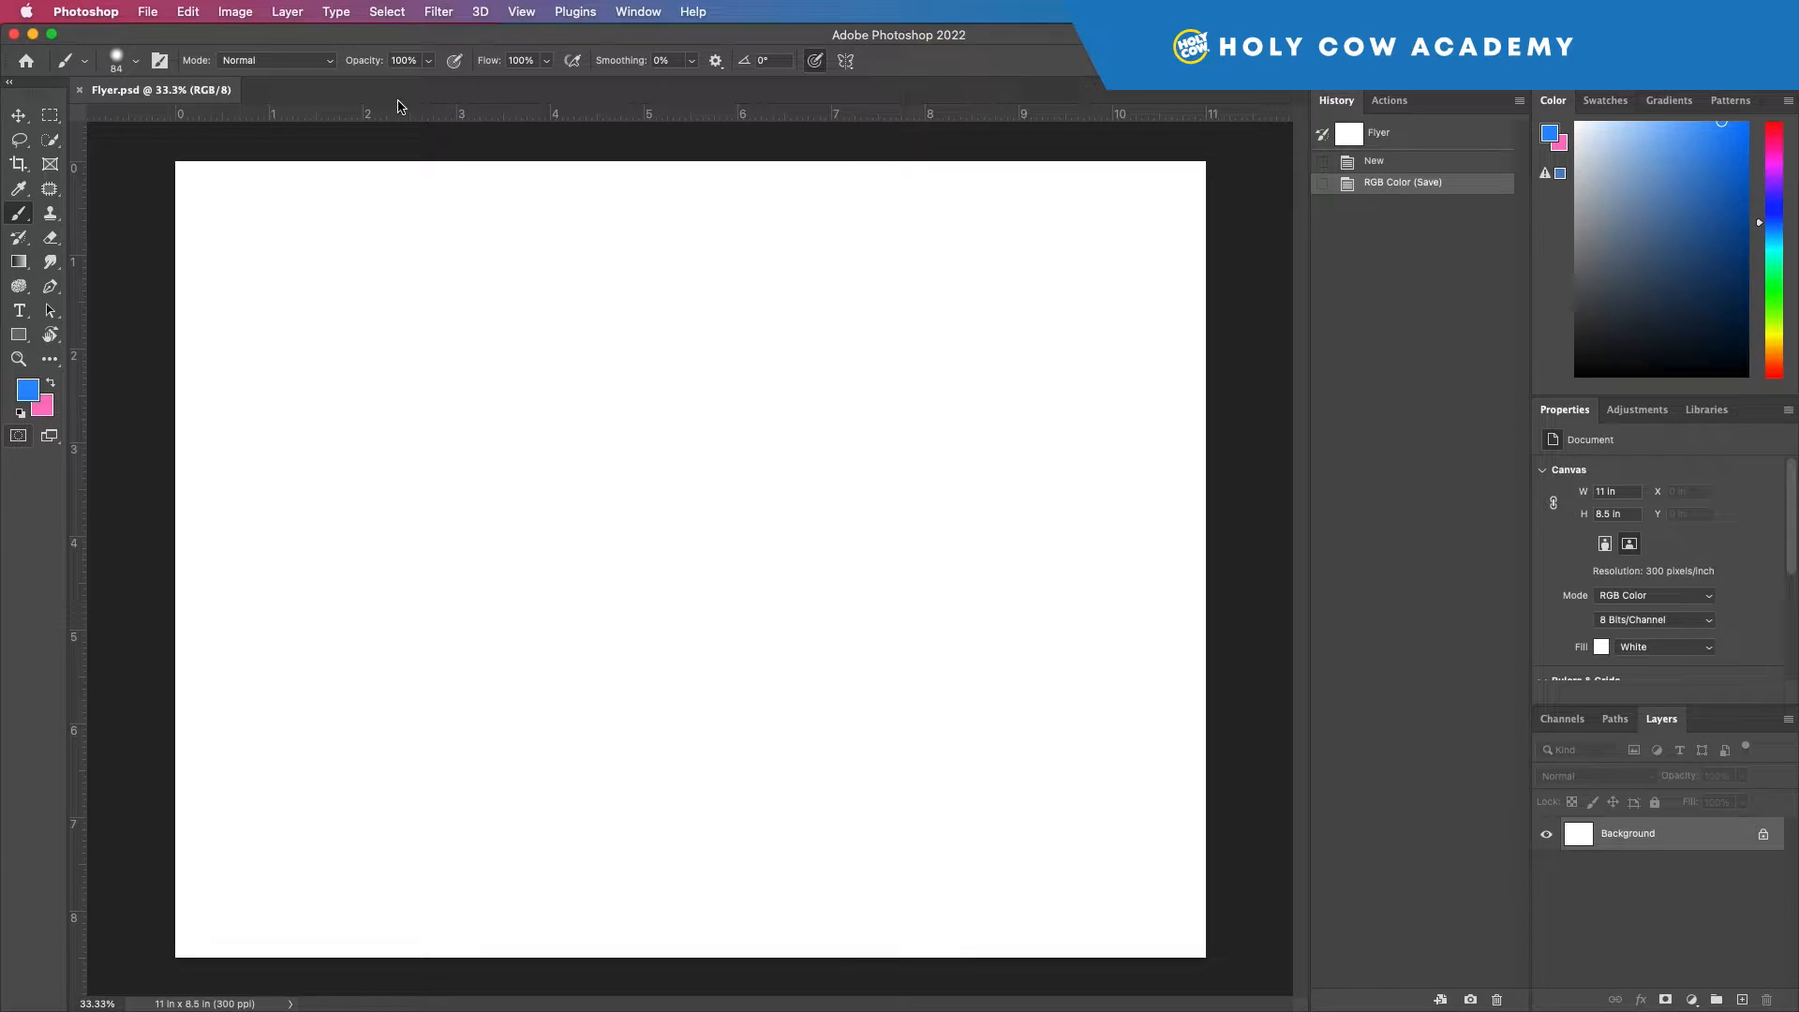
Enter "client : Flyer : topic" as the keywords in the file information of Flyer.psd
left_click(150, 11)
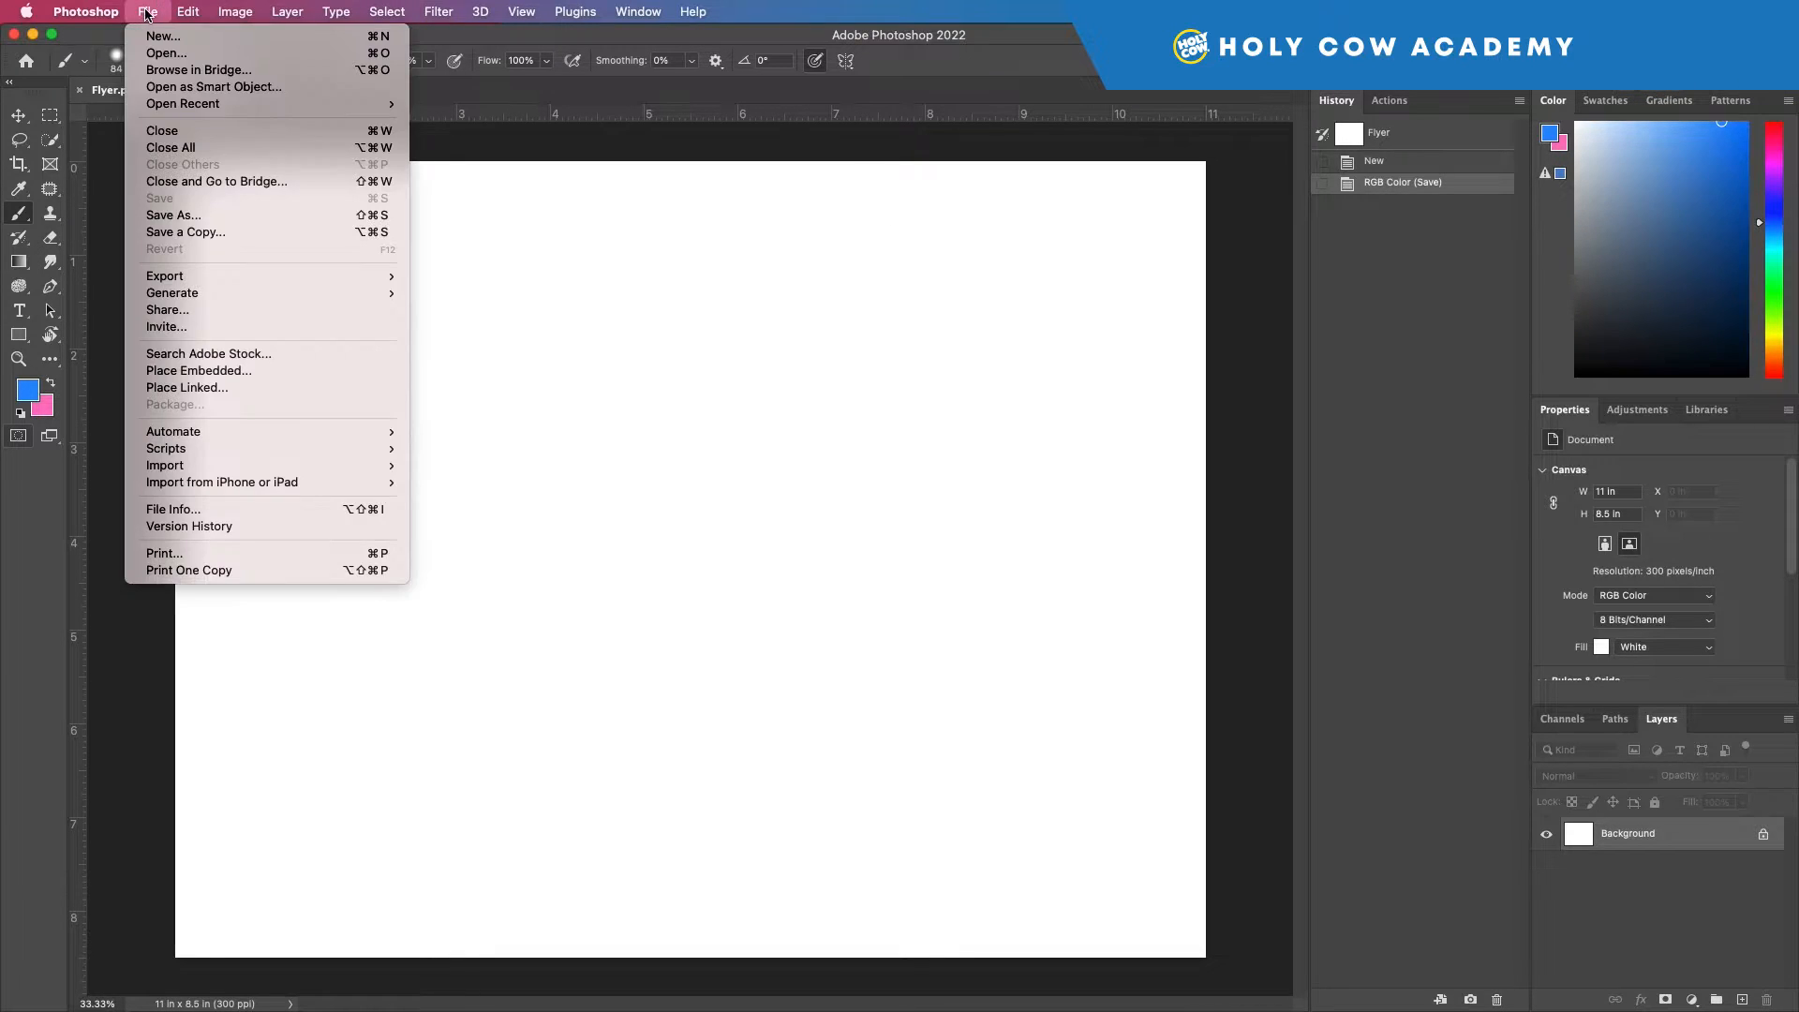
mouse_move(184, 11)
left_click(225, 514)
left_click(727, 484)
type("client :")
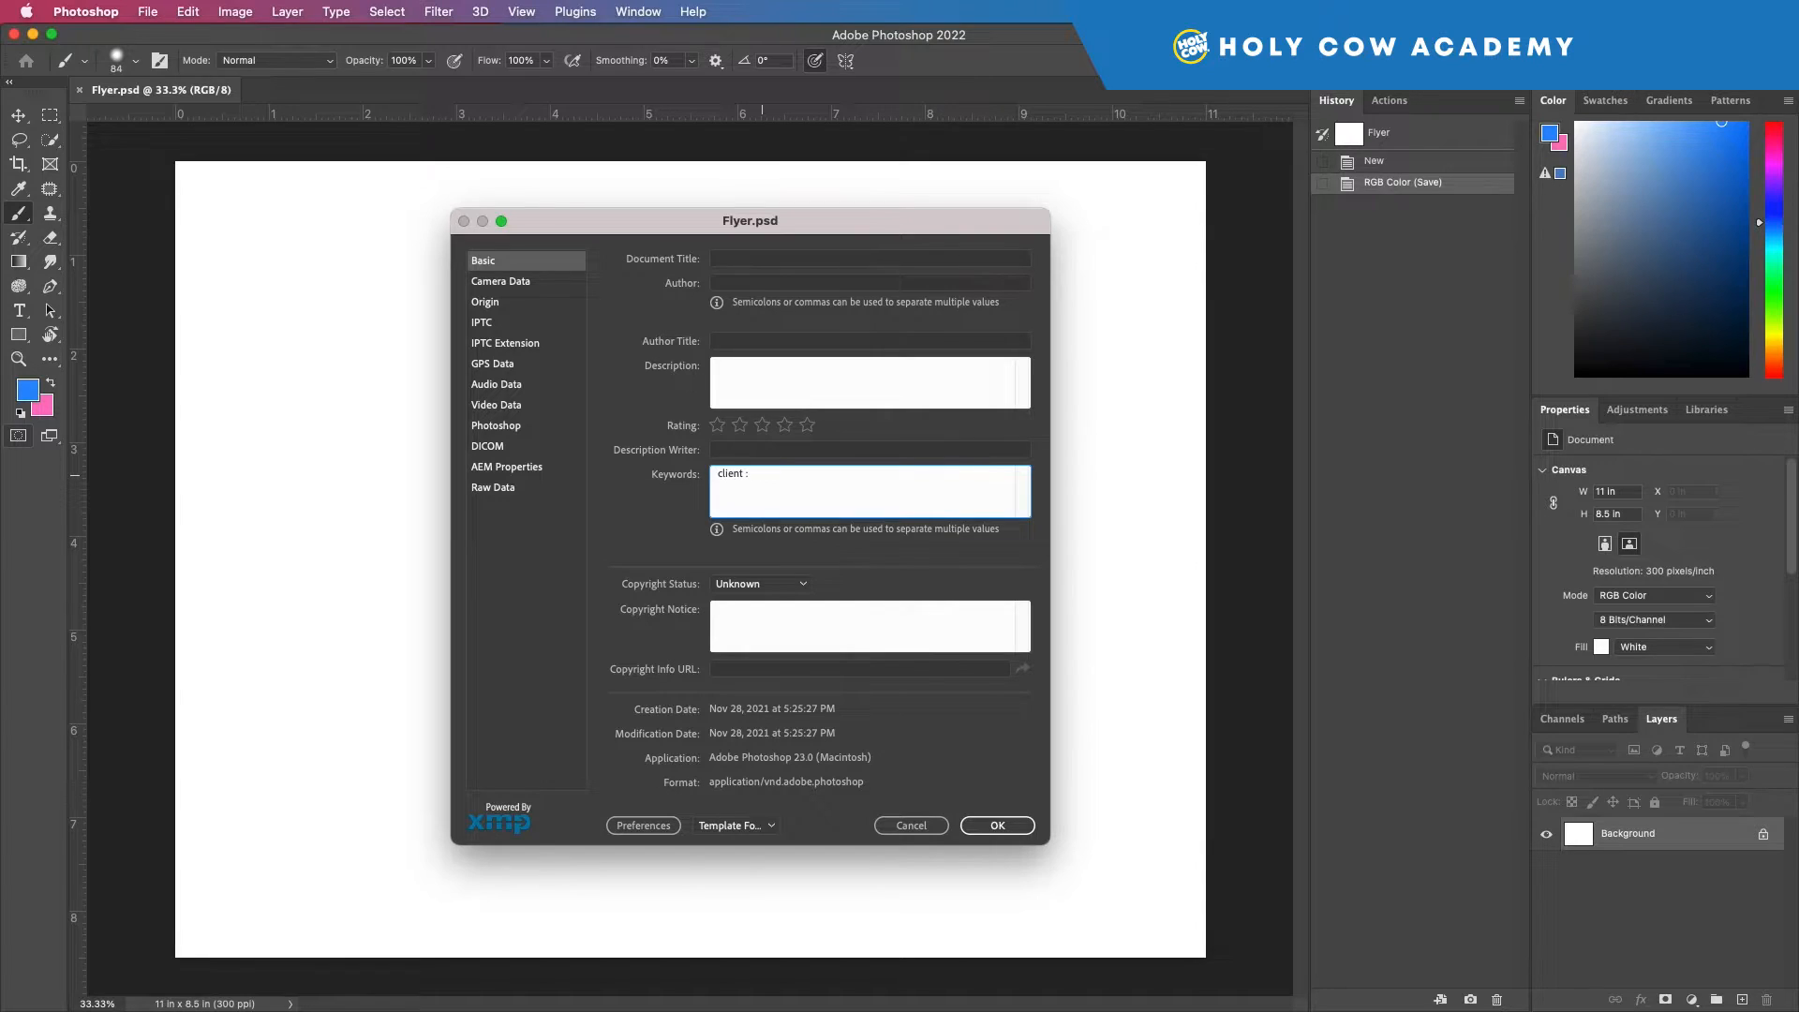
type("Flyer : topic")
Switch to Finder, clear the existing search, and search the recent files for "typo"
mouse_move(339, 1009)
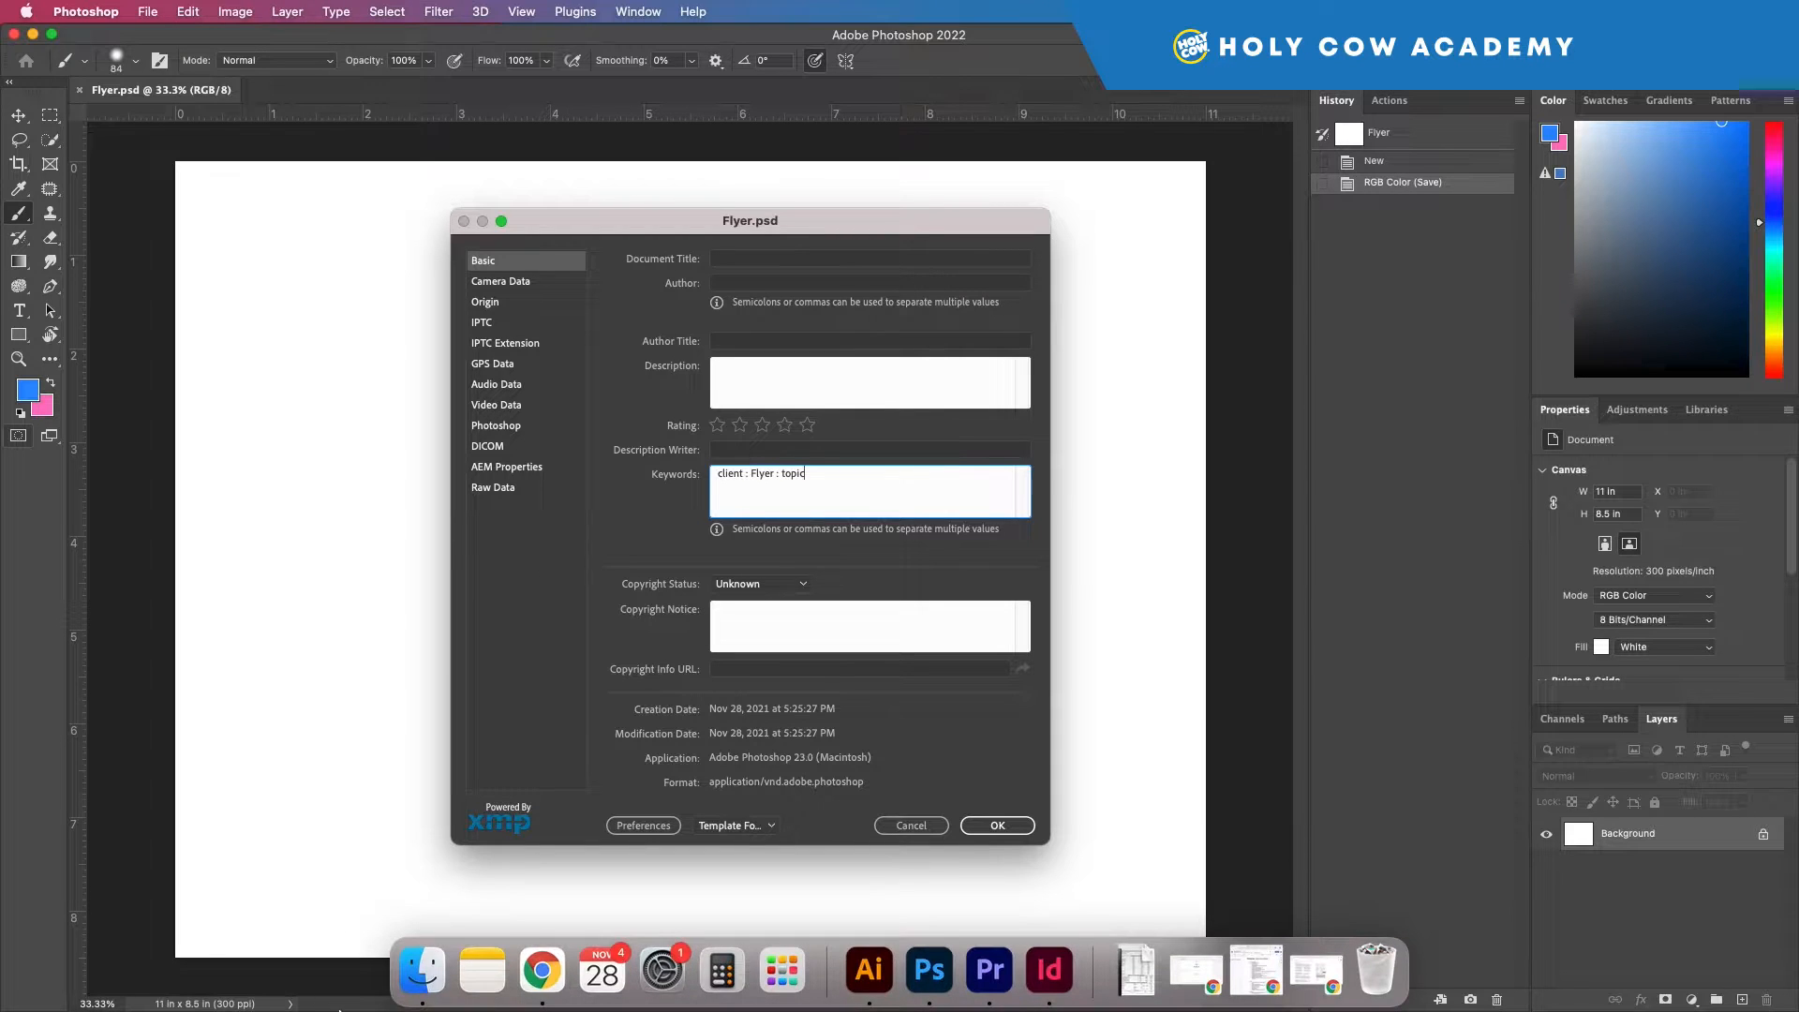
left_click(423, 970)
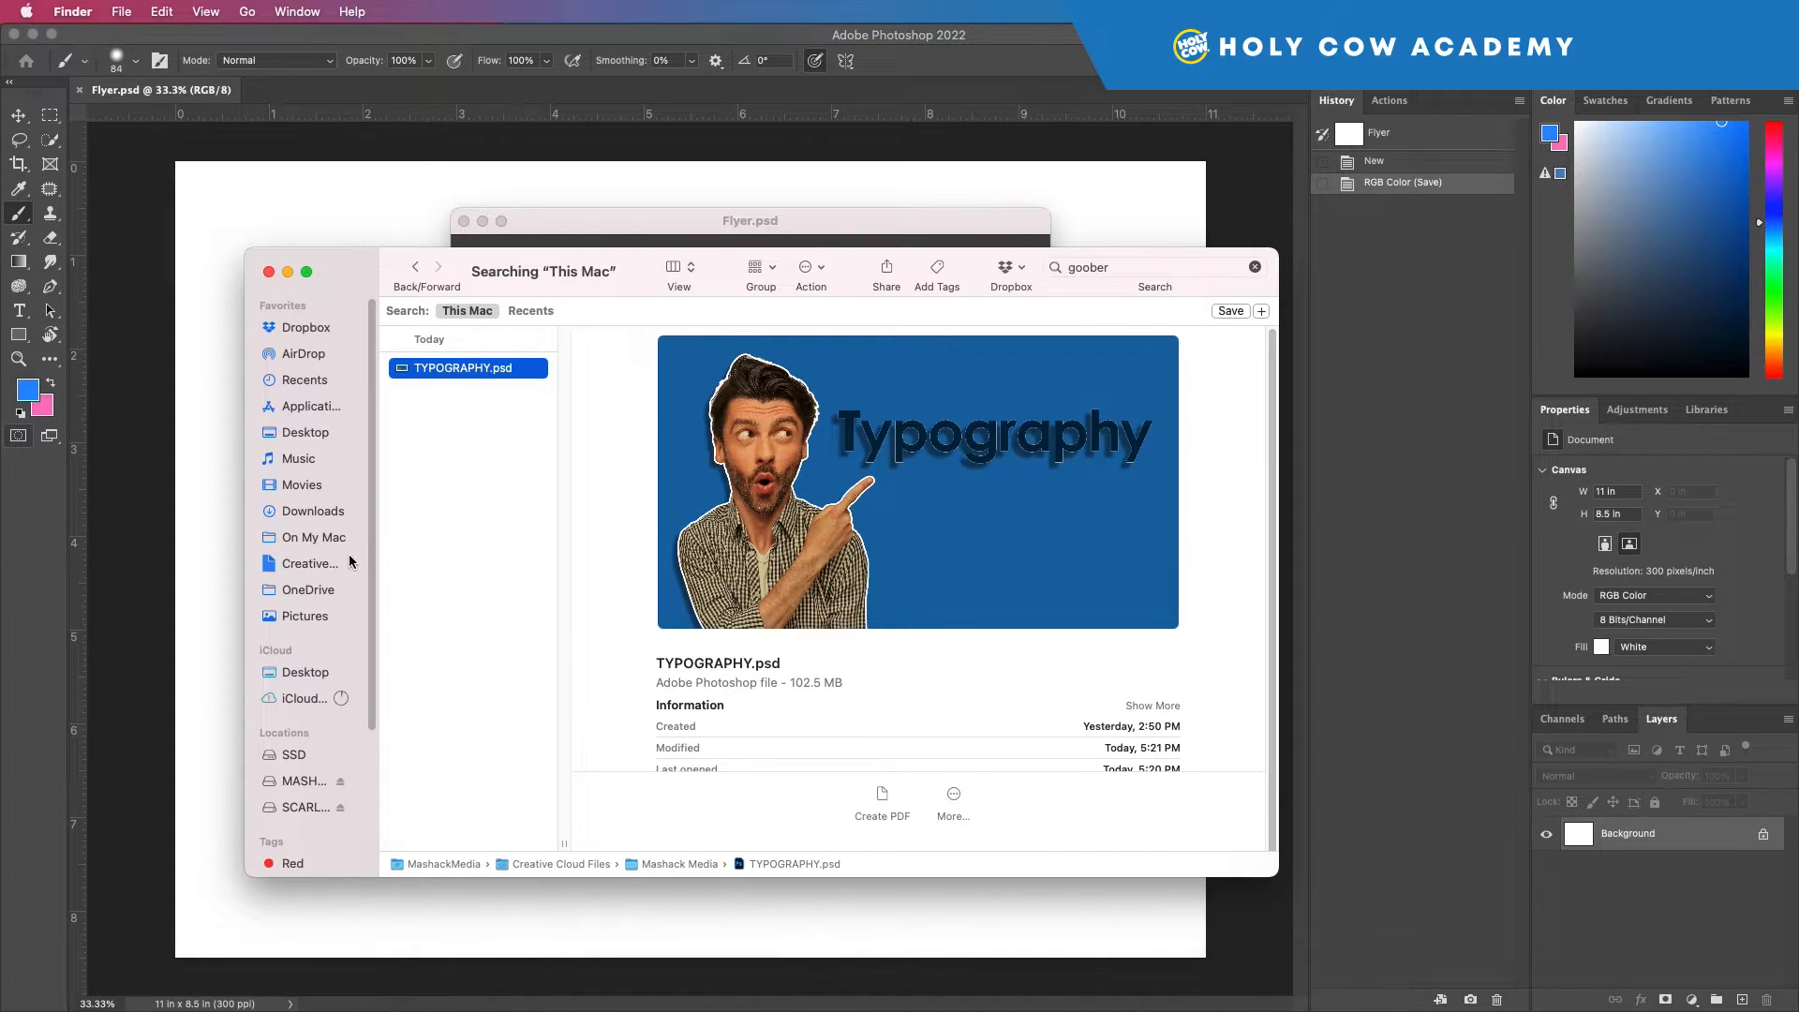
left_click(1255, 268)
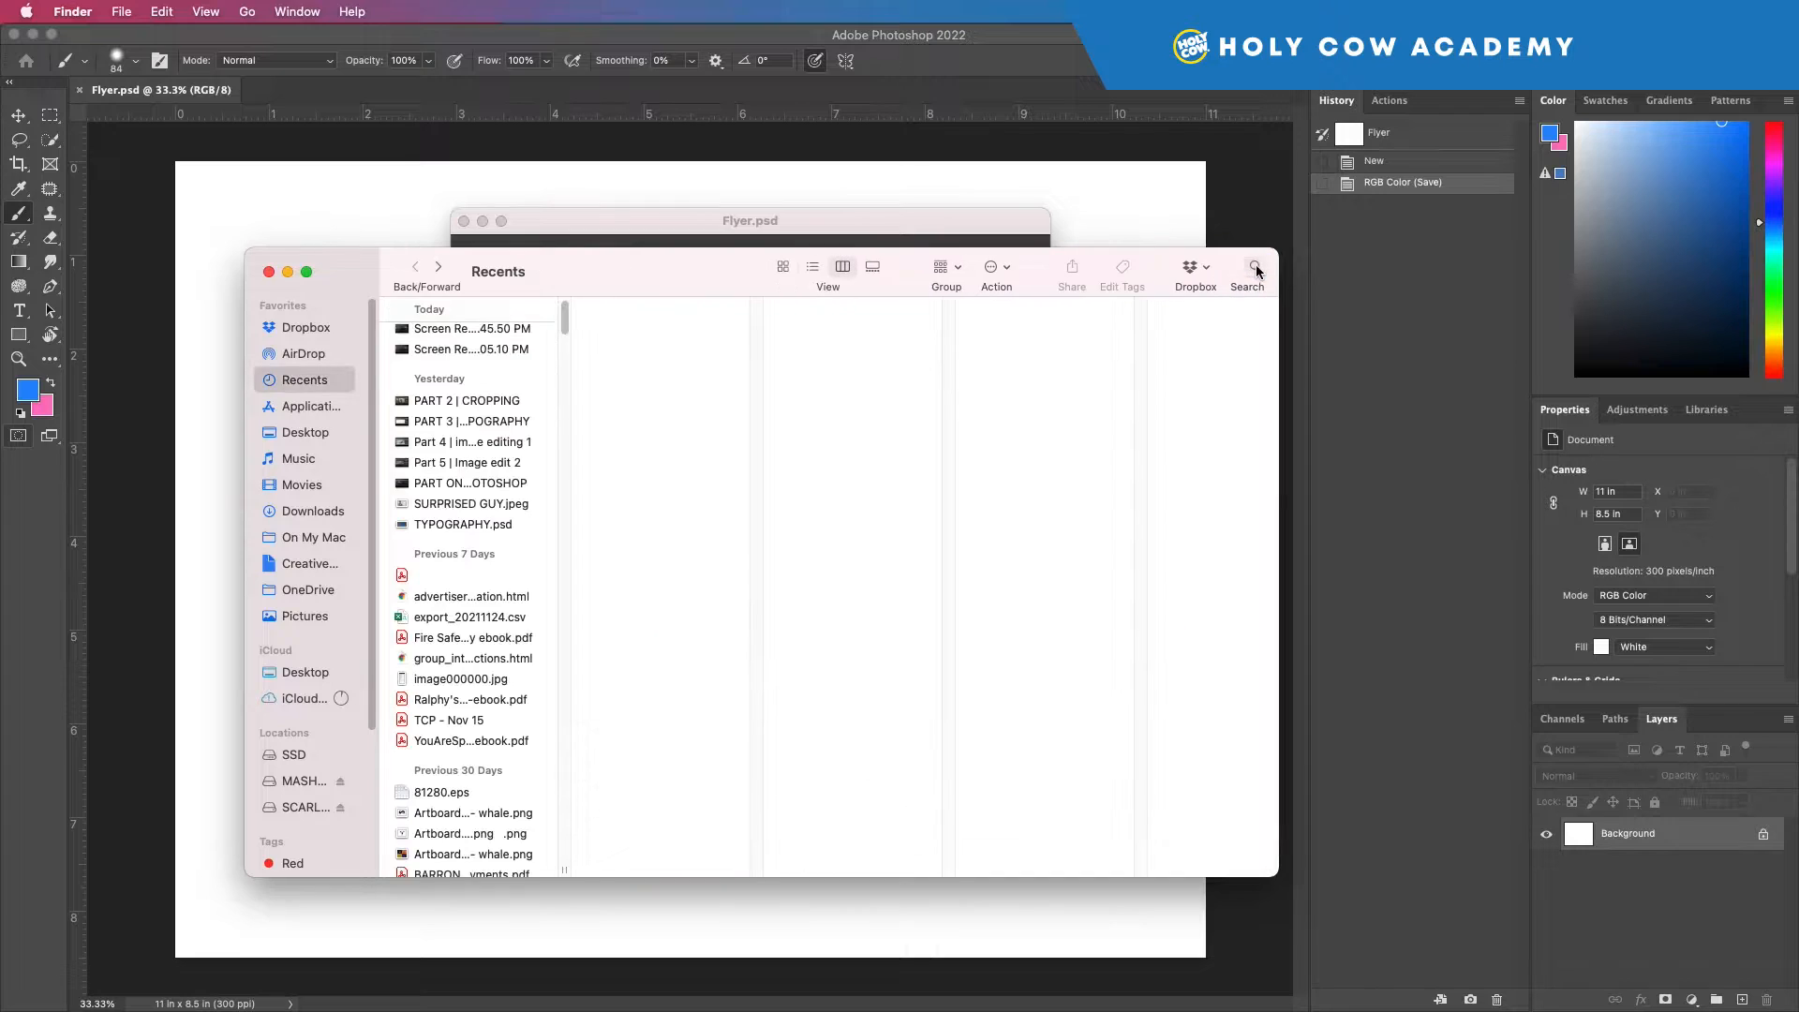
scroll(482, 394, "down", 10)
scroll(483, 392, "up", 15)
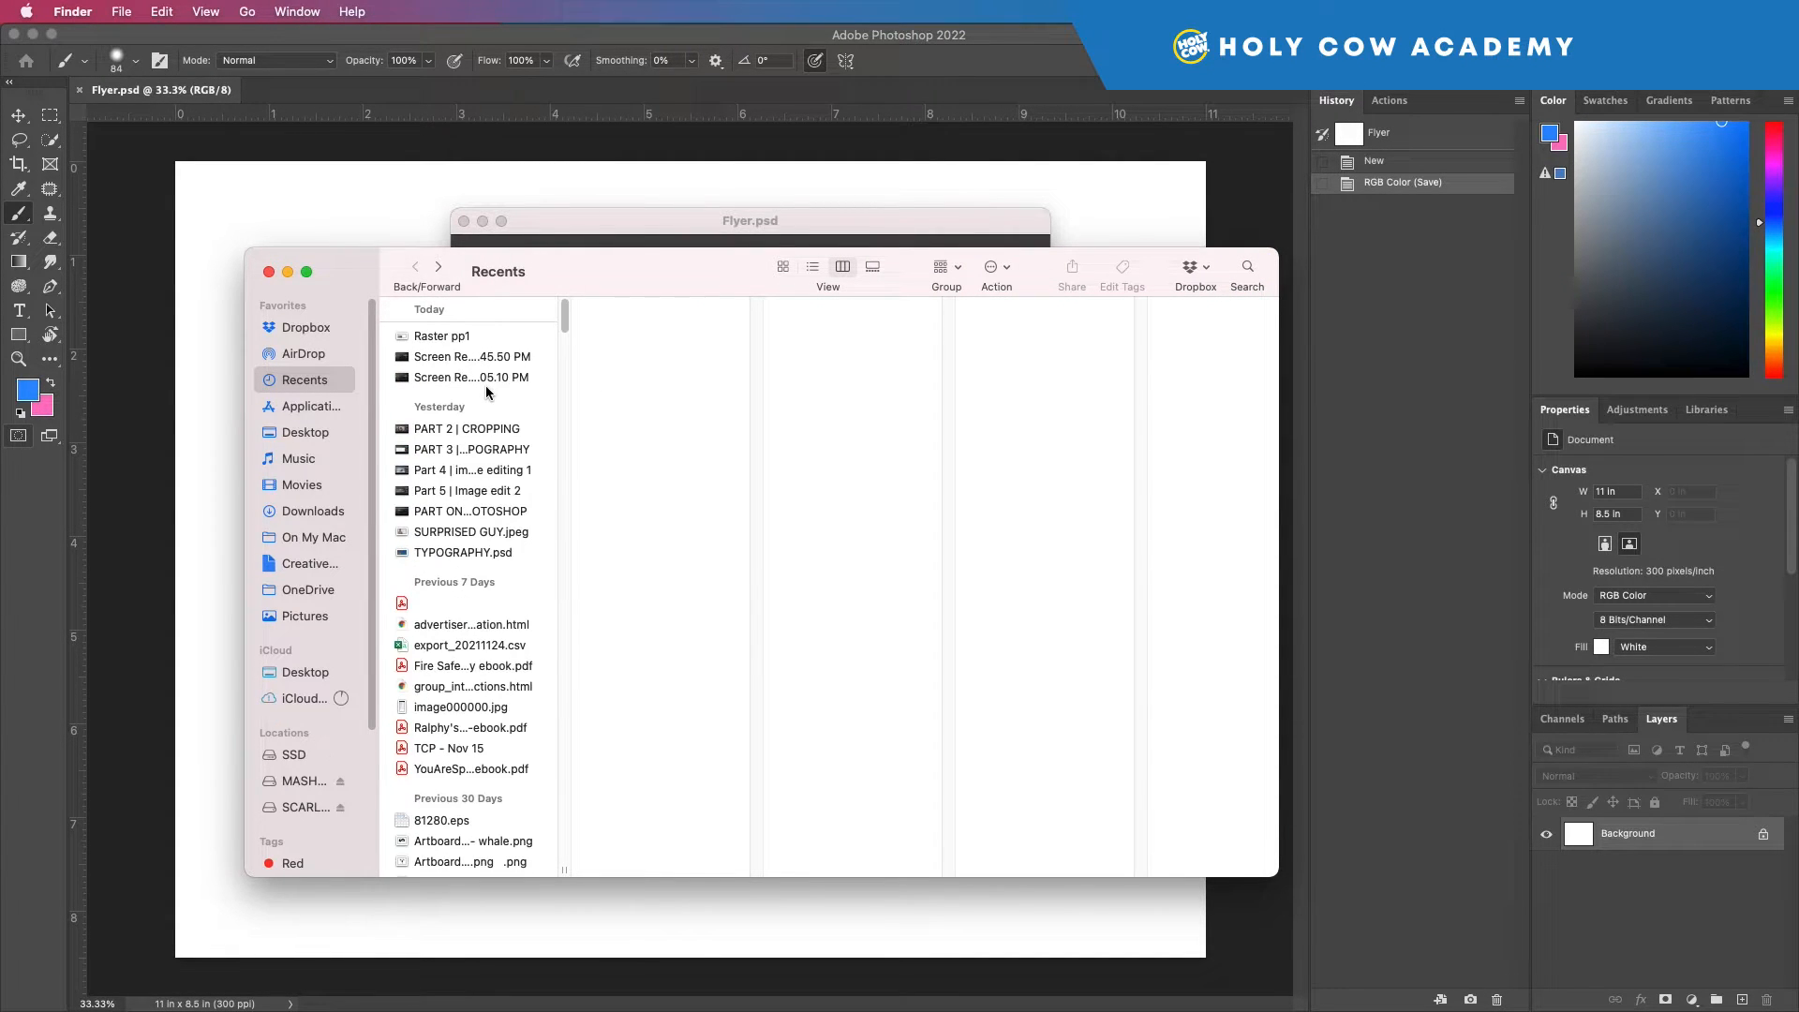
left_click(1249, 269)
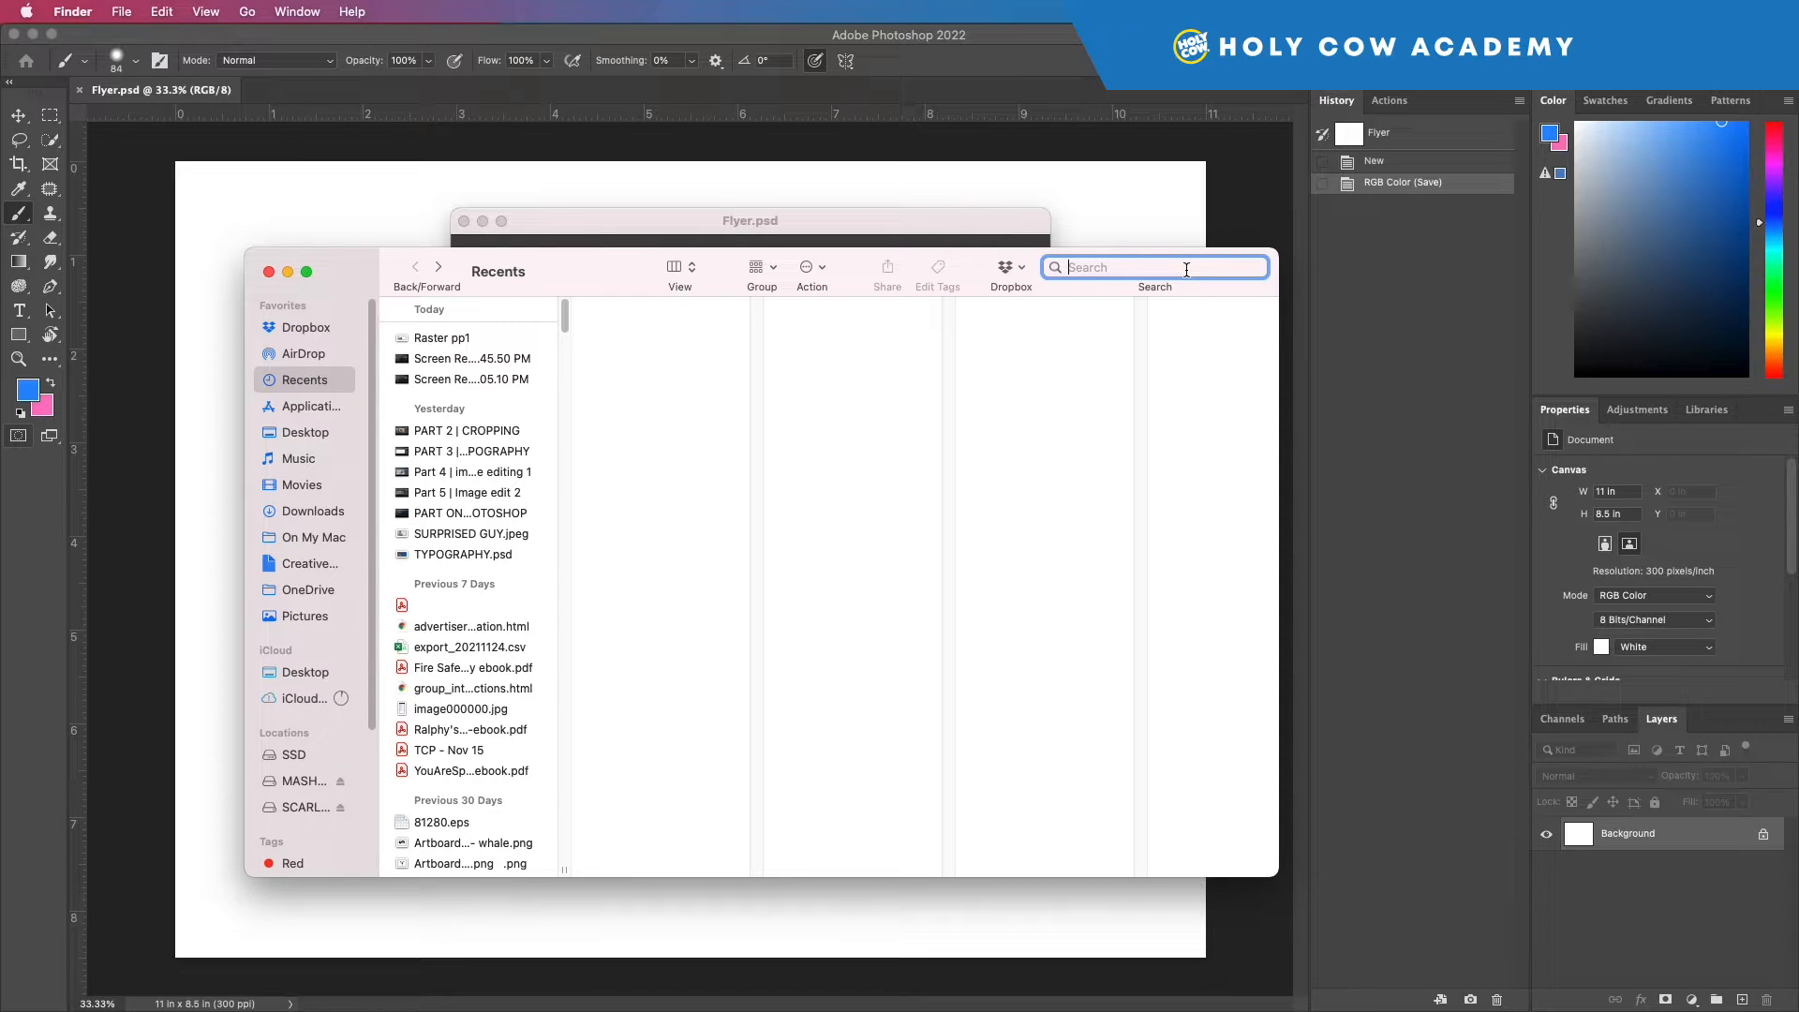
type("typo")
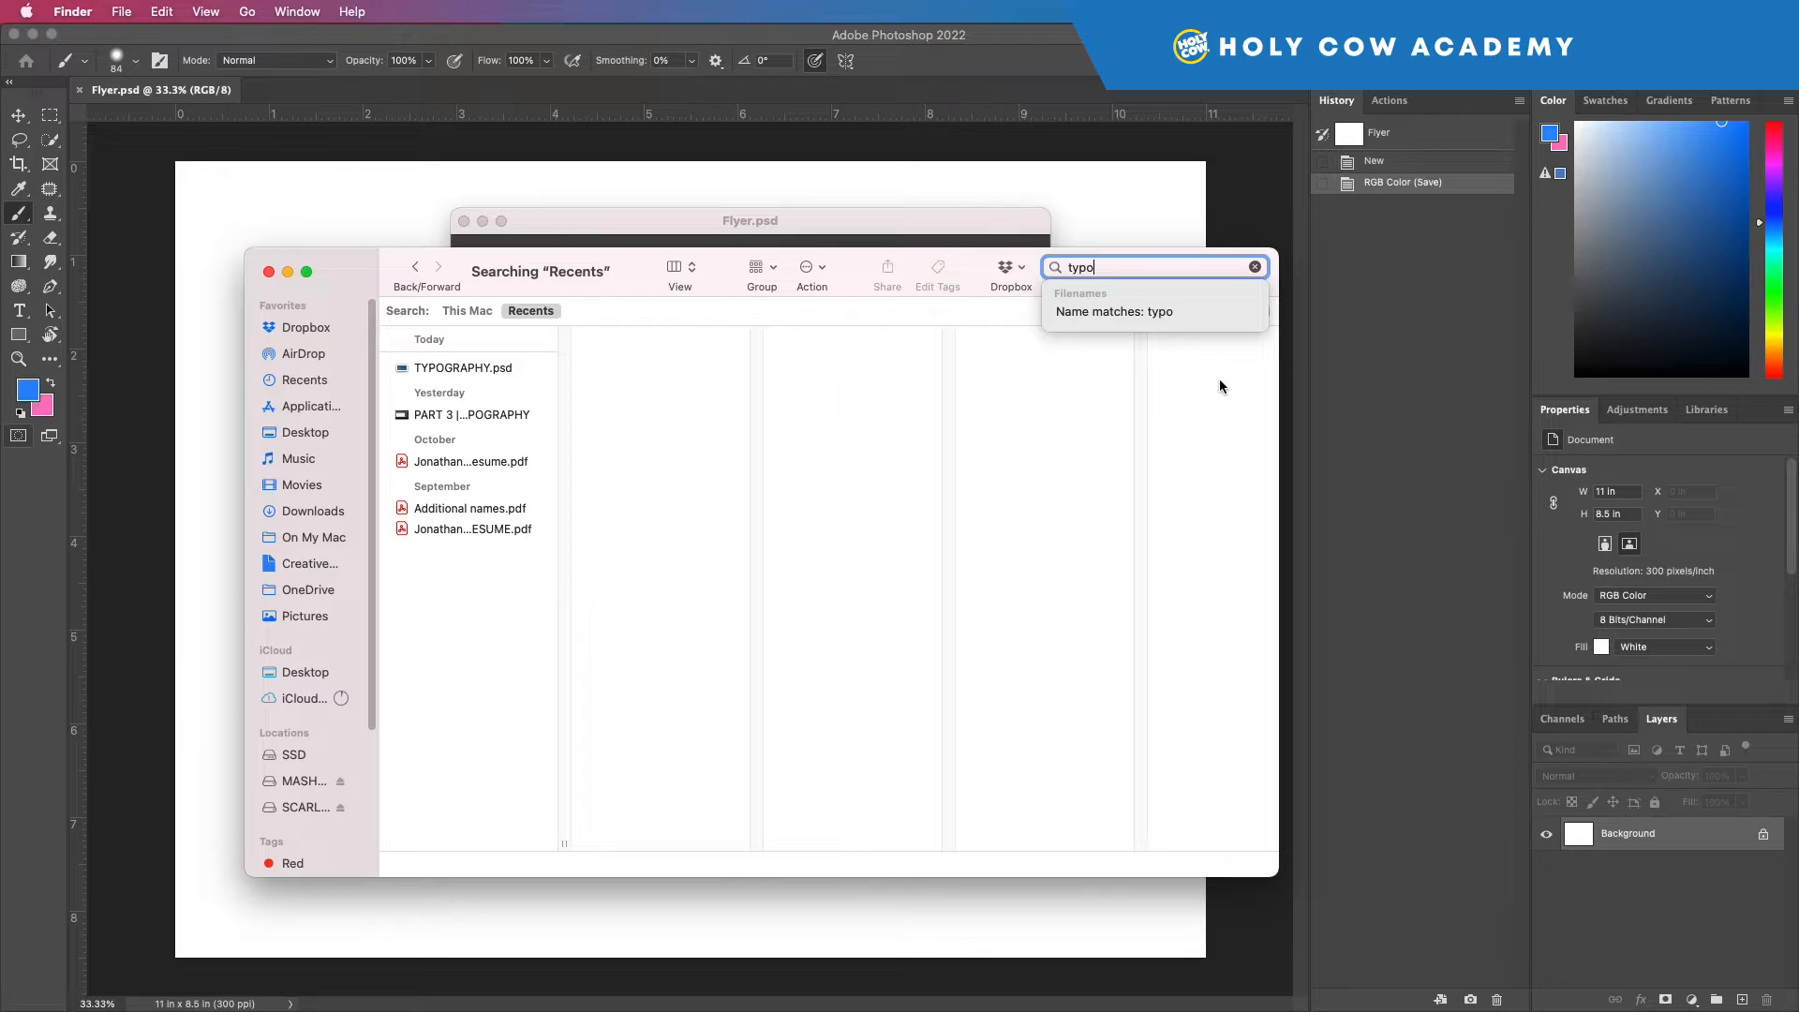
Search the recent files for the keyword "goober" instead, preview TYPOGRAPHY.psd, and close the Finder window
double_click(1108, 266)
key("BackSpace")
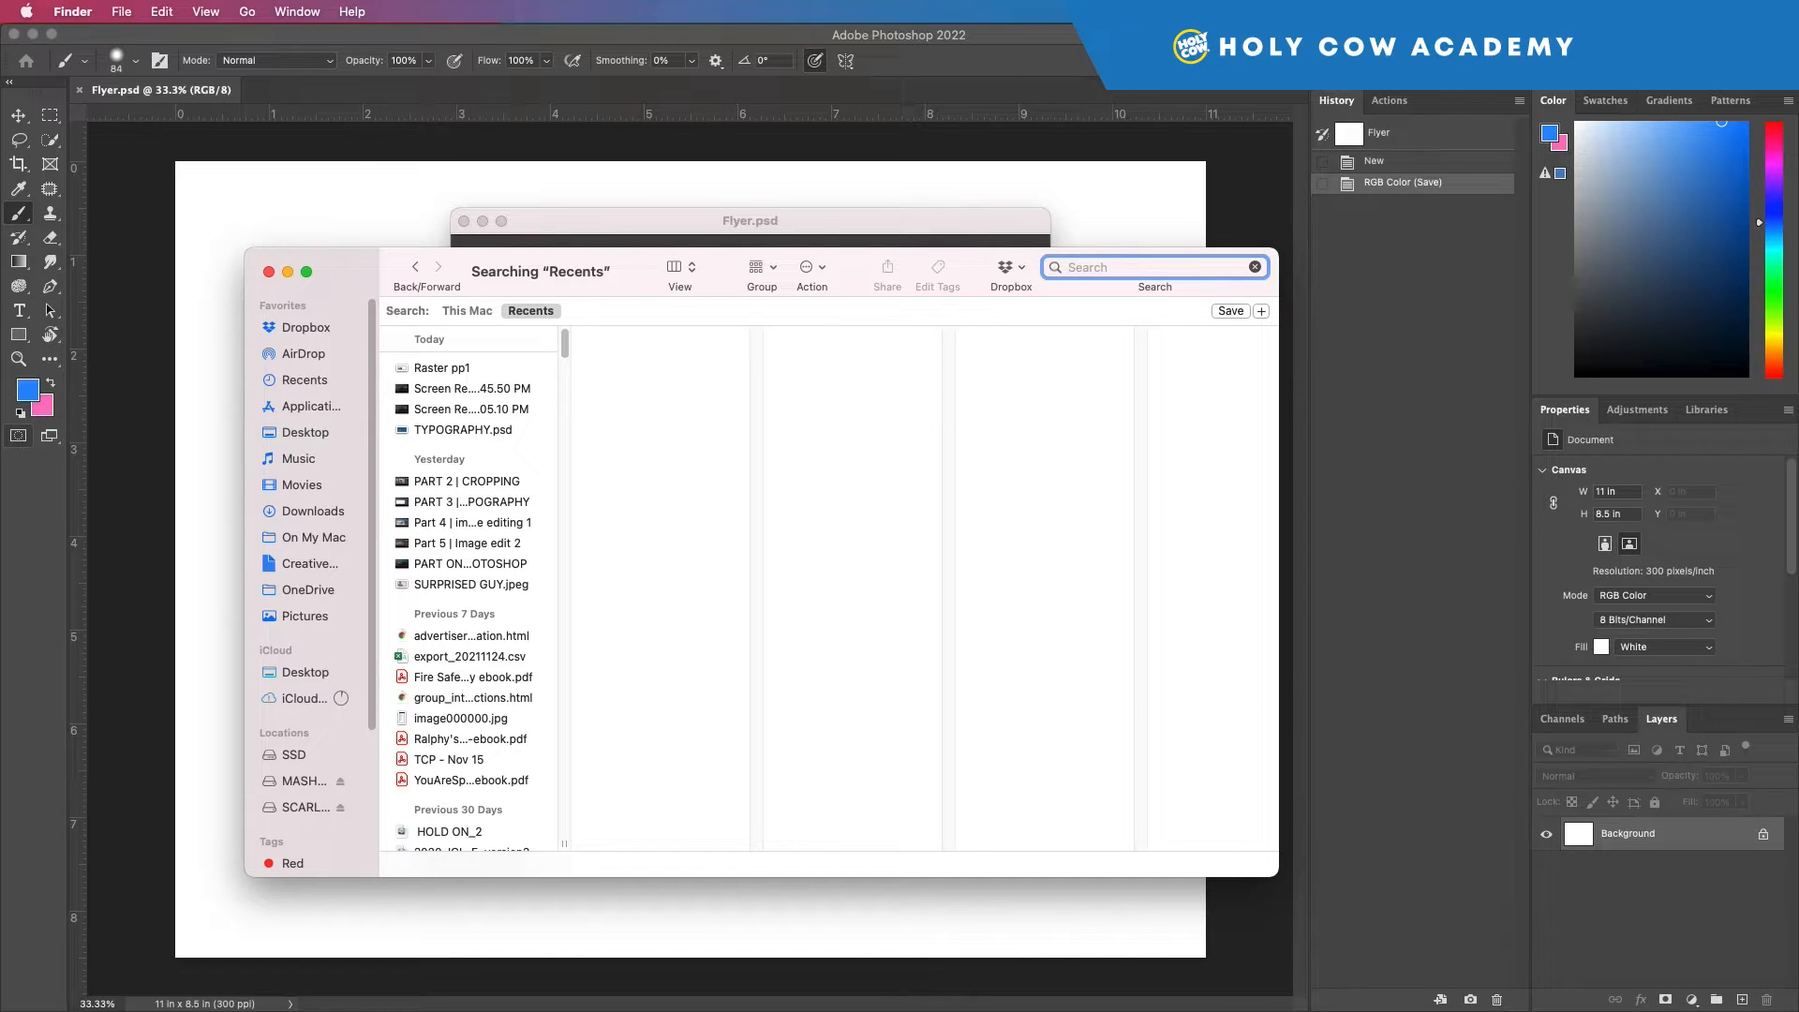
type("goober")
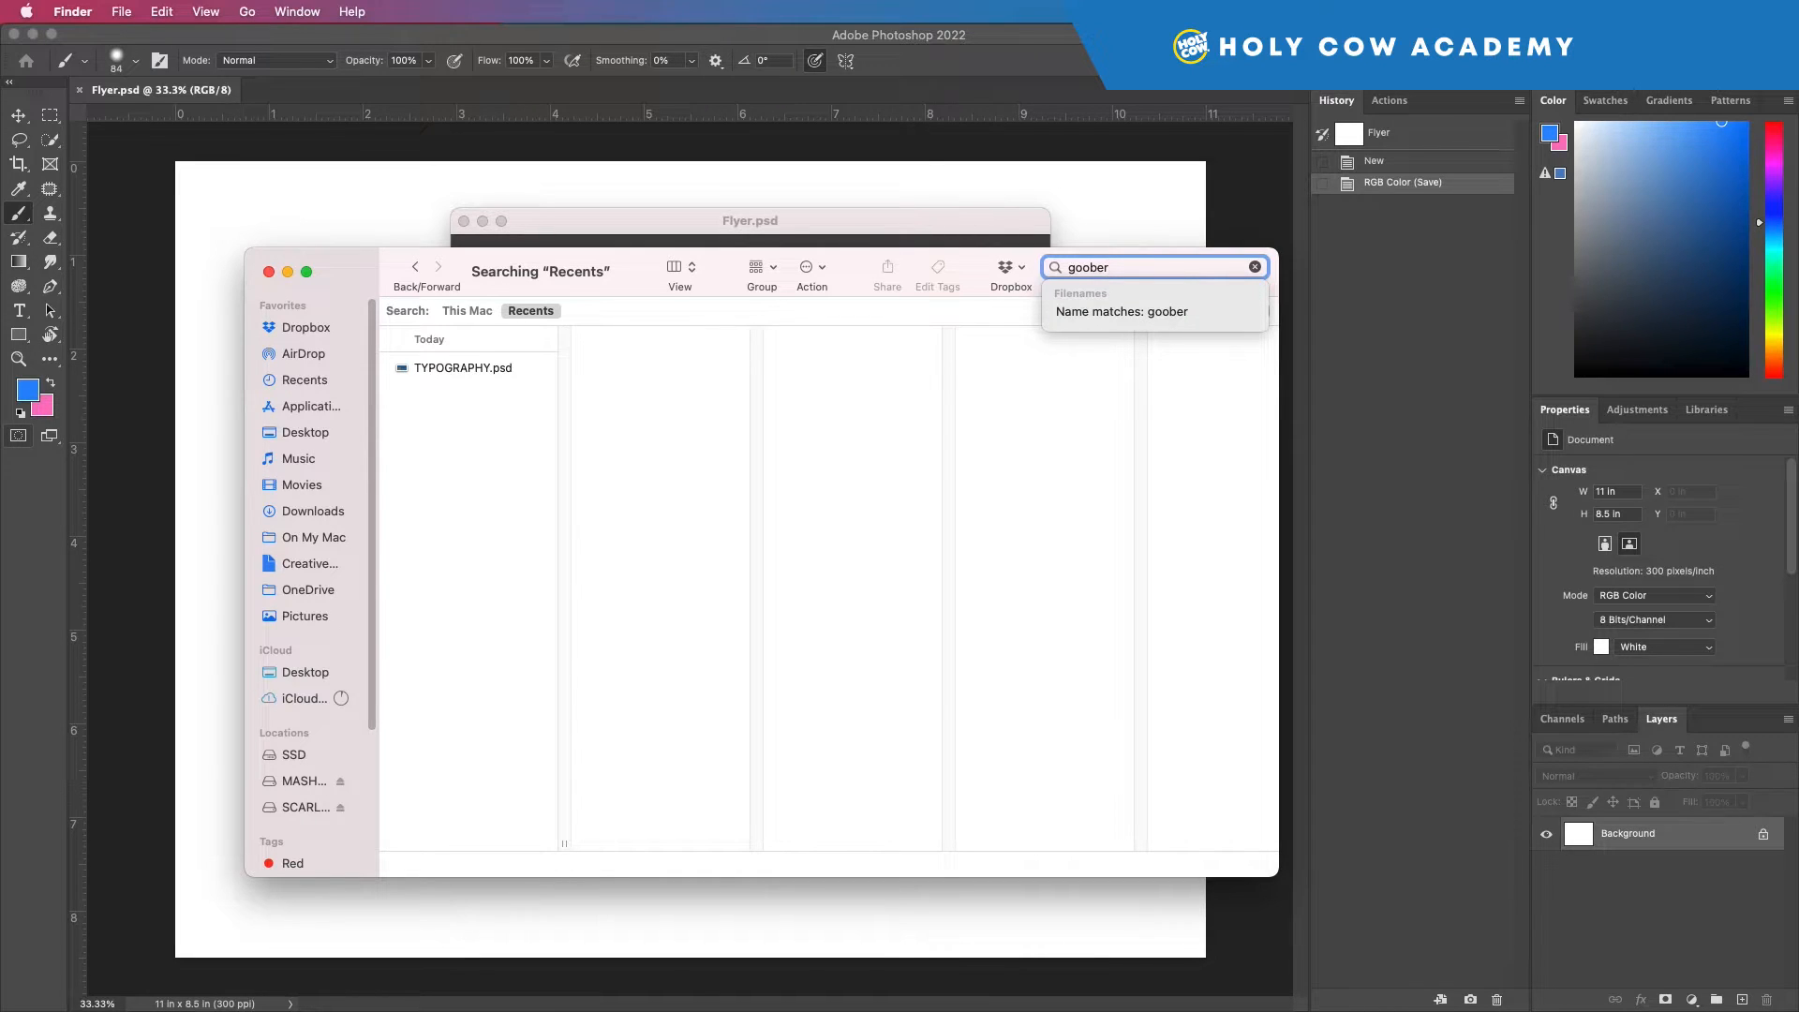
left_click(820, 481)
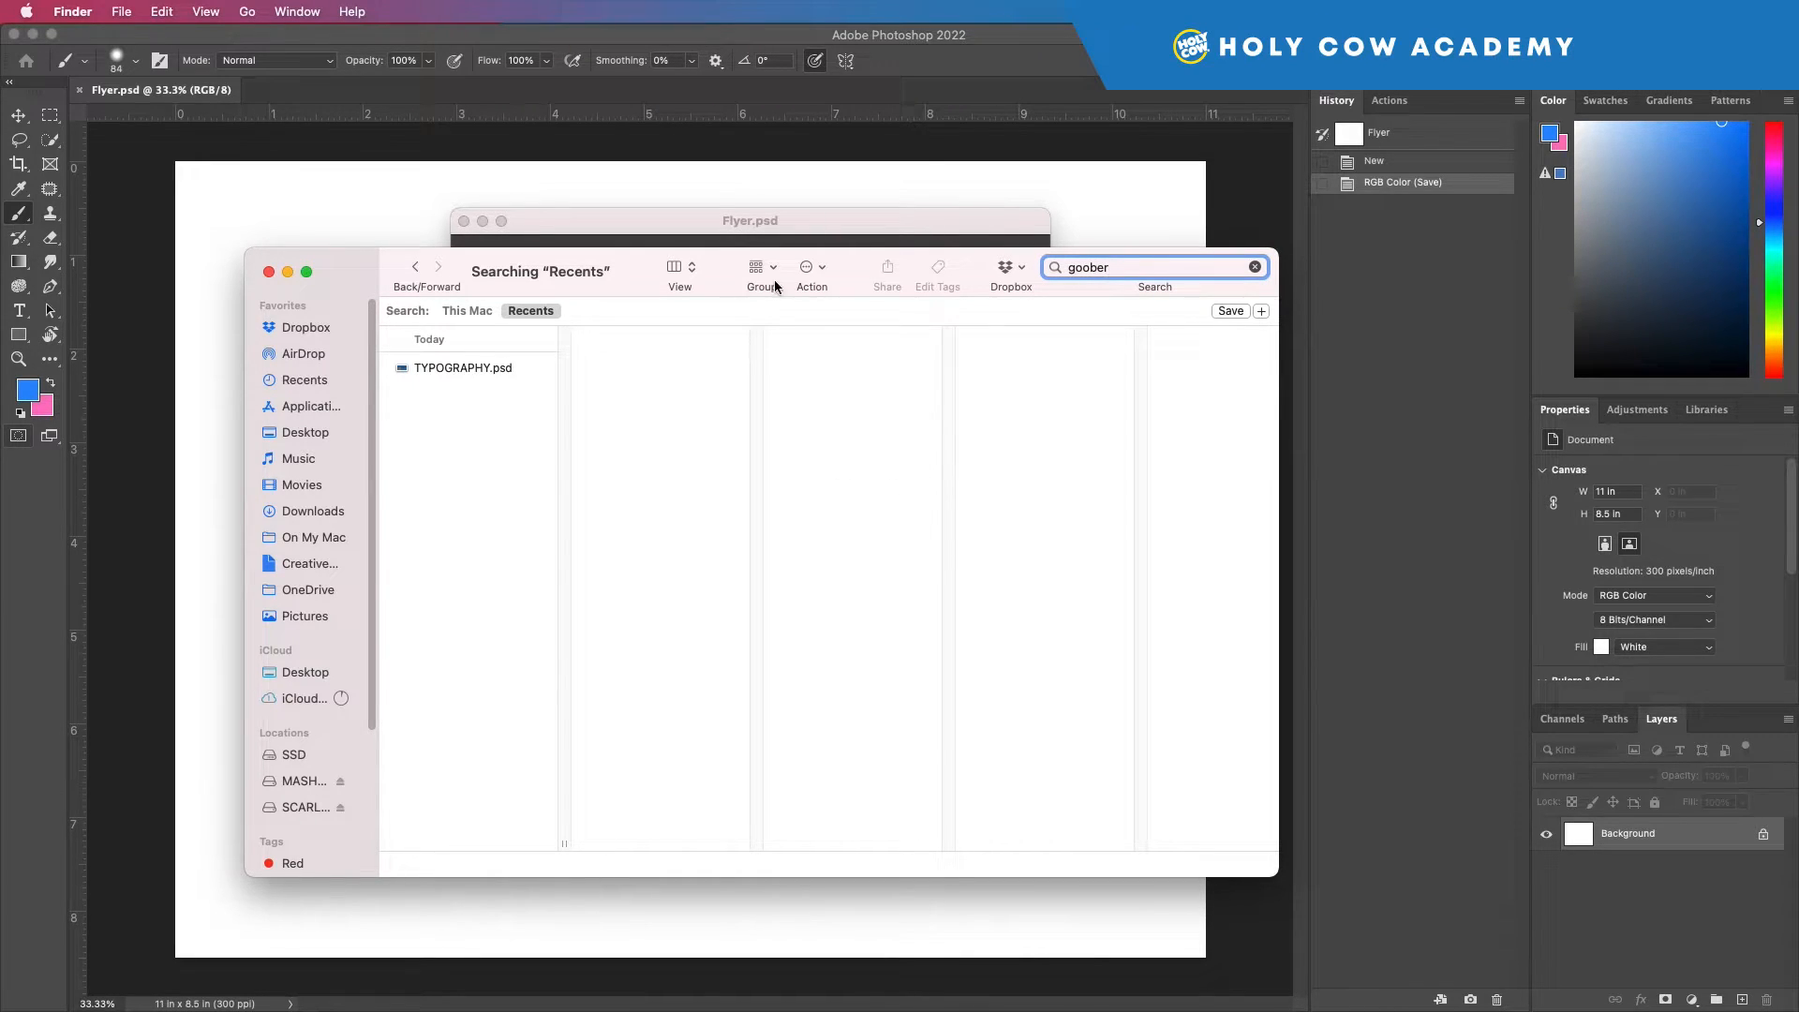
left_click_drag(851, 253, 831, 297)
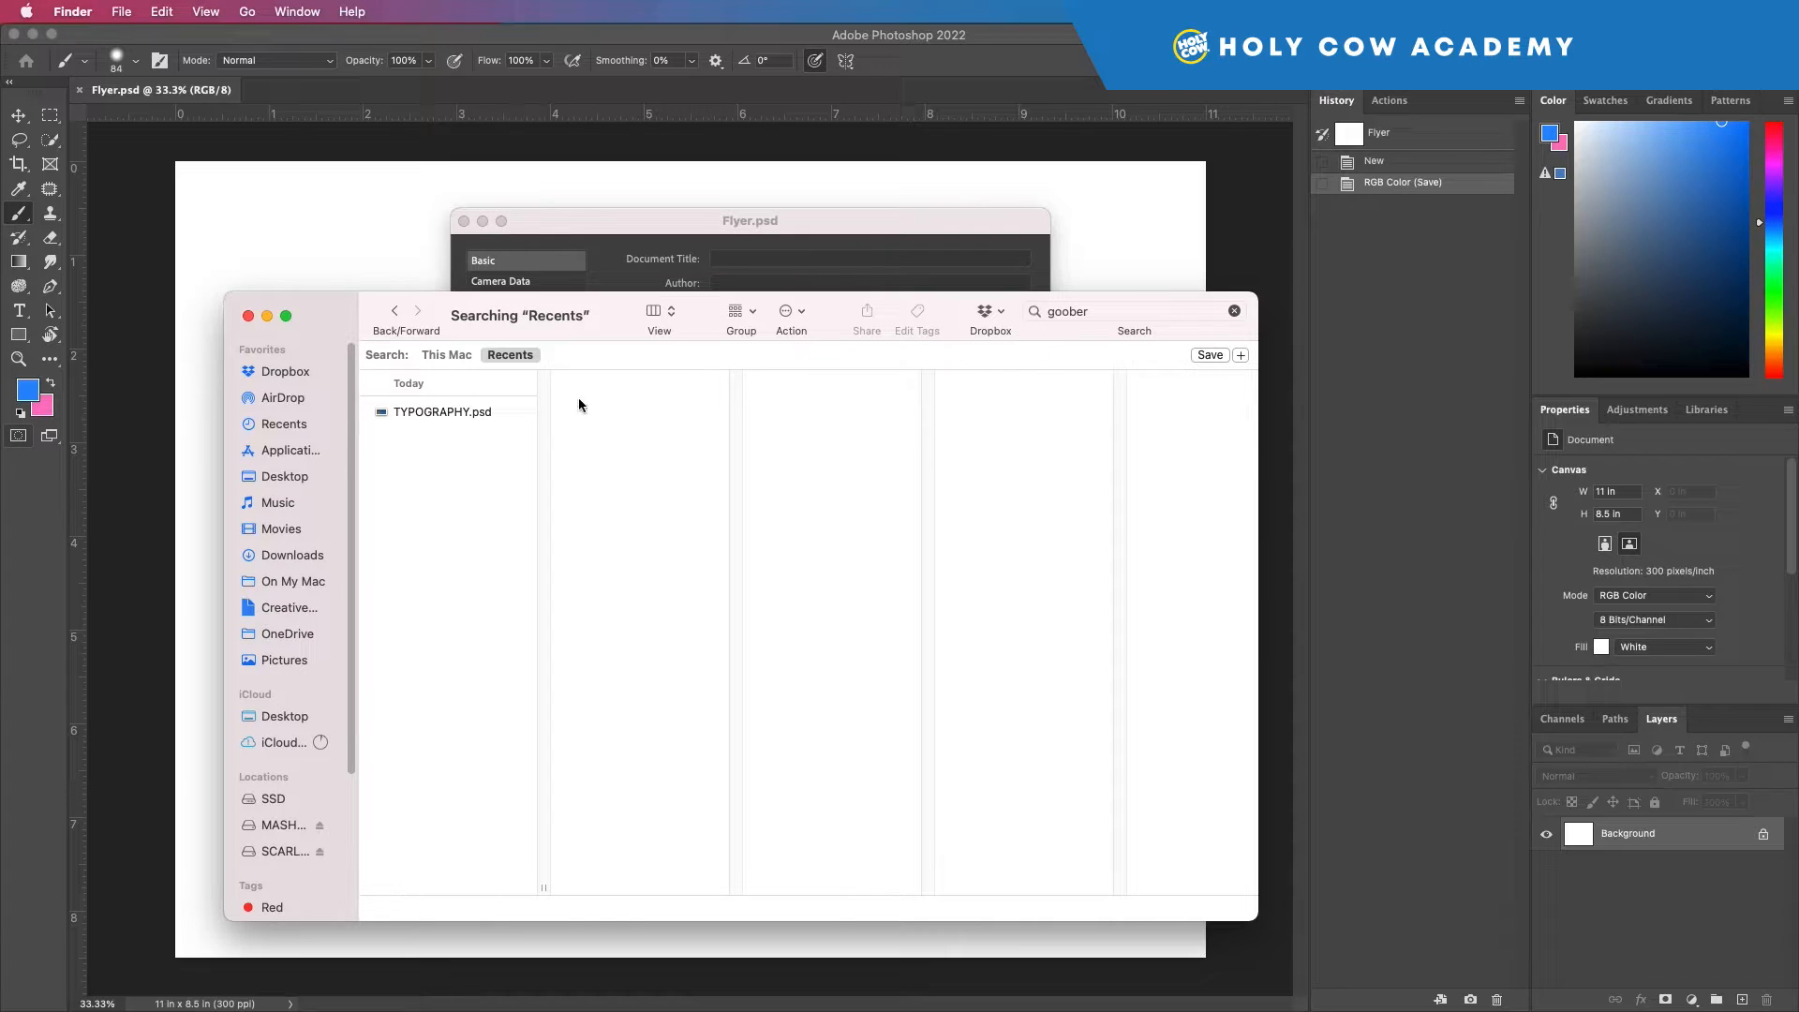
left_click(448, 411)
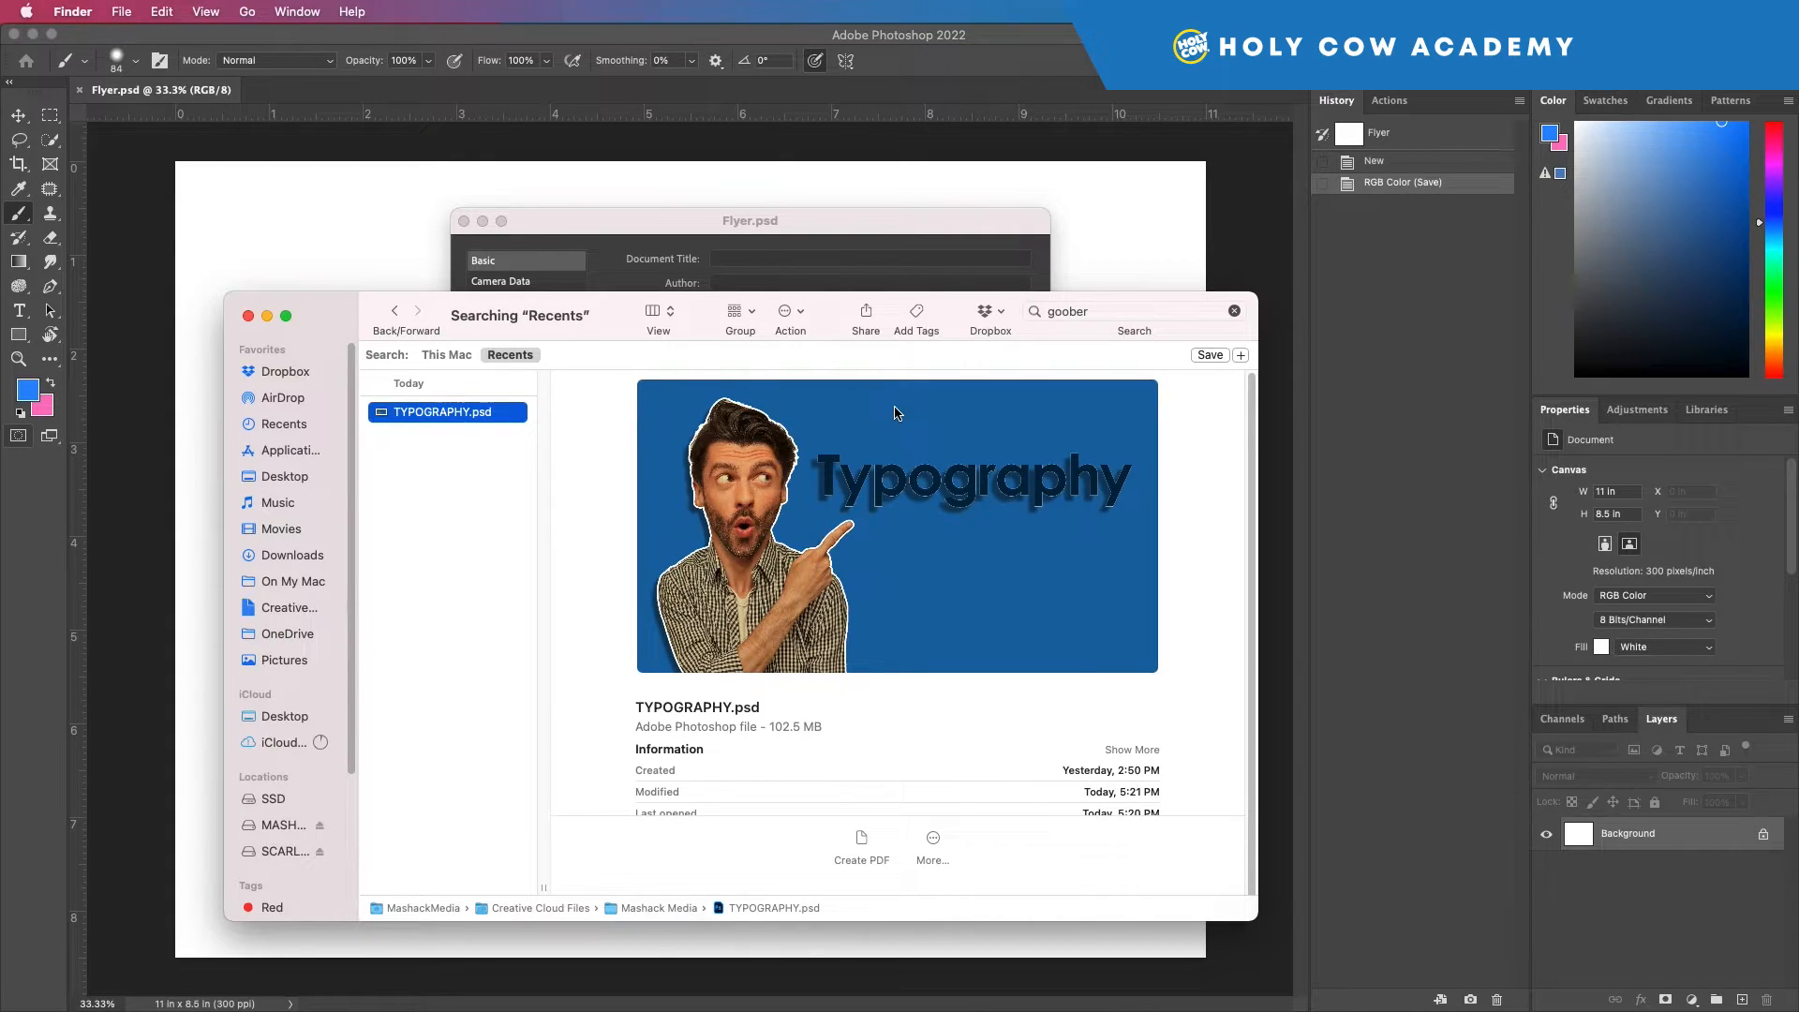
left_click(248, 316)
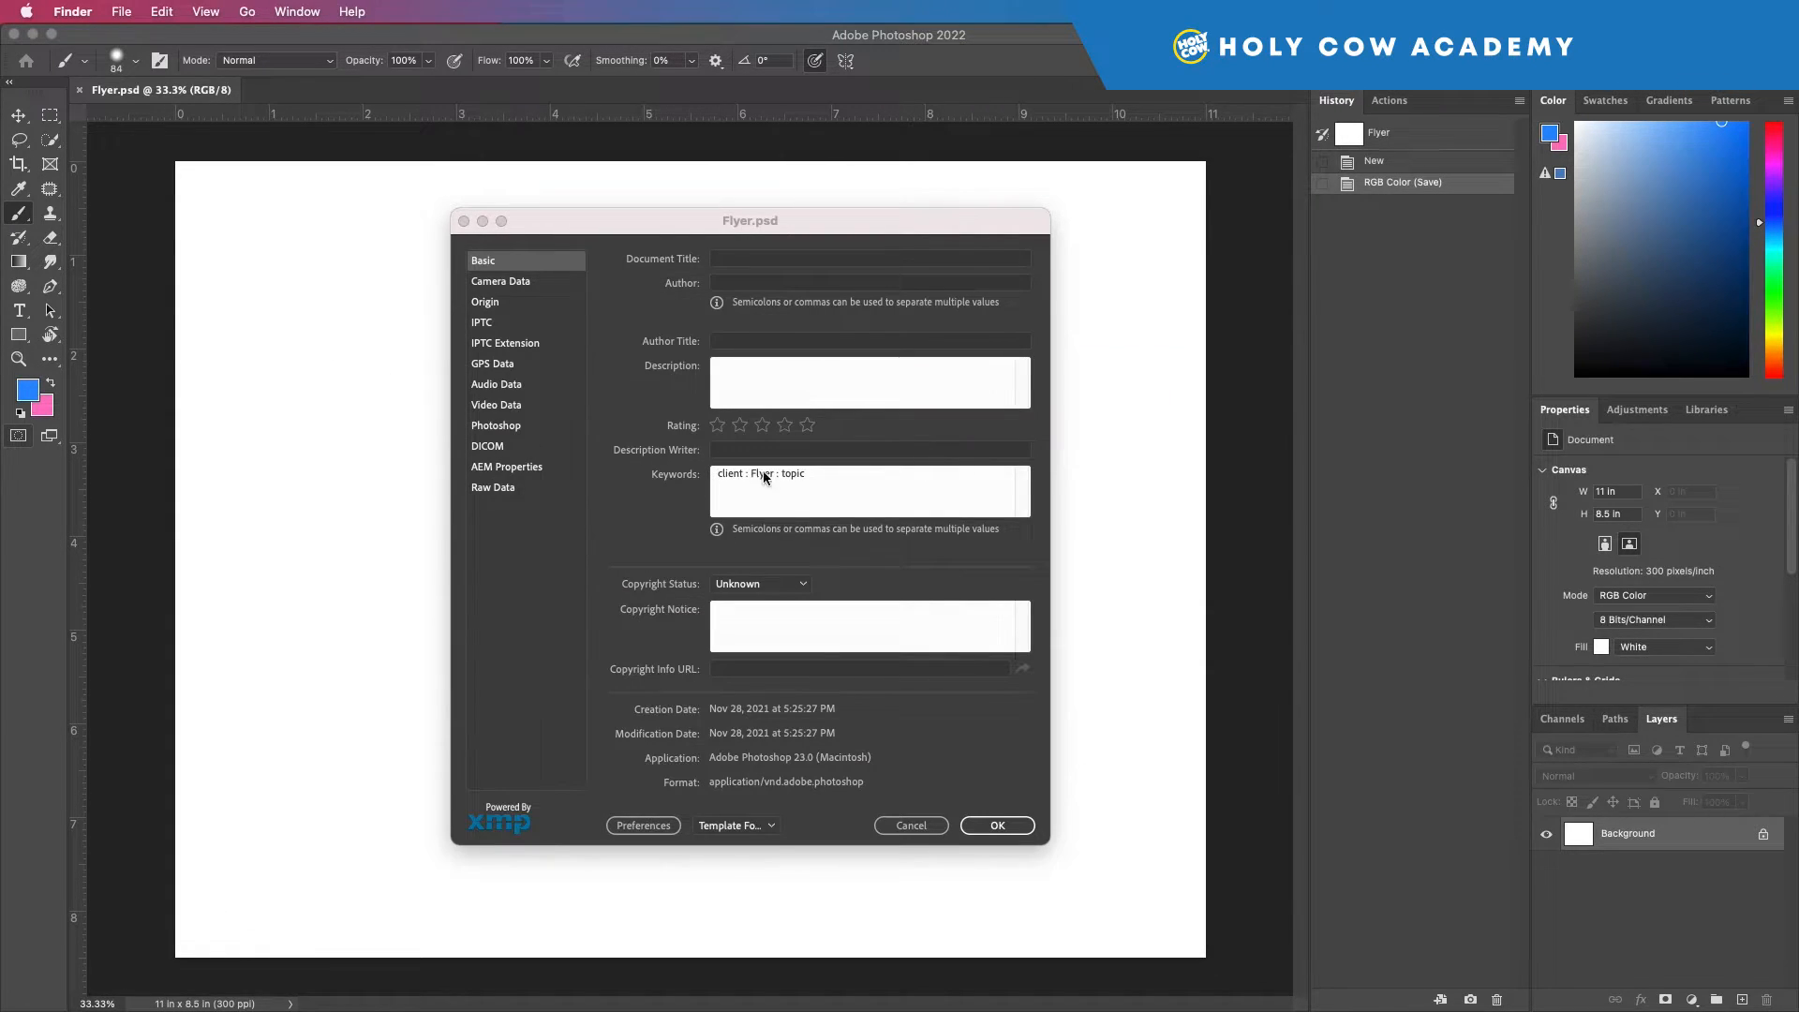
Try the Copyrighted, Public Domain and Unknown copyright statuses in the file information of Flyer.psd
left_click(812, 474)
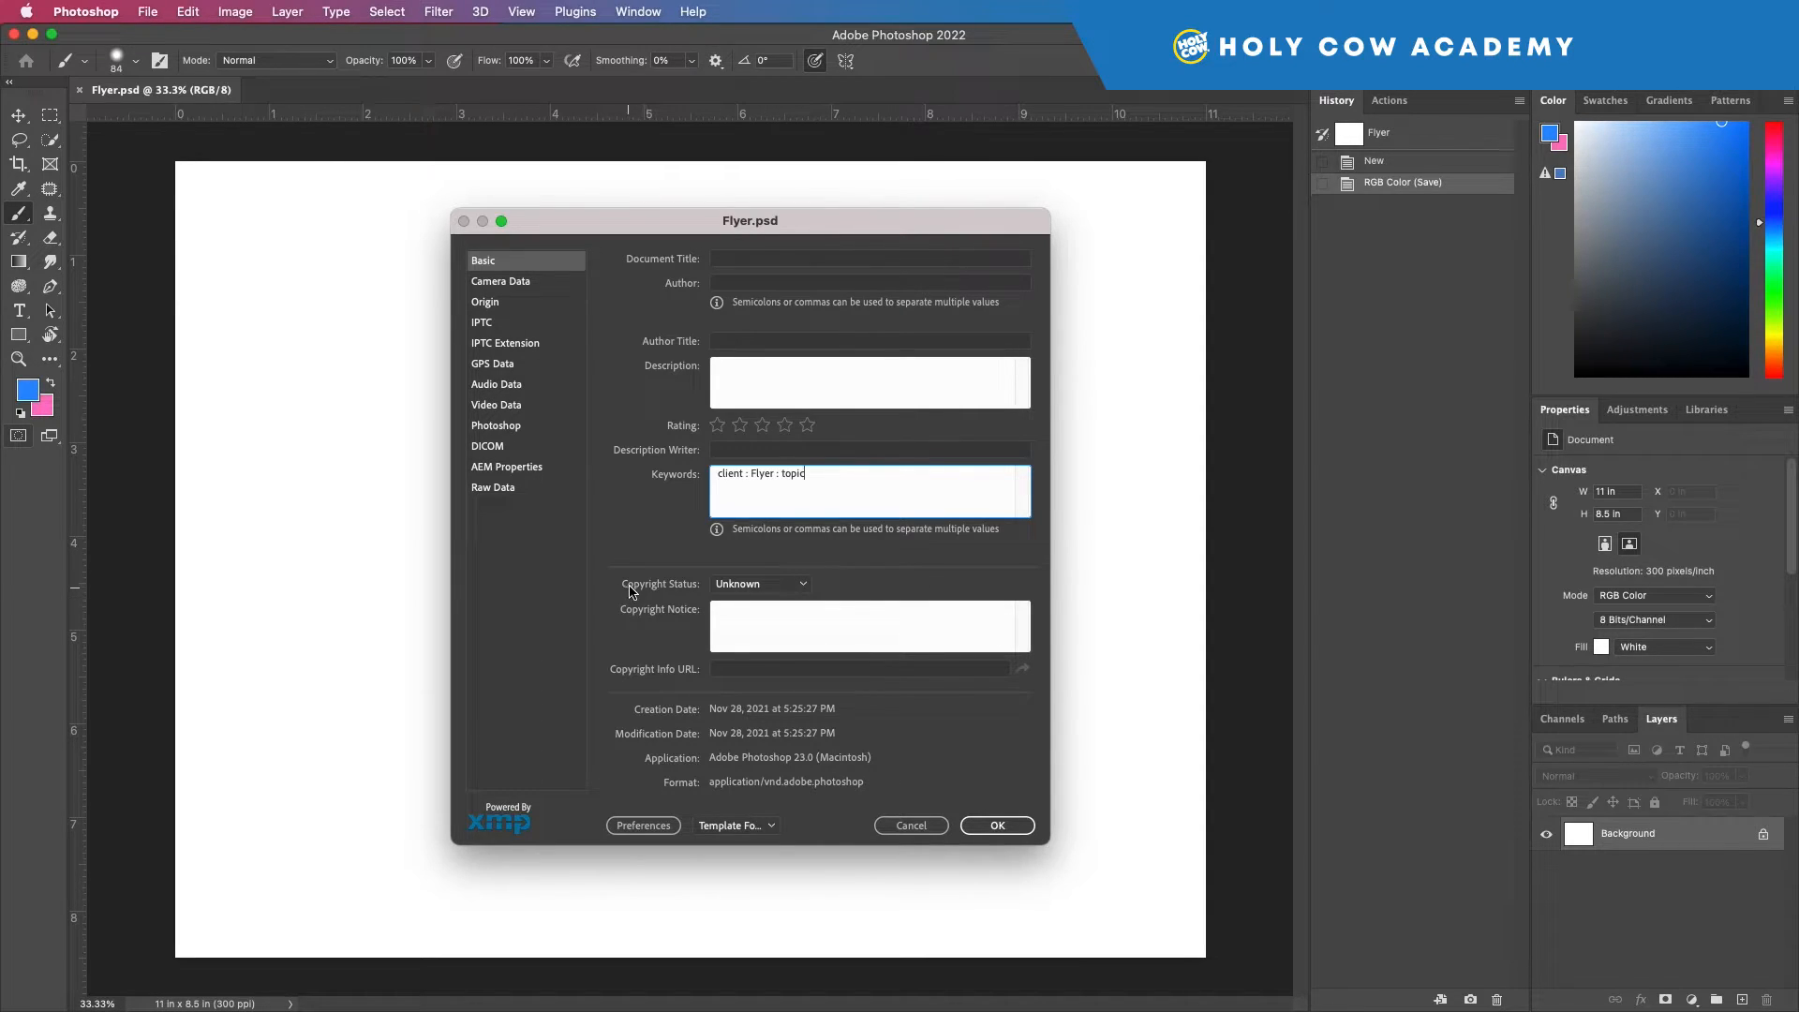
left_click(758, 588)
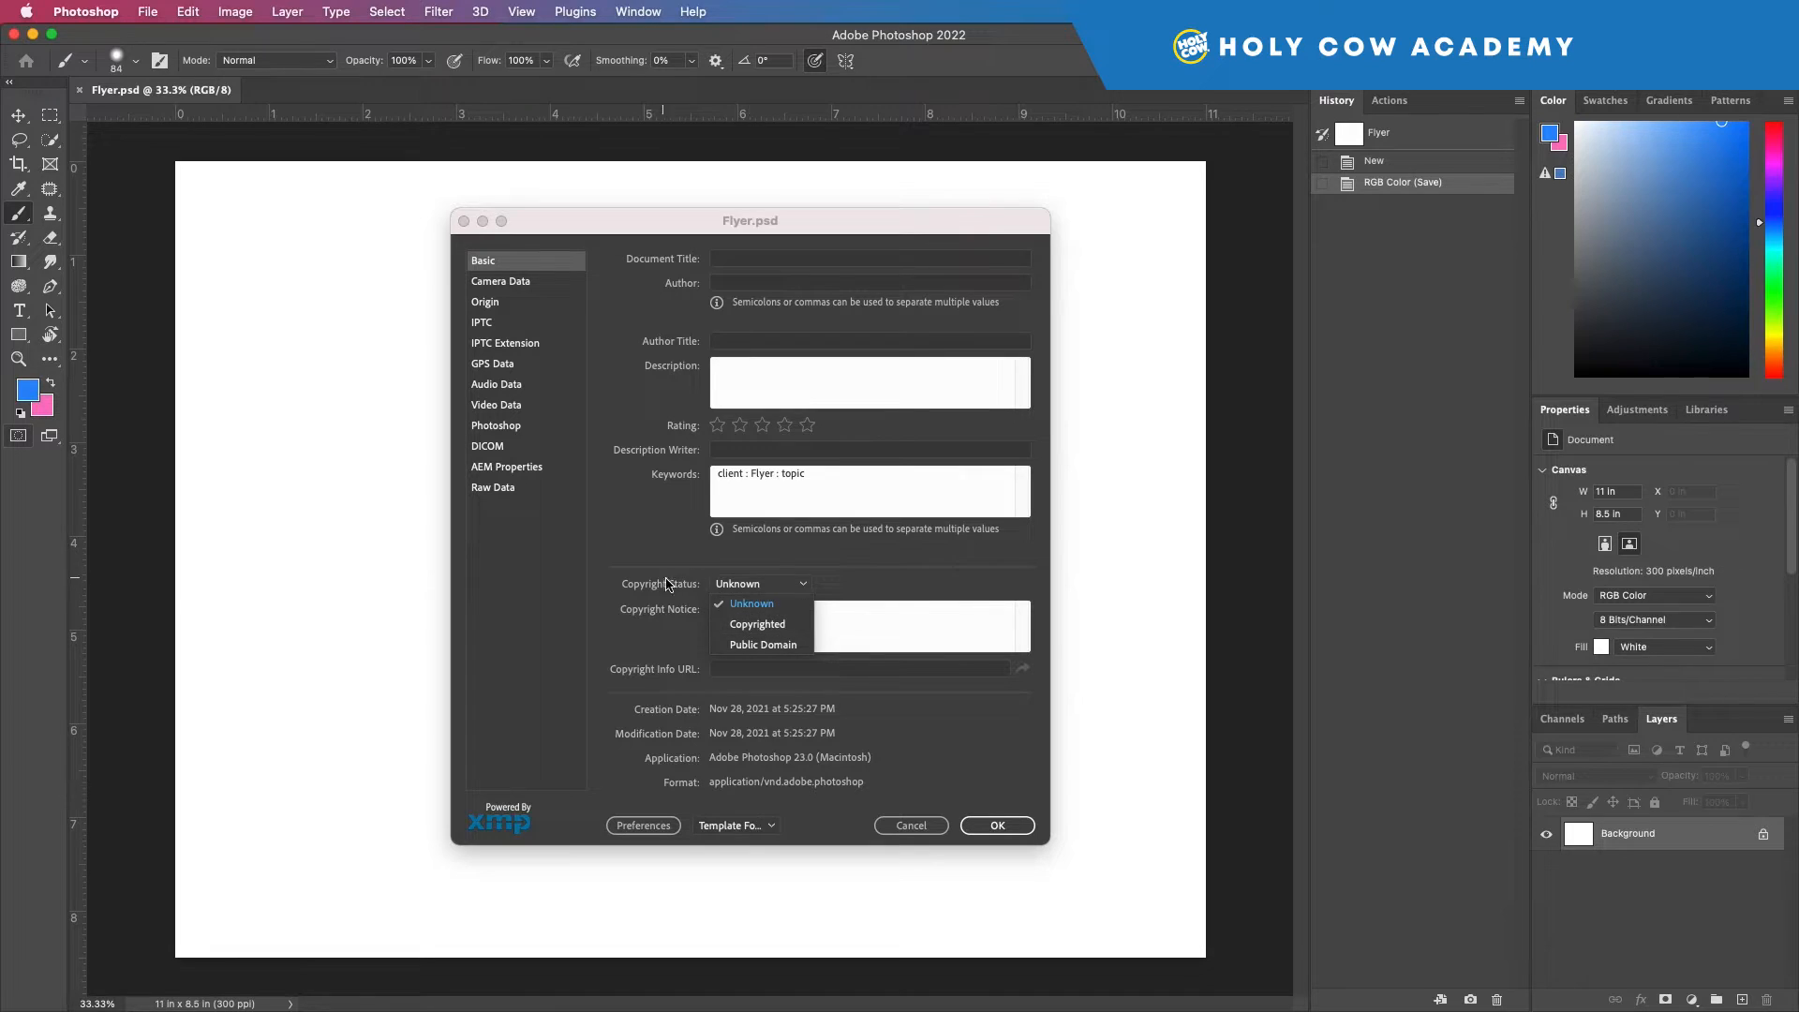
left_click(765, 631)
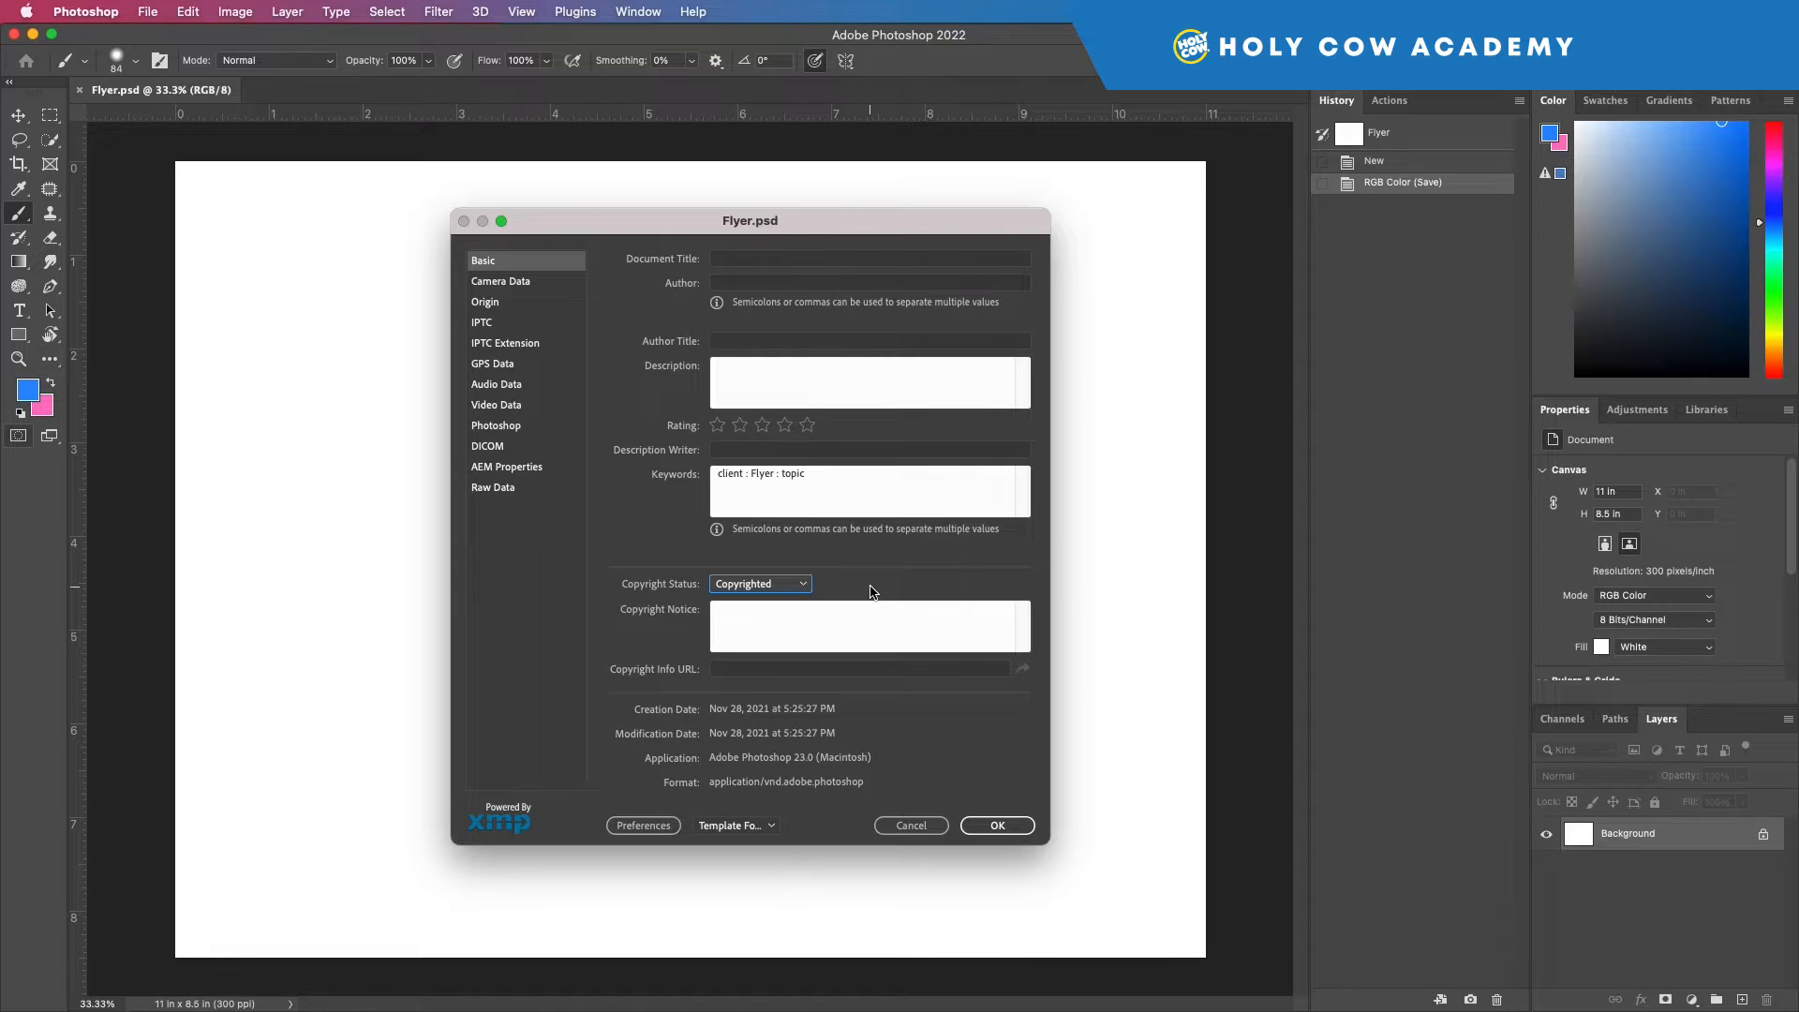
left_click(795, 585)
left_click(774, 646)
left_click(757, 584)
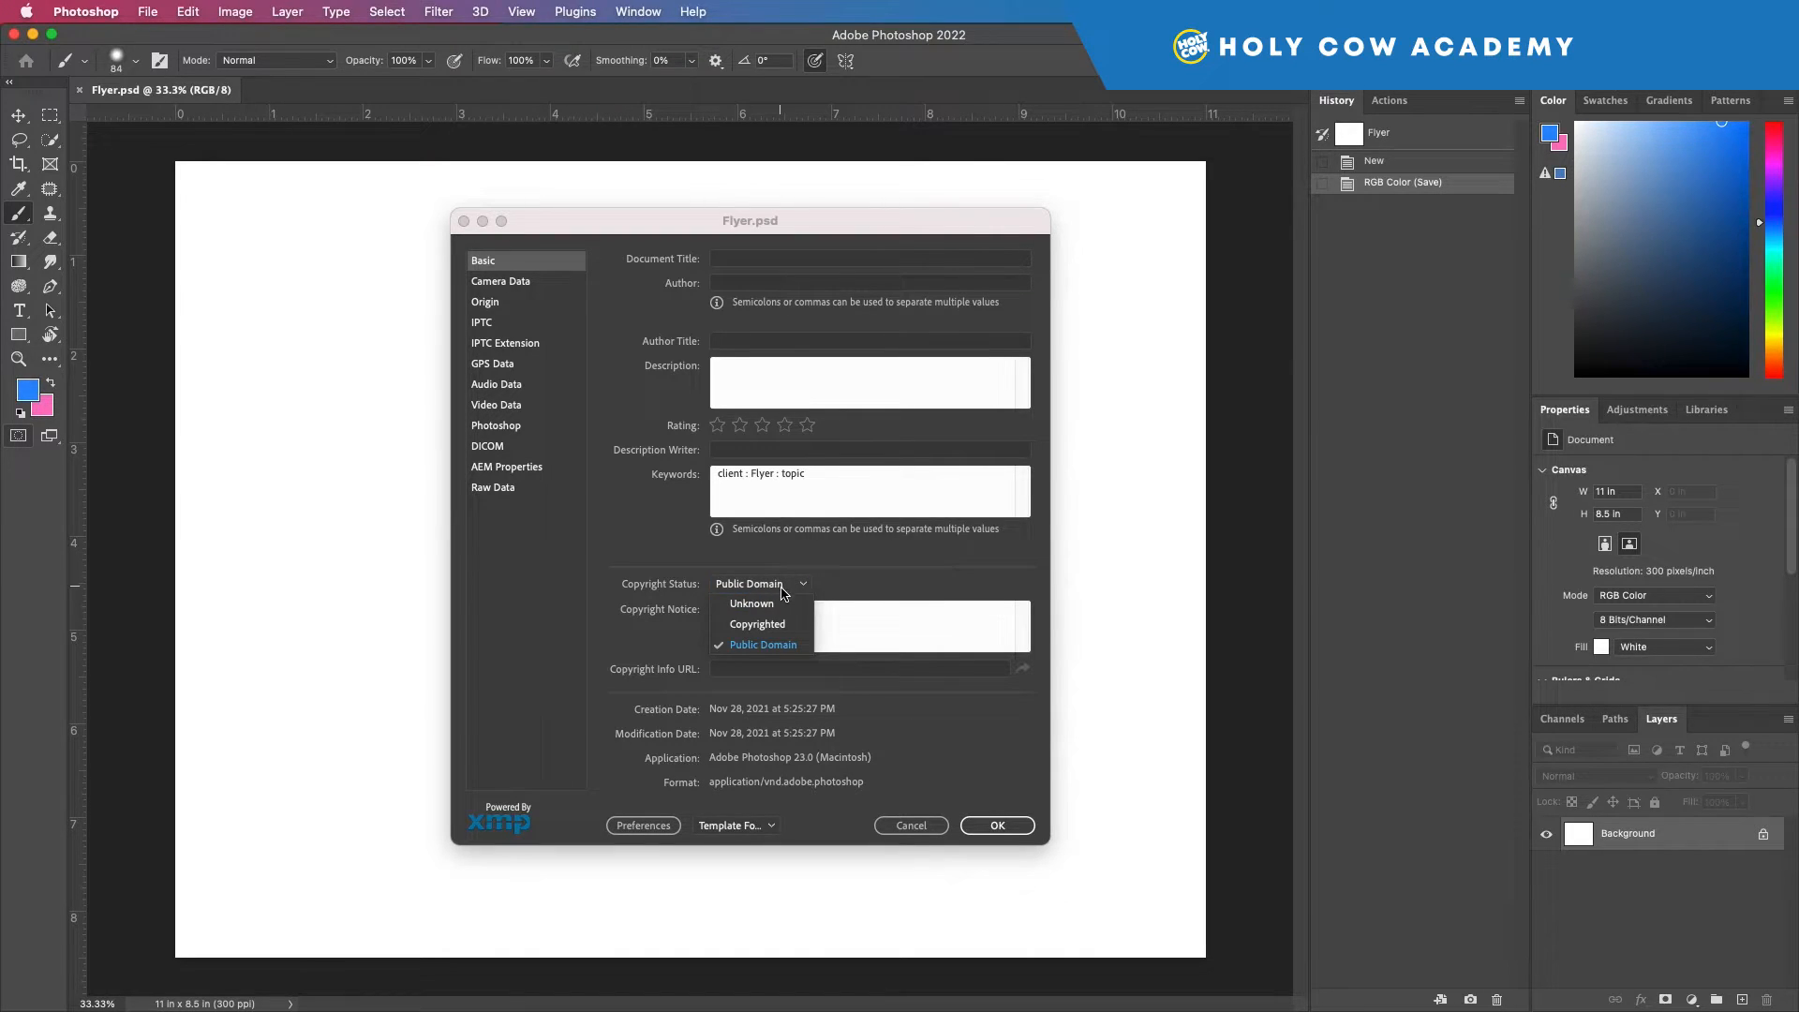
left_click(751, 603)
Set the copyright status of Flyer.psd to Public Domain and accept the file information
left_click(768, 586)
left_click(764, 644)
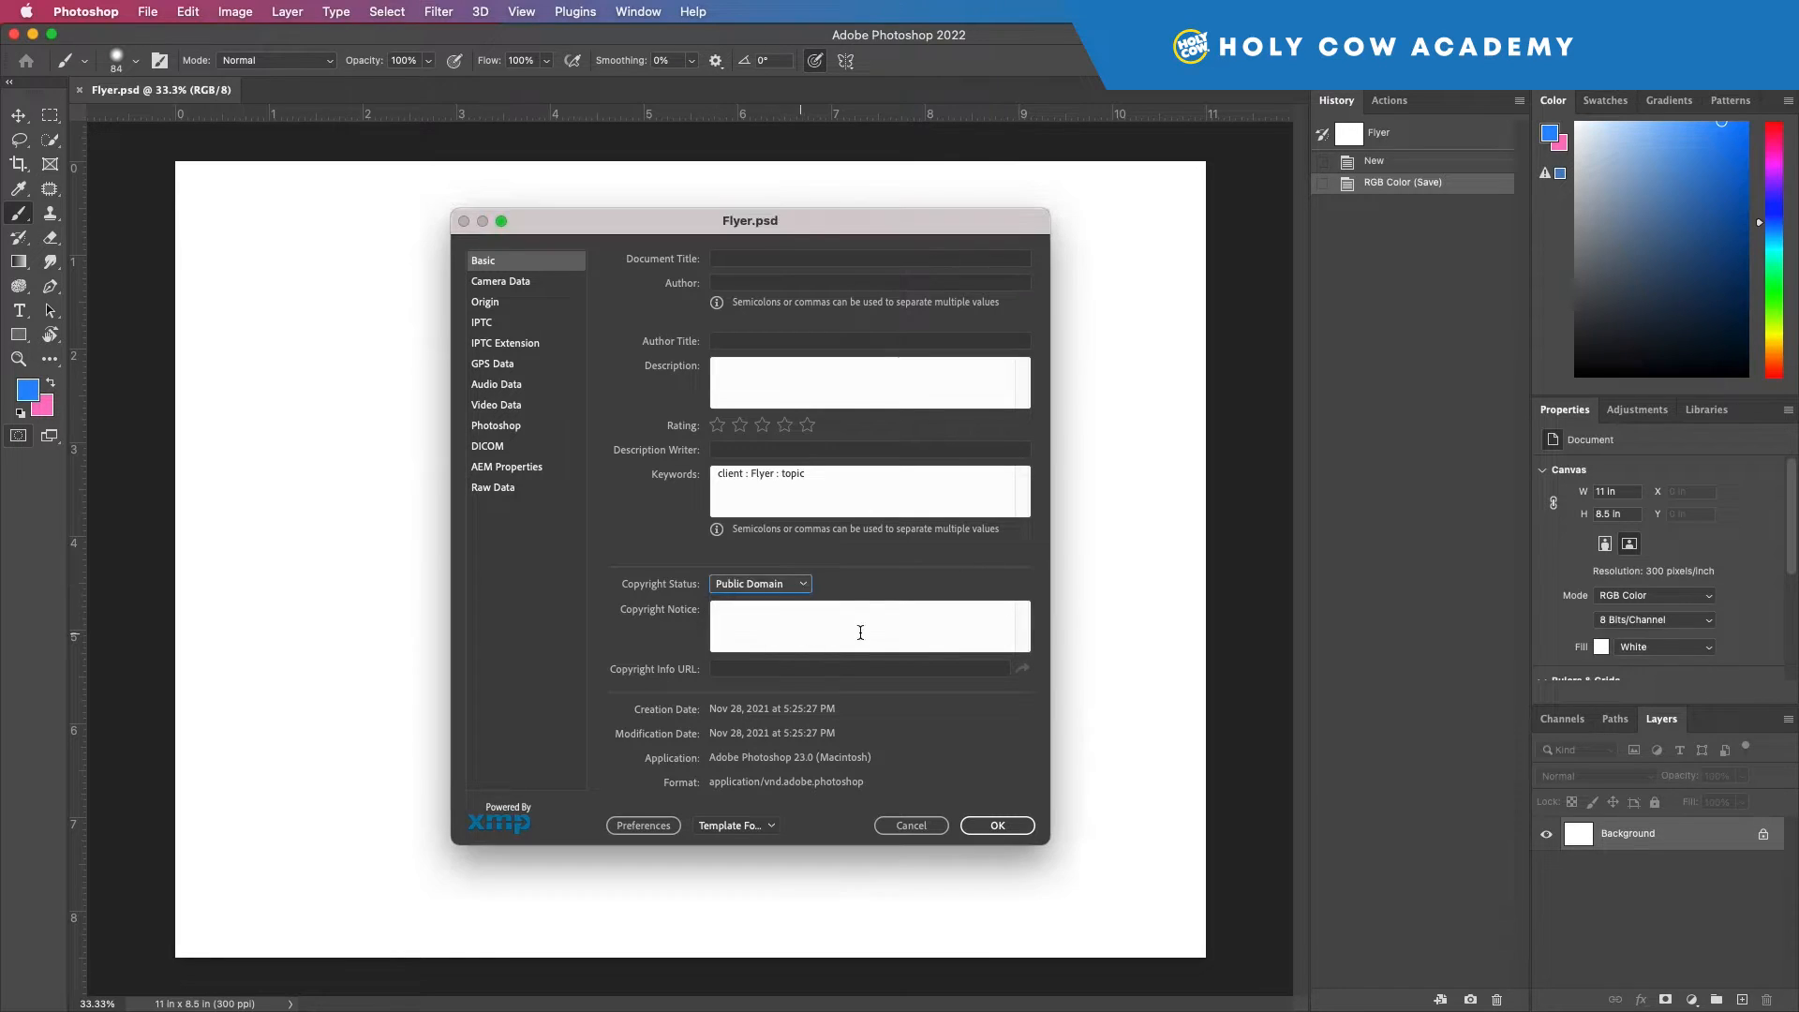
left_click(998, 824)
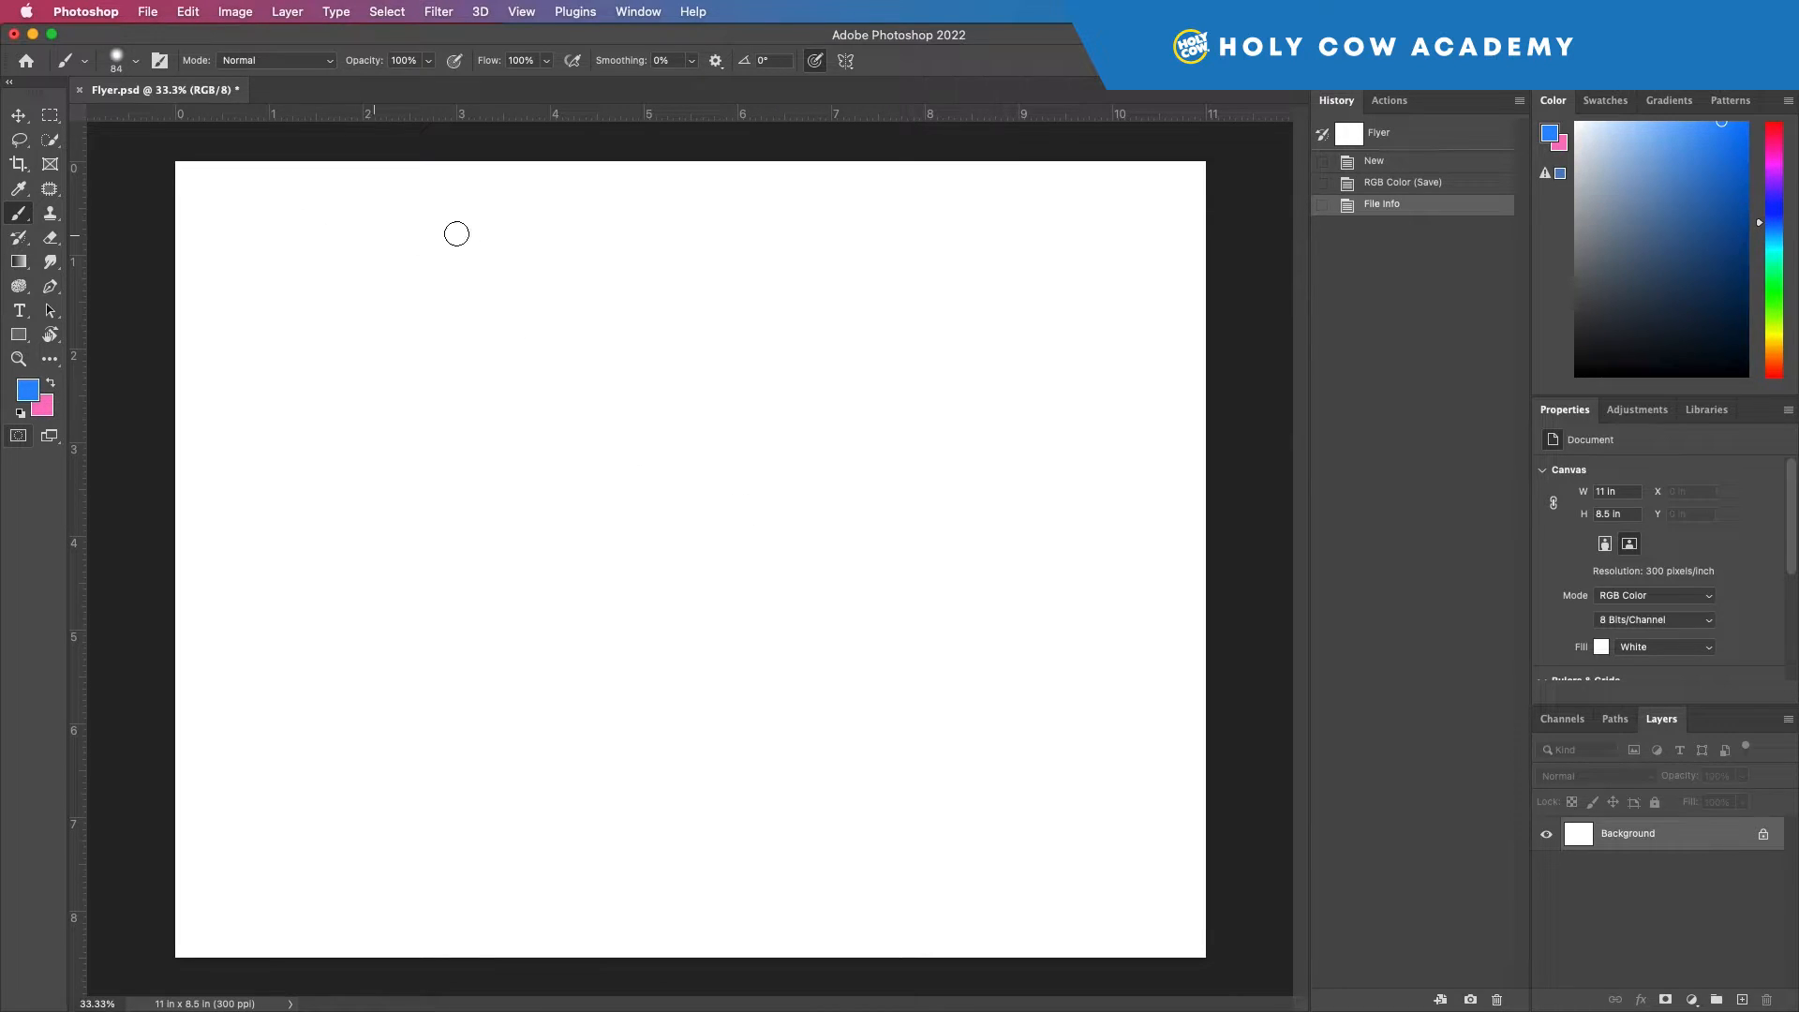
Place BLEND MODE SKY.psd from the Creative Cloud Files folder into the flyer as a linked smart object at its default size
left_click(148, 11)
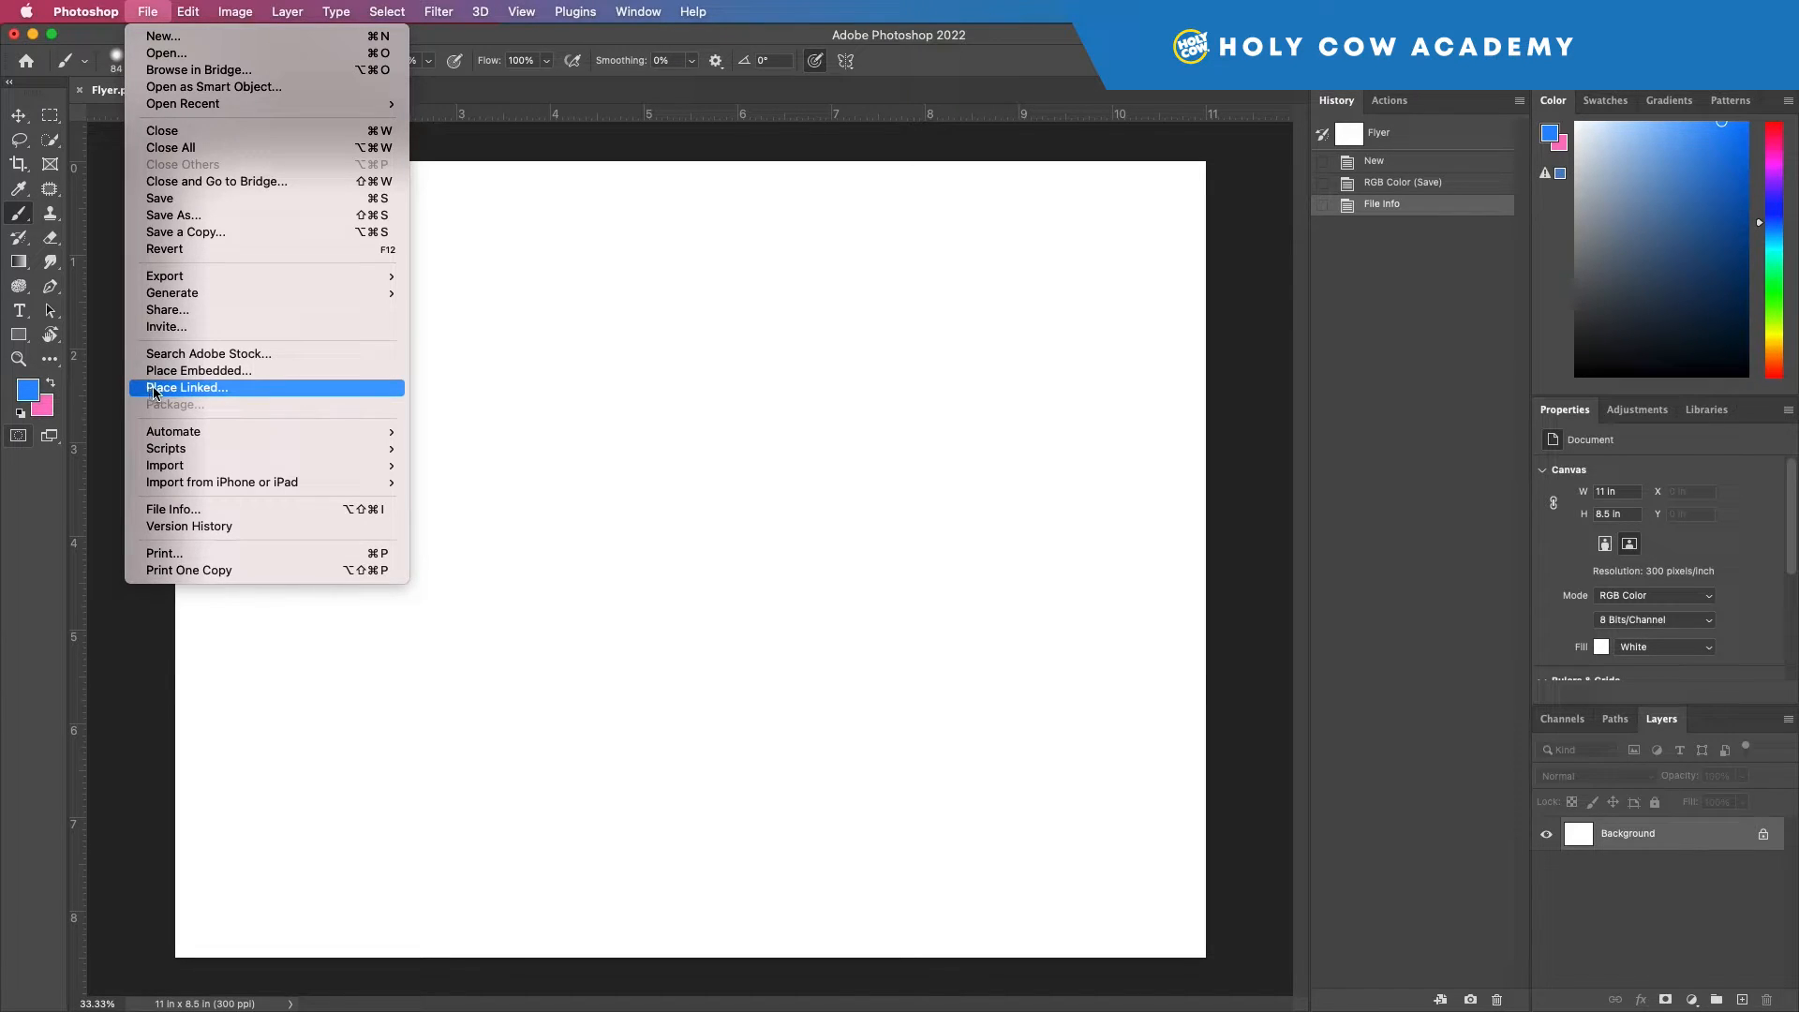
left_click(207, 386)
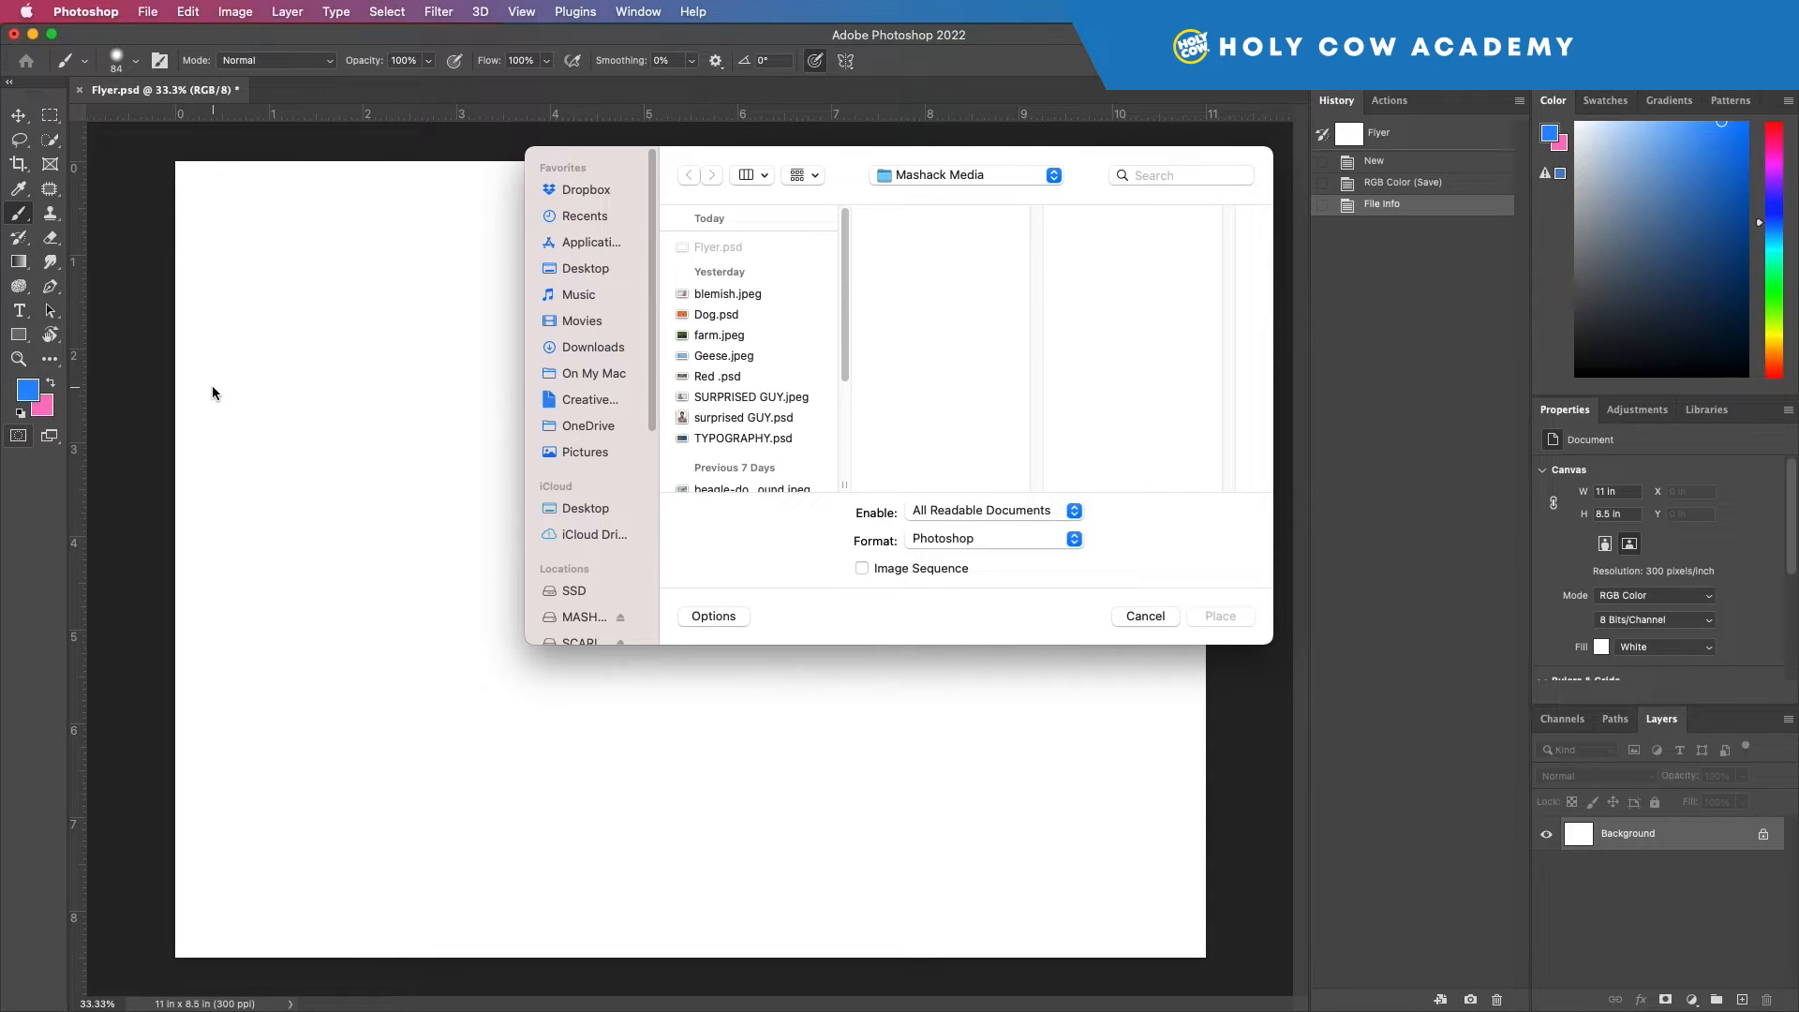
scroll(770, 358, "down", 5)
scroll(766, 361, "up", 3)
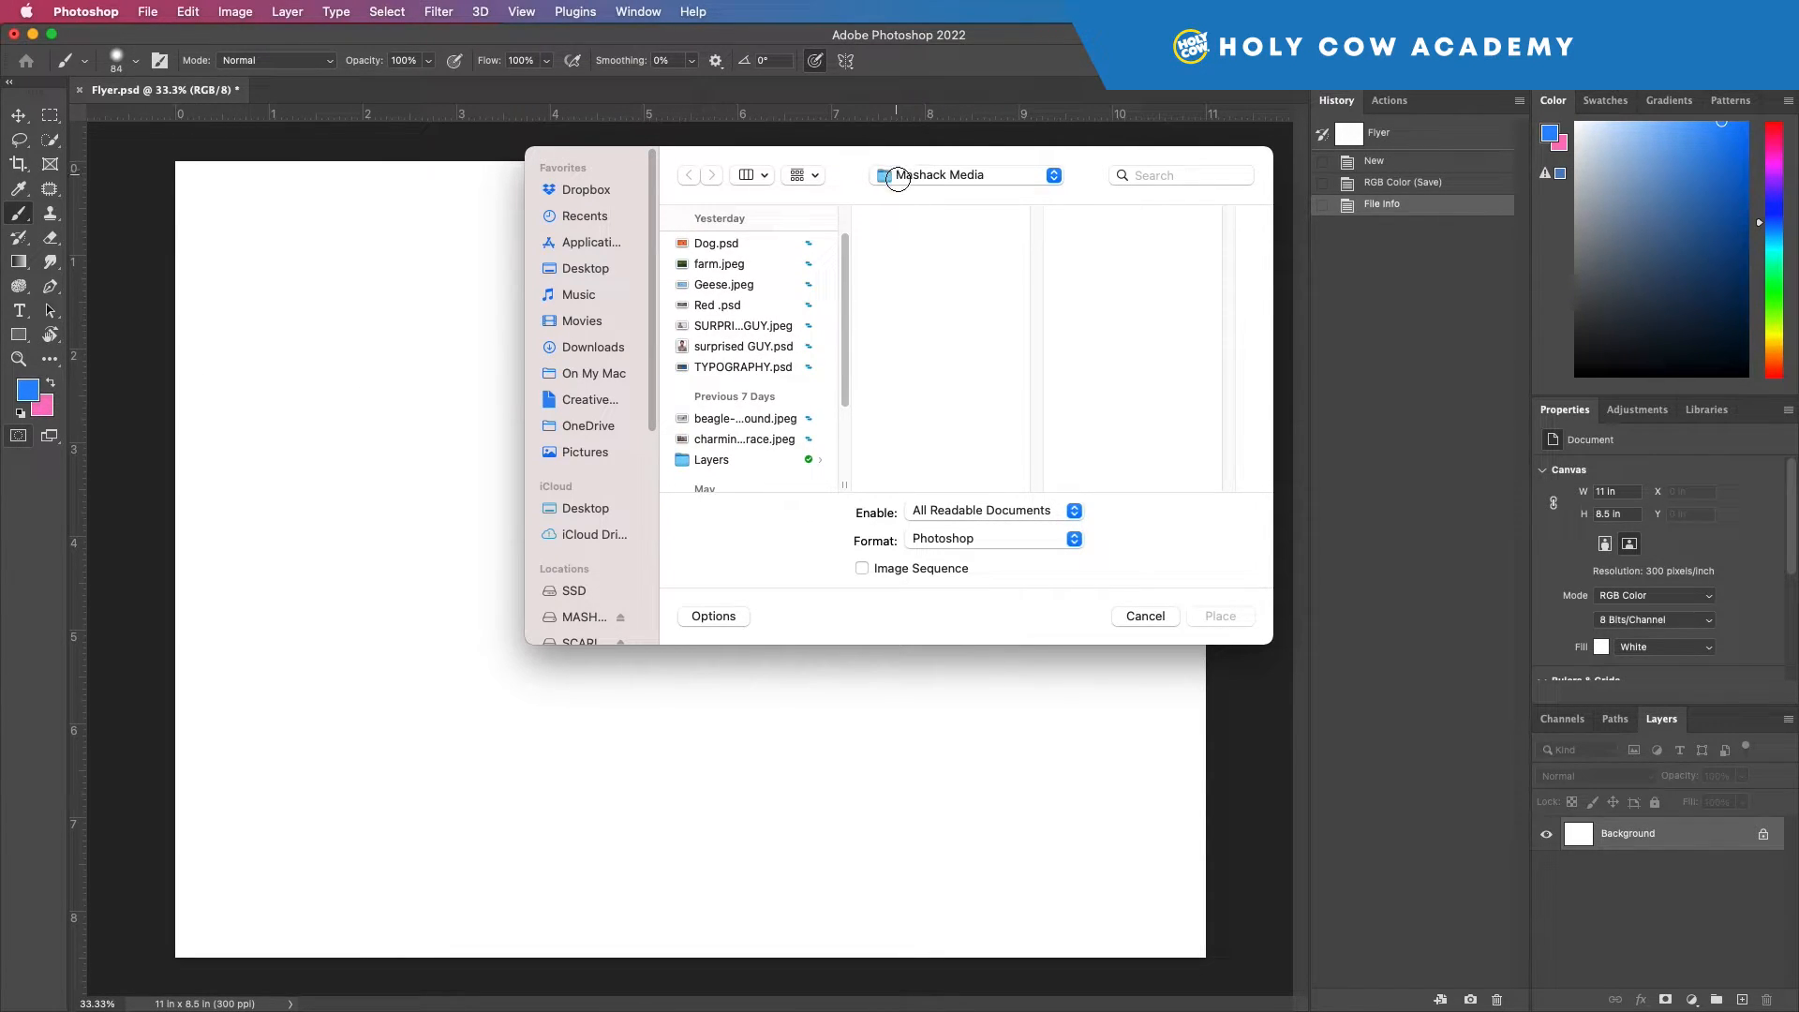
left_click(894, 174)
left_click(917, 199)
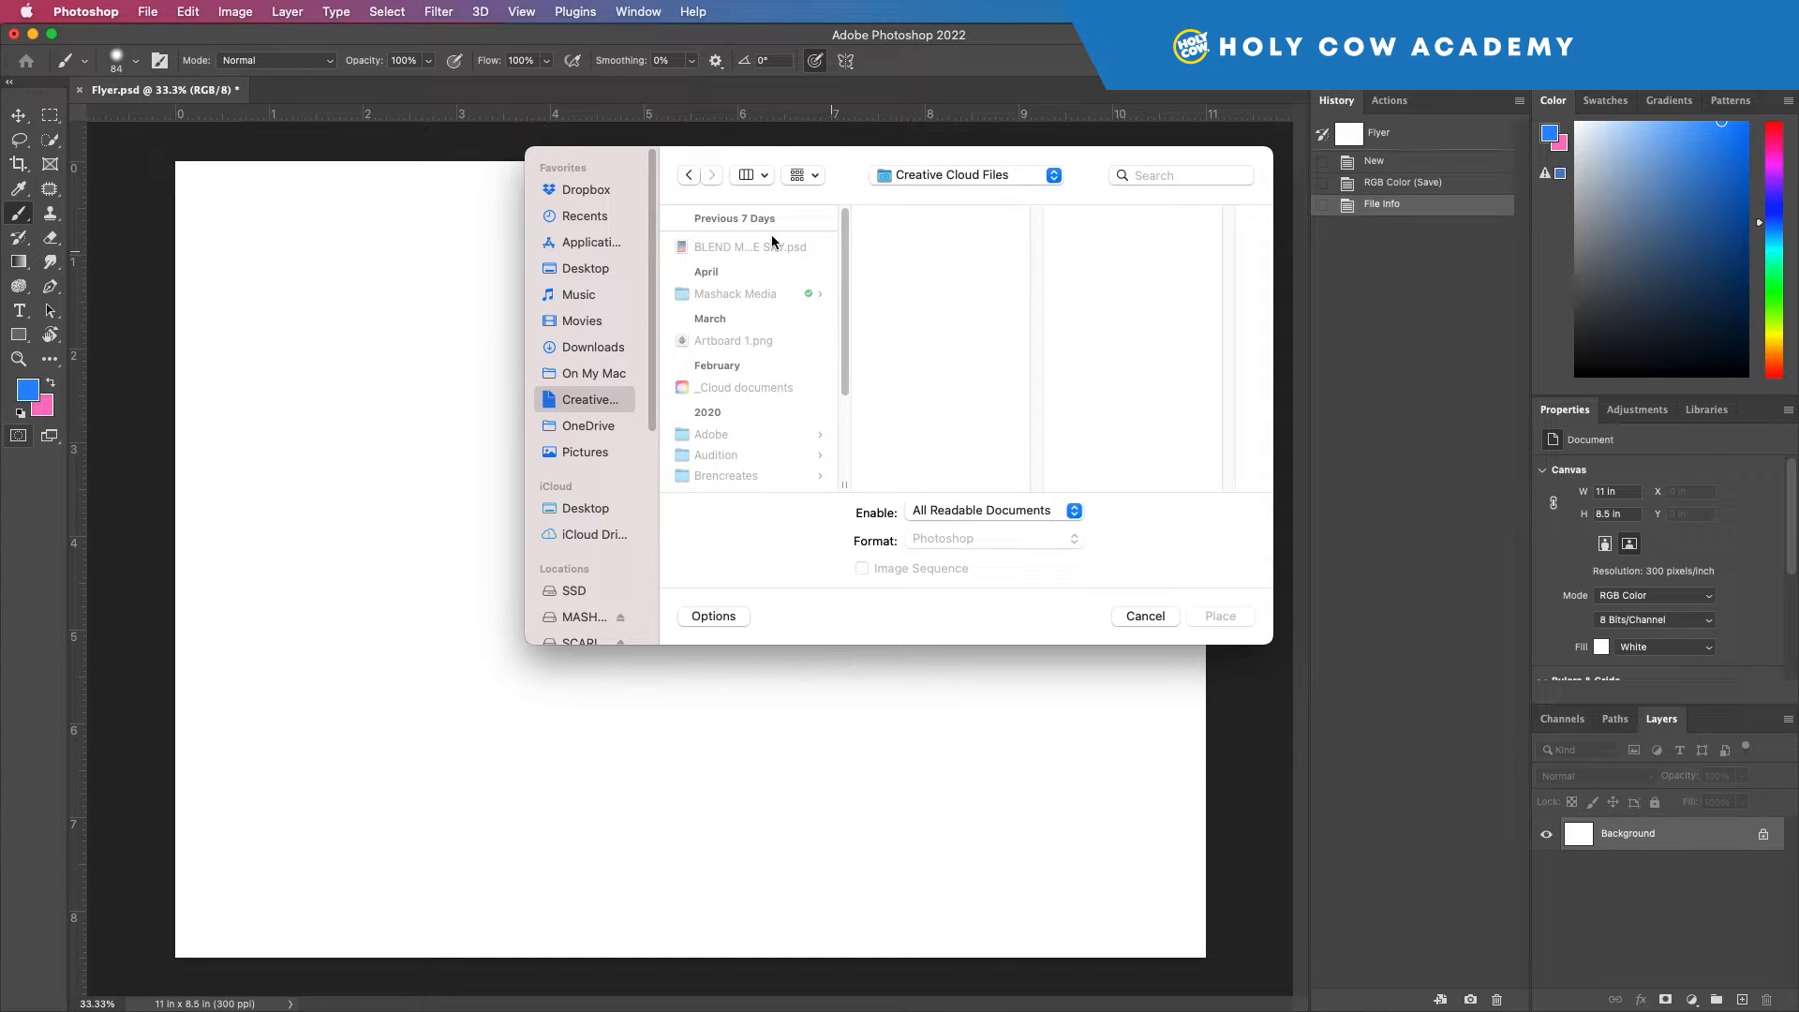
left_click(744, 247)
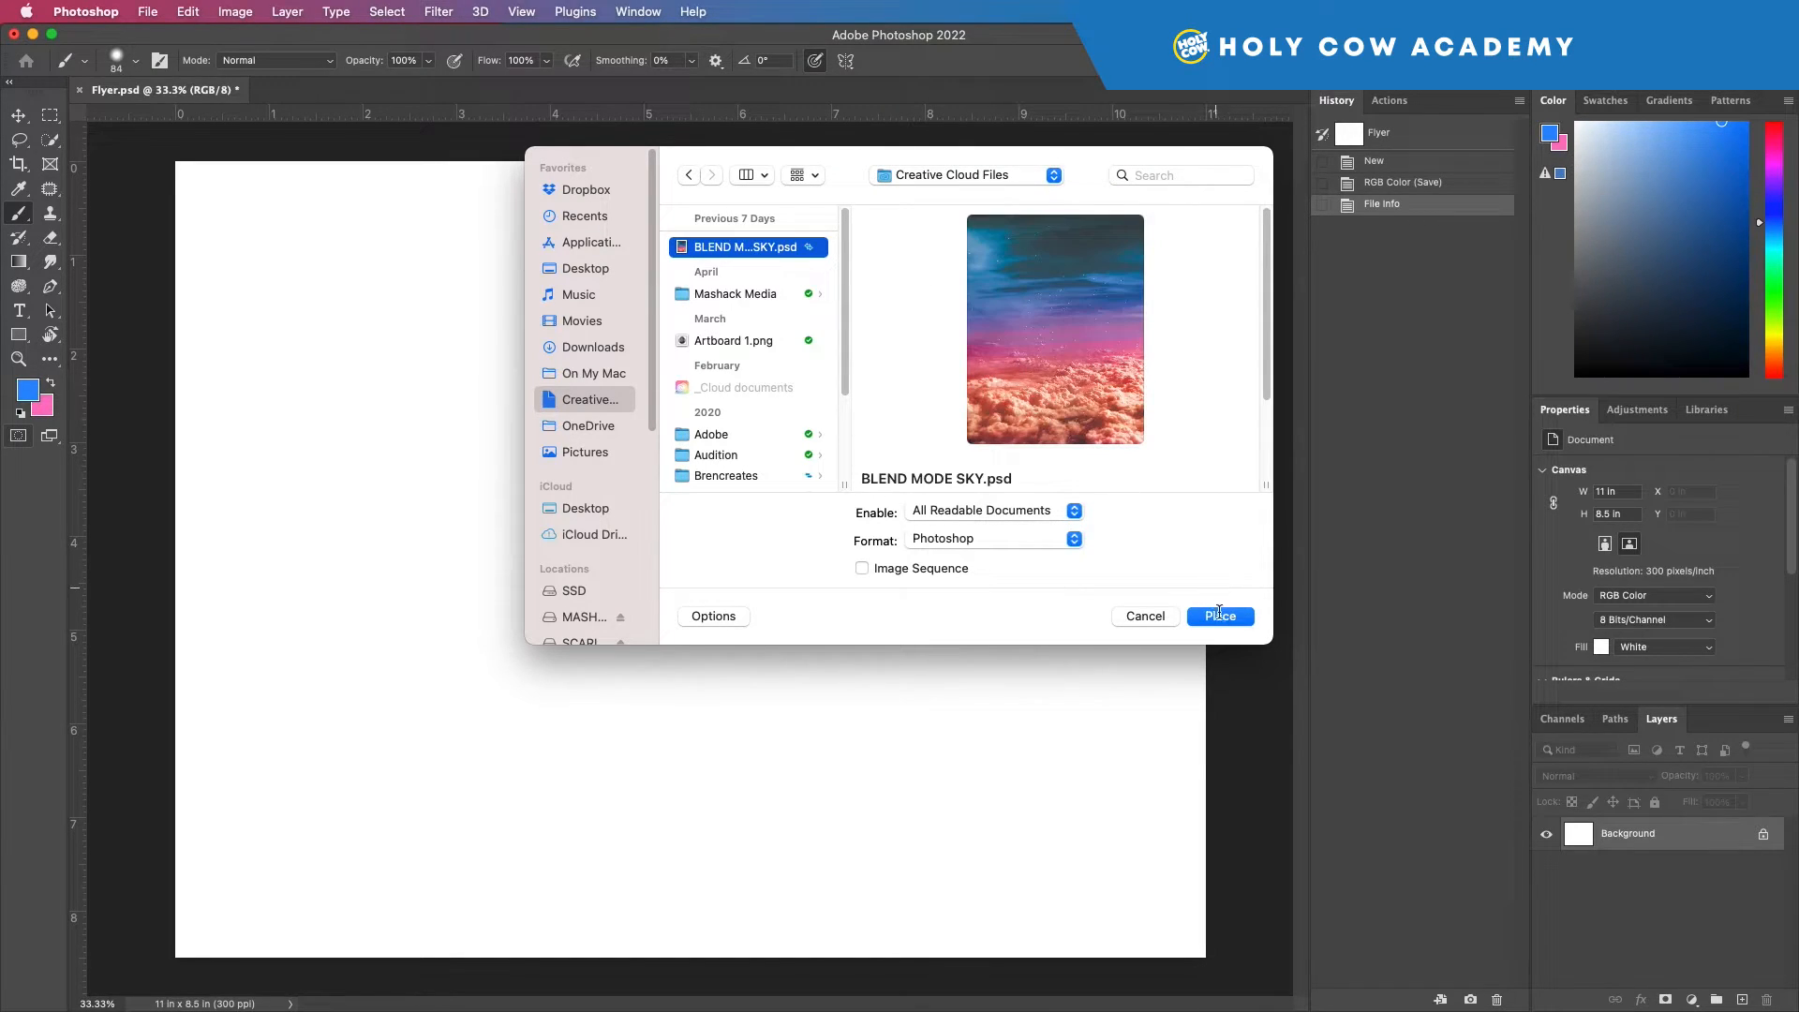
left_click(1219, 615)
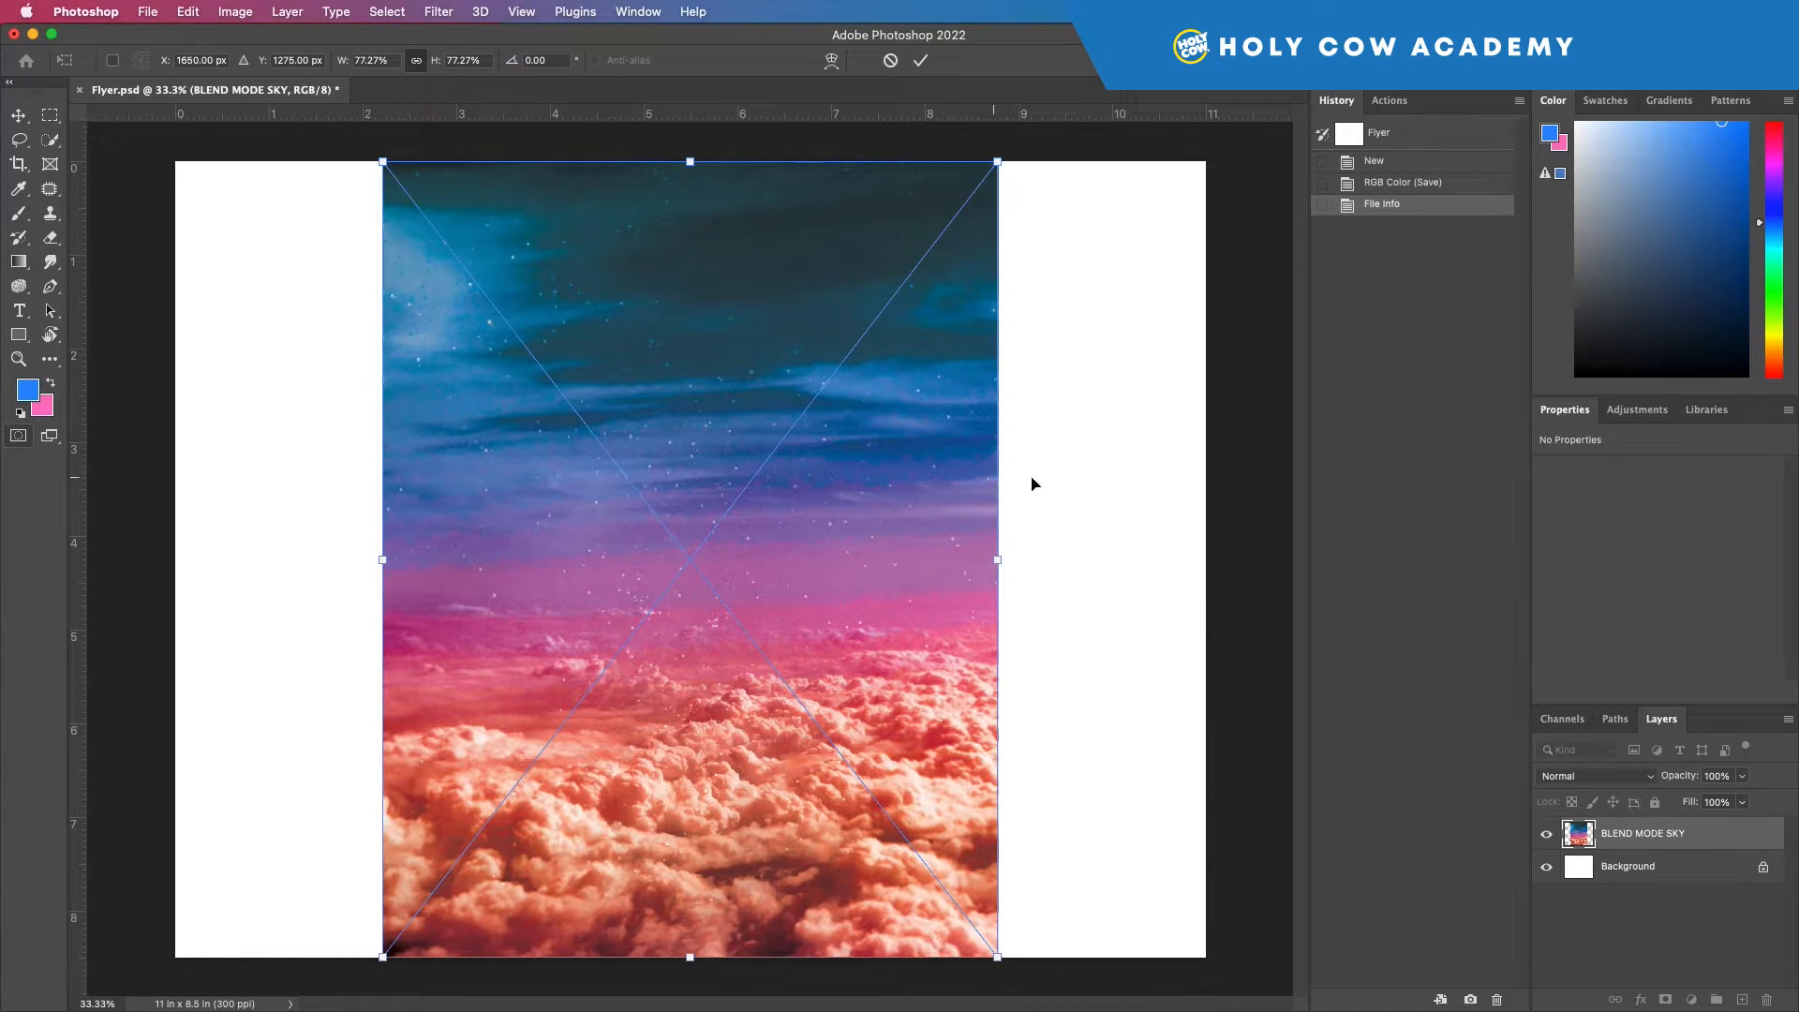
key("Return")
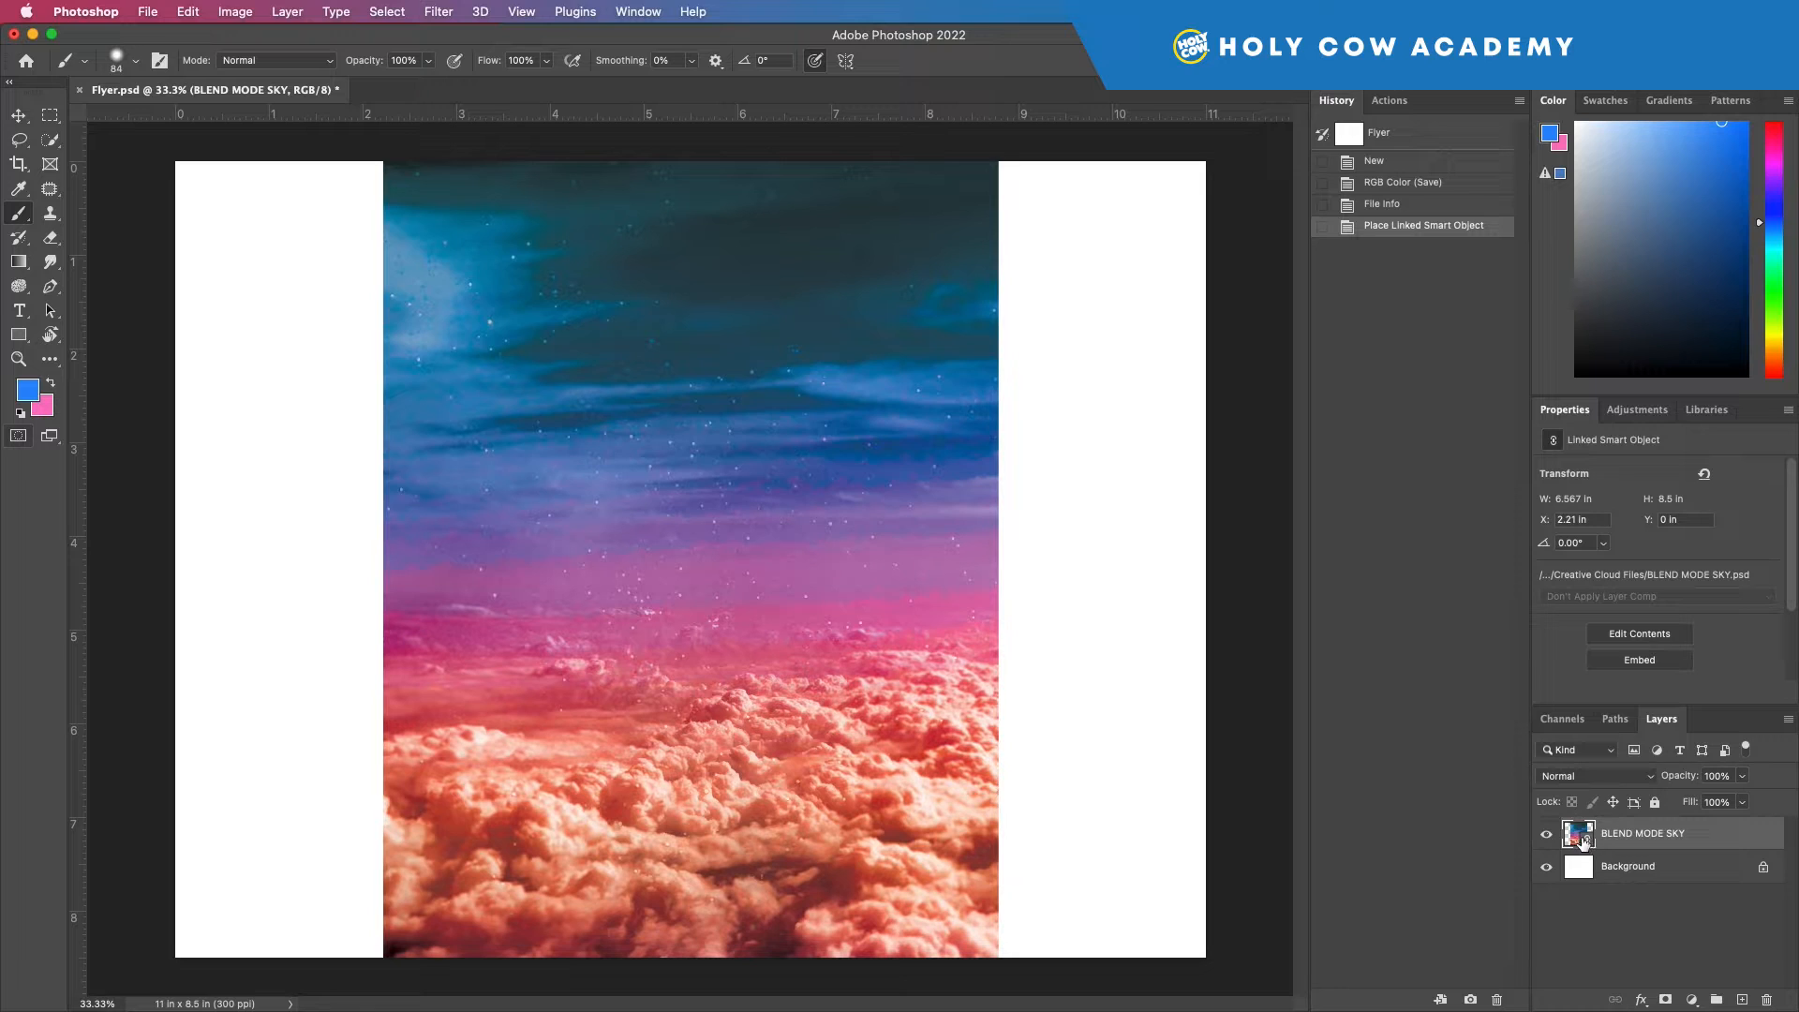
Float the Layers panel over the canvas and open the linked BLEND MODE SKY smart object for editing
left_click_drag(1662, 719, 1079, 265)
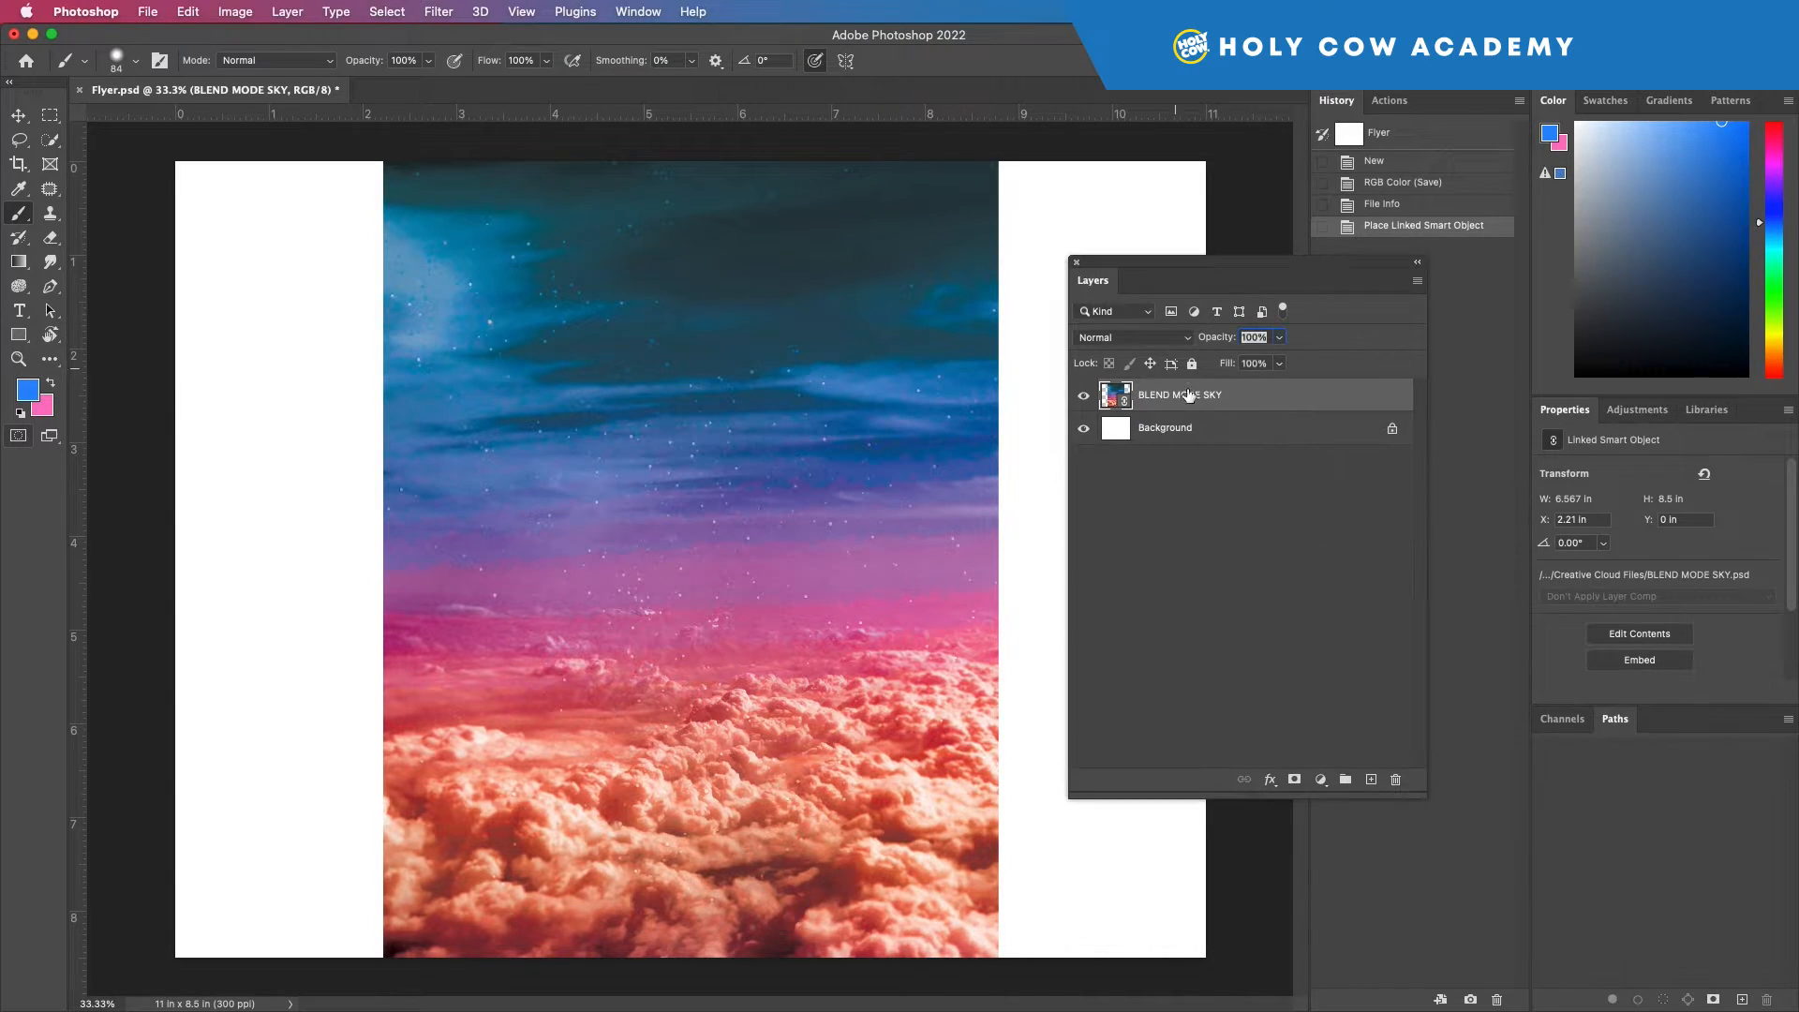
double_click(1125, 401)
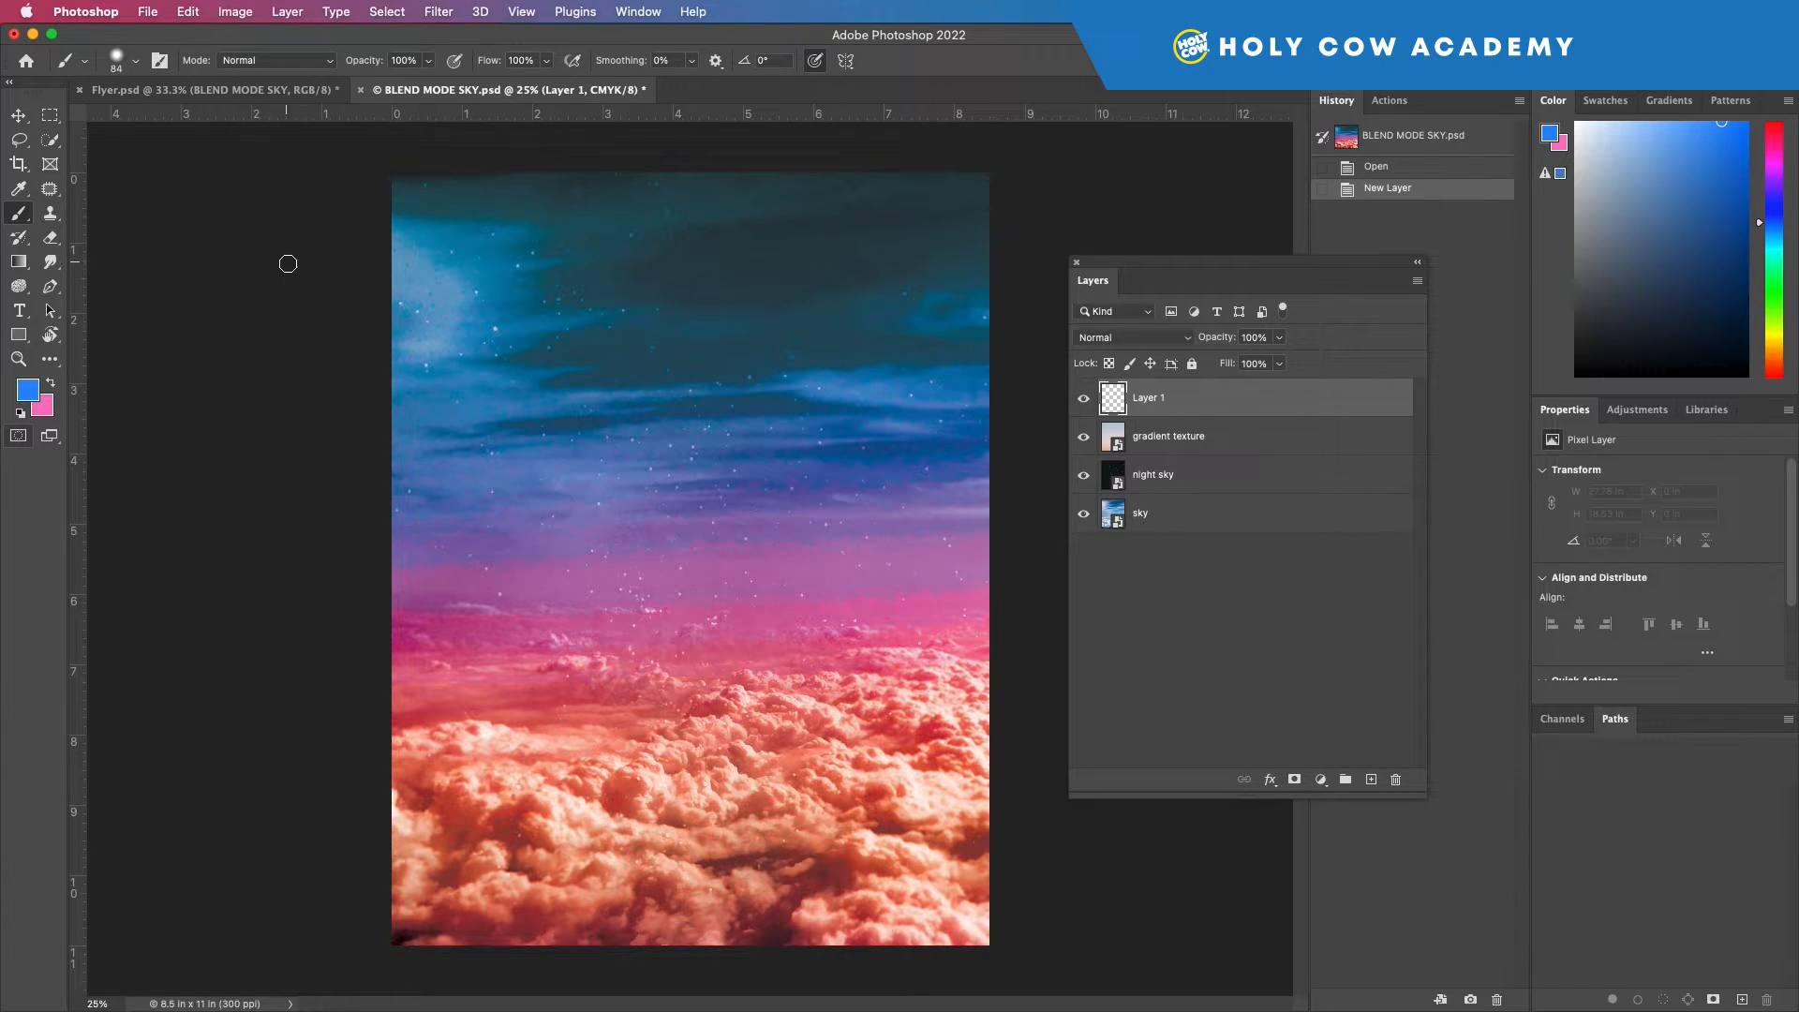
Brush a white scribble about 7 by 5.6 in over the sky on a new layer, and close BLEND MODE SKY.psd with its changes saved
mouse_move(544, 261)
left_mouse_down()
mouse_move(669, 463)
mouse_move(781, 494)
mouse_move(713, 318)
mouse_move(751, 361)
mouse_move(893, 373)
mouse_move(794, 232)
left_mouse_up()
key("super+z")
left_click(20, 413)
left_click(51, 385)
mouse_move(497, 271)
left_mouse_down()
mouse_move(512, 331)
mouse_move(571, 395)
mouse_move(681, 413)
mouse_move(676, 538)
mouse_move(621, 577)
mouse_move(695, 317)
mouse_move(836, 289)
mouse_move(529, 342)
mouse_move(509, 521)
mouse_move(730, 553)
mouse_move(593, 456)
mouse_move(880, 583)
left_mouse_up()
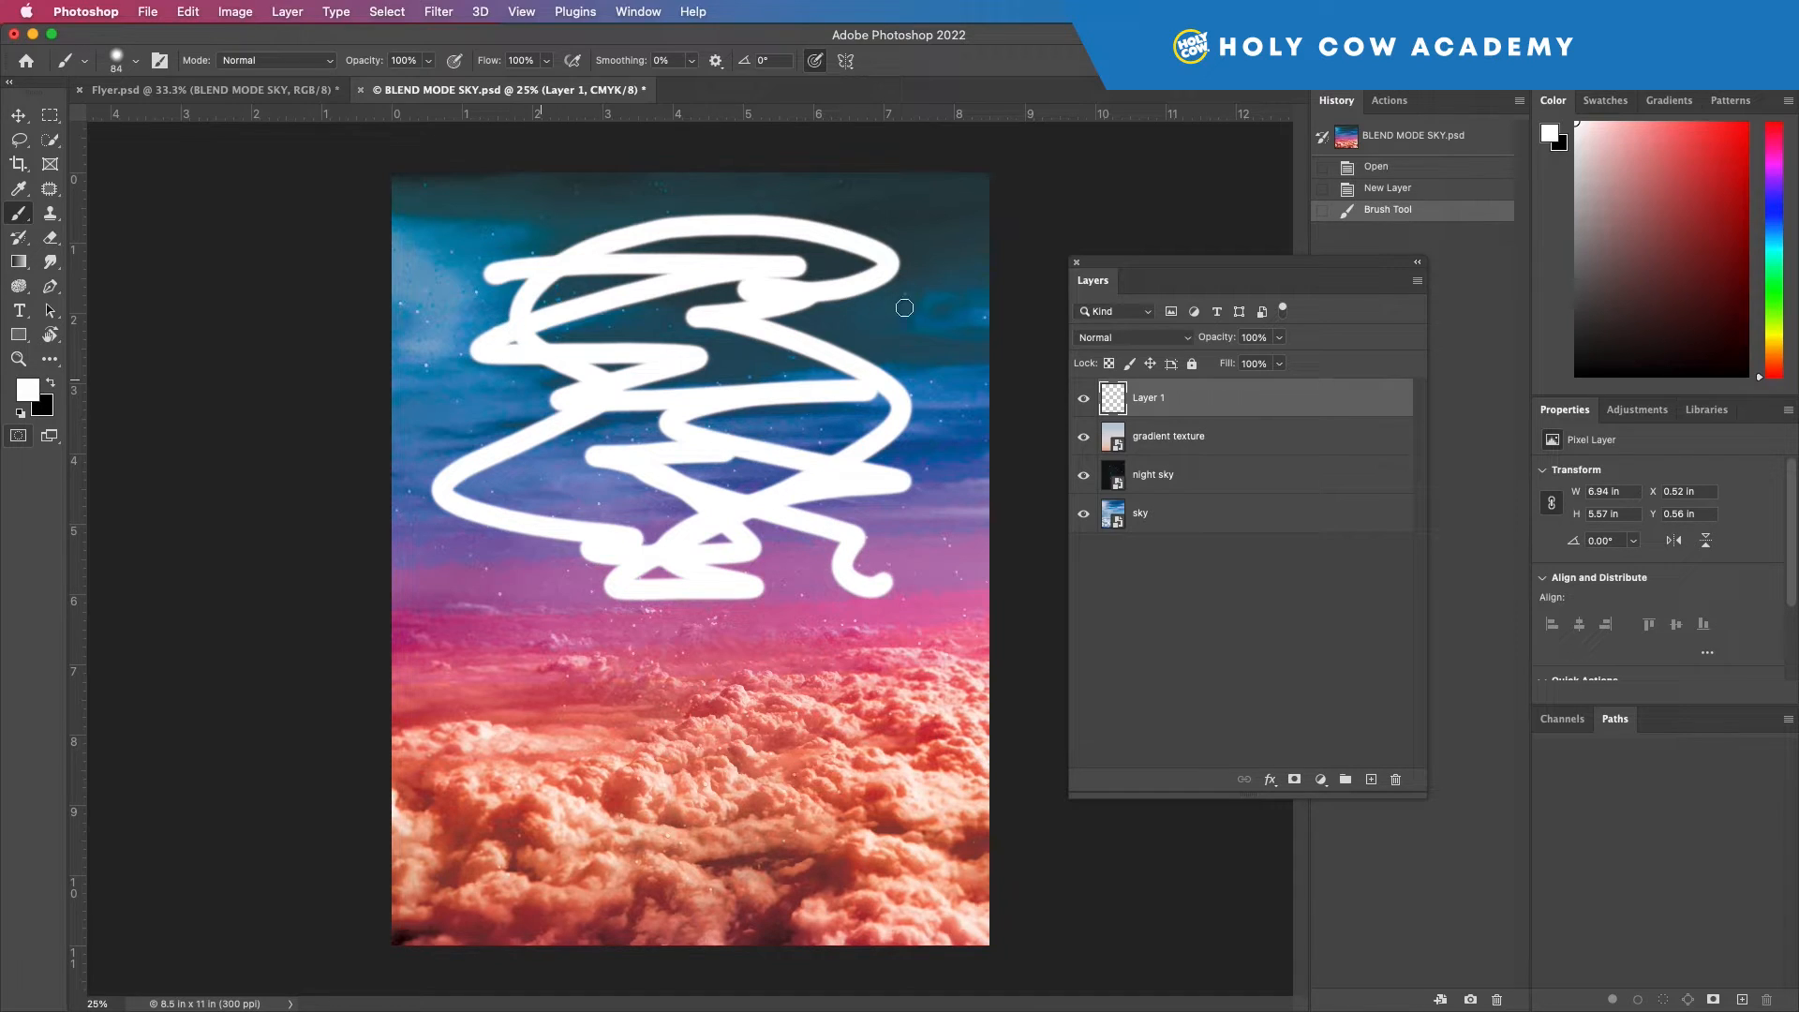
left_click(361, 89)
left_click(919, 375)
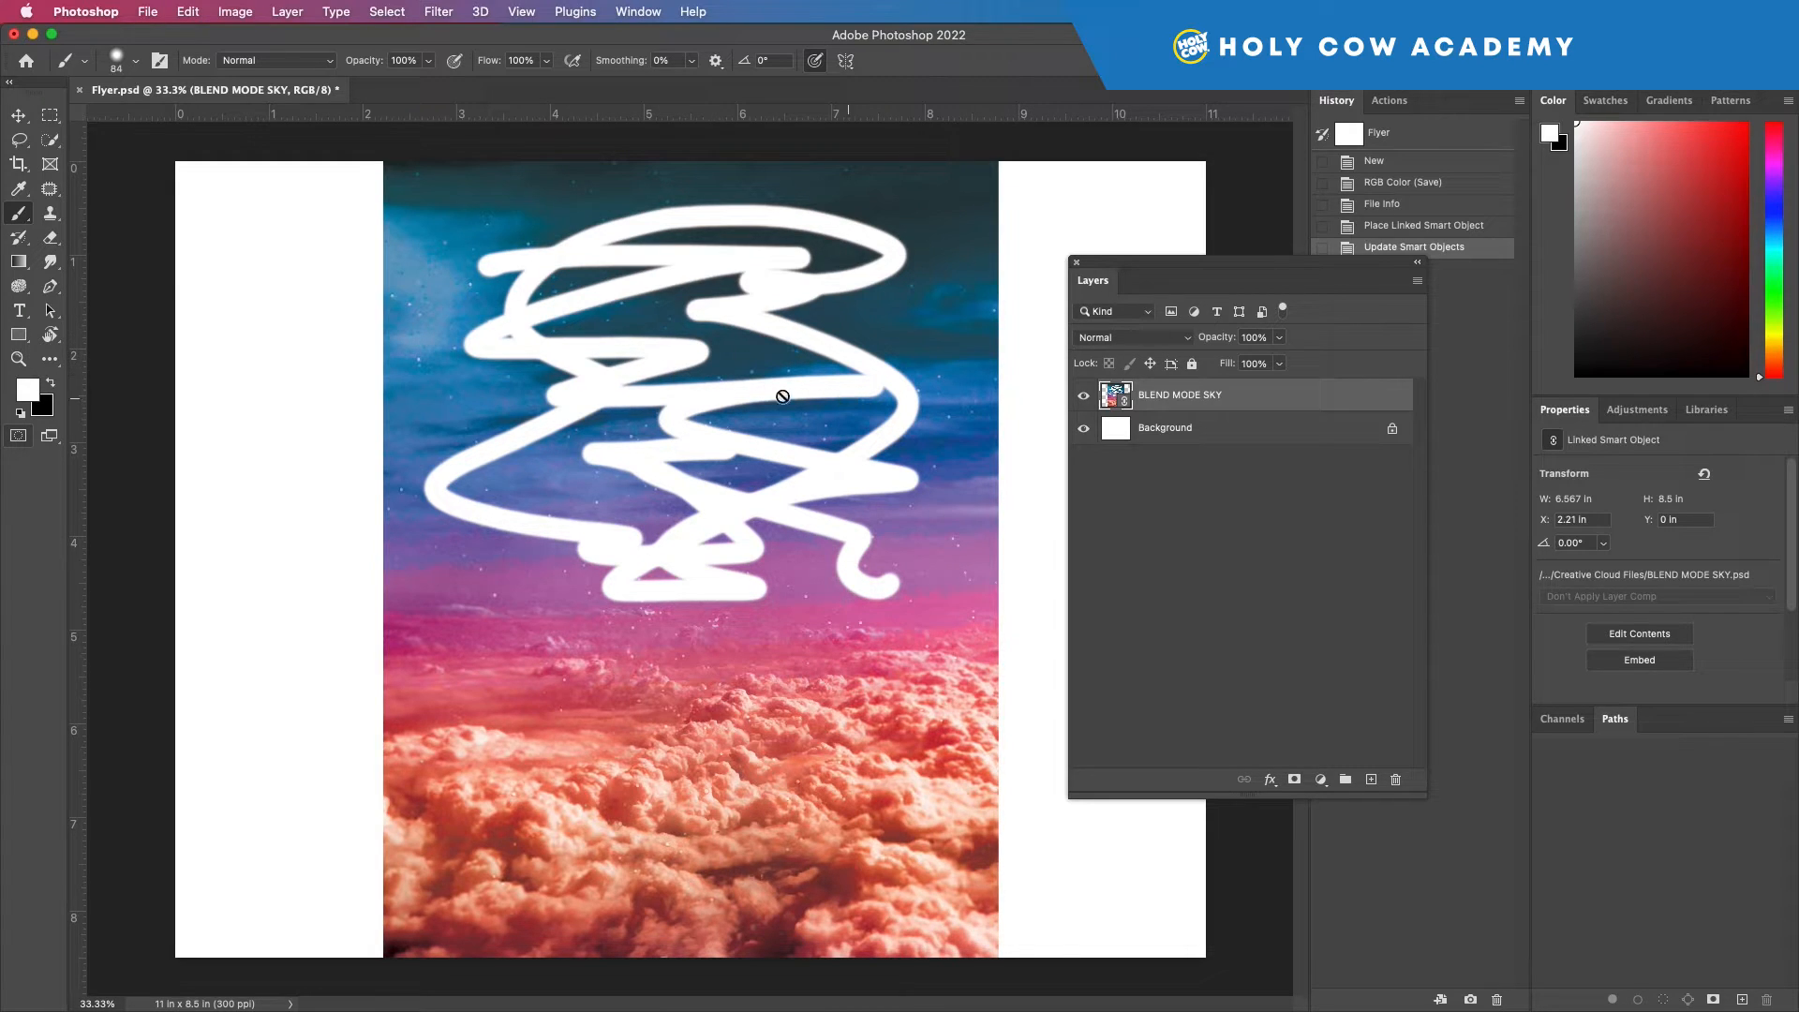
Move the linked sky image in Flyer.psd flush against the canvas's left edge
left_click(15, 116)
left_click_drag(591, 352, 393, 346)
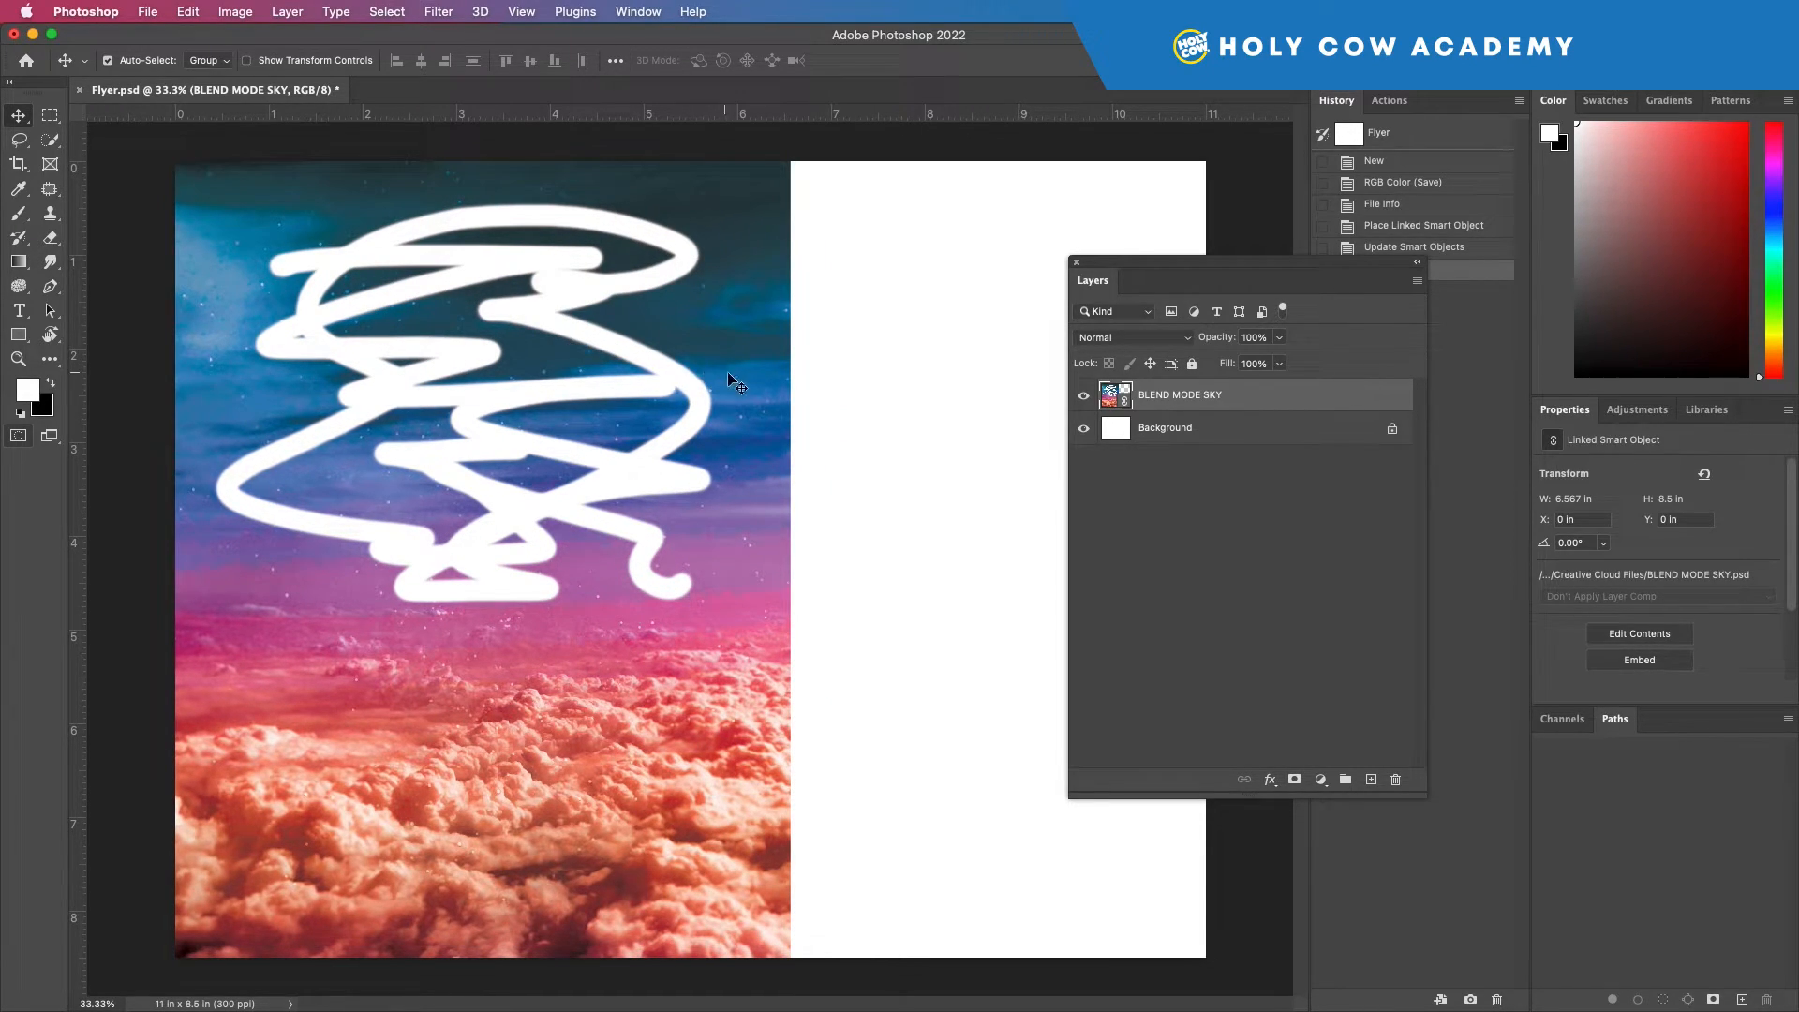
left_click(147, 11)
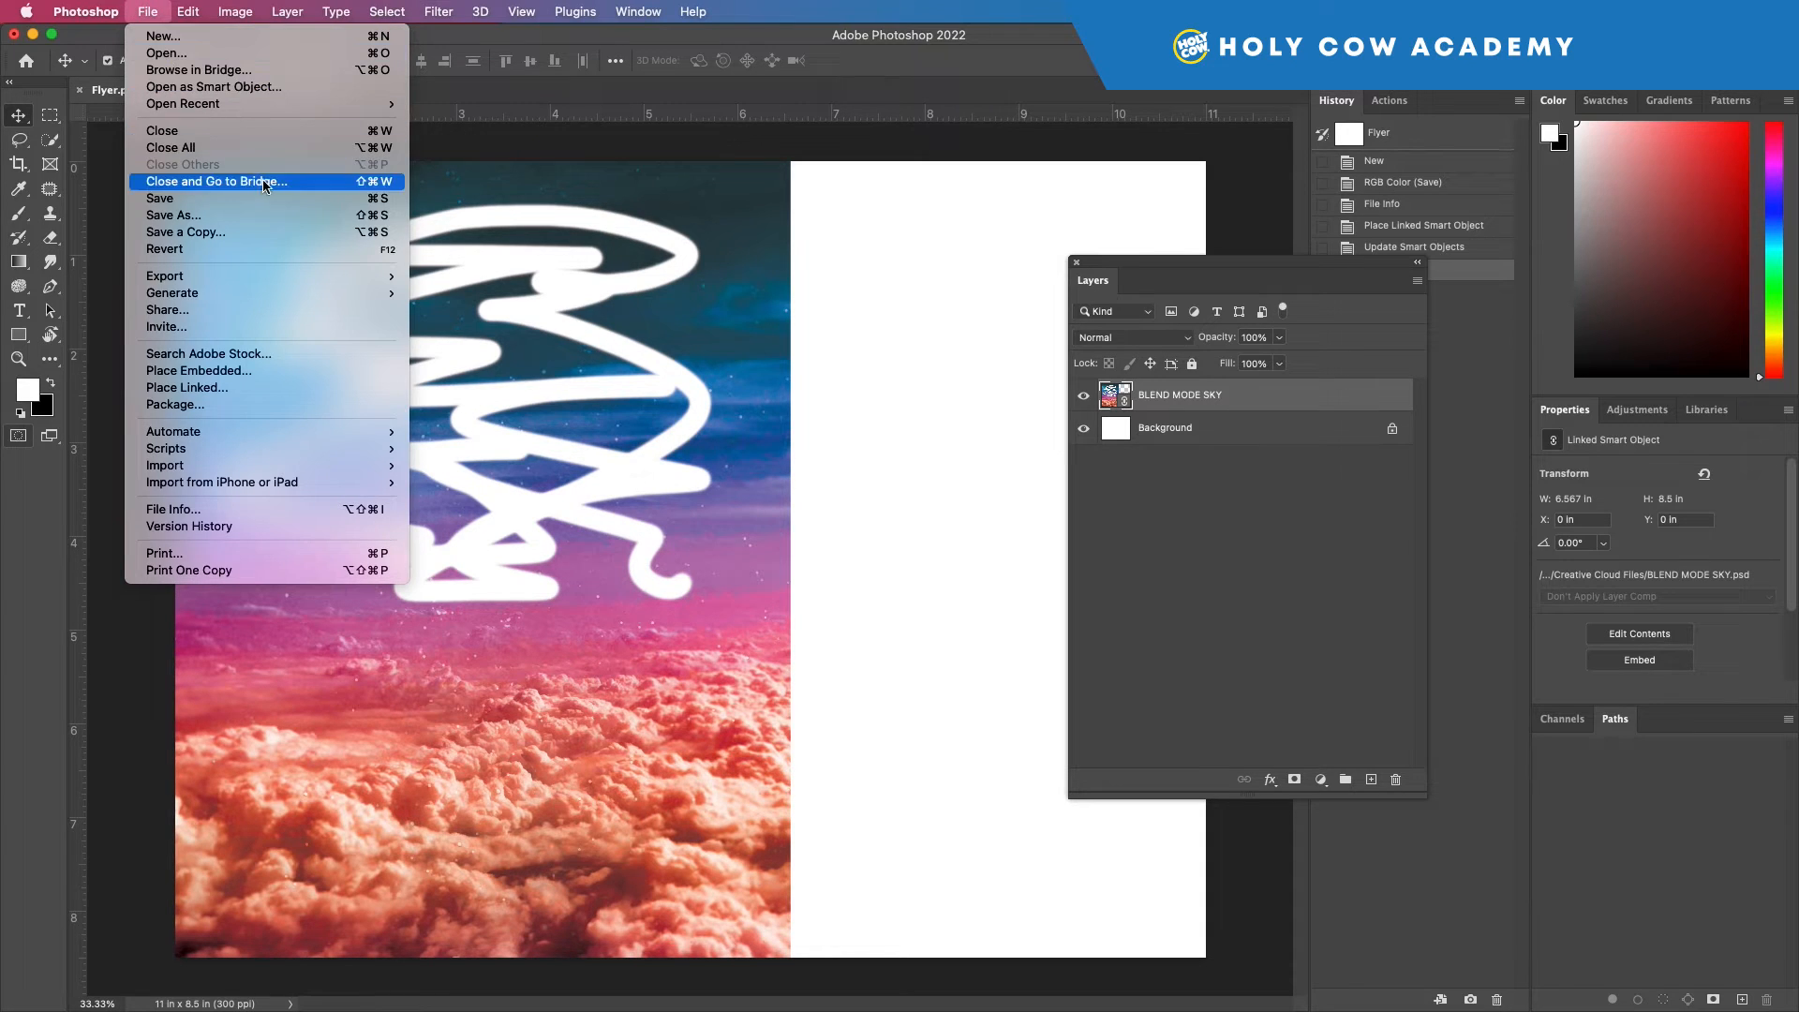
left_click(237, 390)
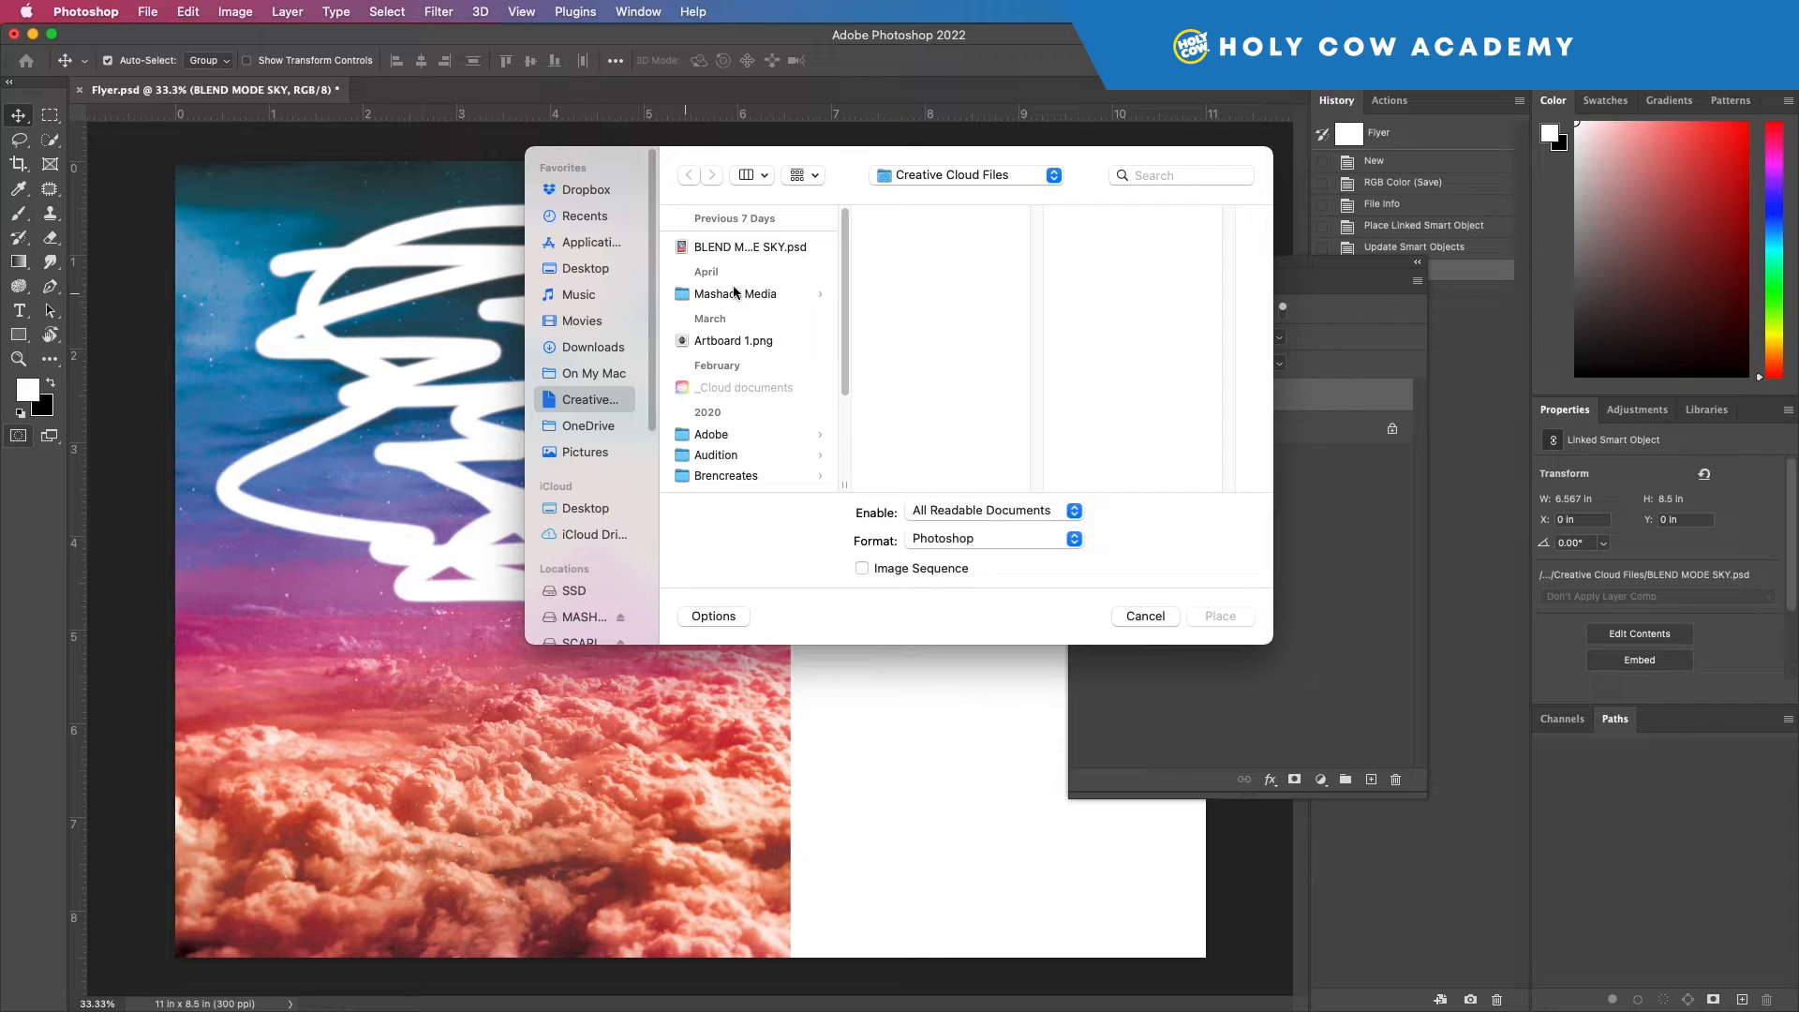
left_click(729, 249)
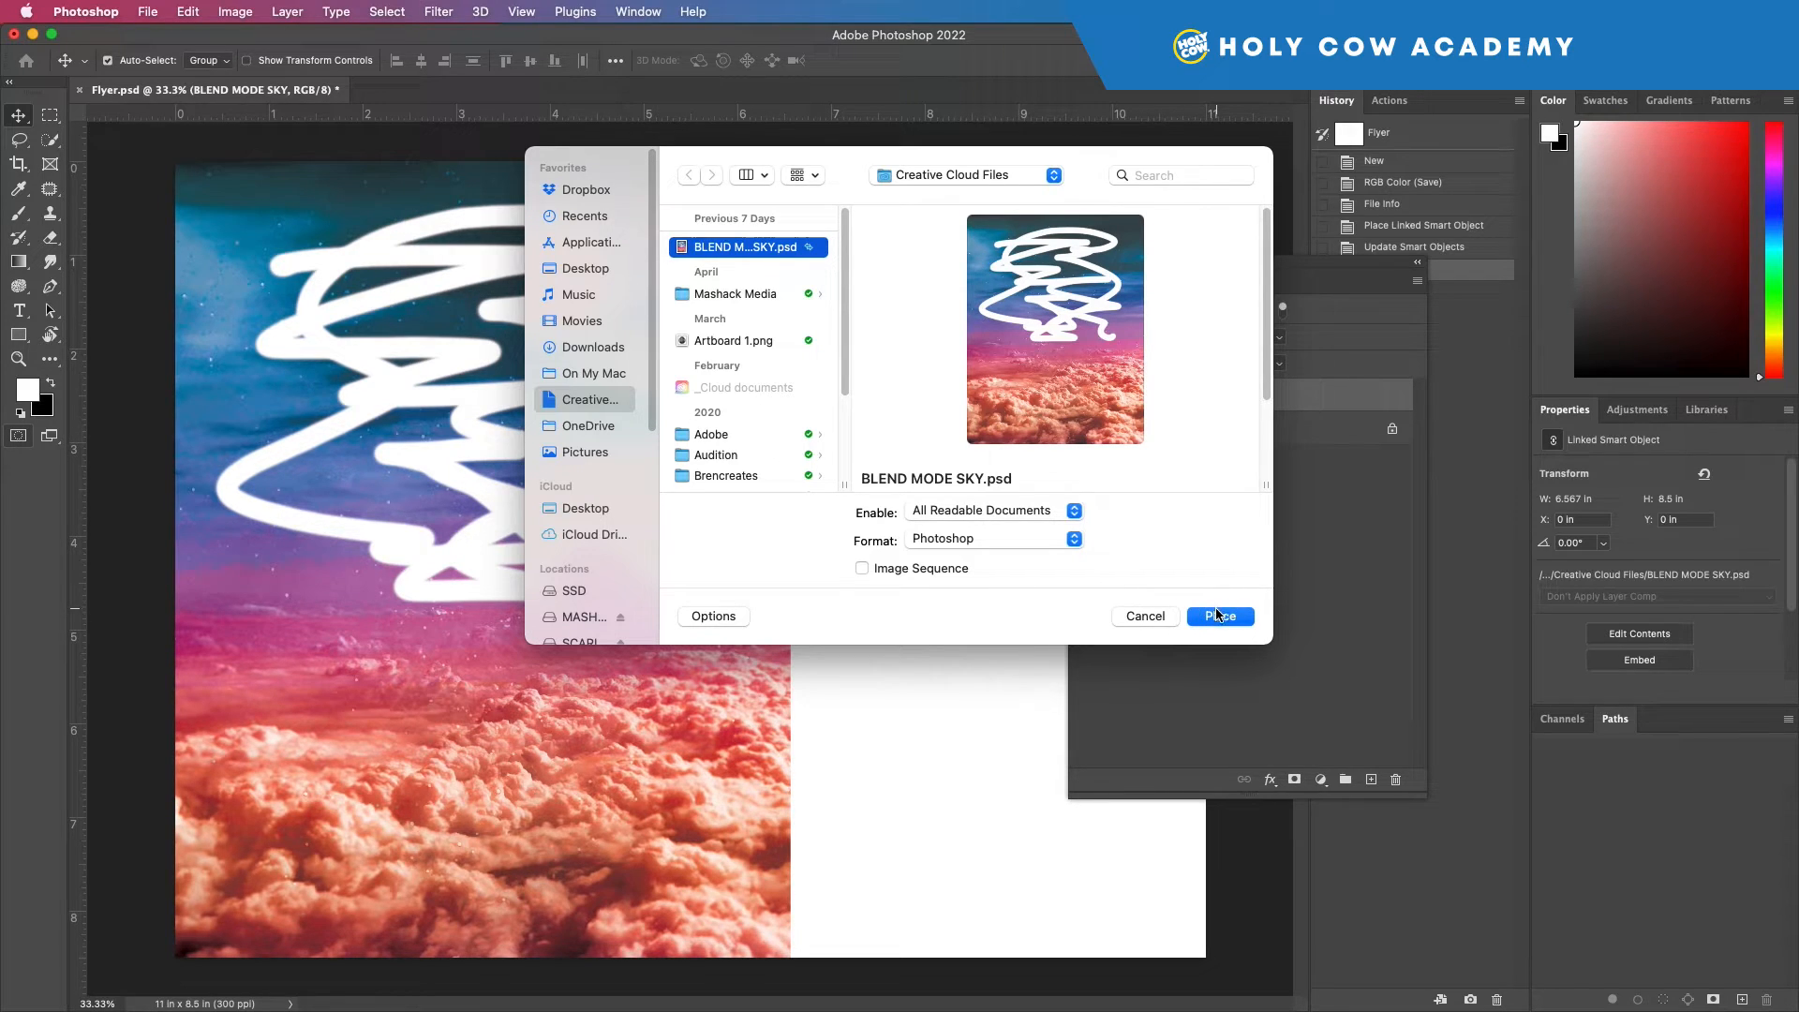
left_click(1162, 616)
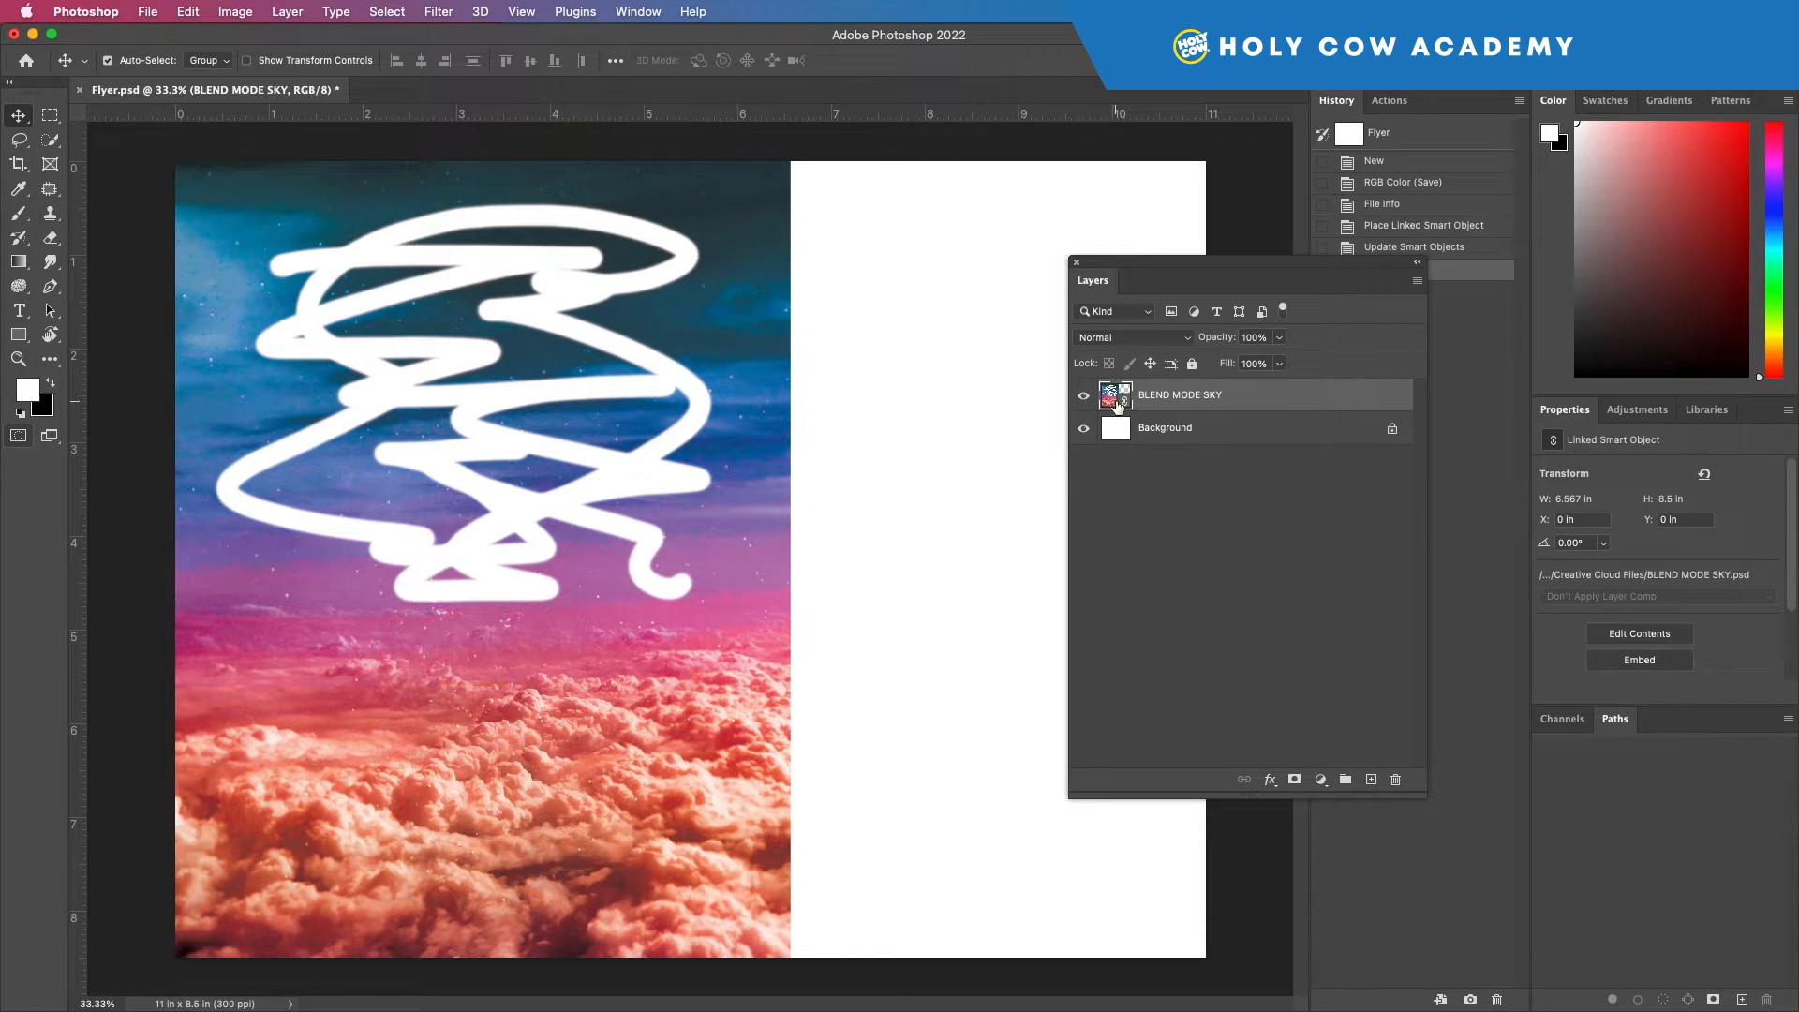
Delete the scribble layer, Layer 1, from the linked smart object's source file, and close BLEND MODE SKY.psd with its changes saved
double_click(1125, 401)
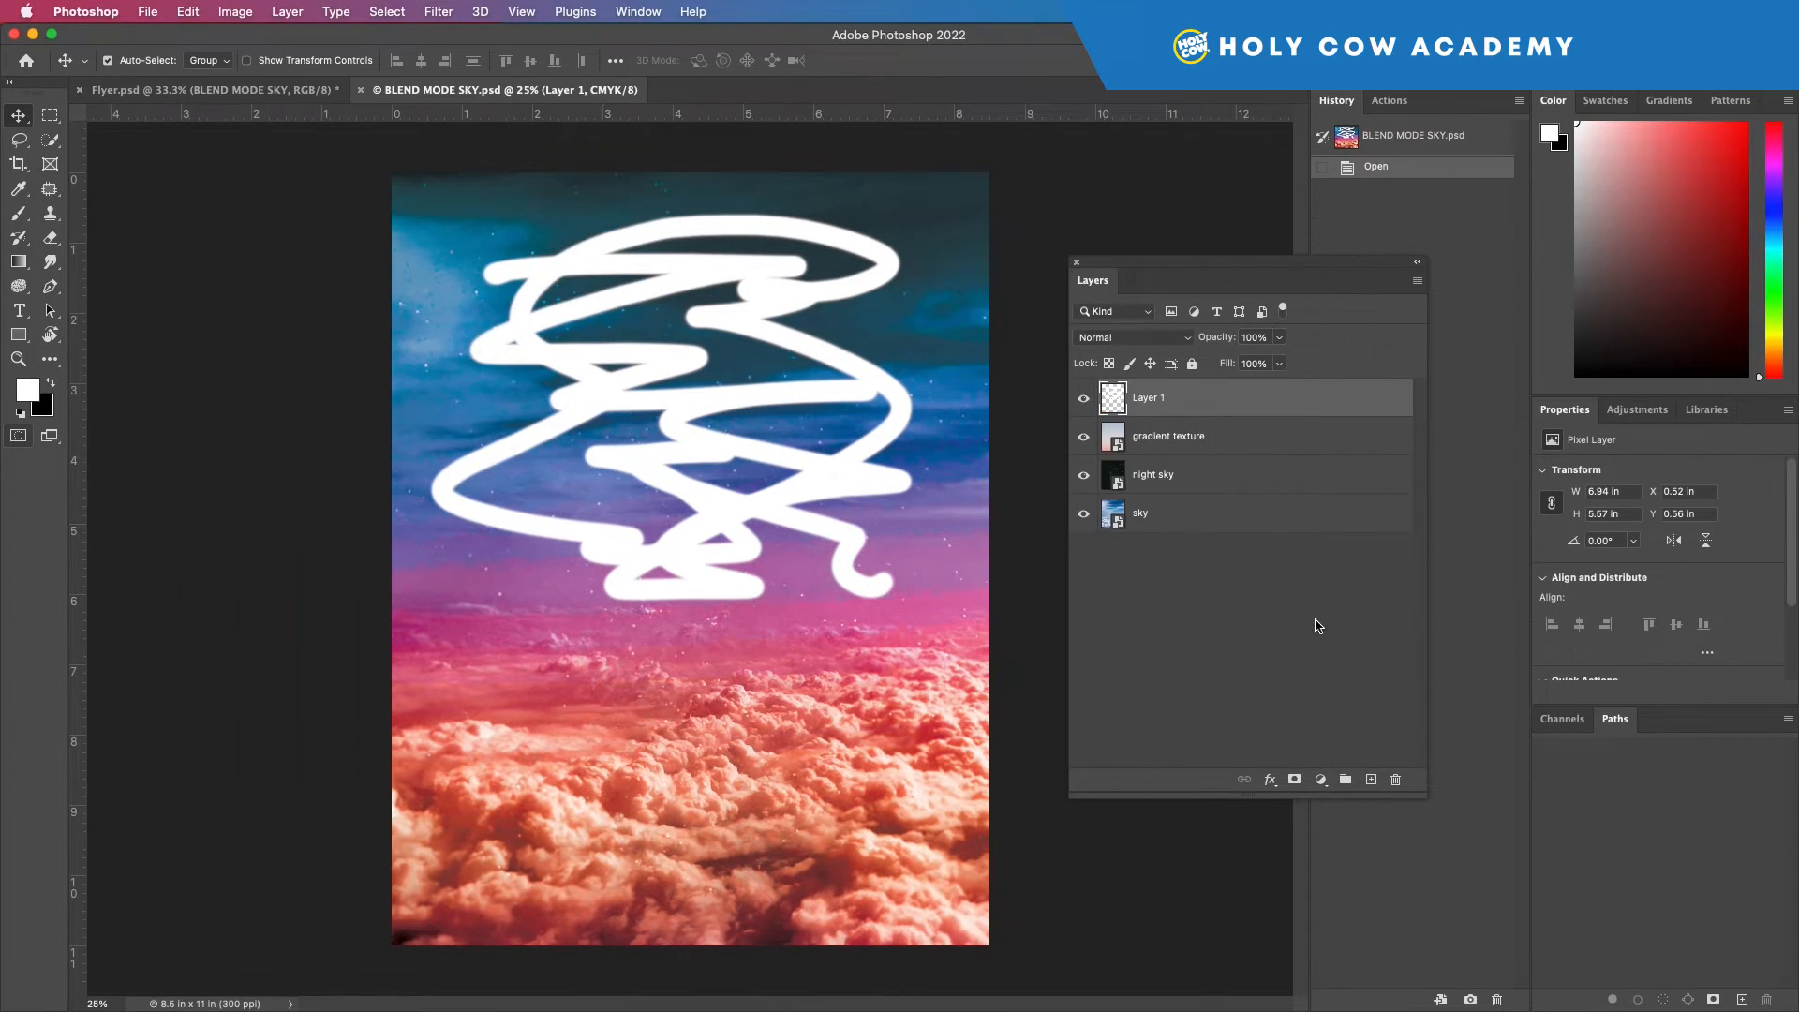
left_click(1396, 779)
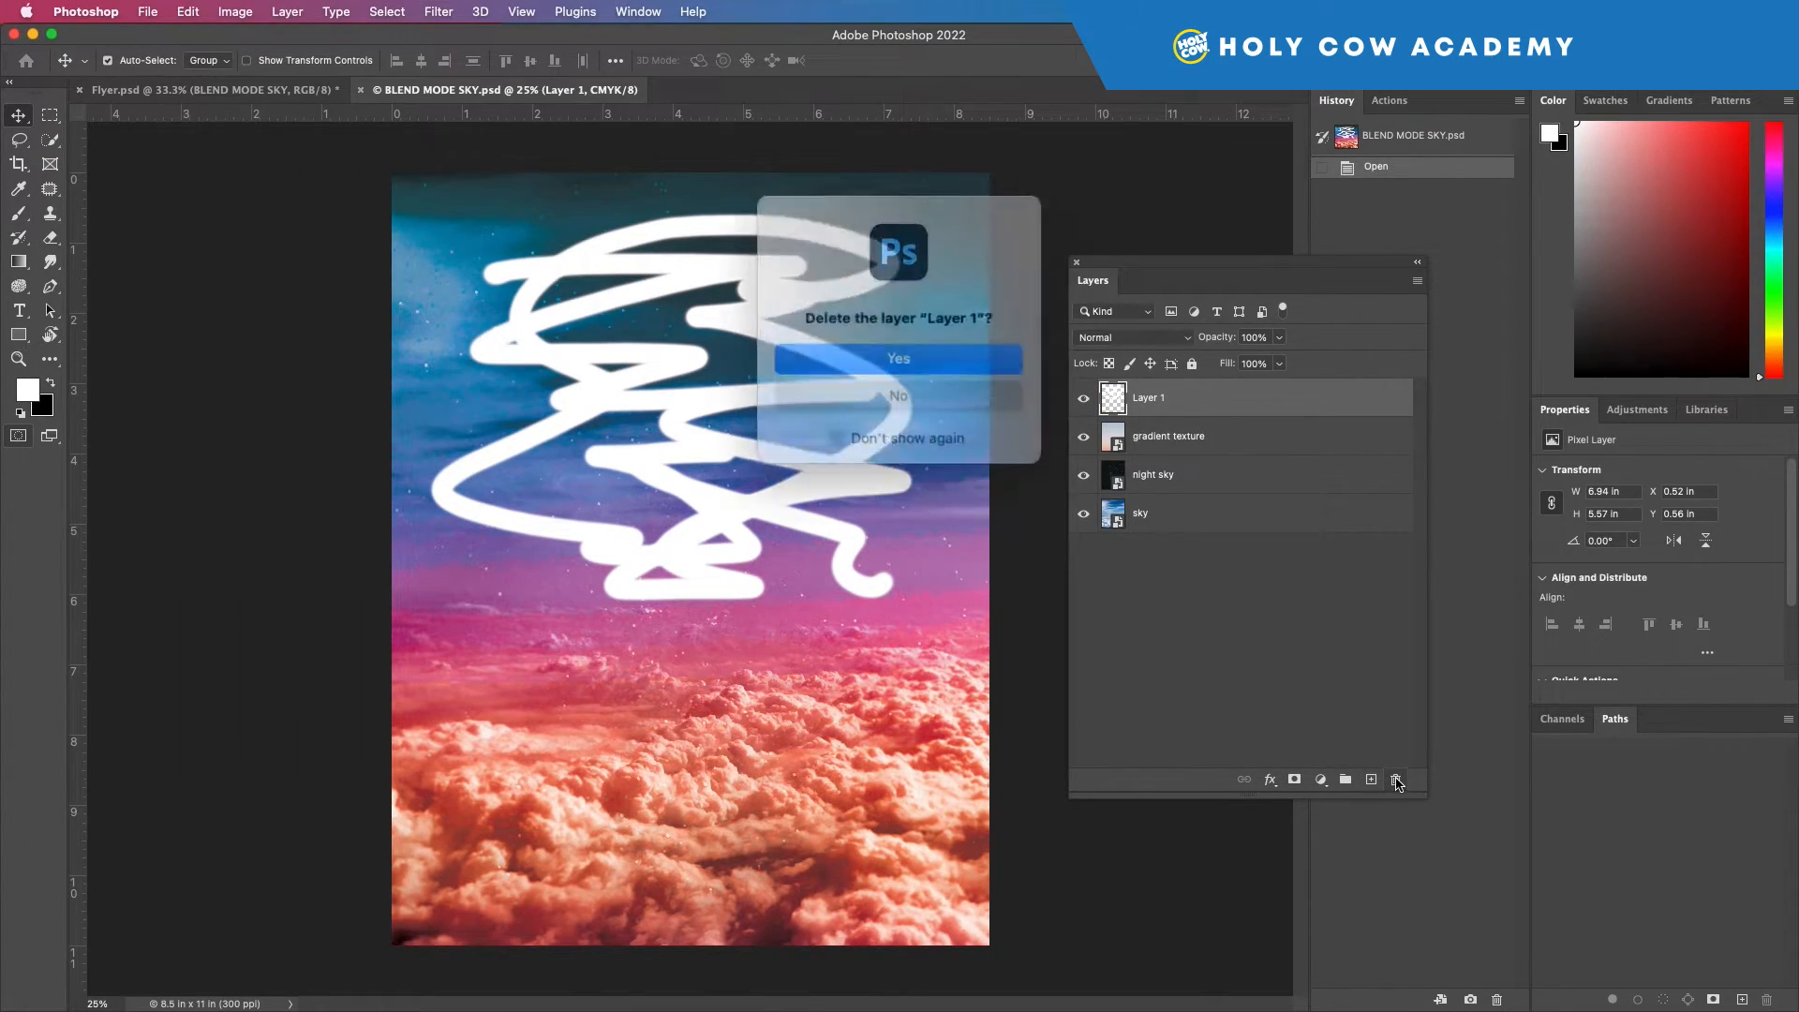
left_click(962, 355)
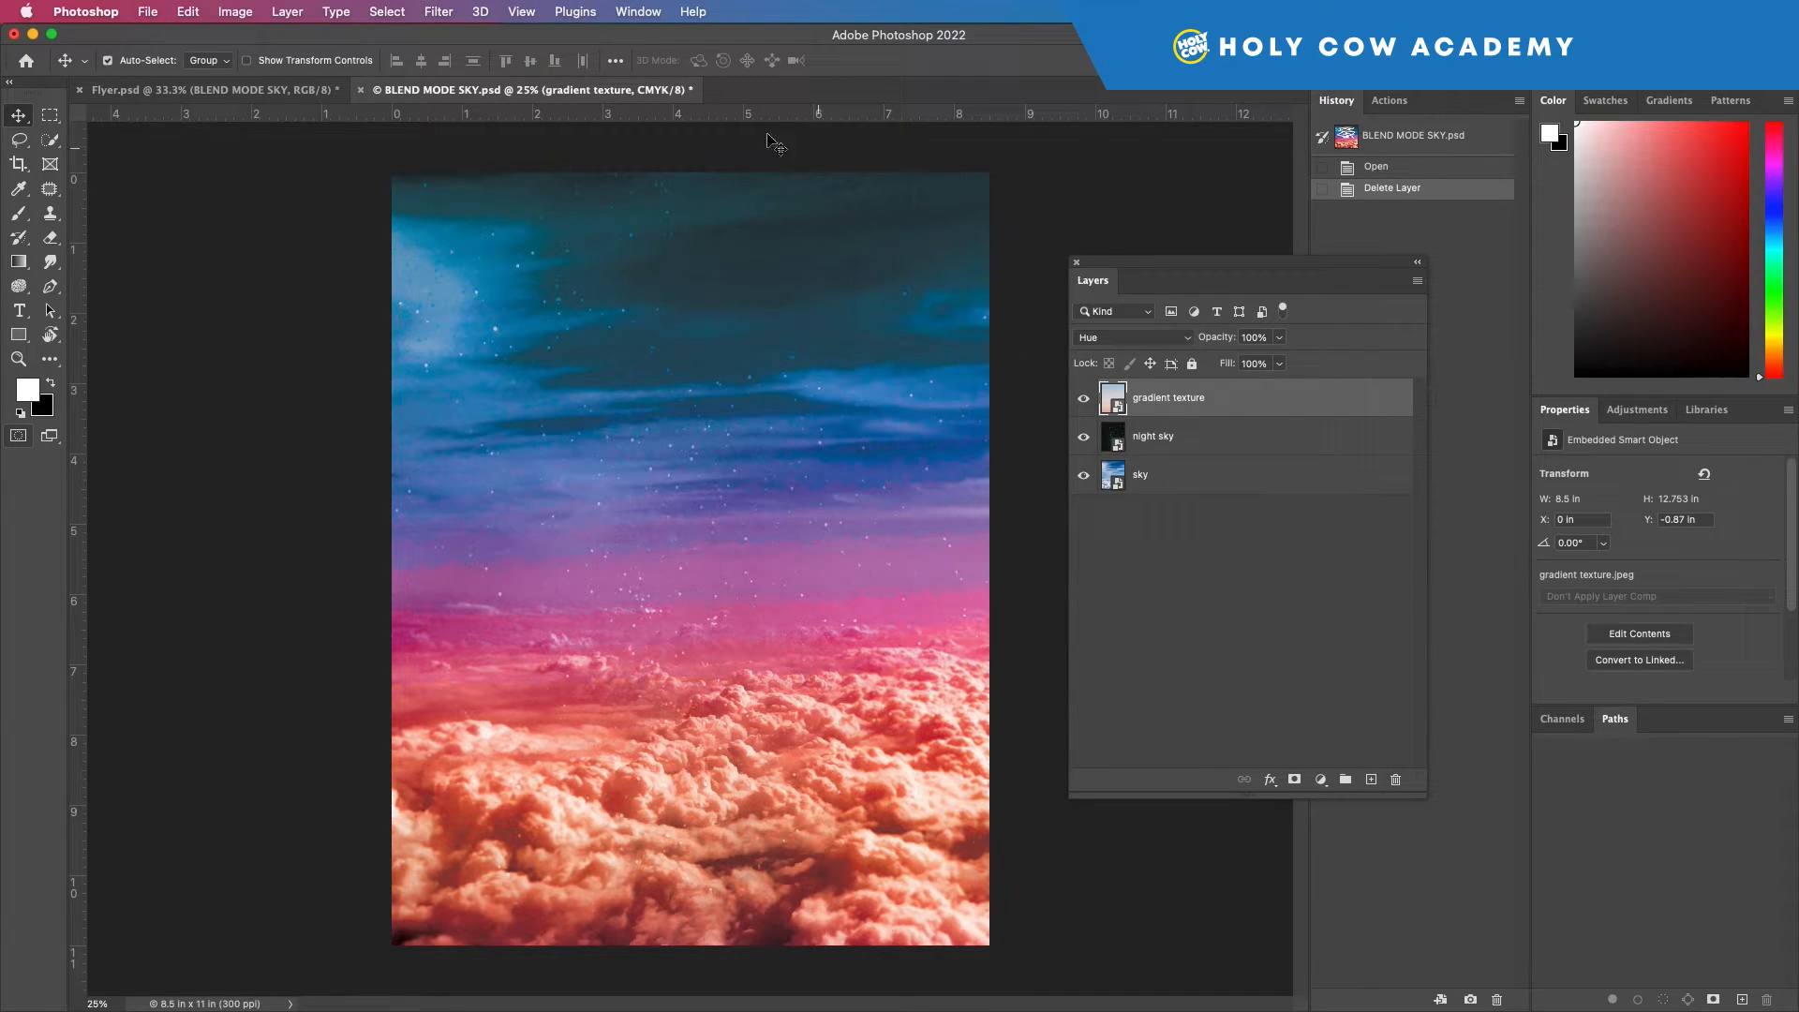
left_click(359, 90)
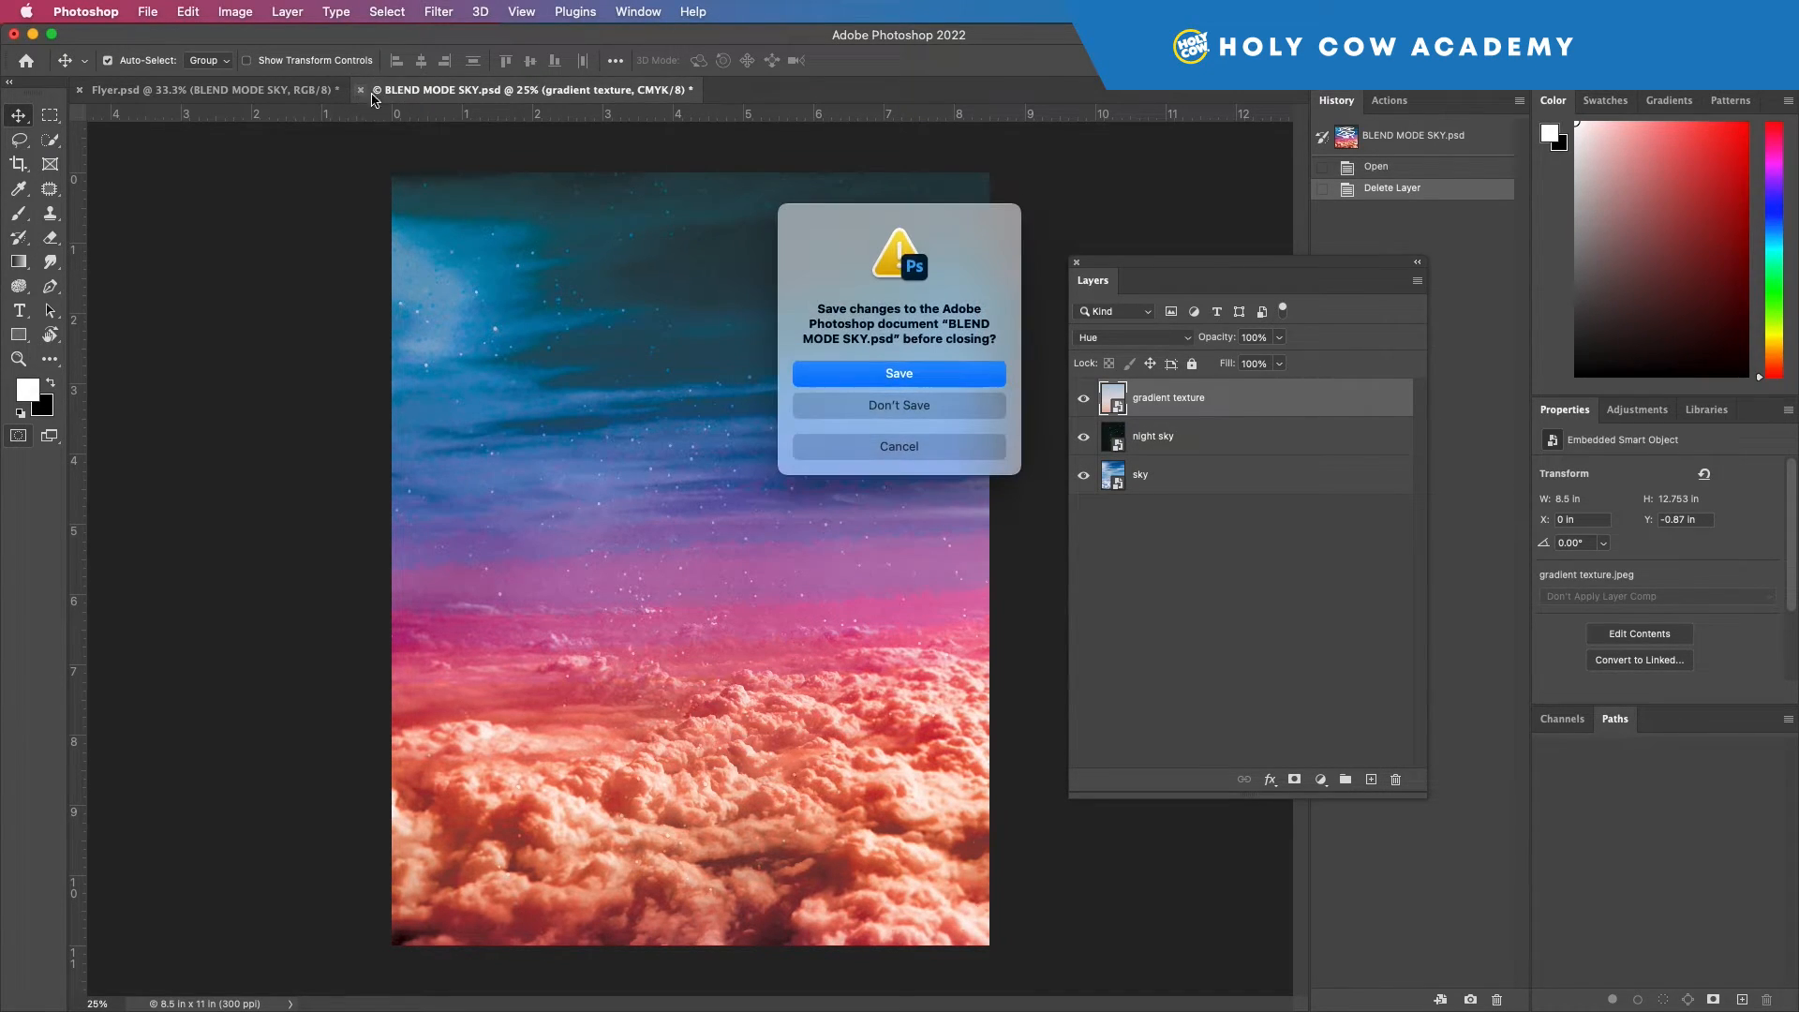
left_click(903, 374)
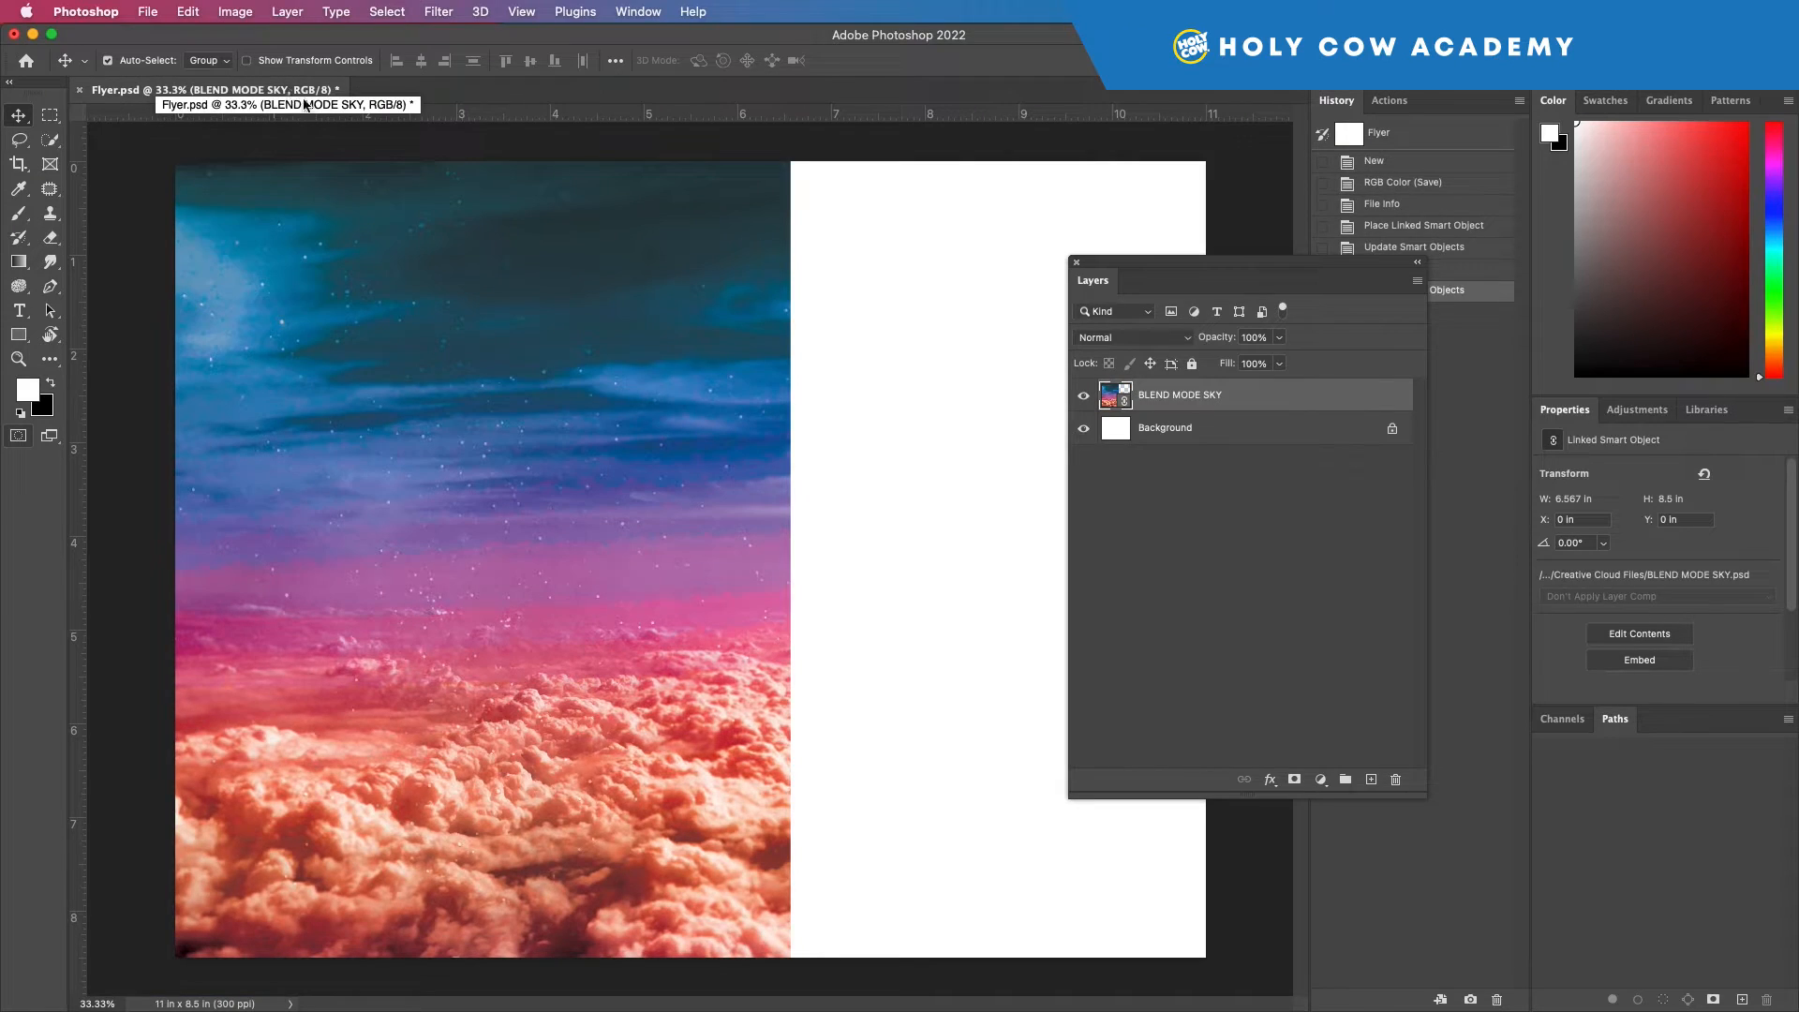
Delete the linked BLEND MODE SKY layer from Flyer.psd
left_click_drag(610, 373, 712, 369)
key("Delete")
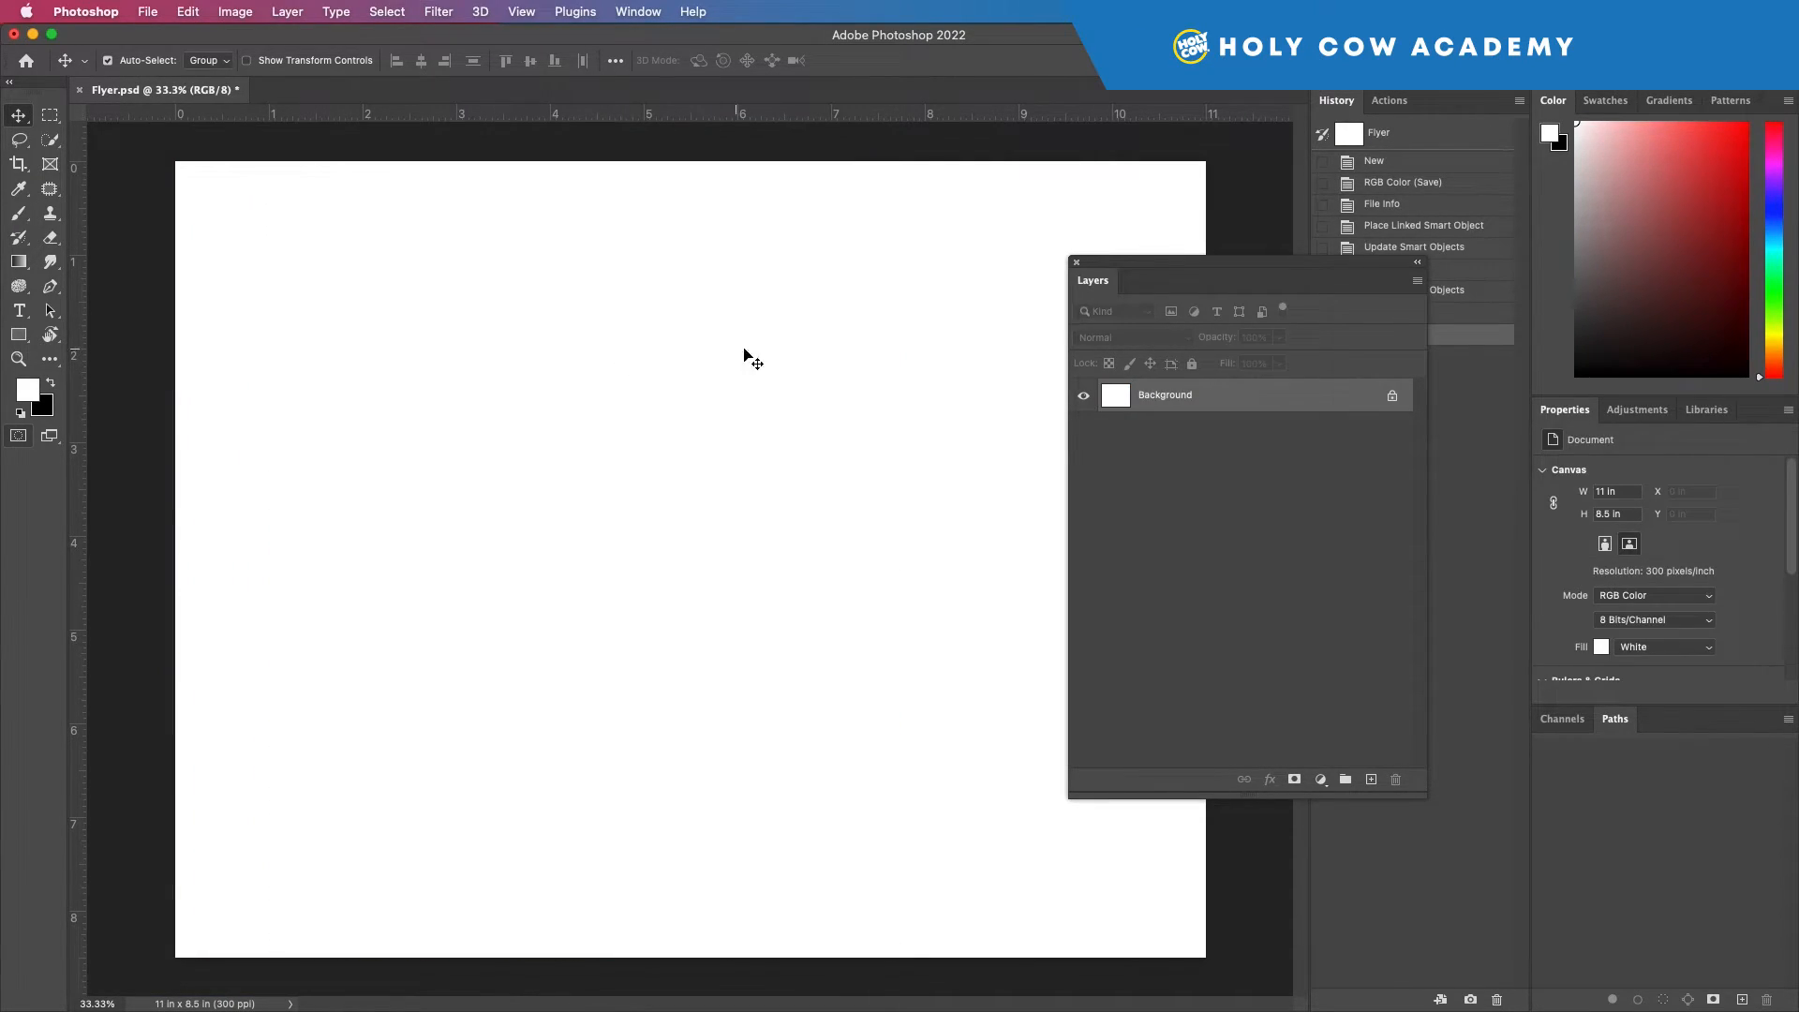
Place BLEND MODE SKY.psd from the Creative Cloud Files folder into the flyer as an embedded smart object at its default size
left_click(149, 13)
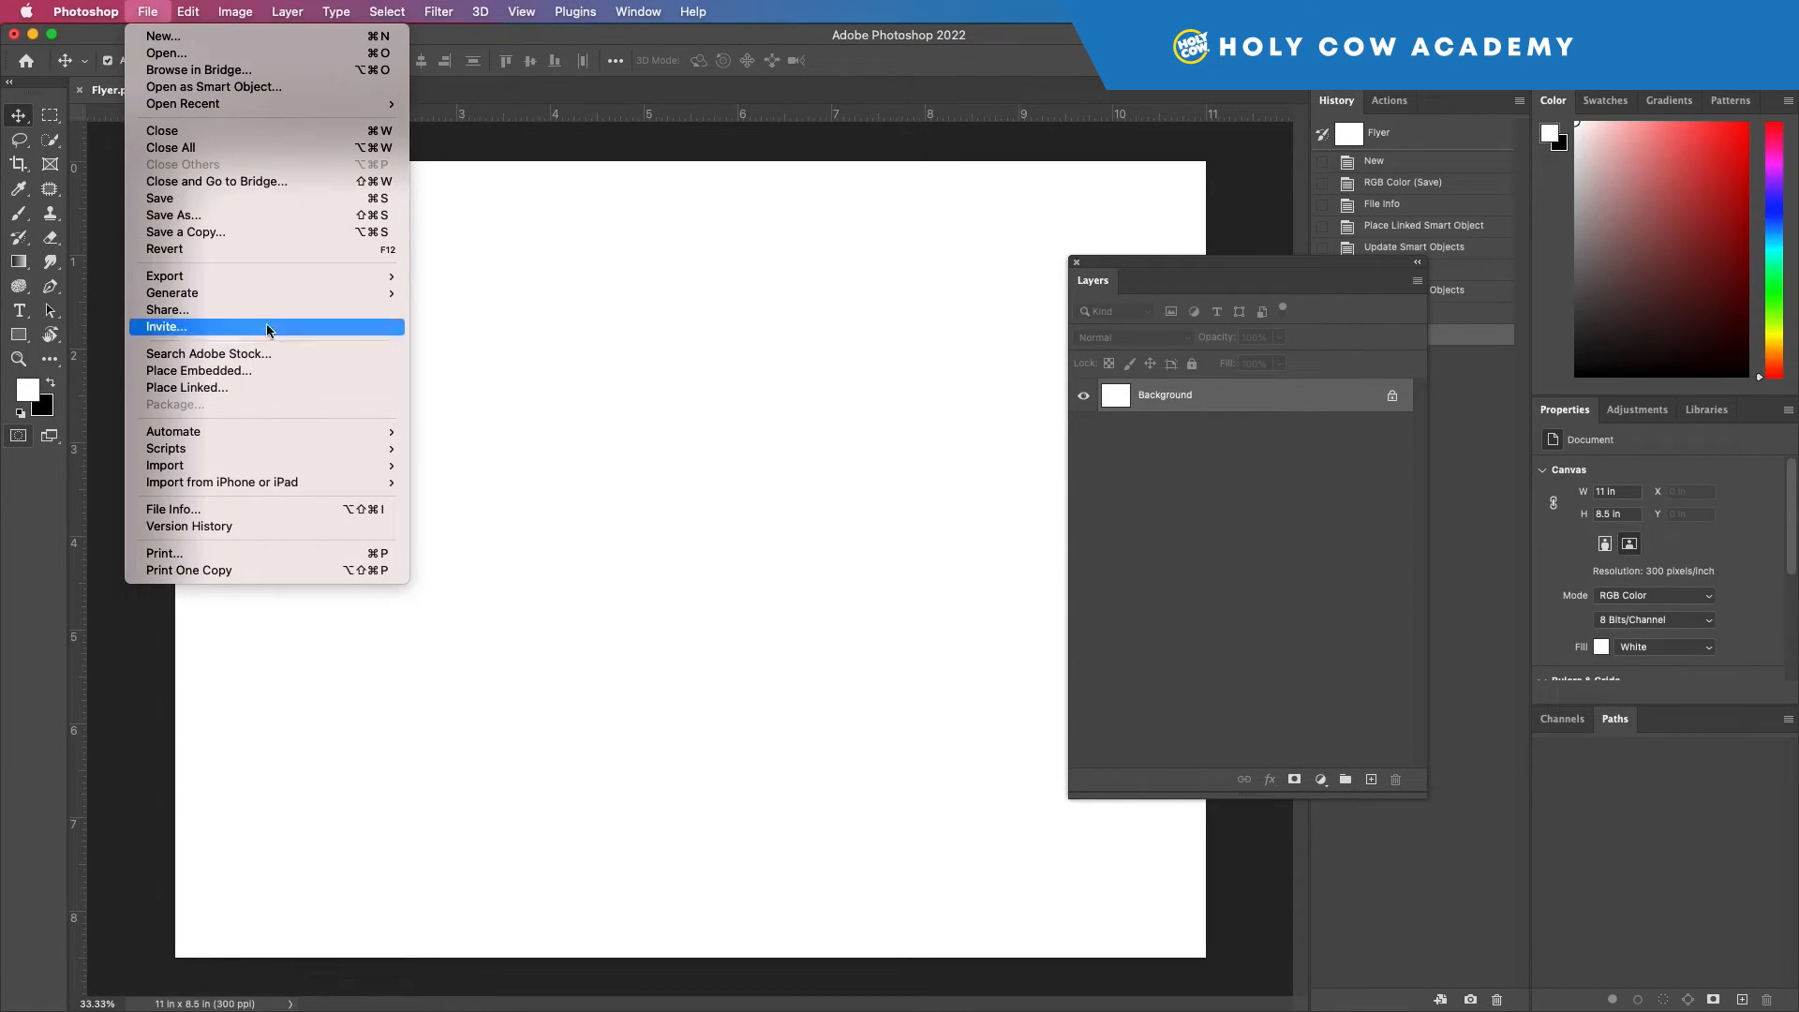
left_click(263, 368)
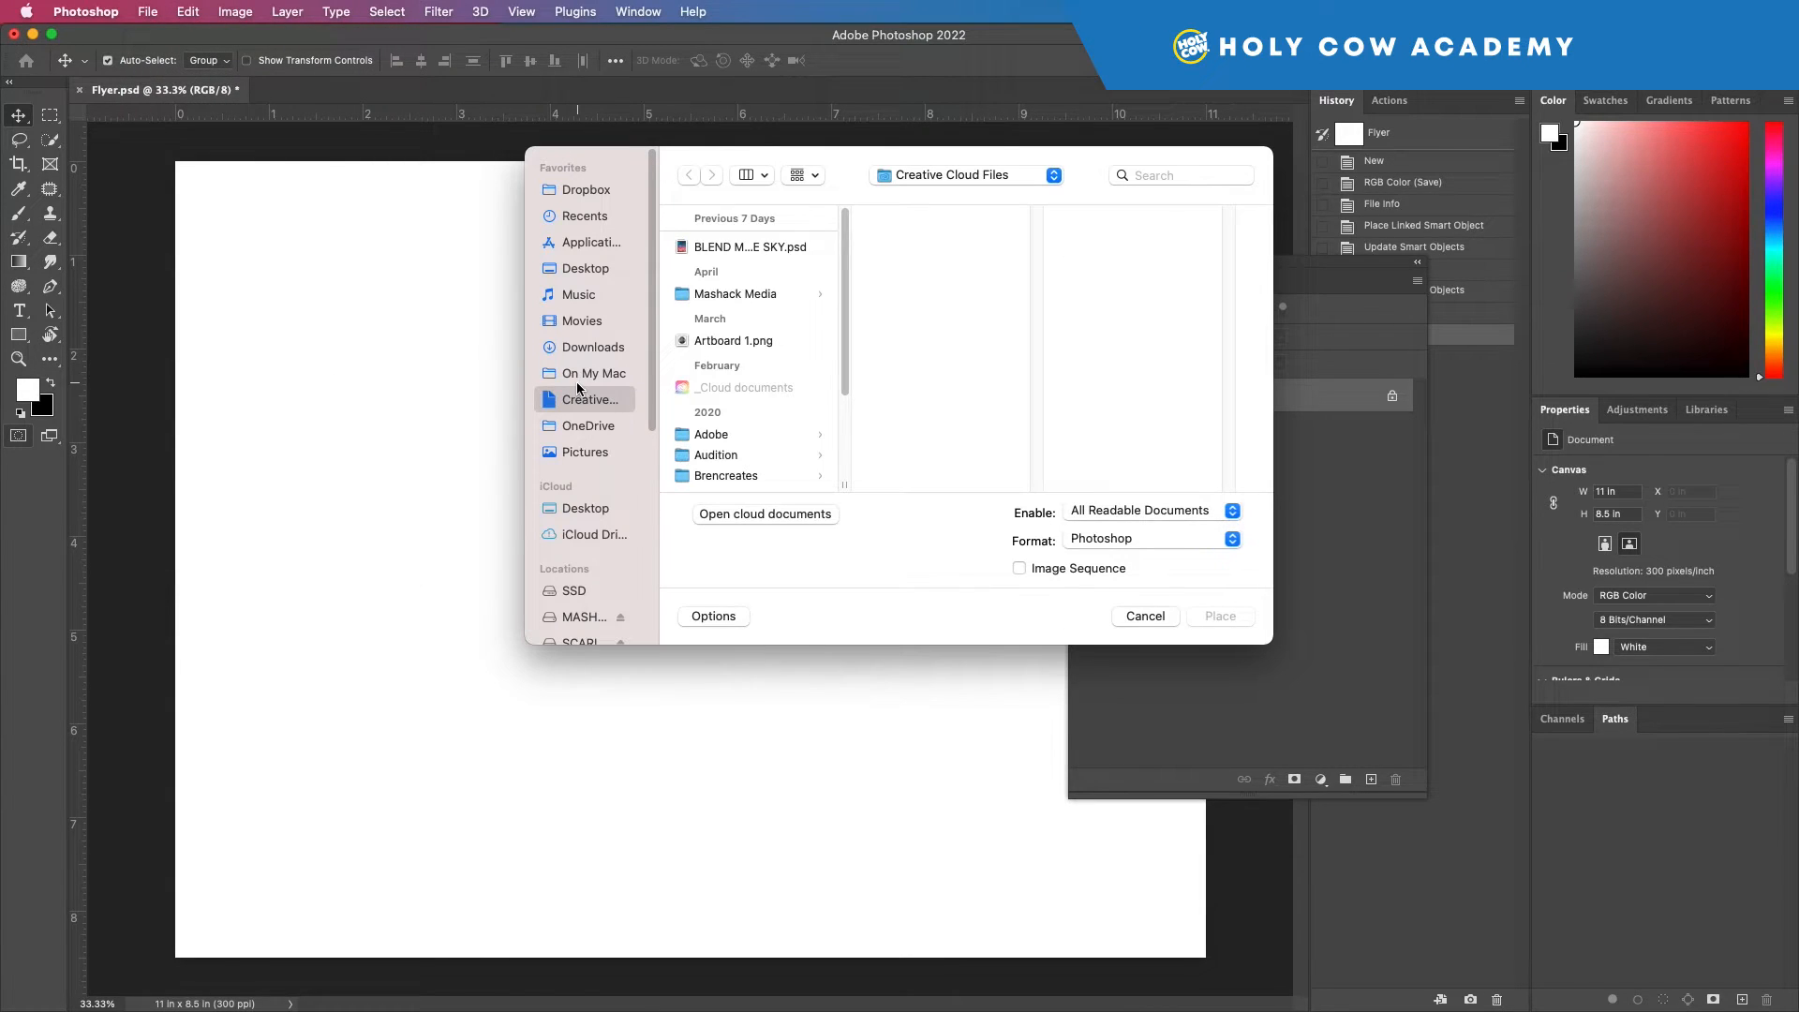
double_click(714, 249)
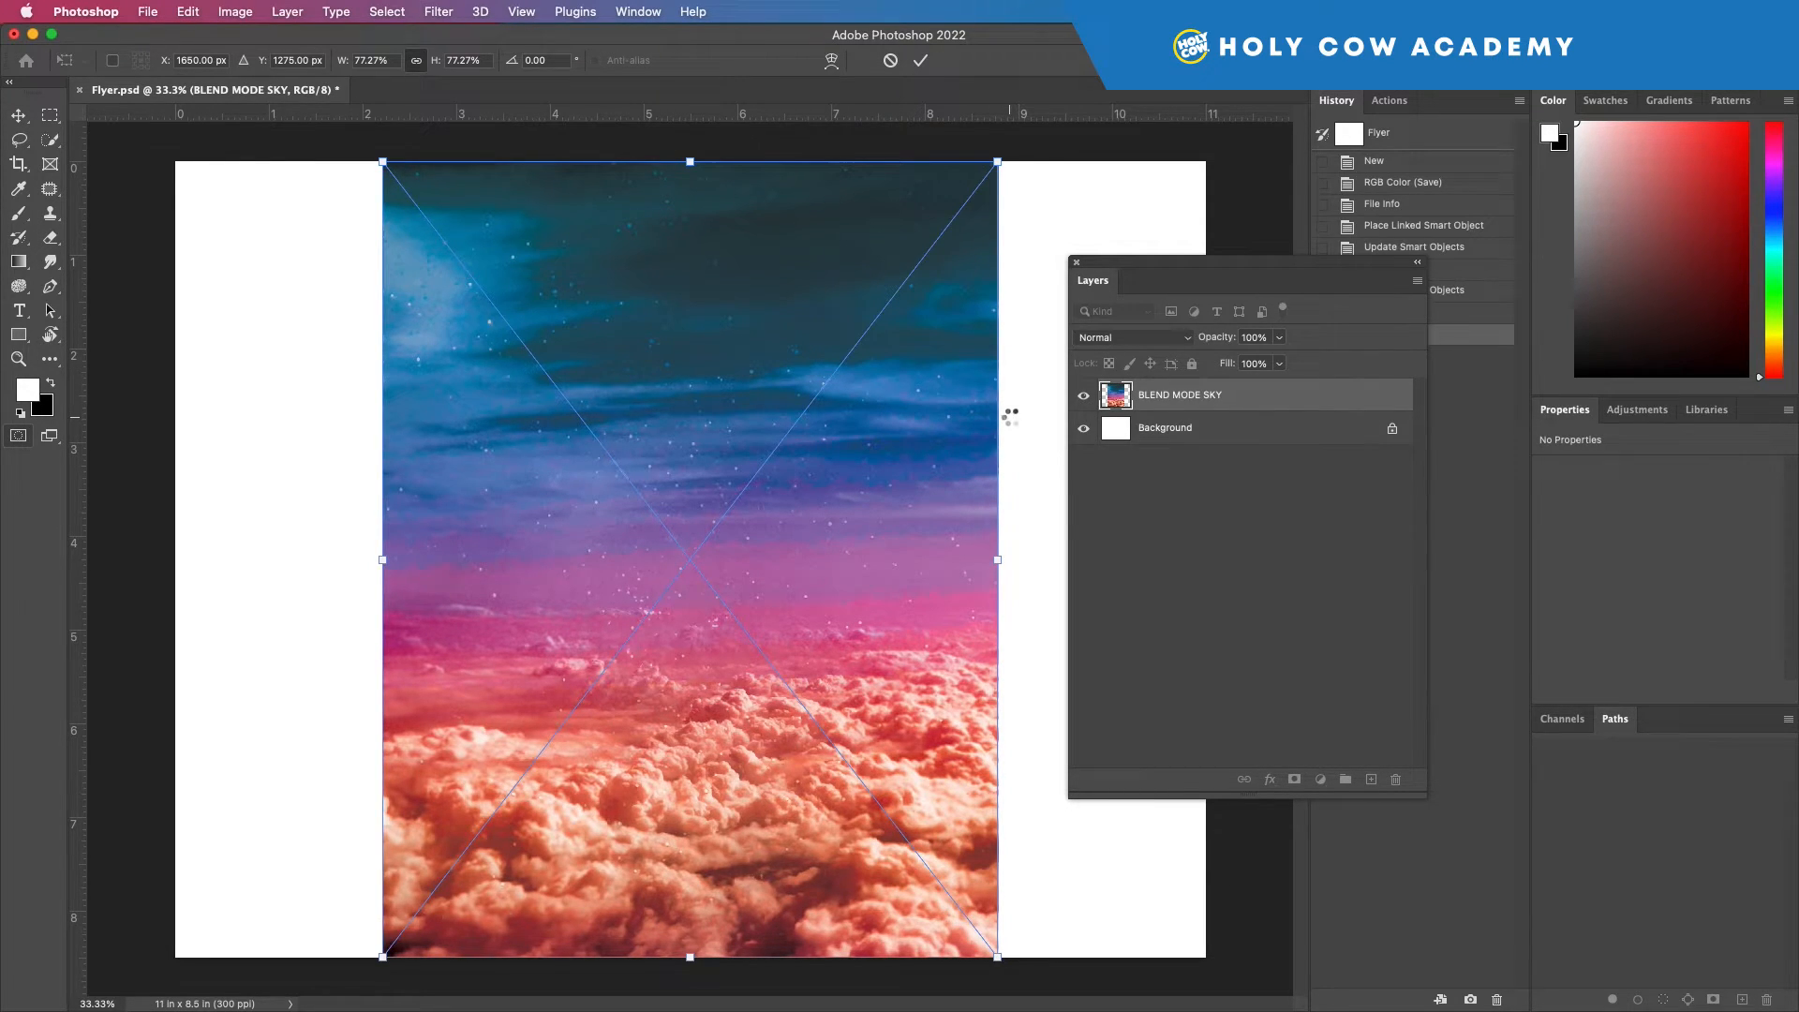
key("Return")
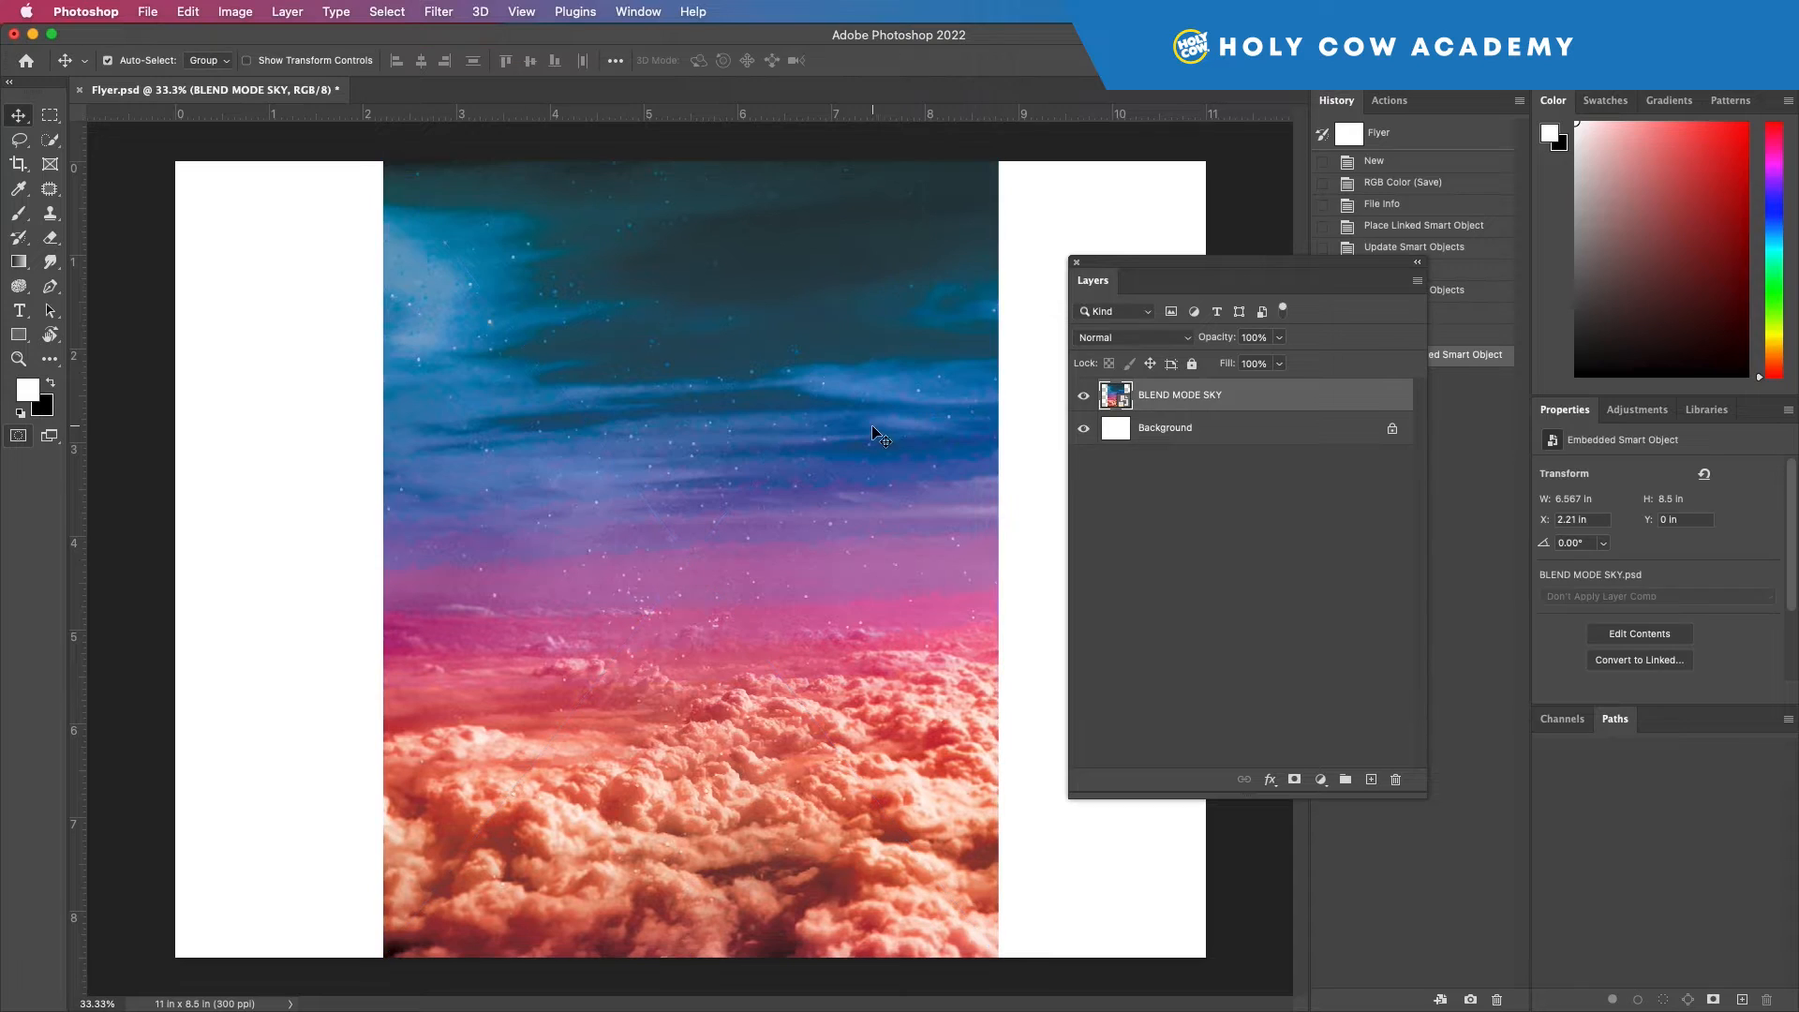
Open the embedded BLEND MODE SKY smart object and brush a white scribble about 7.8 by 6.4 in over the sky on a new layer
double_click(1124, 406)
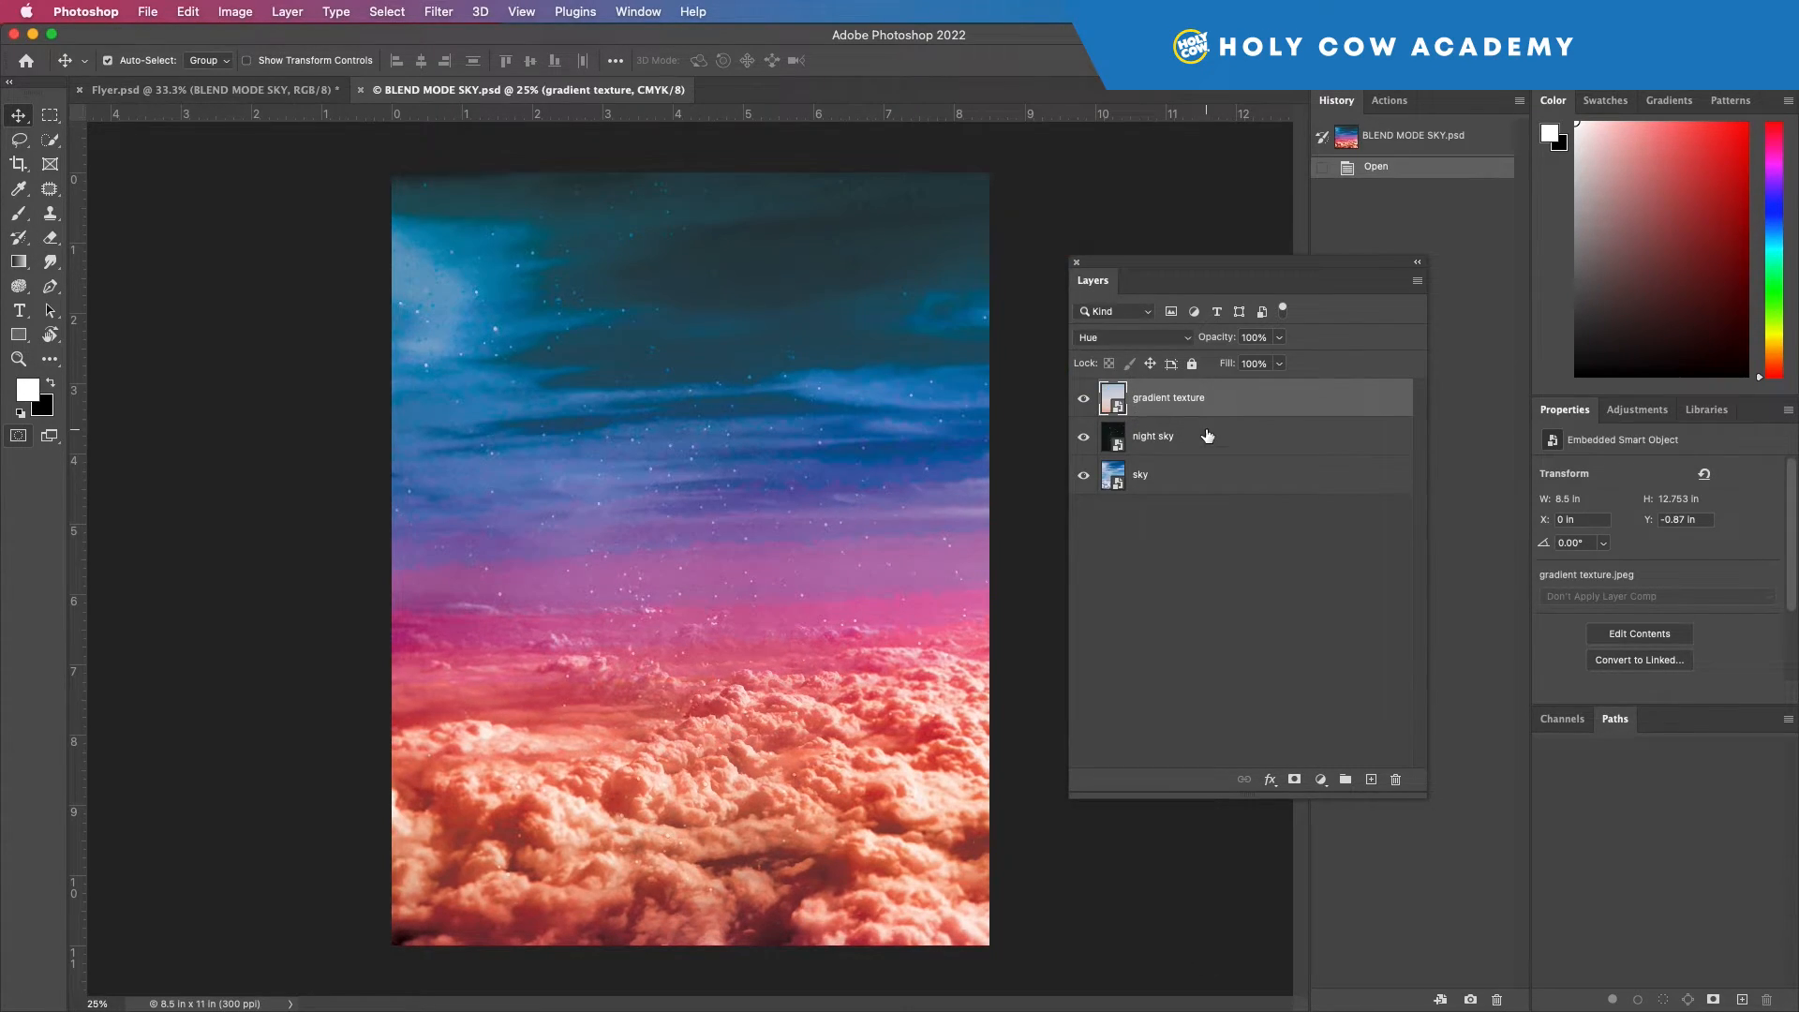
left_click(1371, 779)
left_click(17, 219)
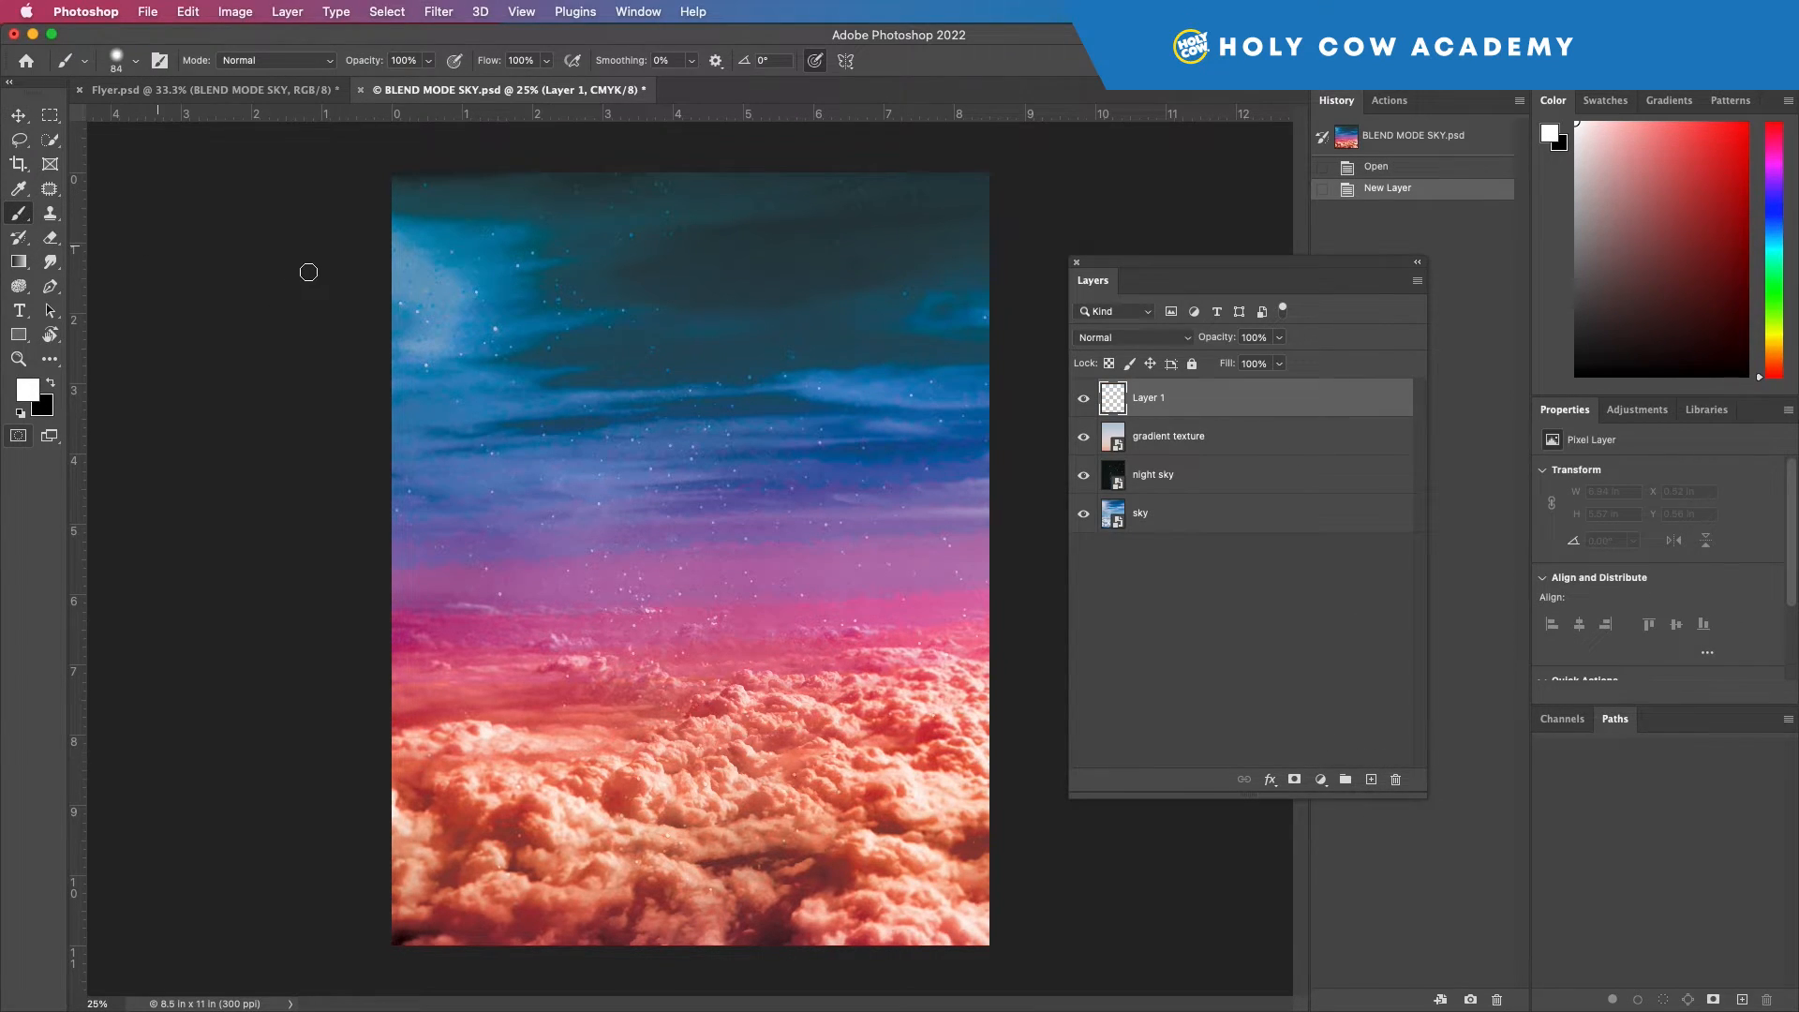
mouse_move(427, 265)
left_mouse_down()
mouse_move(744, 249)
mouse_move(466, 391)
mouse_move(500, 457)
mouse_move(624, 558)
mouse_move(846, 315)
mouse_move(808, 216)
mouse_move(708, 469)
mouse_move(818, 640)
left_mouse_up()
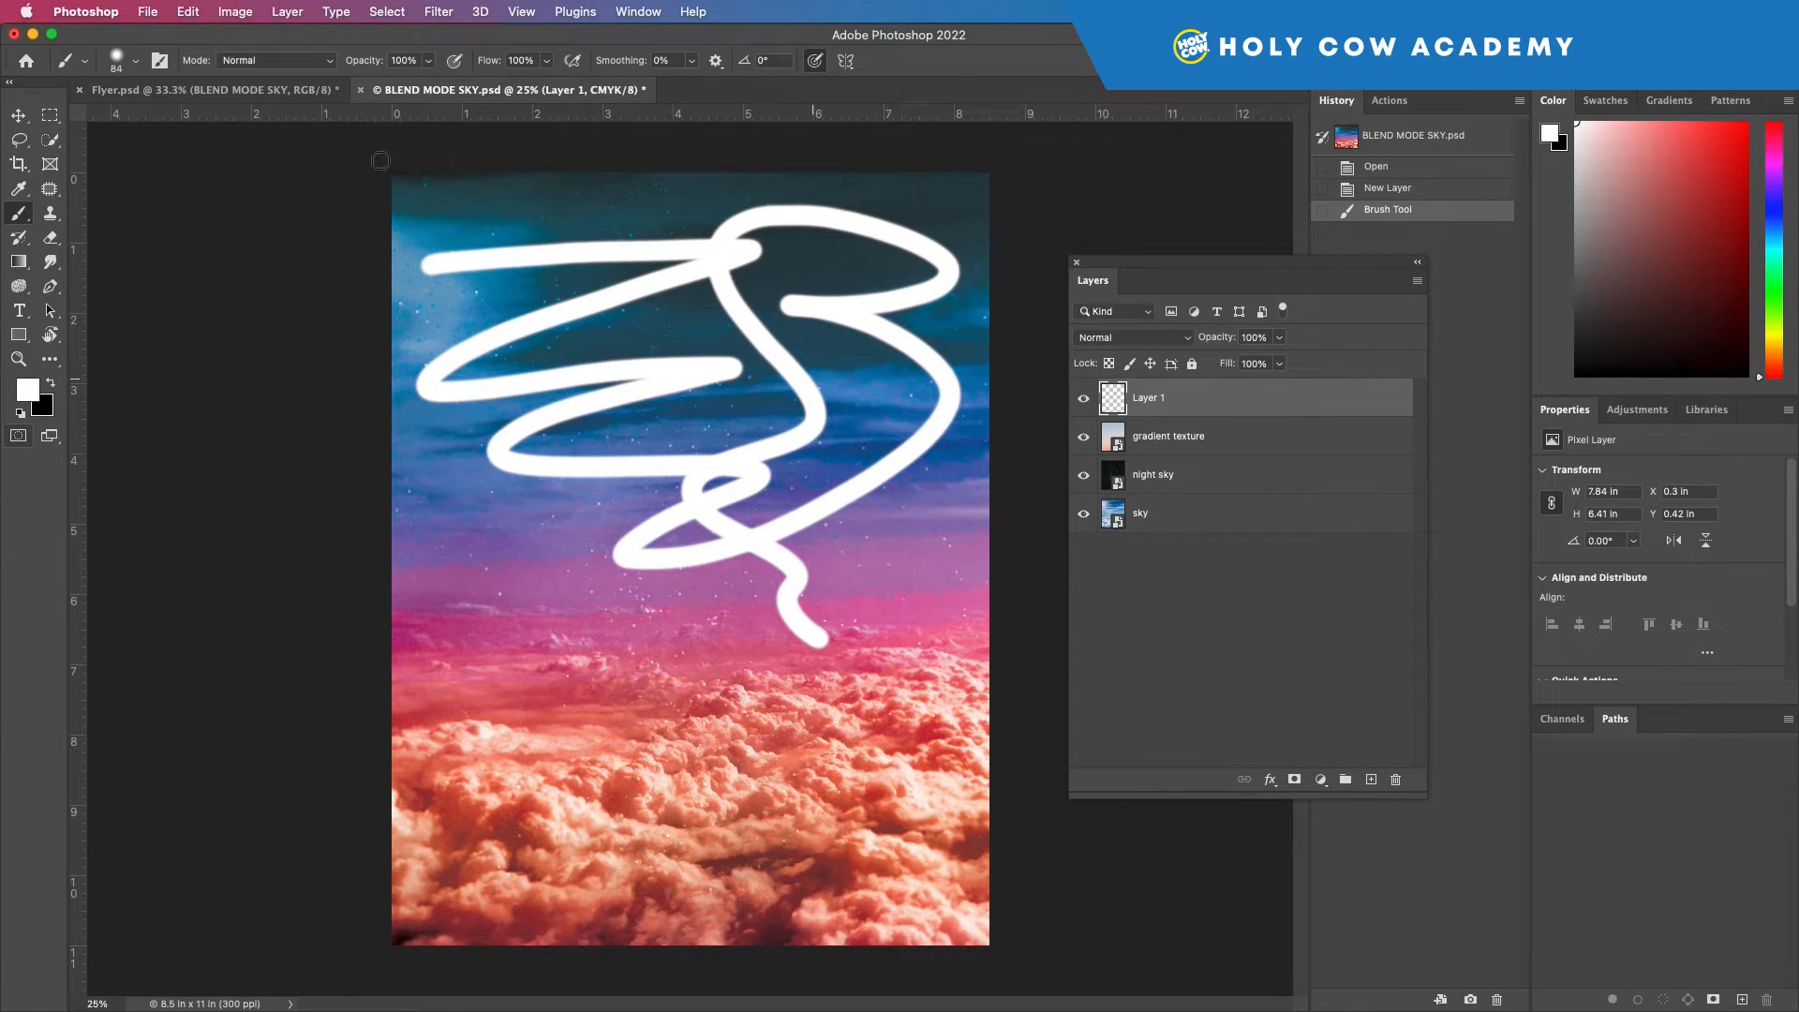
Save and close the scribbled embedded sky contents, and move the artwork about 1.78 in left in Flyer.psd
left_click(360, 90)
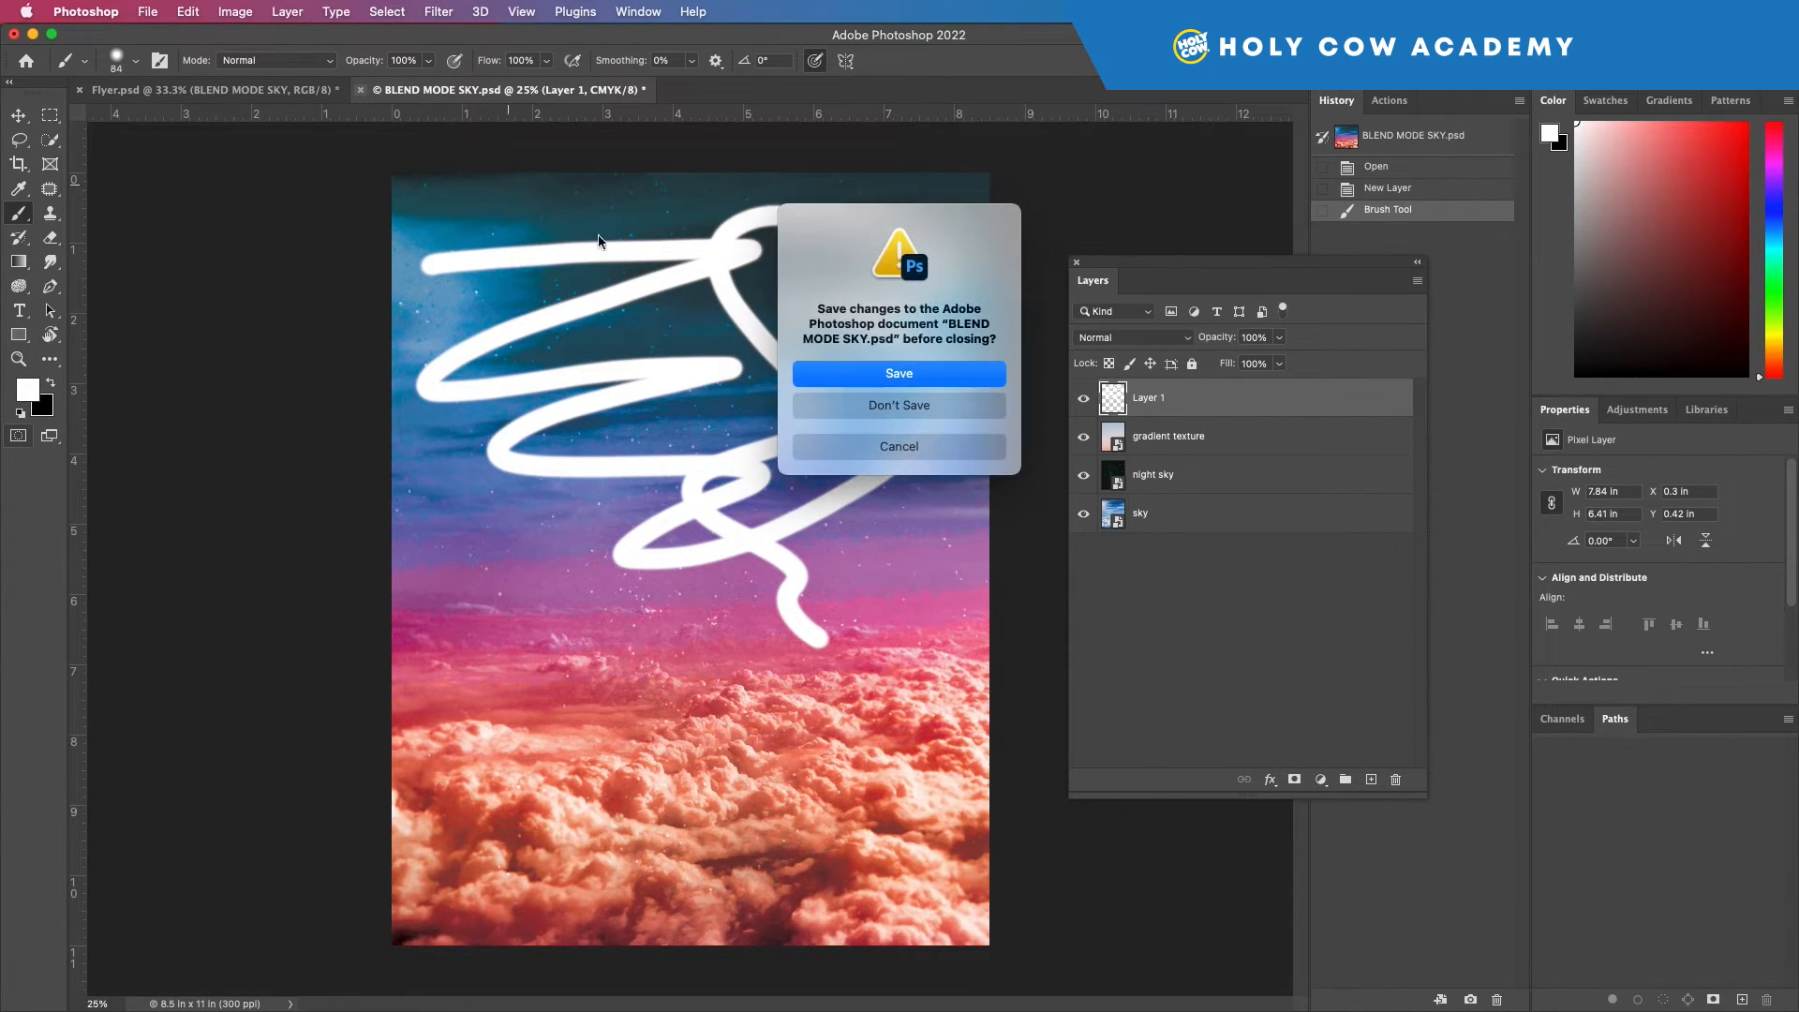
left_click(922, 373)
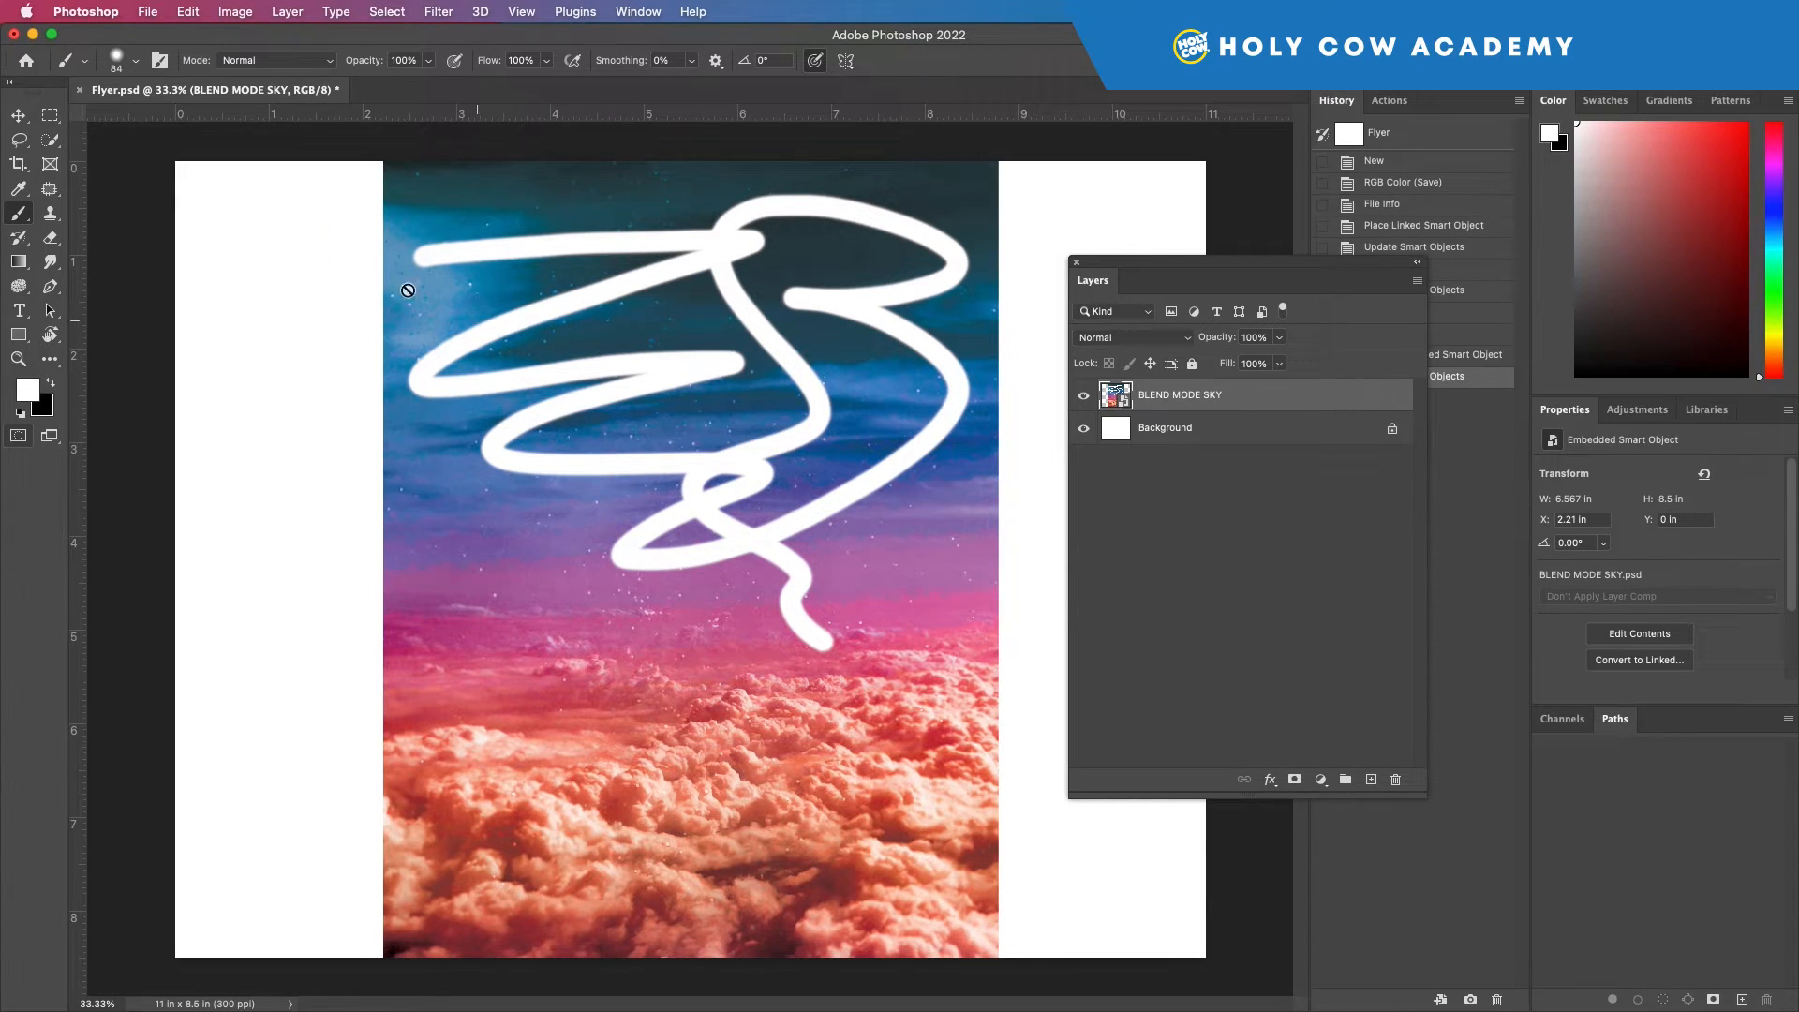
left_click(19, 115)
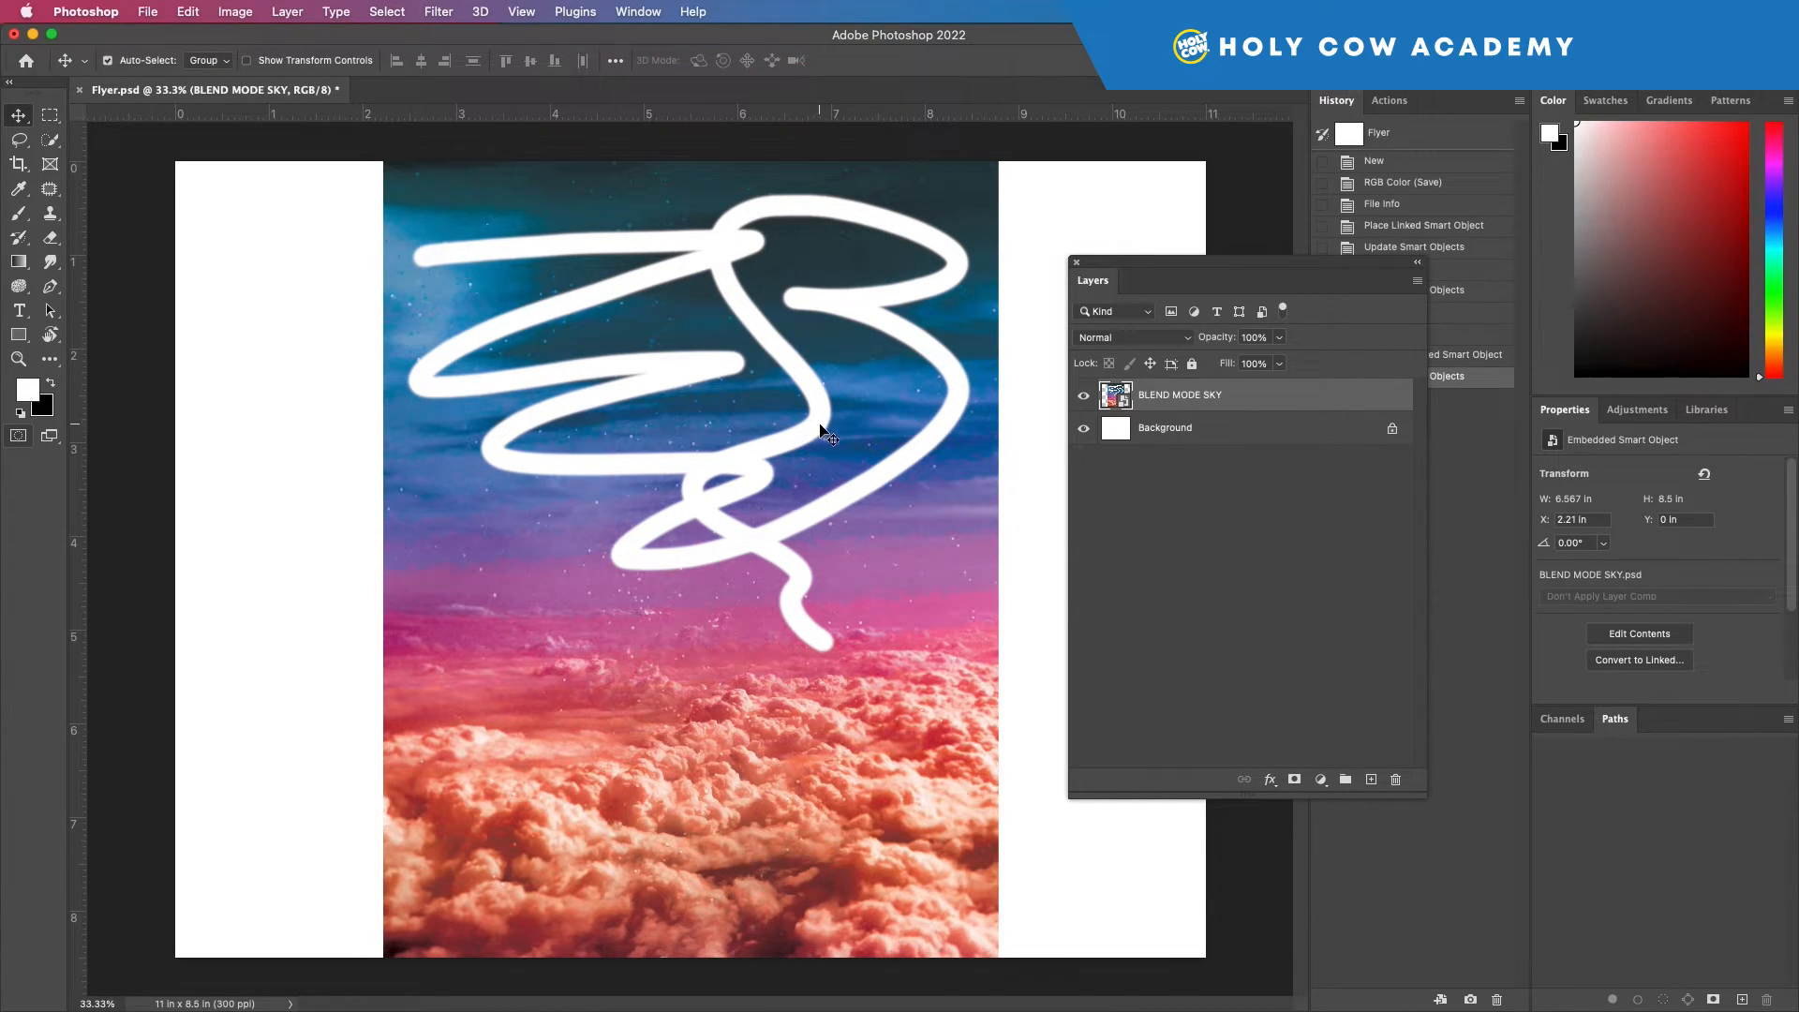
left_click_drag(792, 375, 626, 367)
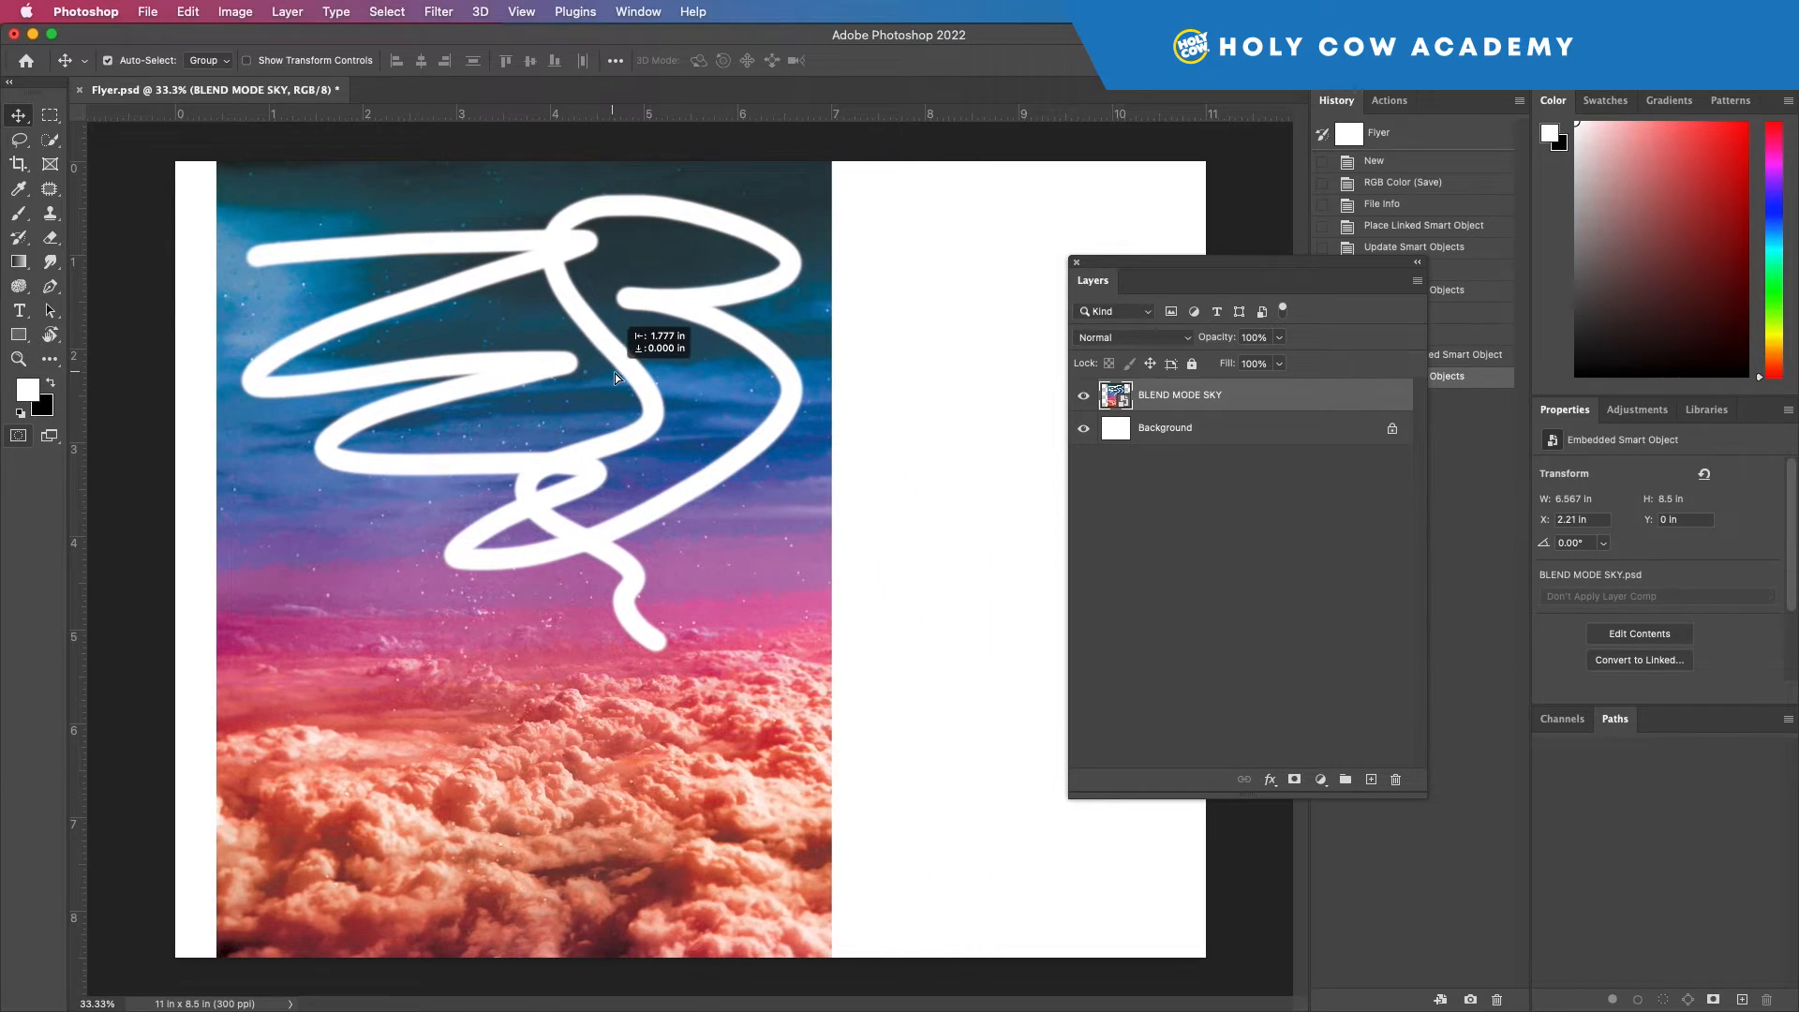
left_click(148, 11)
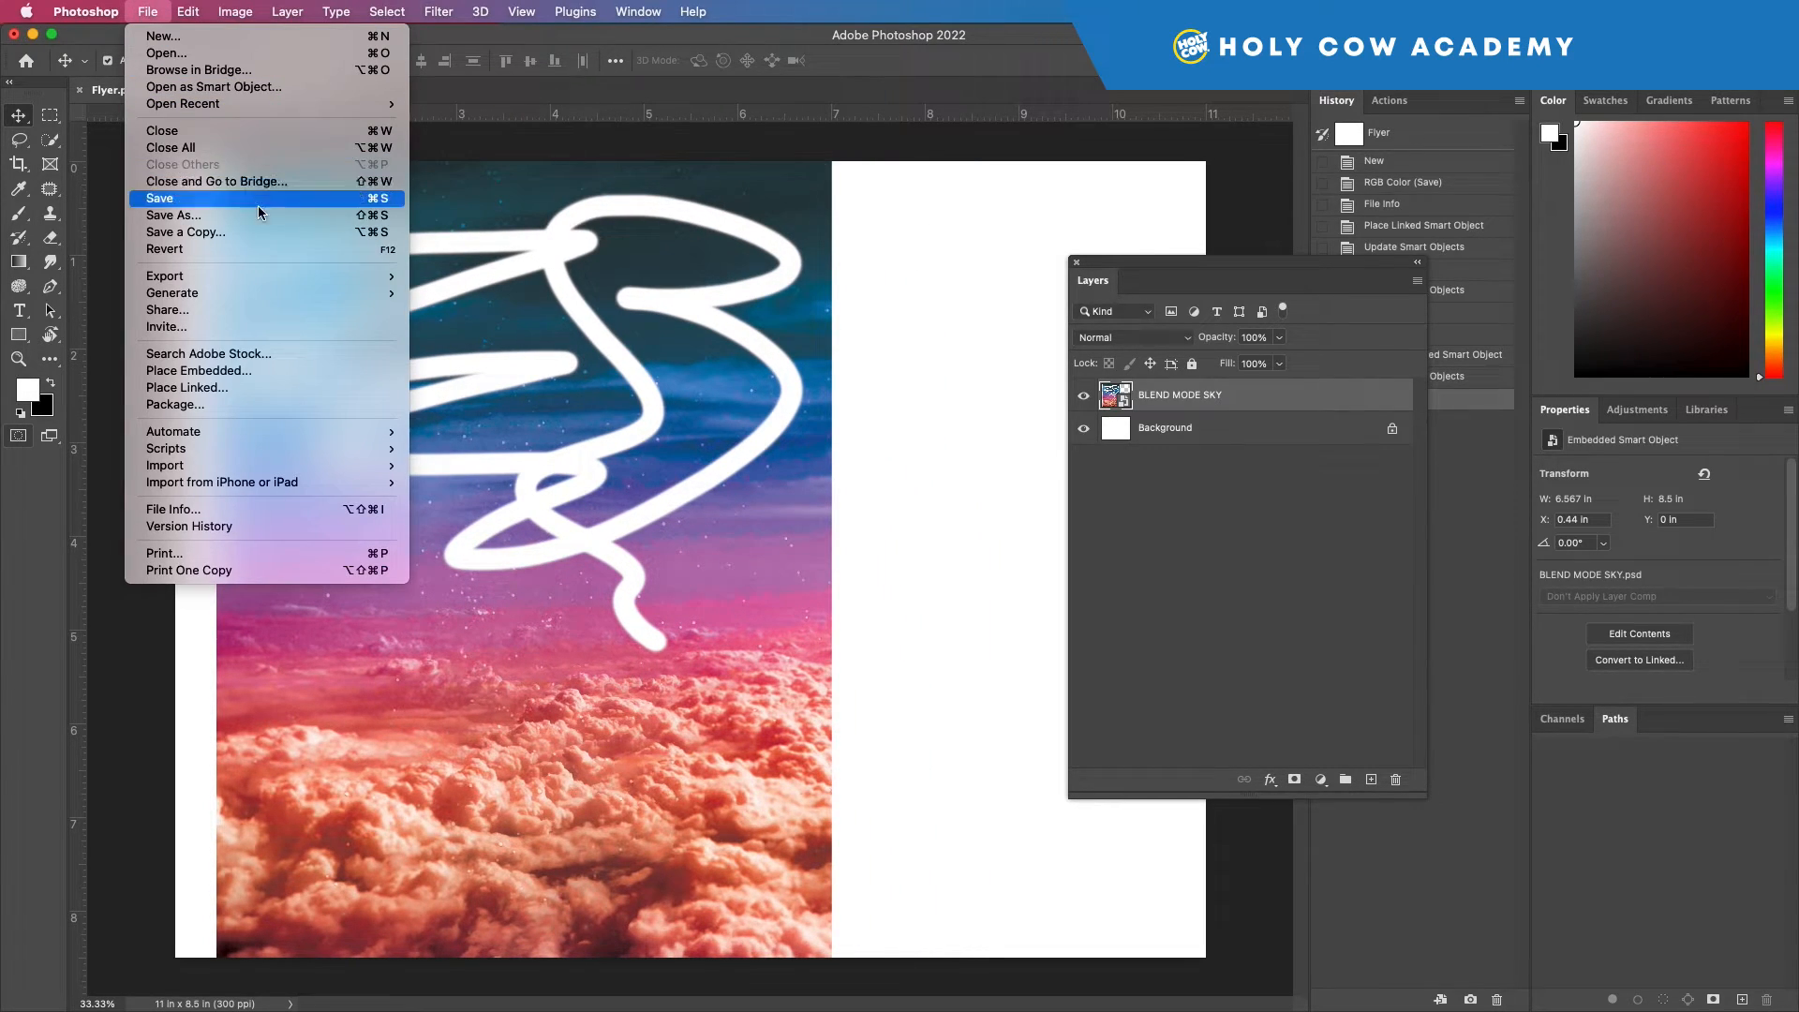
left_click(249, 375)
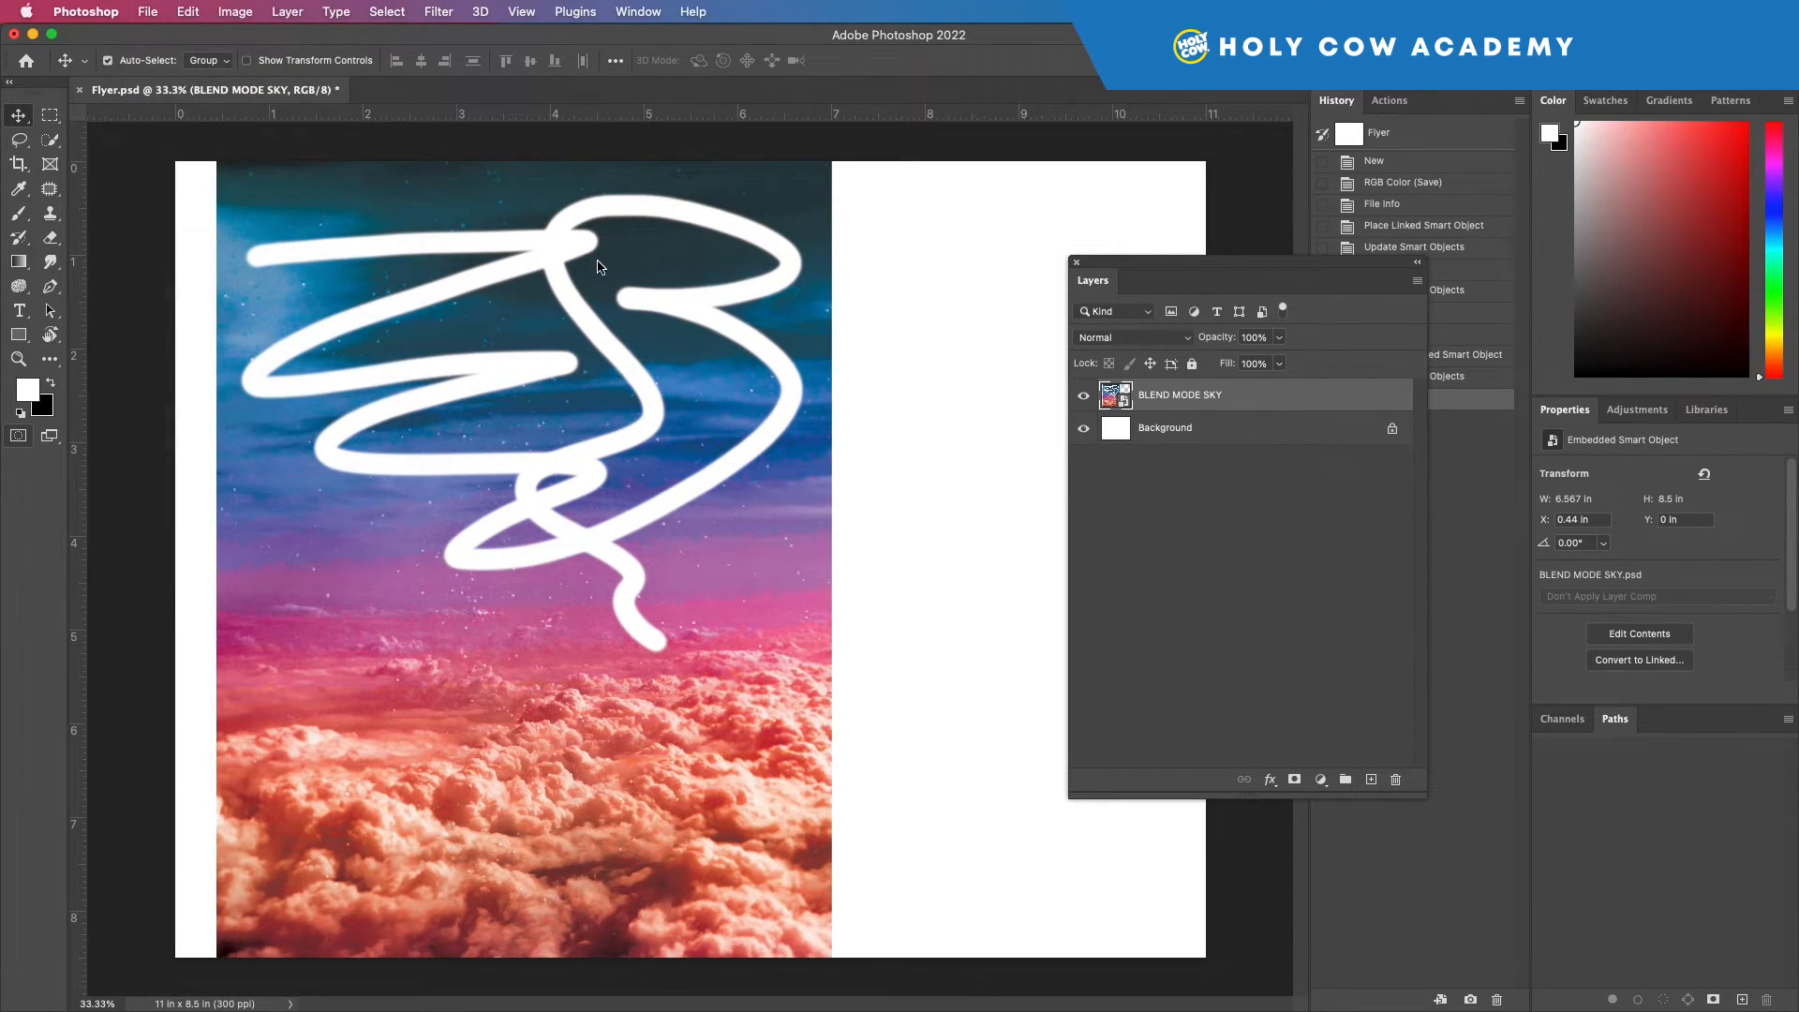
left_click(734, 246)
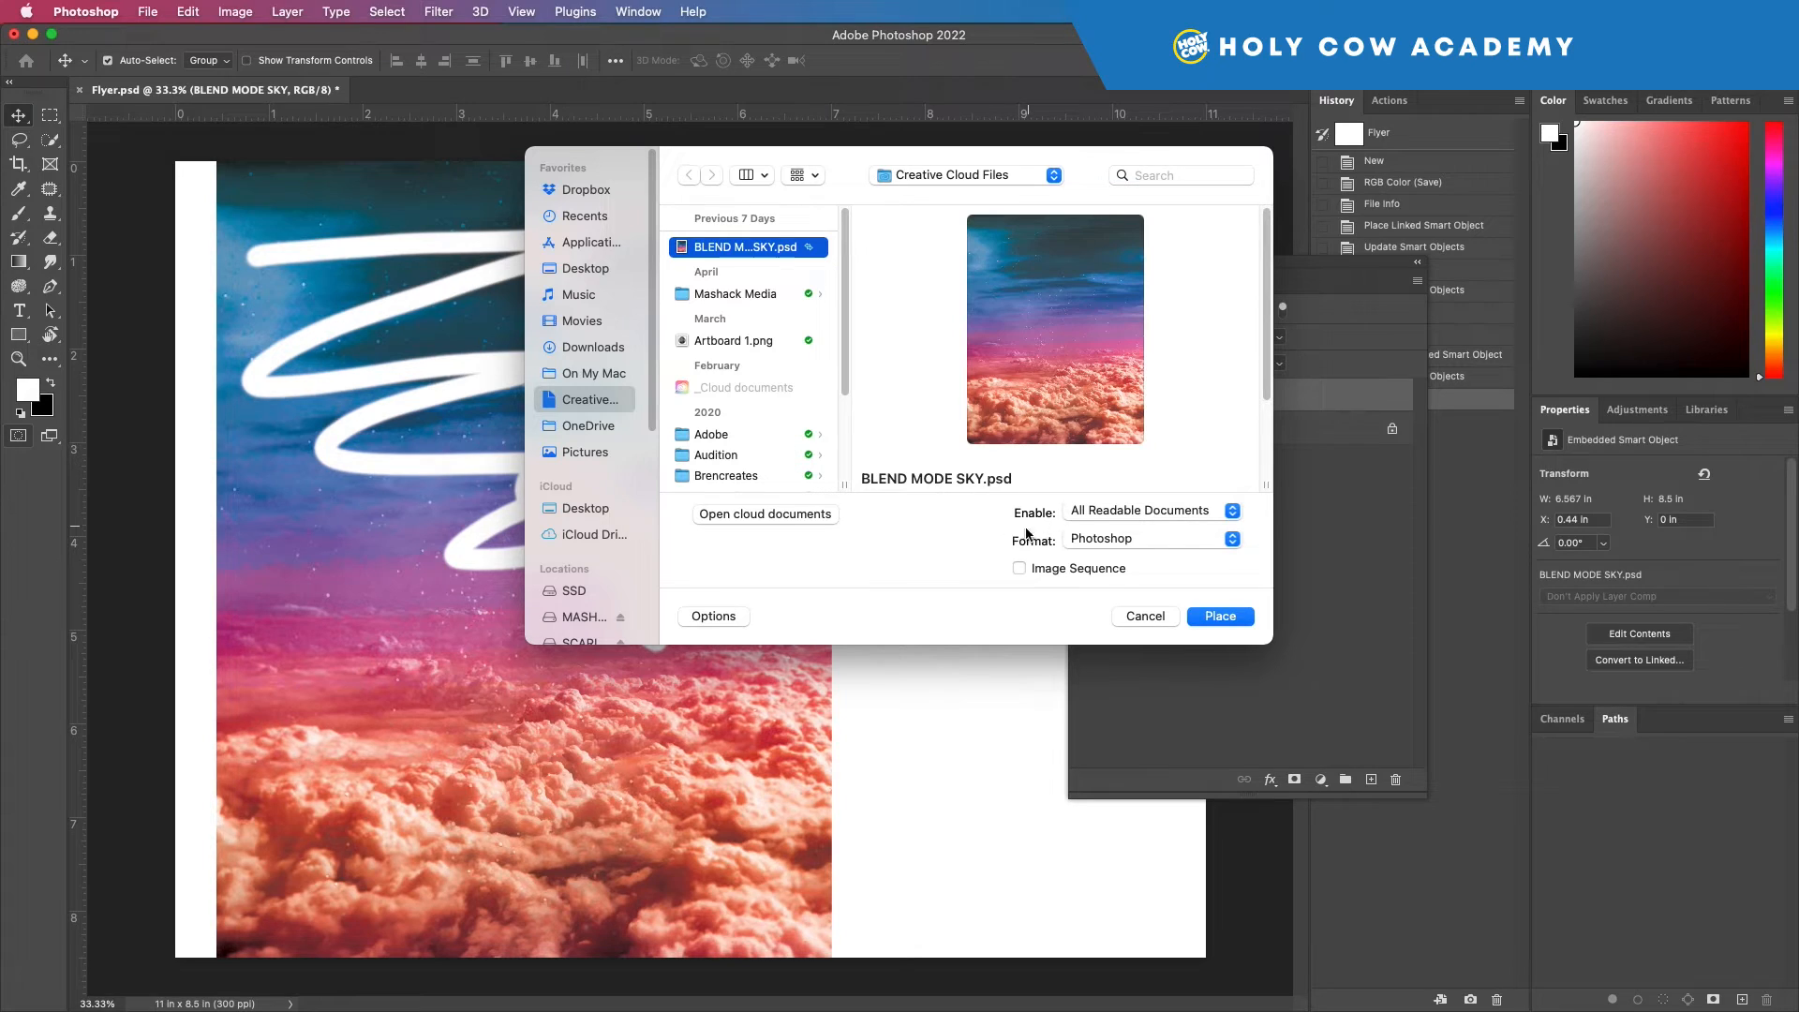
left_click(1148, 617)
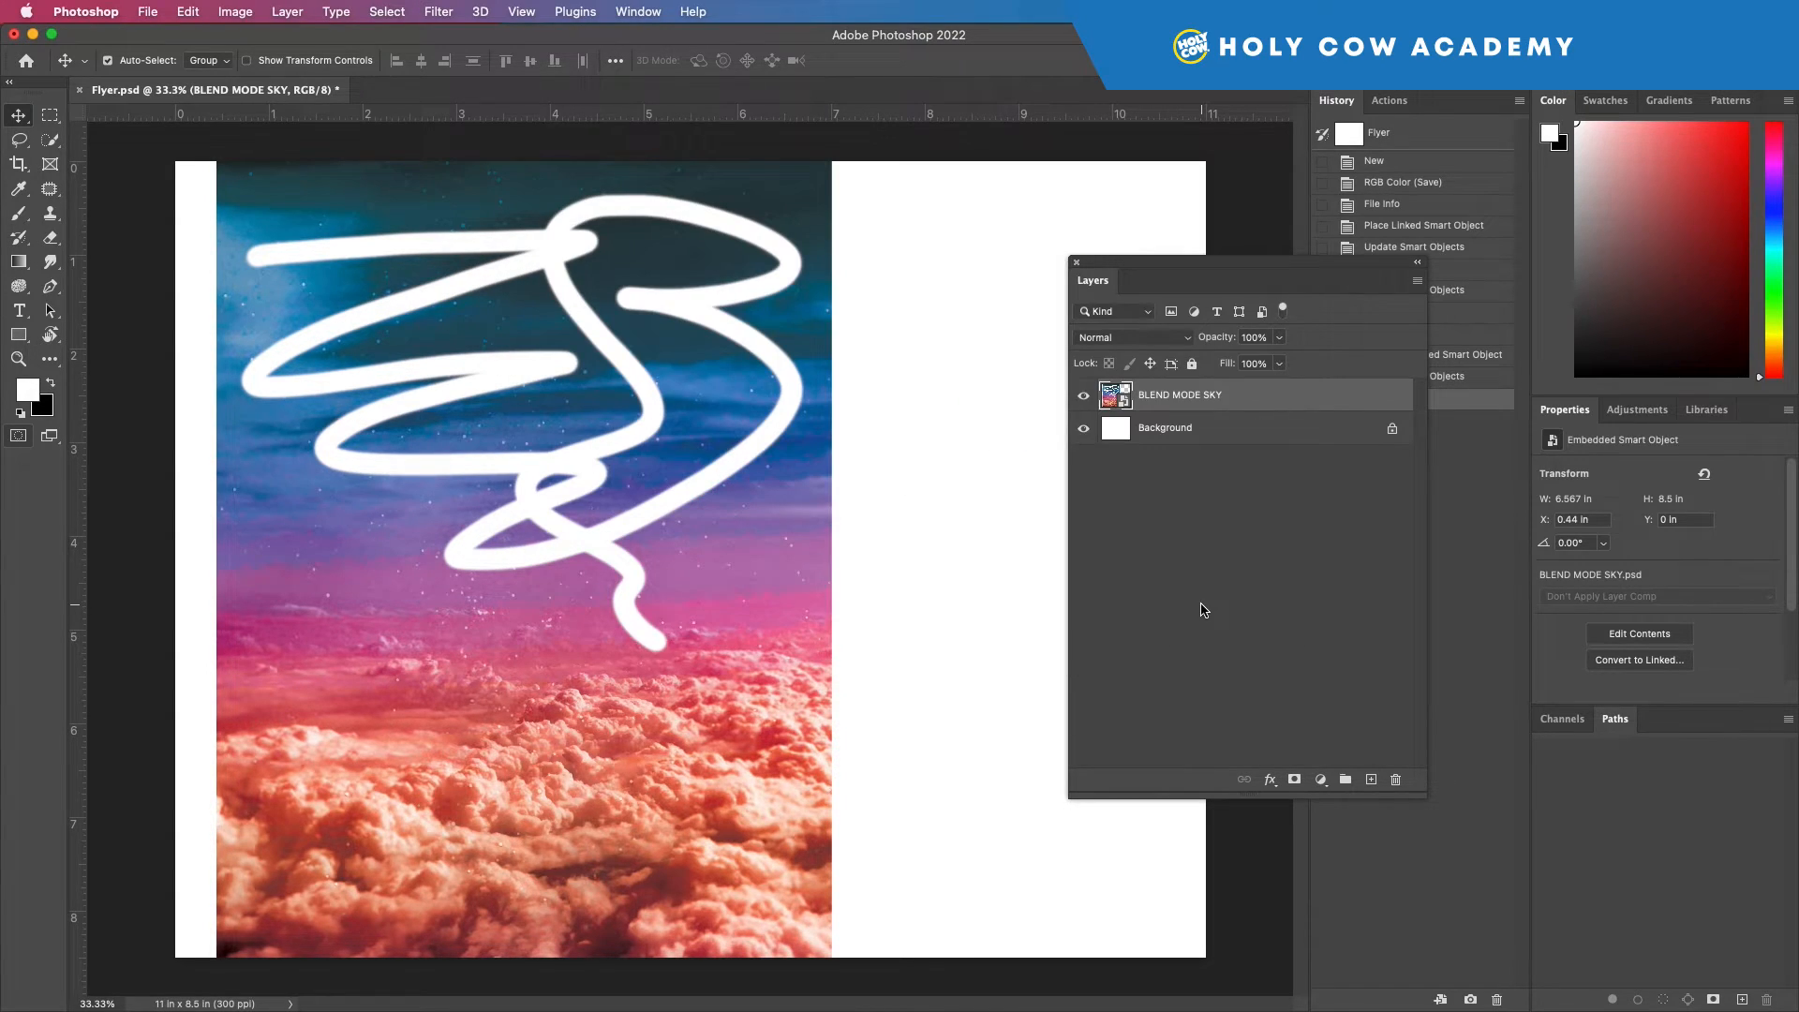
Delete the scribbled embedded BLEND MODE SKY layer from the flyer
key("Delete")
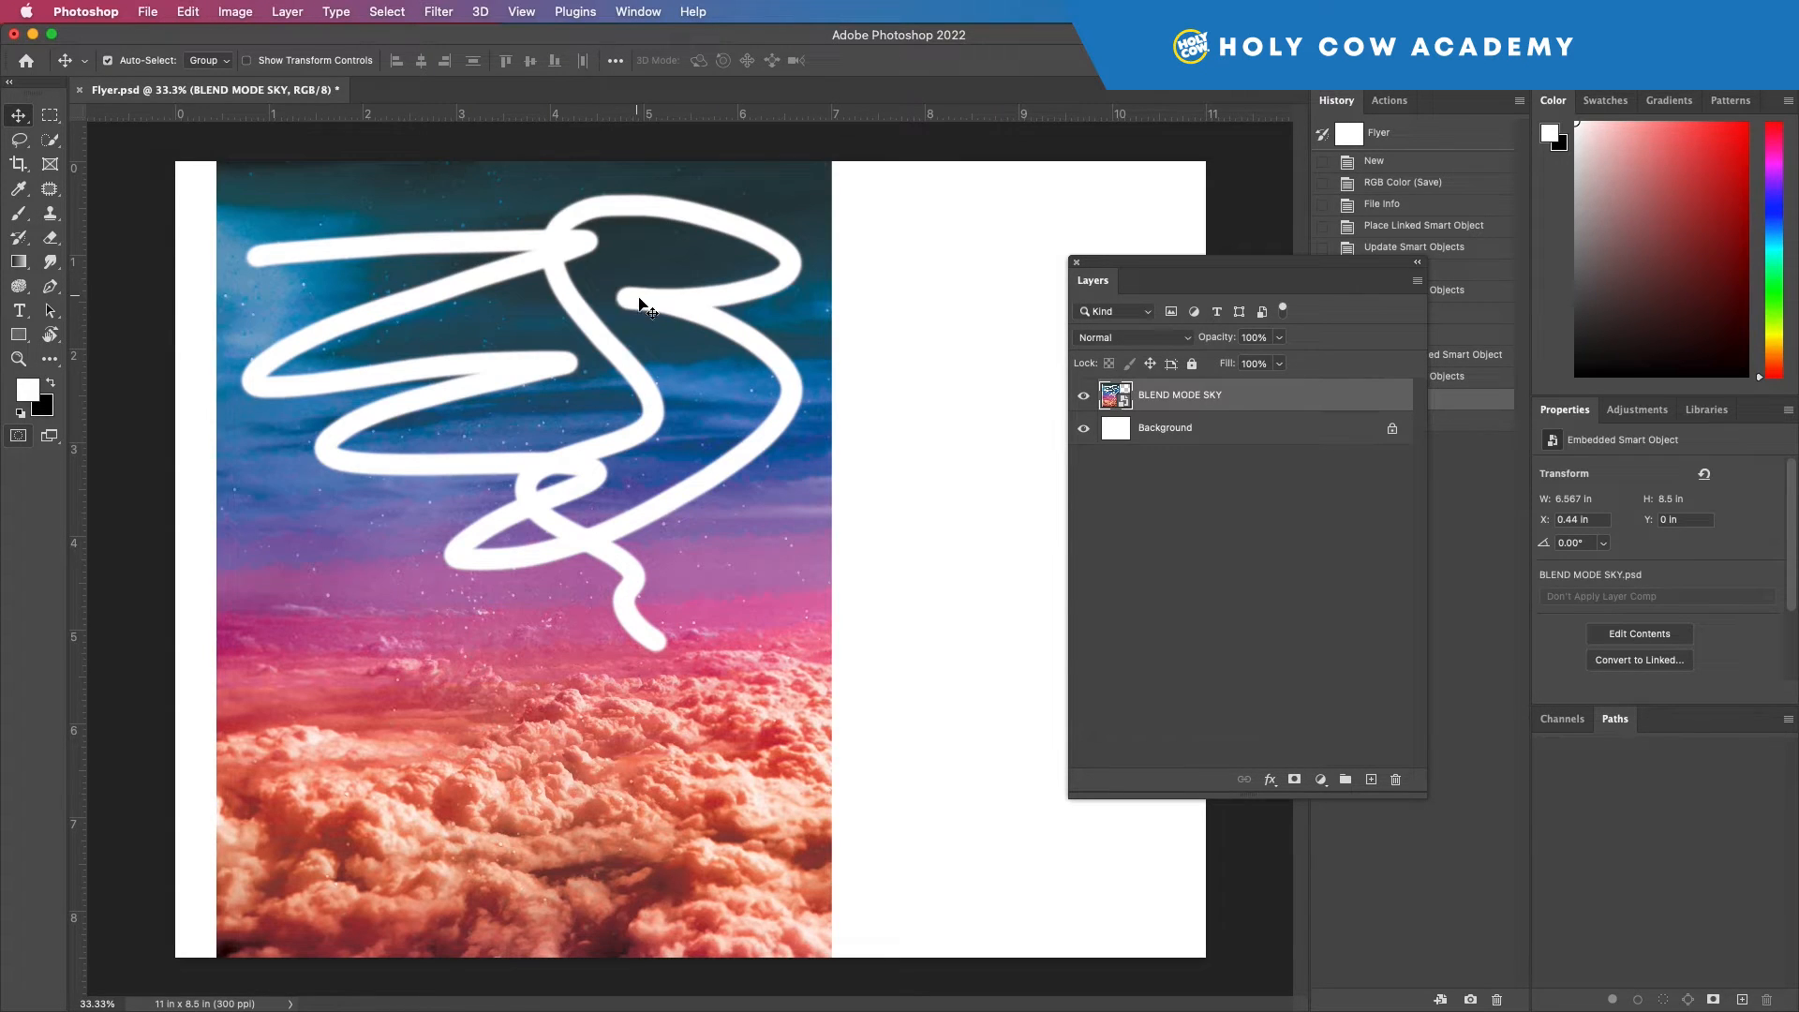
mouse_move(413, 305)
left_mouse_down()
mouse_move(496, 305)
mouse_move(556, 365)
mouse_move(508, 291)
left_mouse_up()
key("Delete")
Place BLEND MODE SKY.psd from the Creative Cloud Files folder into the empty flyer as an embedded smart object
left_click(148, 11)
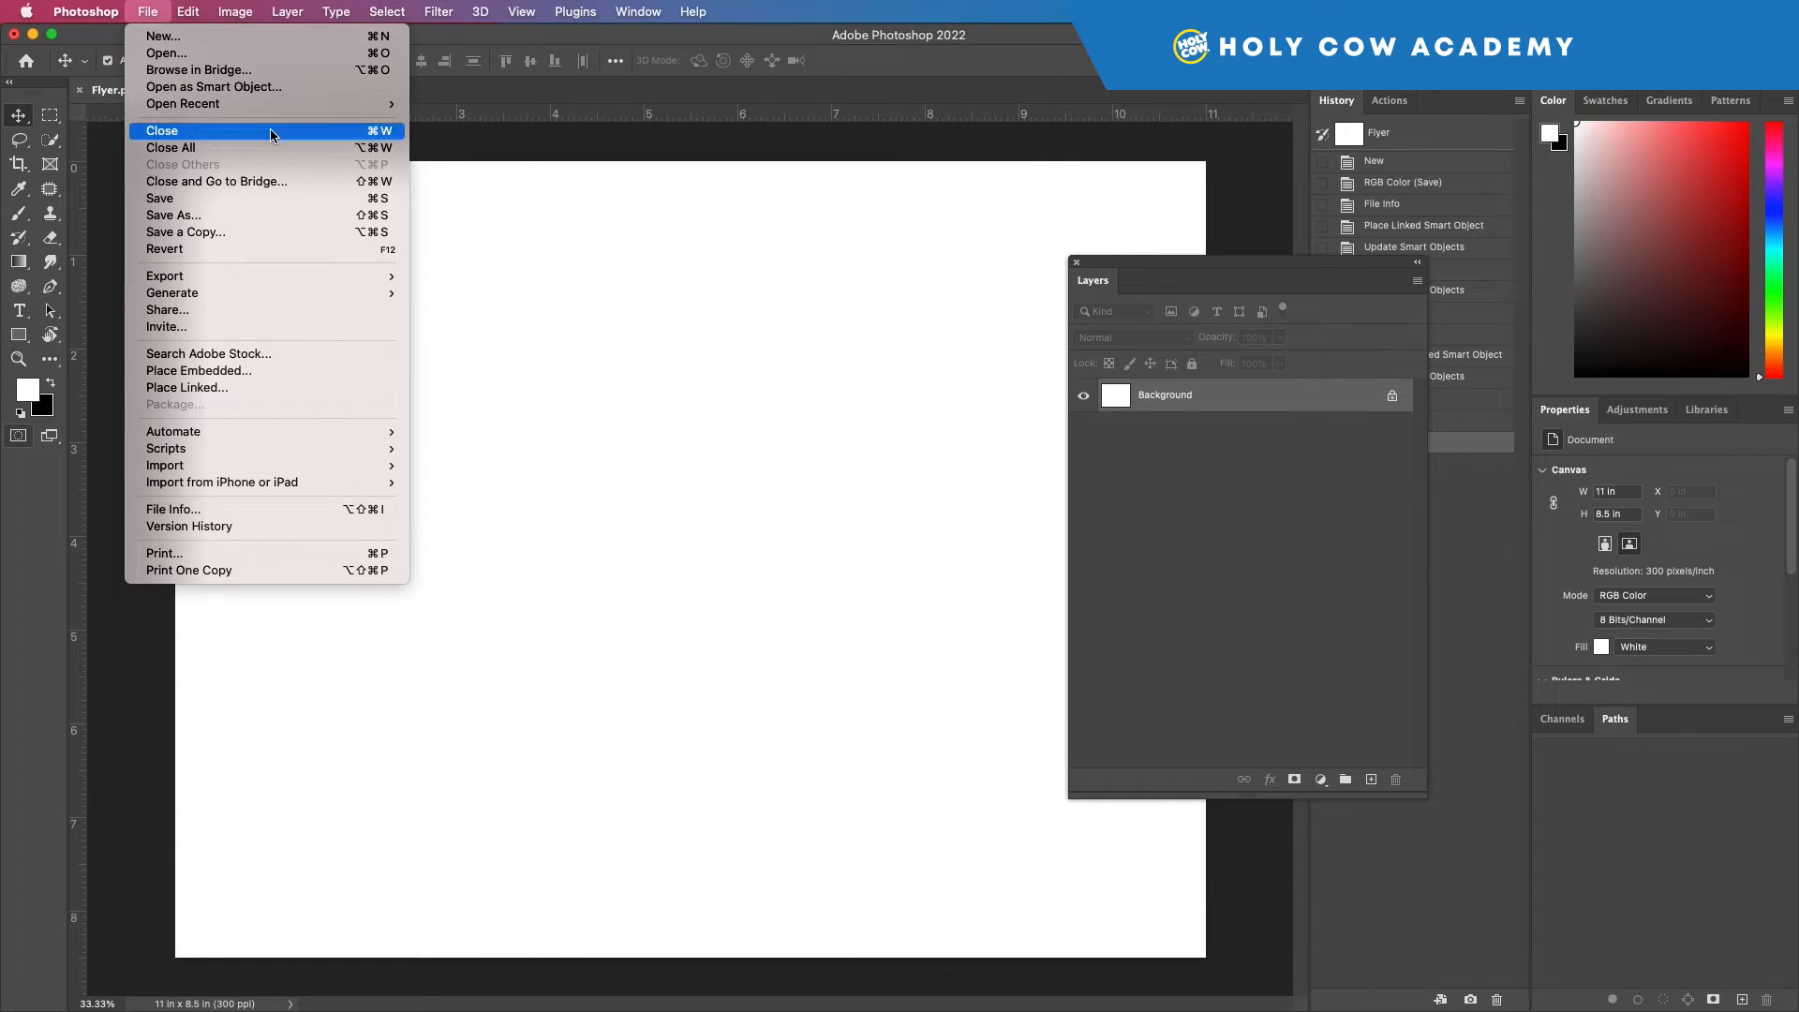
left_click(253, 370)
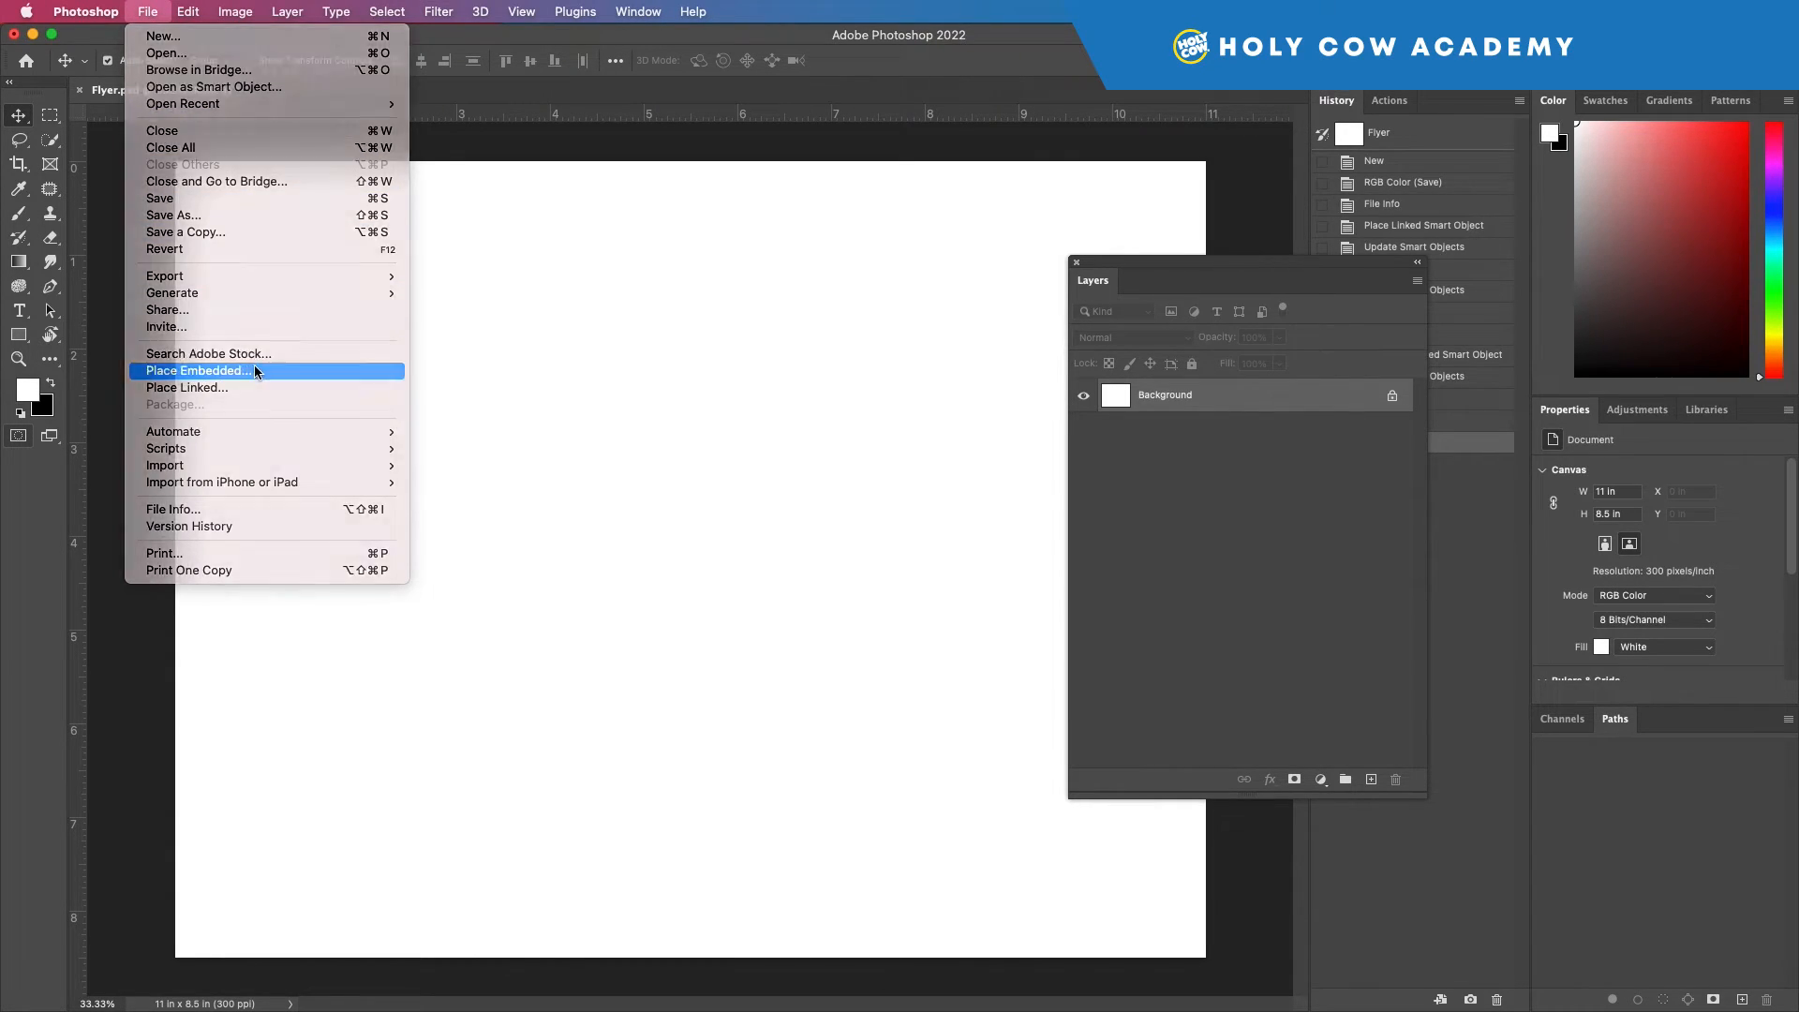
left_click(755, 248)
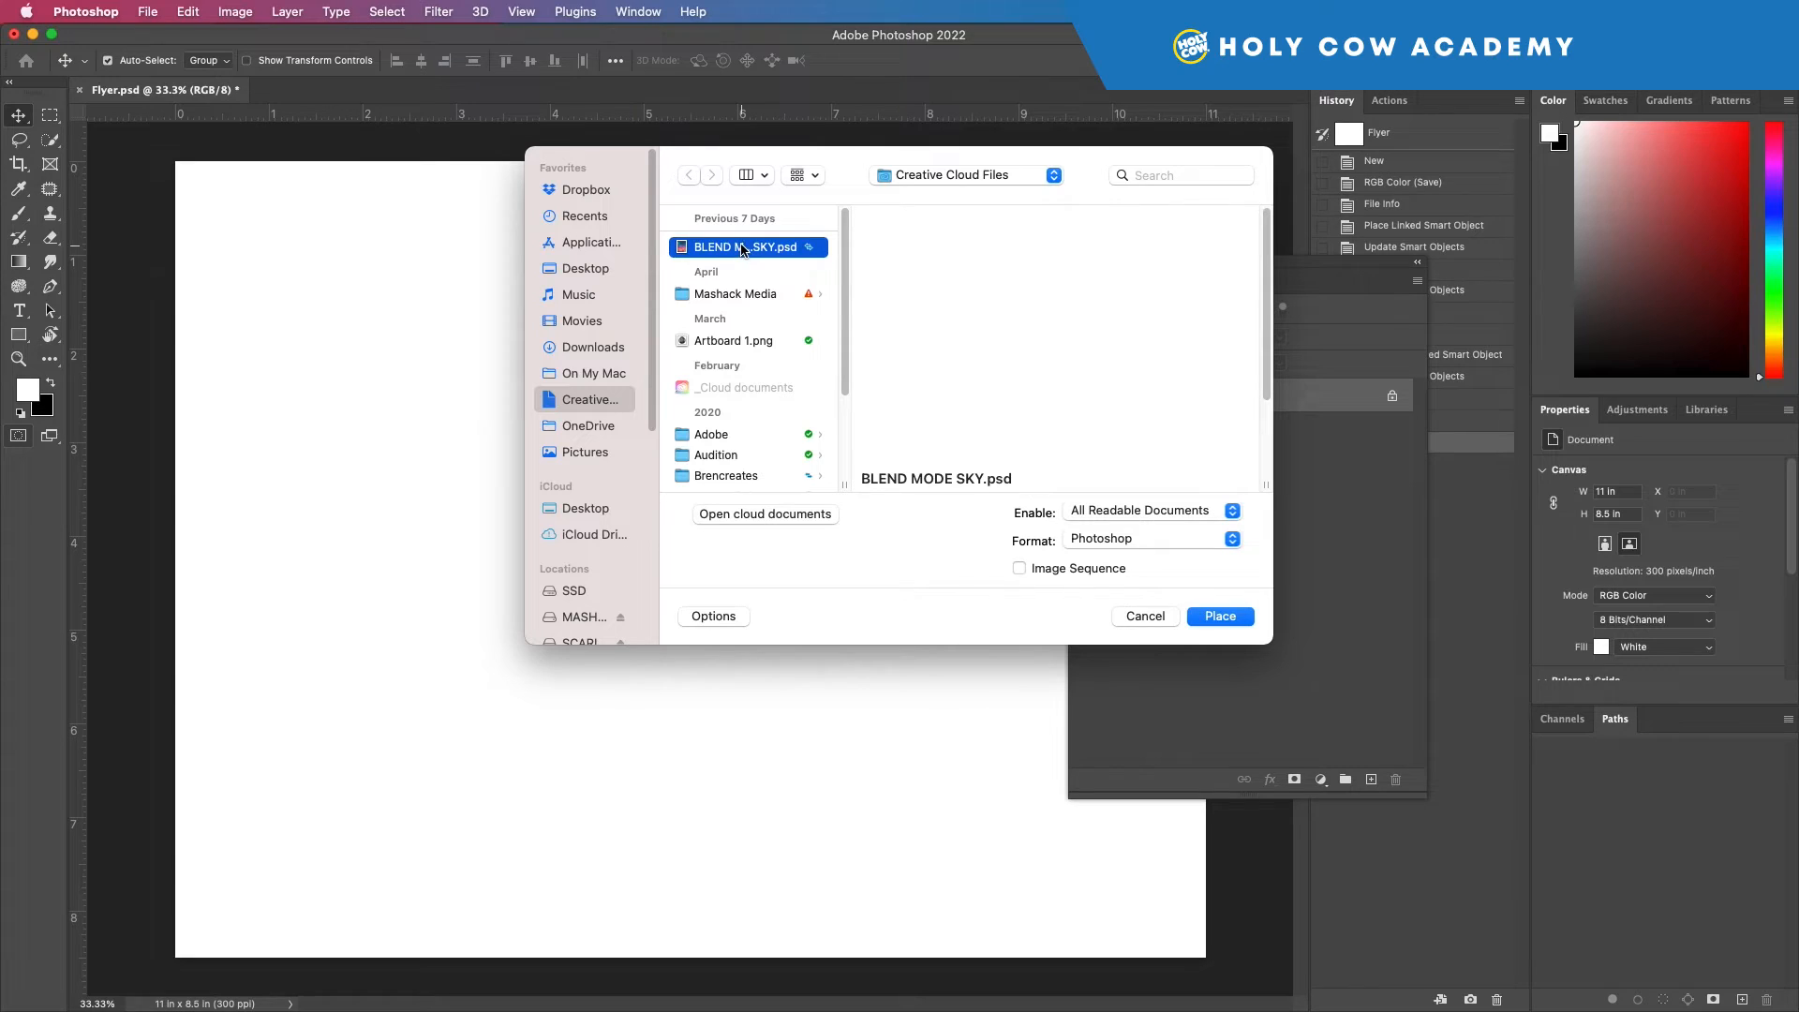
left_click(1211, 617)
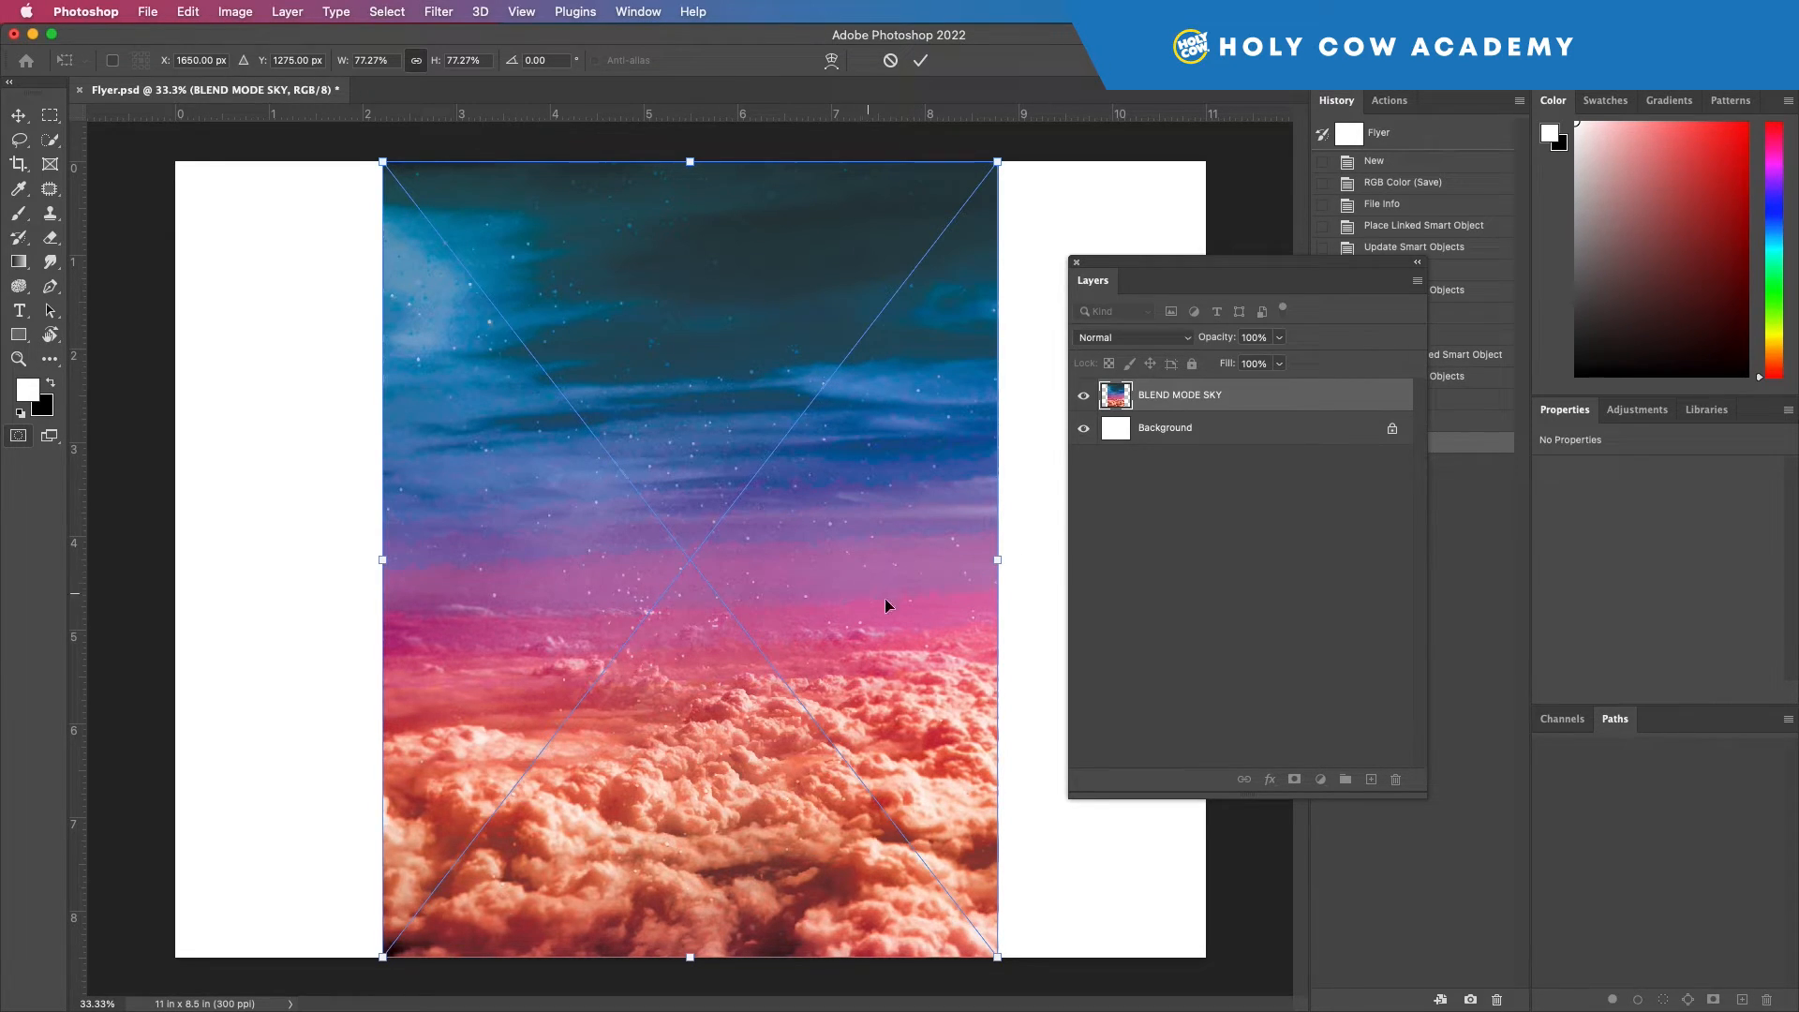
Try stretching the placed sky to about 68% by 51% and distorting its upper-right corner inward, and cancel the placement
left_click_drag(999, 162, 696, 397)
left_click_drag(630, 515, 583, 374)
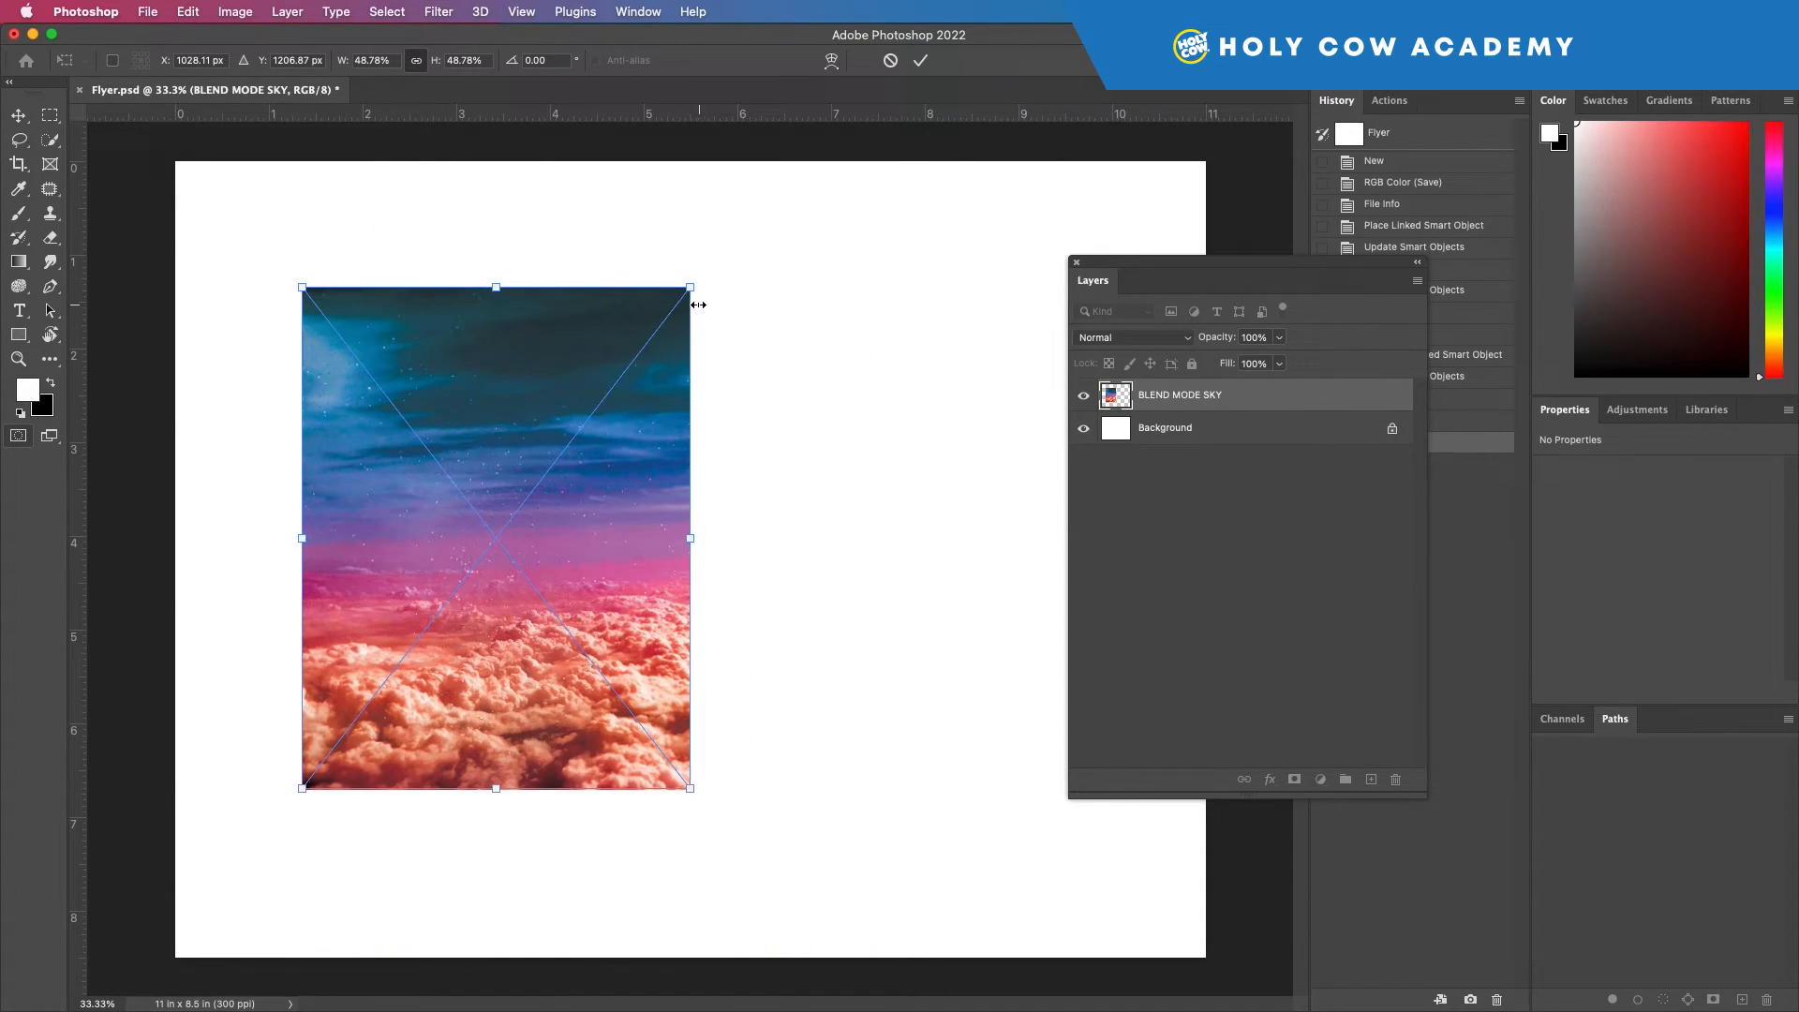
left_click_drag(693, 289, 842, 265)
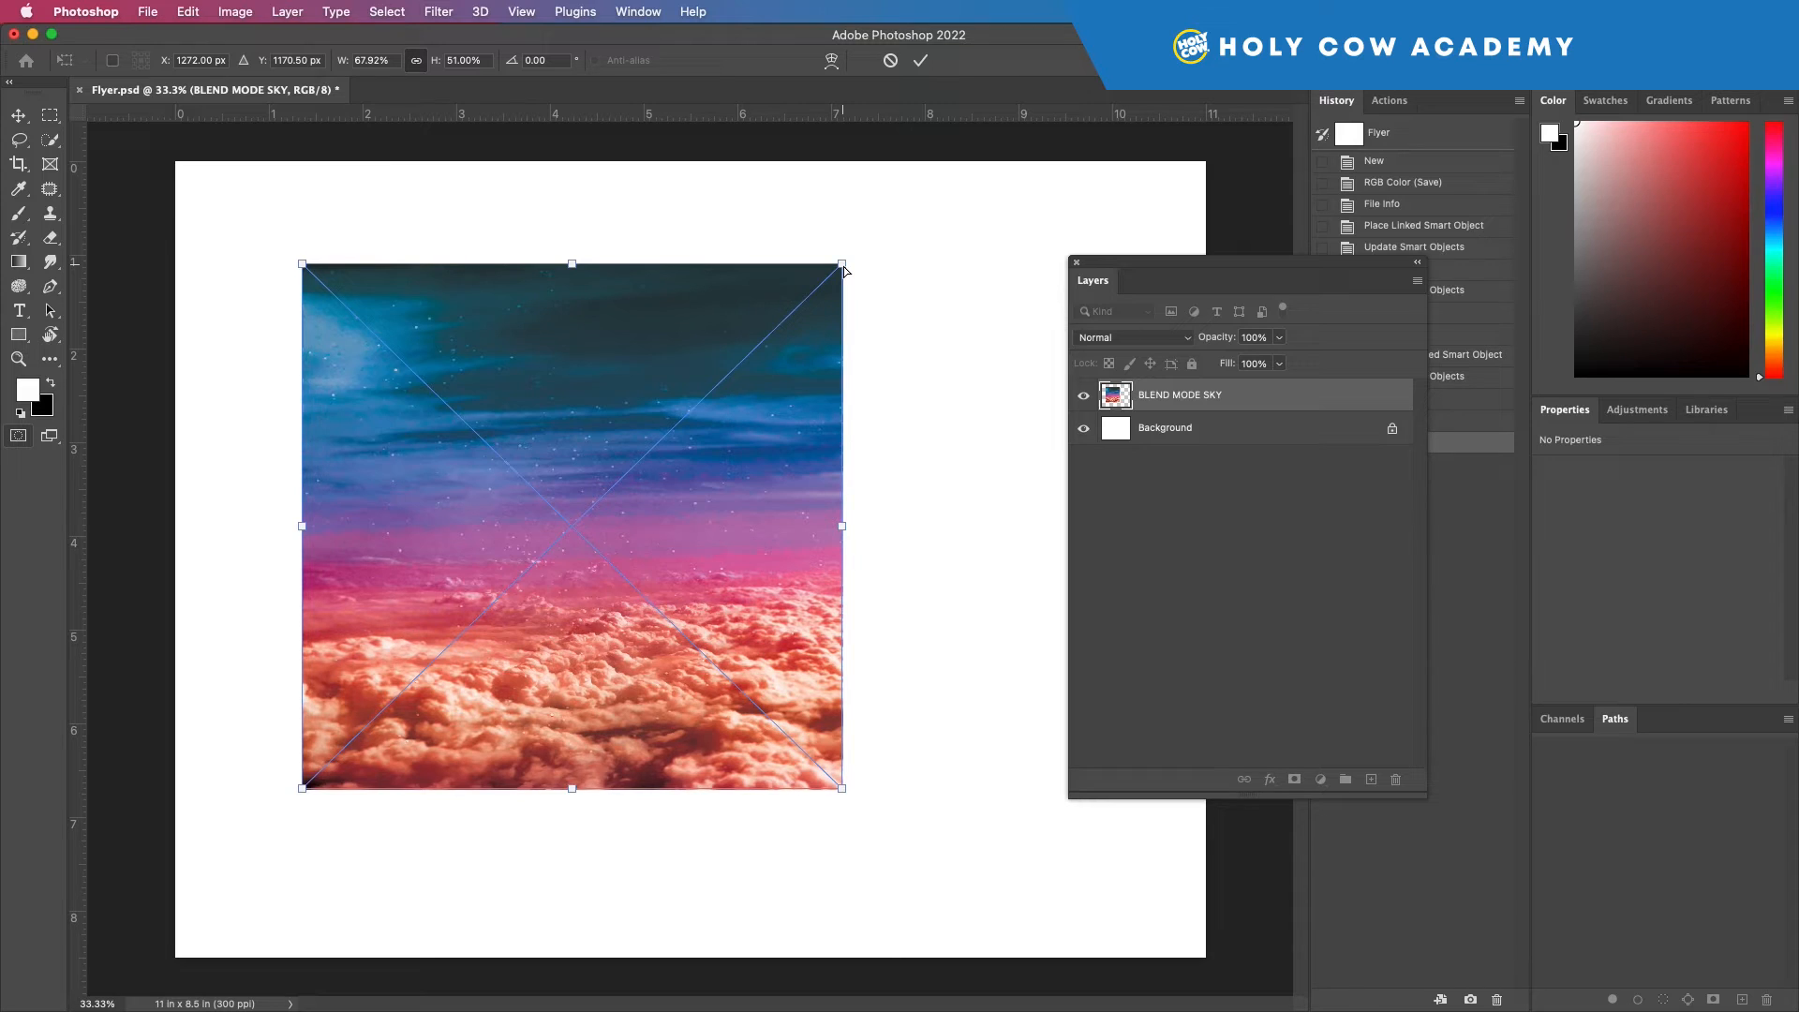
left_click_drag(846, 272, 629, 281)
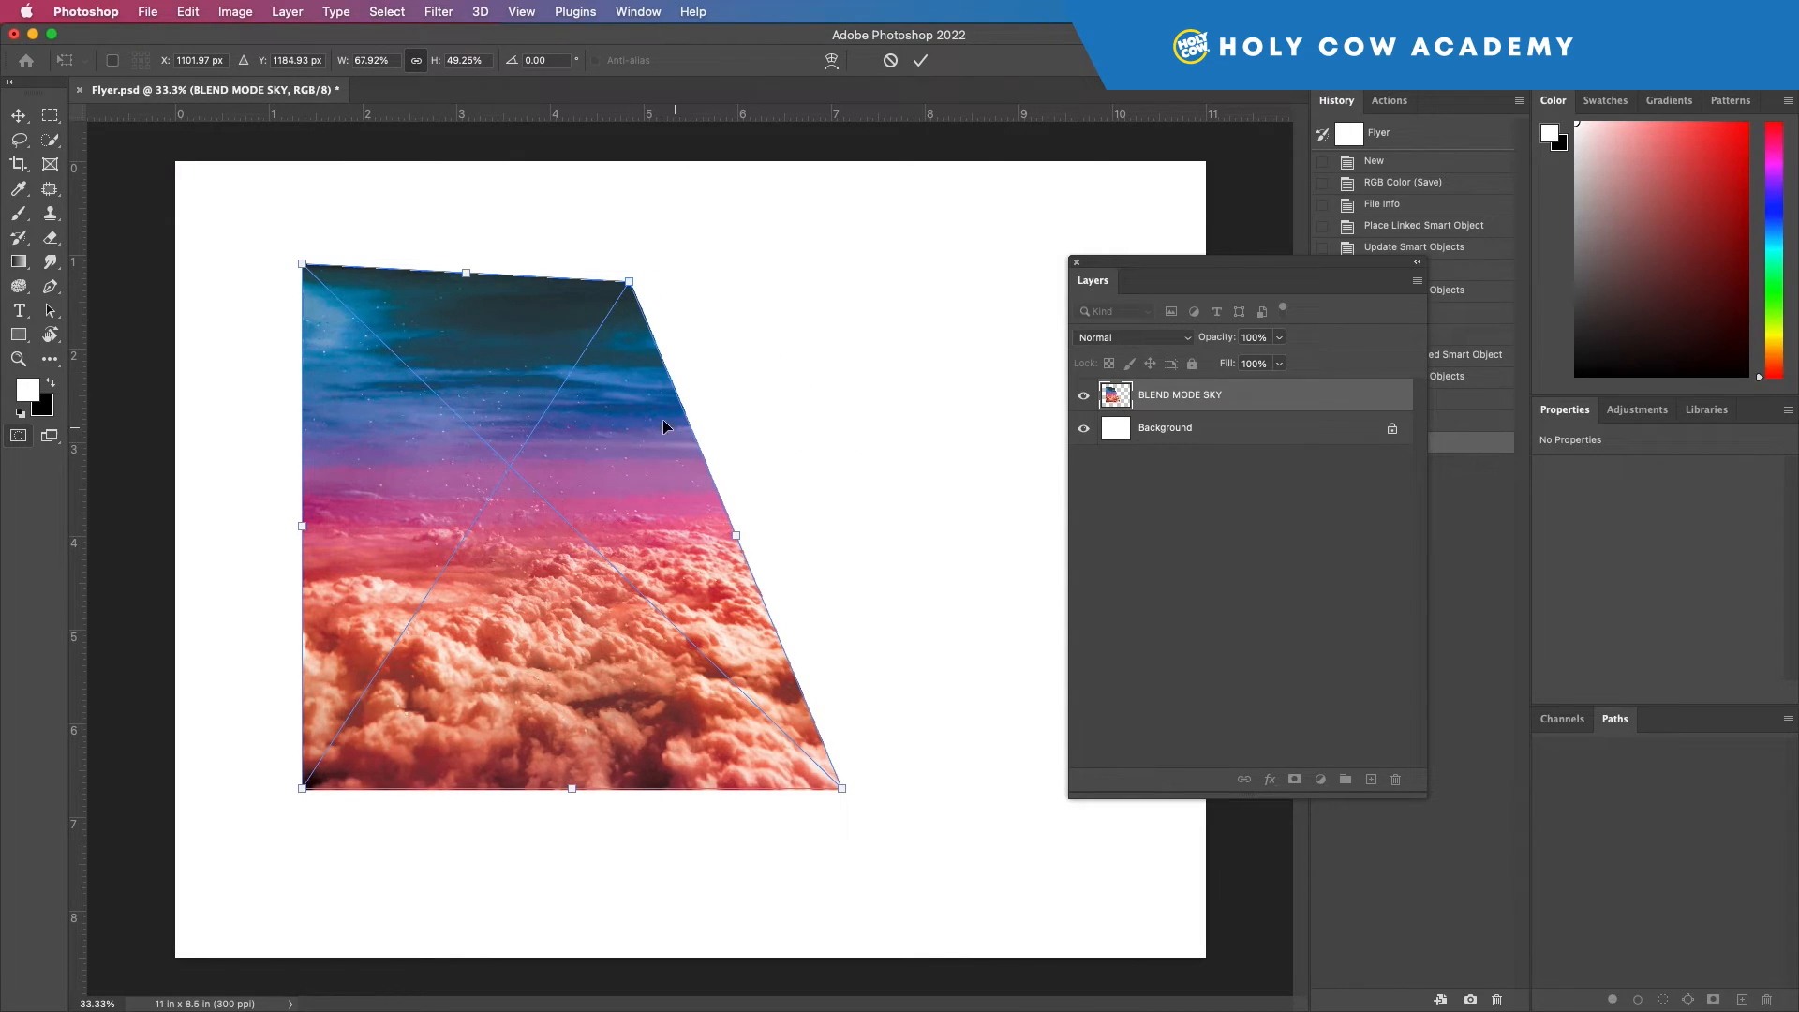
key("Escape")
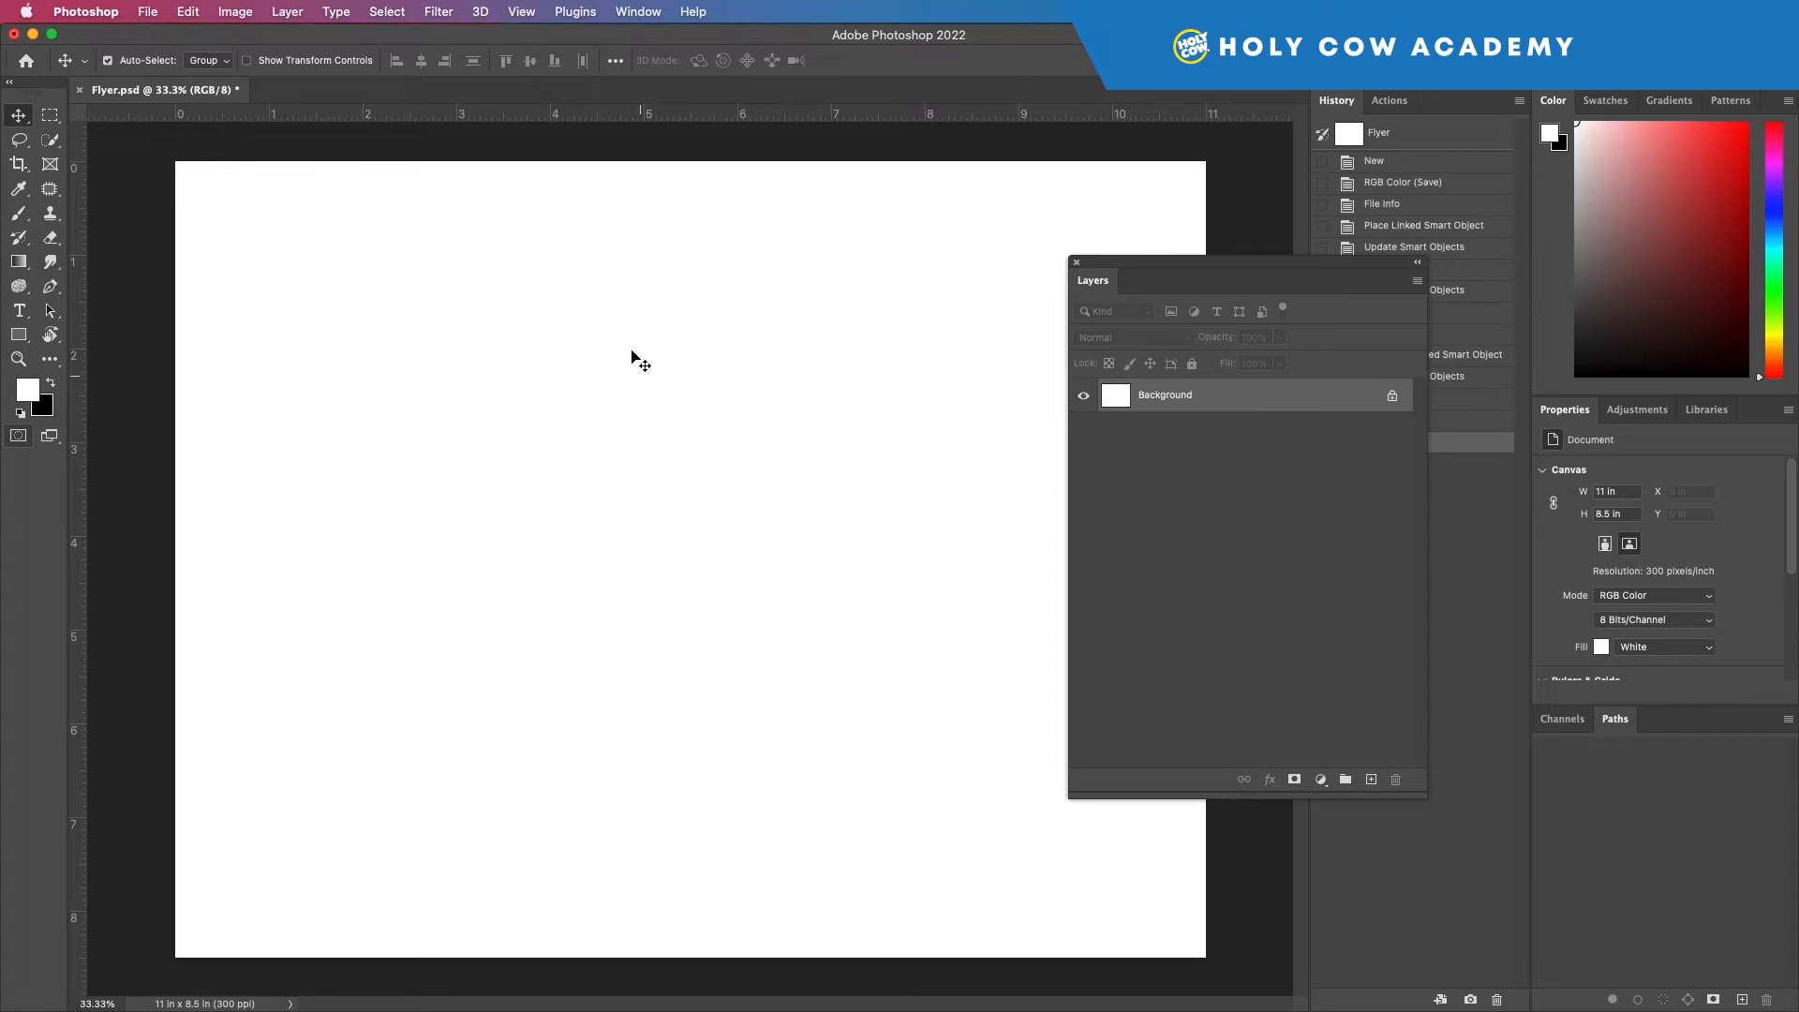
Place BLEND MODE SKY.psd as an embedded smart object at its default size and move it left to about X 0.21 in
left_click(146, 12)
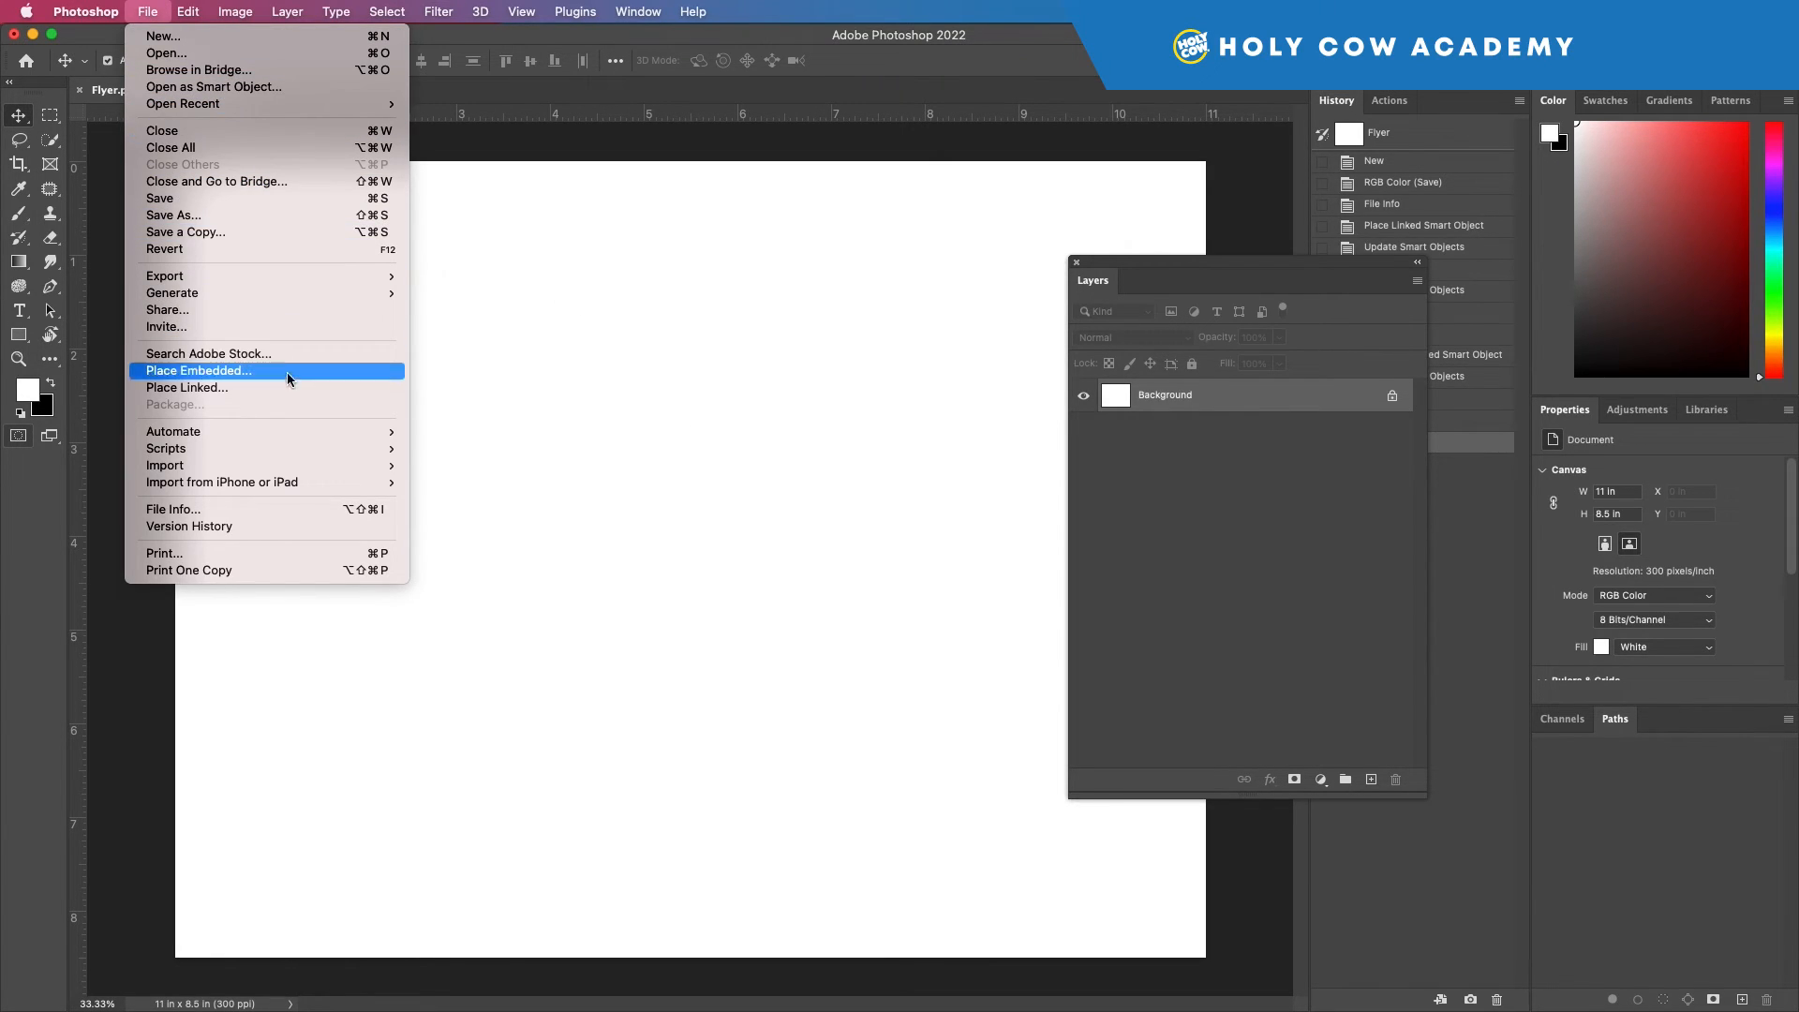
left_click(277, 369)
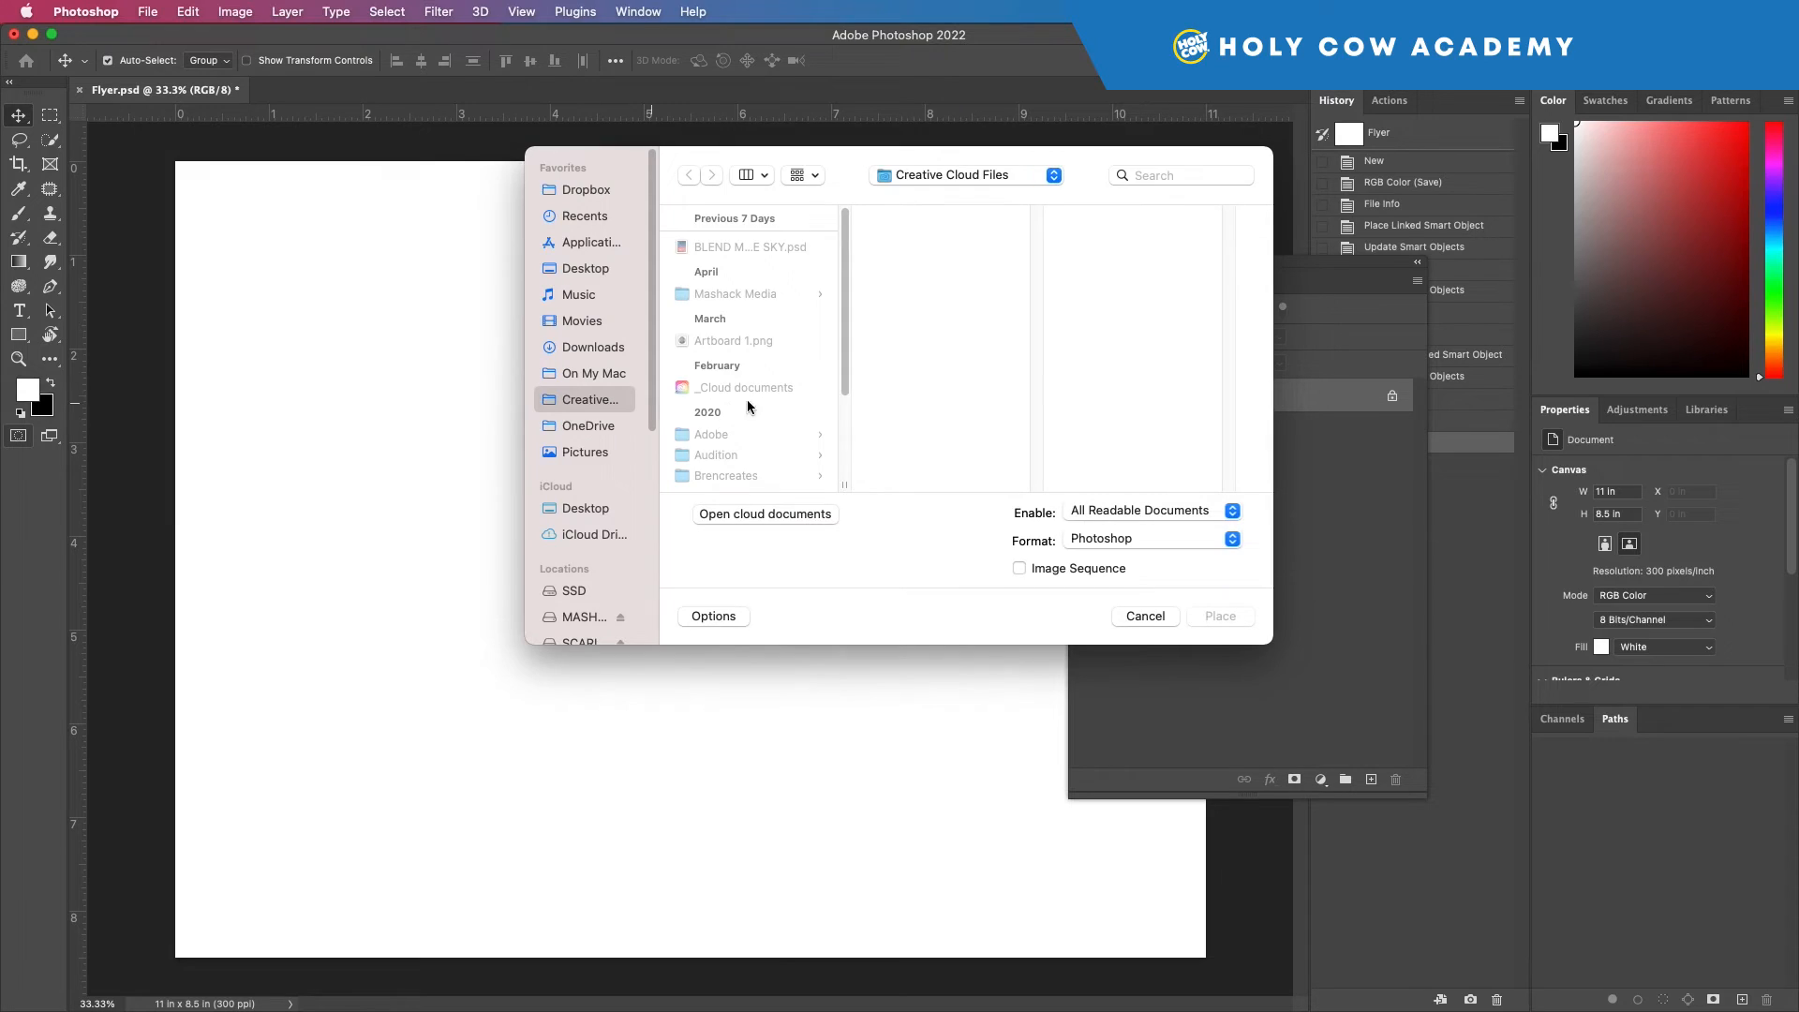
key("Escape")
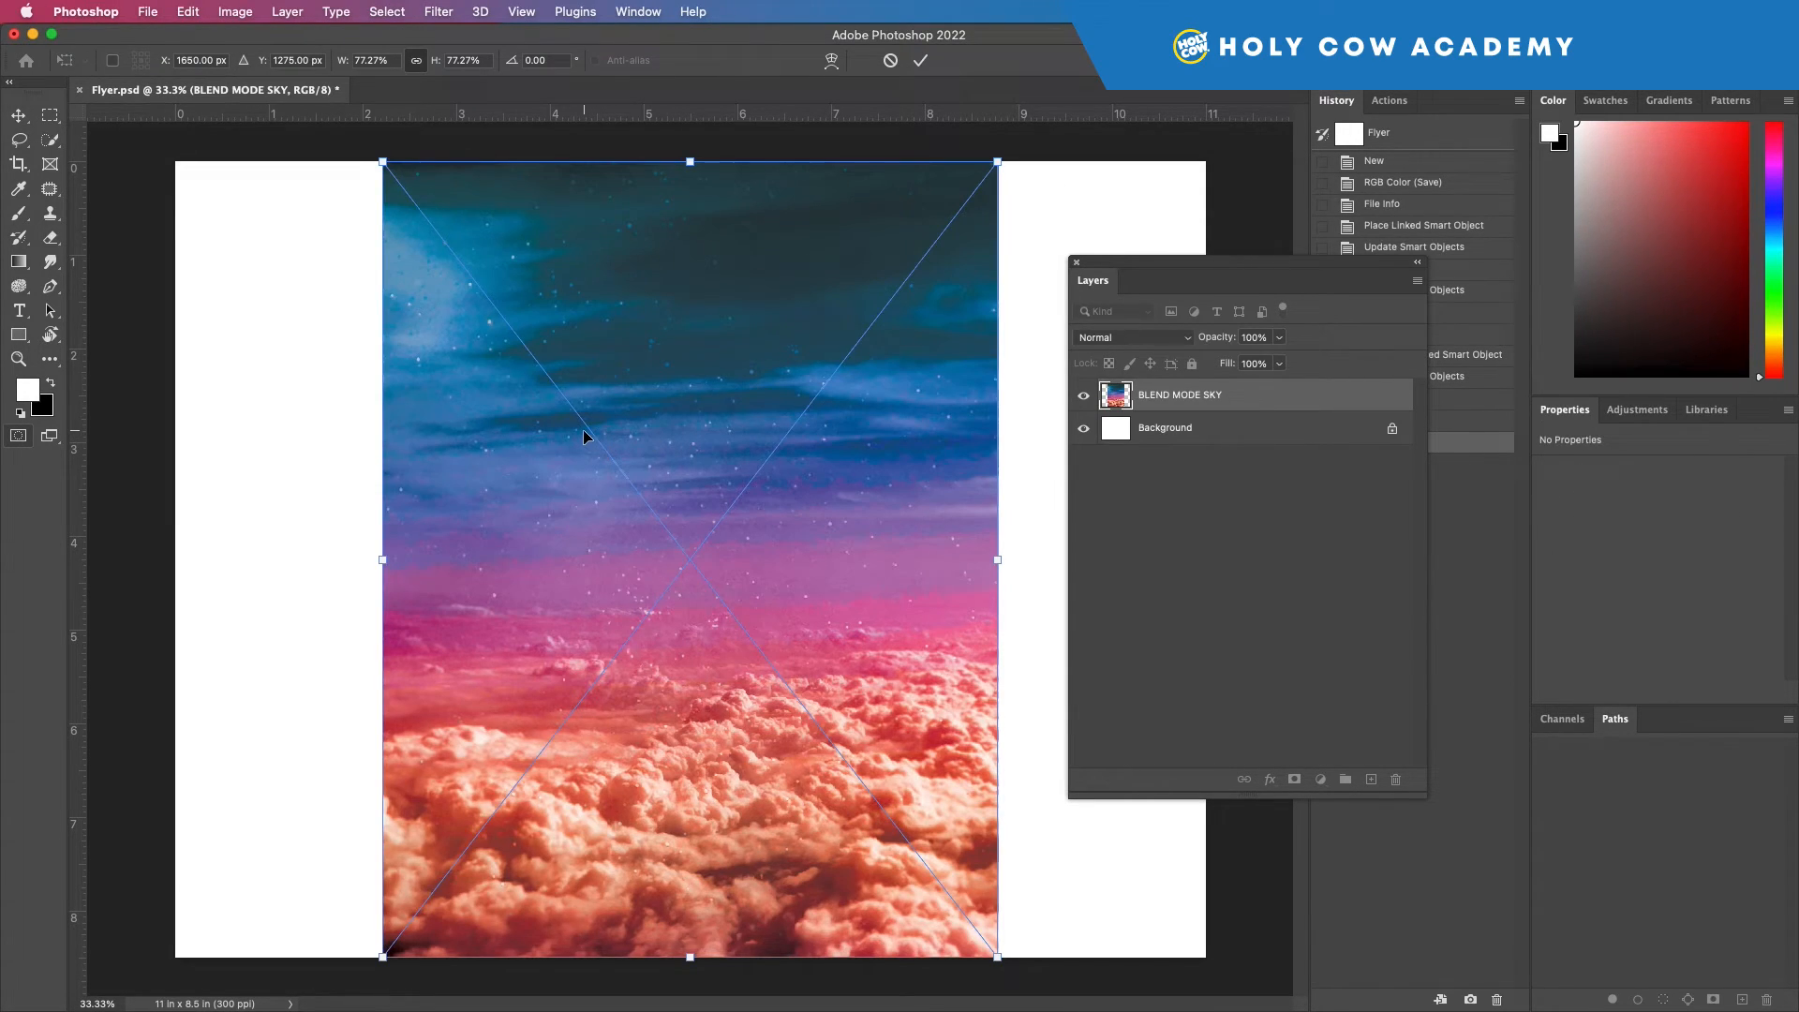
key("Return")
left_click_drag(756, 482, 665, 482)
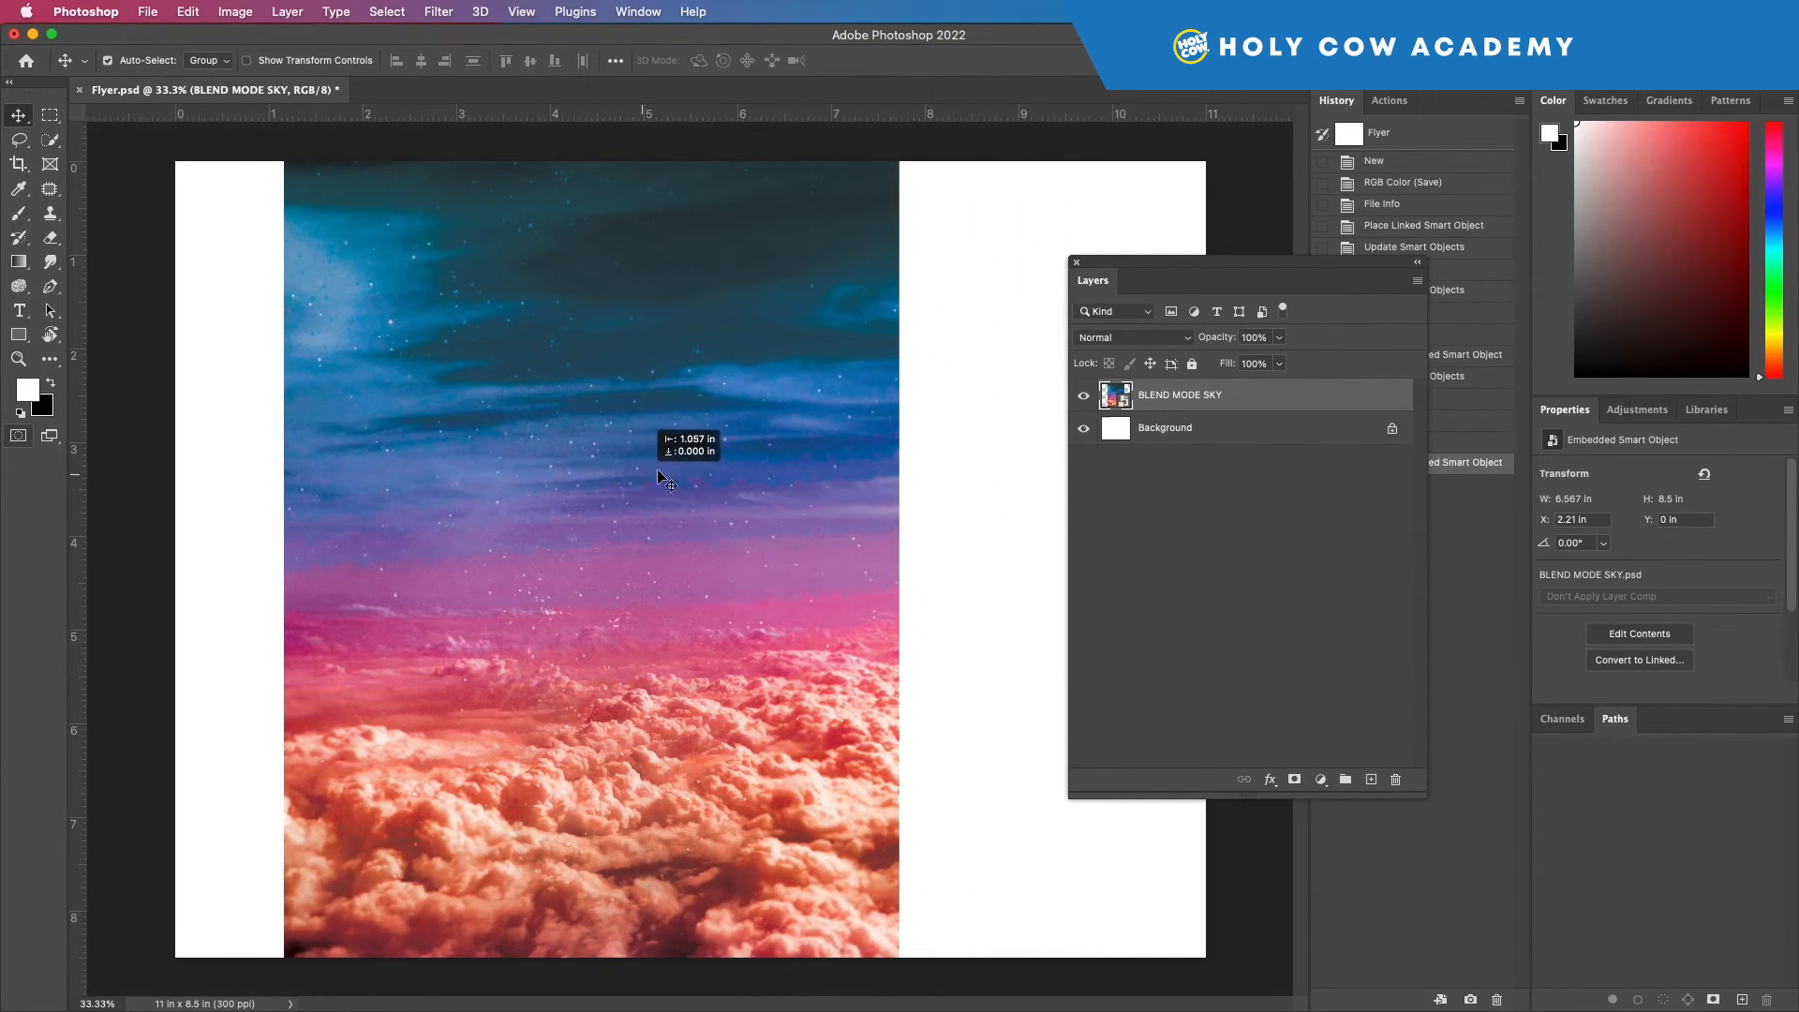
left_click_drag(391, 319, 289, 311)
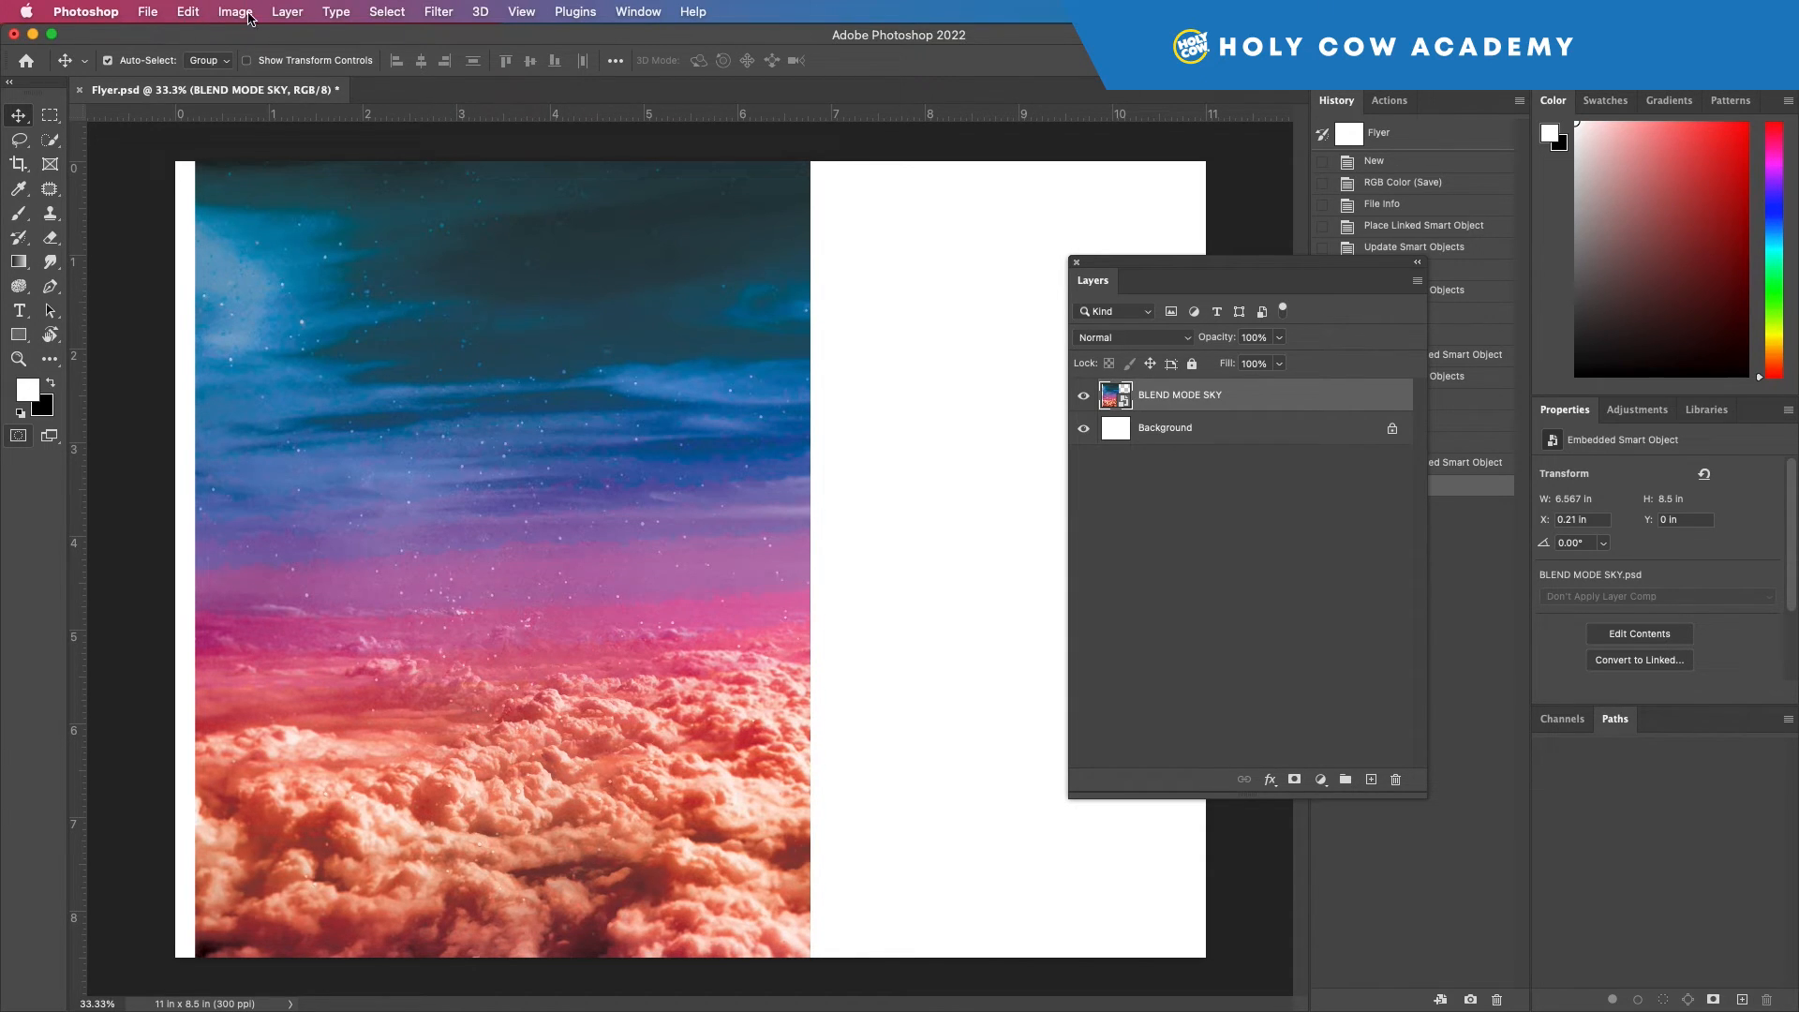
Free-transform the sky smart object proportionally to about 61.78%, placing it about 1 in from the flyer's left edge
left_click(188, 12)
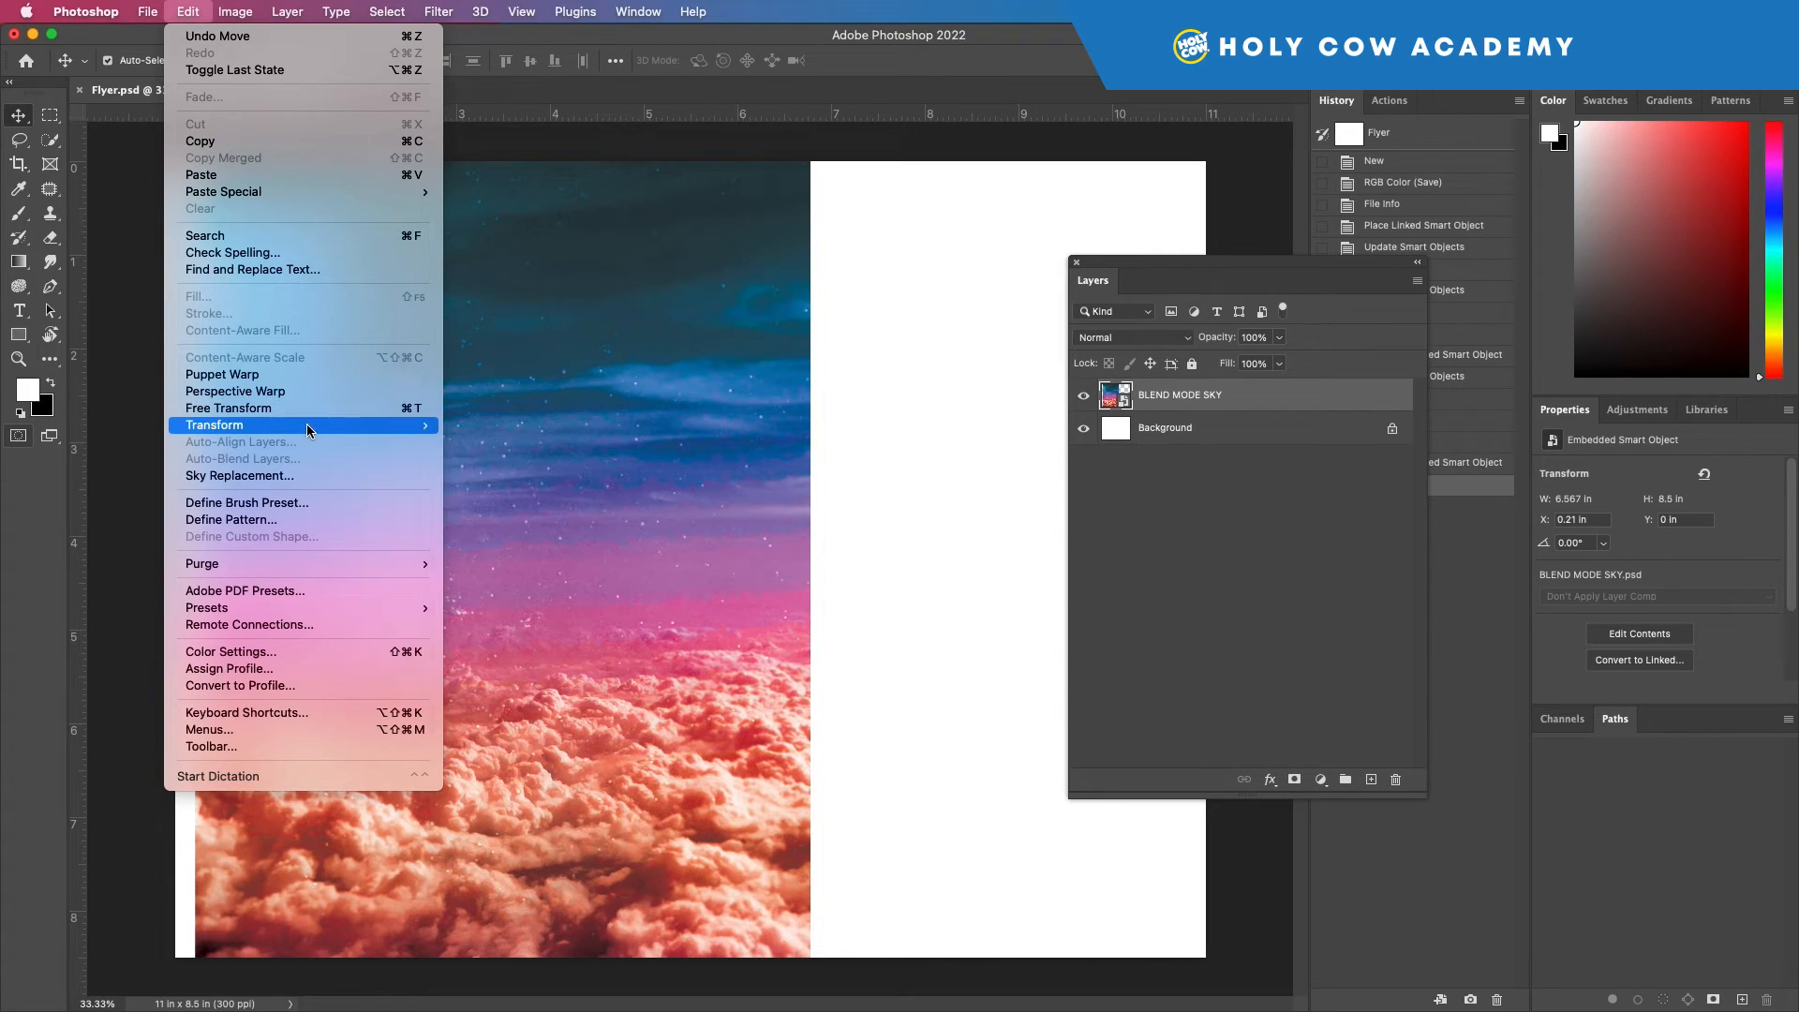
mouse_move(306, 424)
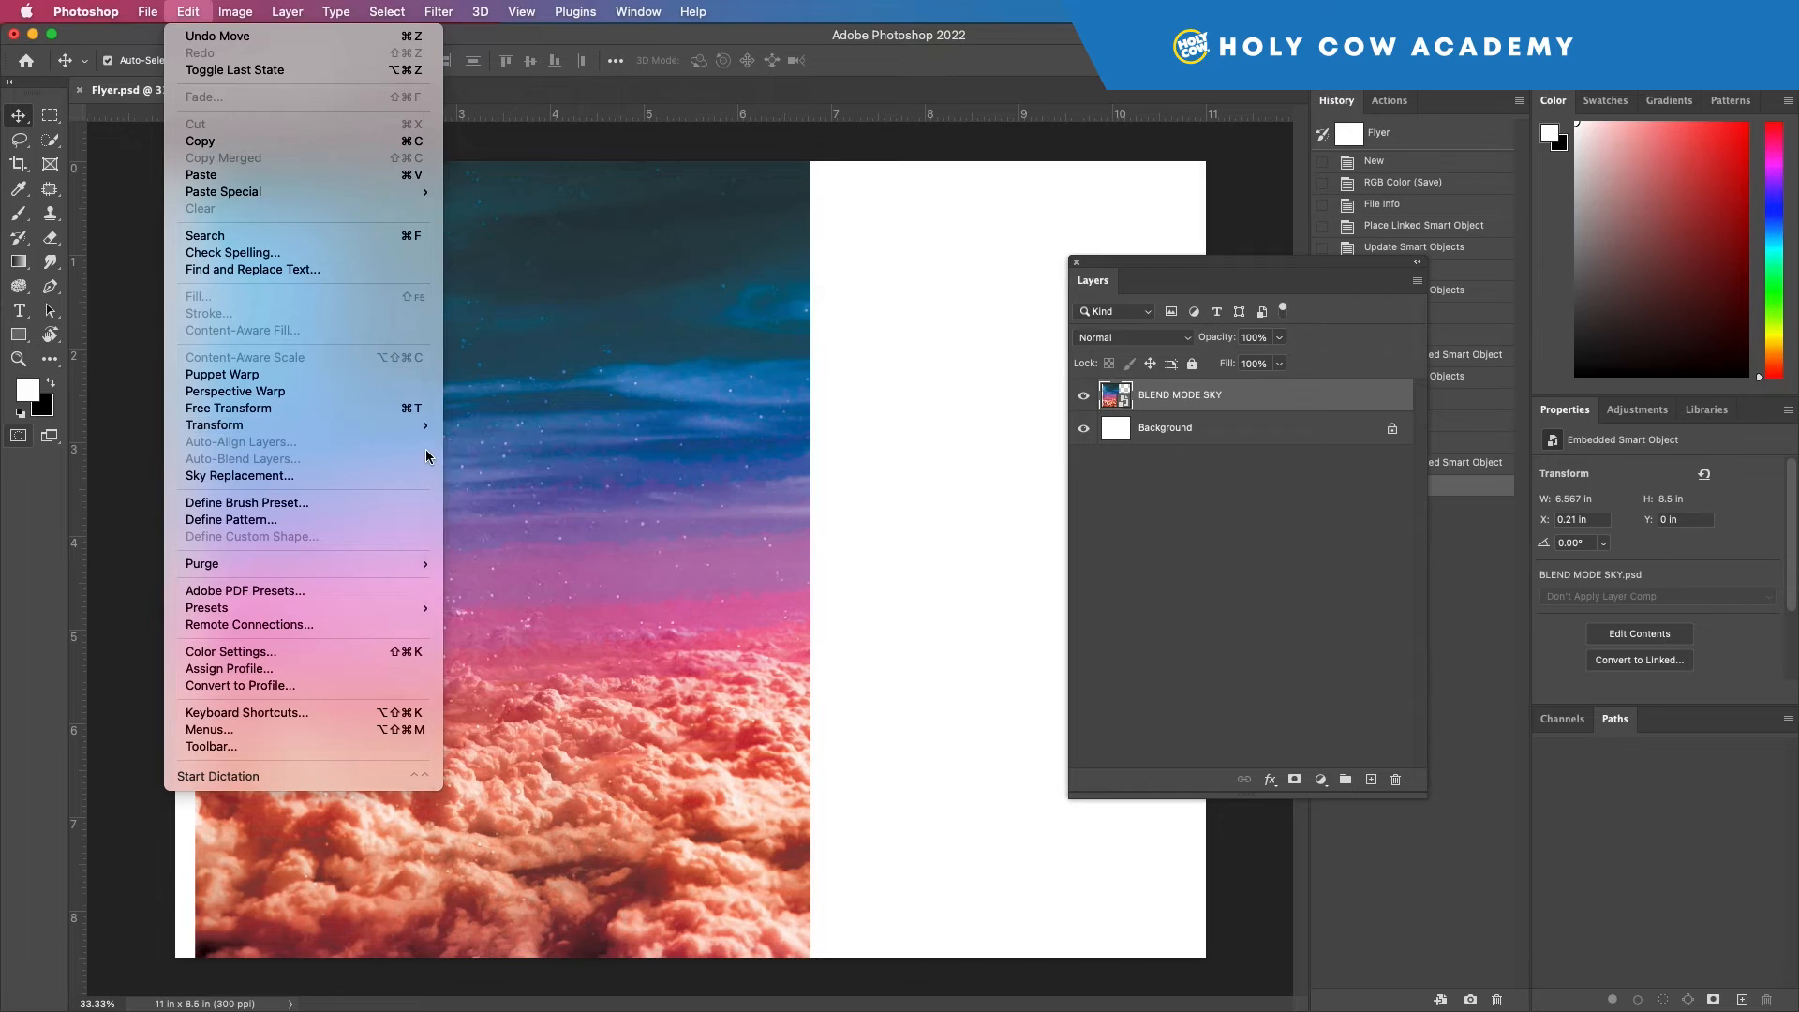
left_click(691, 373)
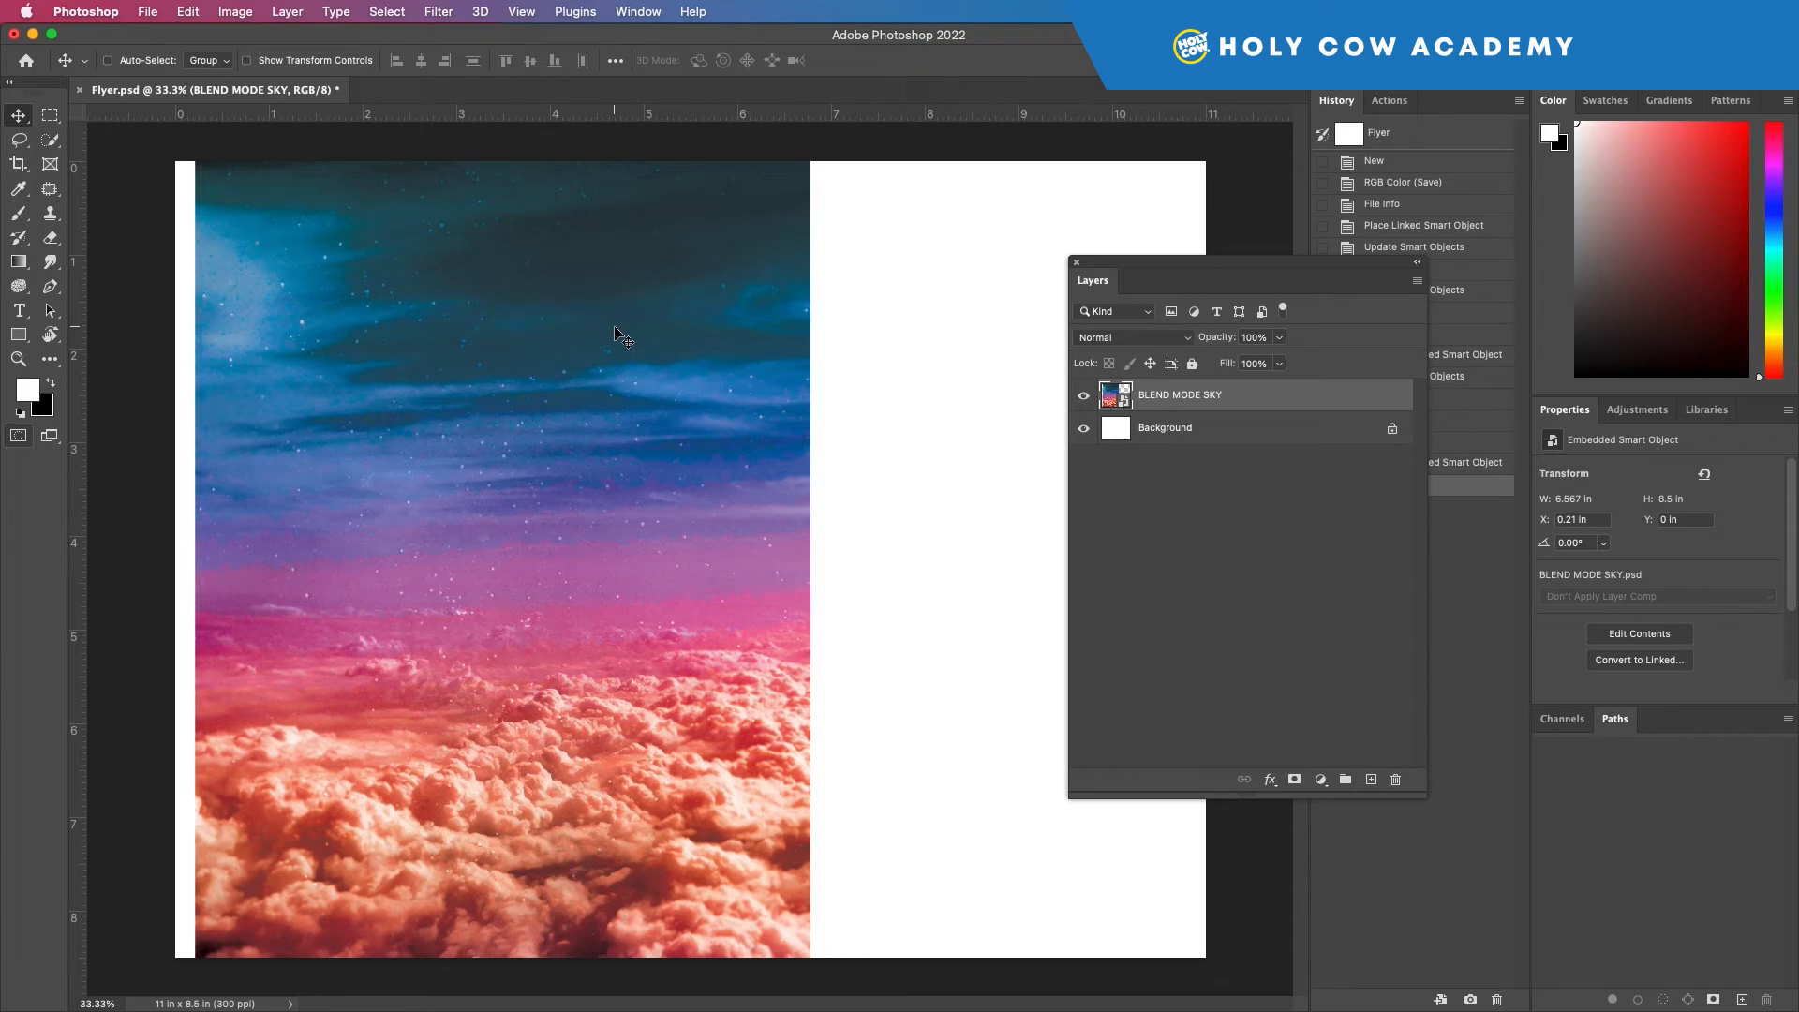
key("super+t")
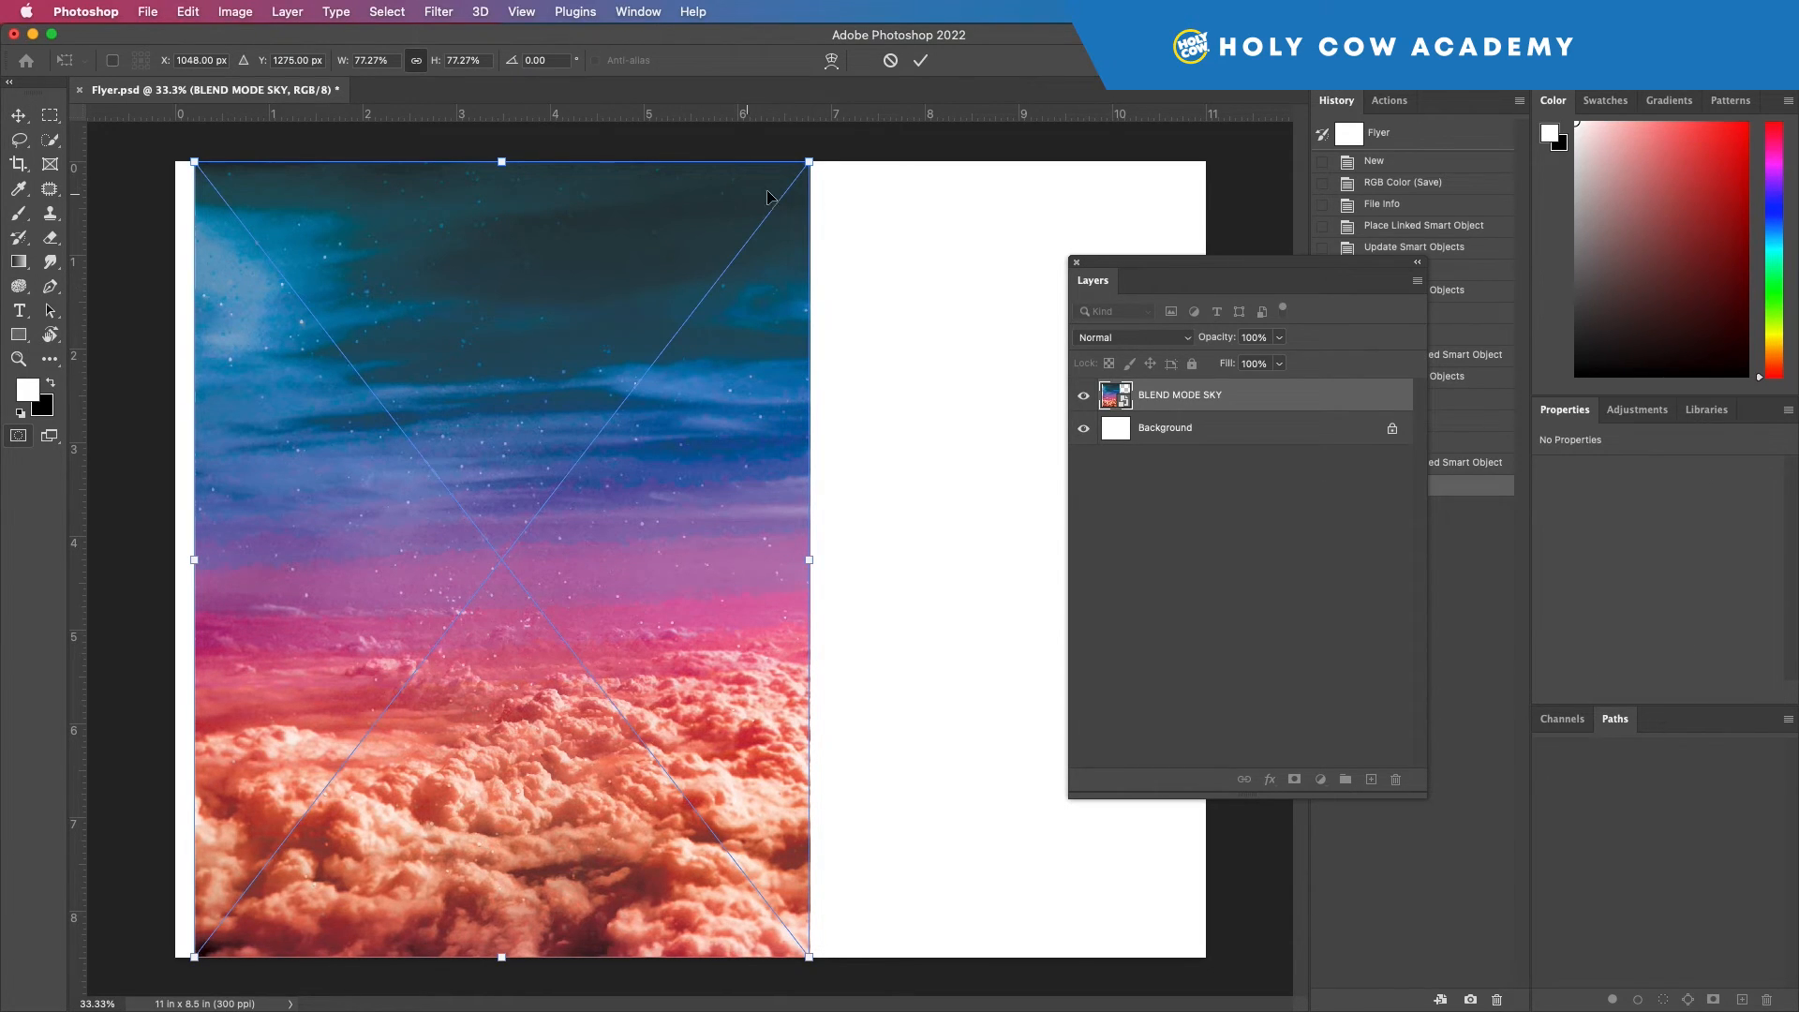
left_click_drag(810, 160, 965, 120)
left_click_drag(889, 514, 1214, 641)
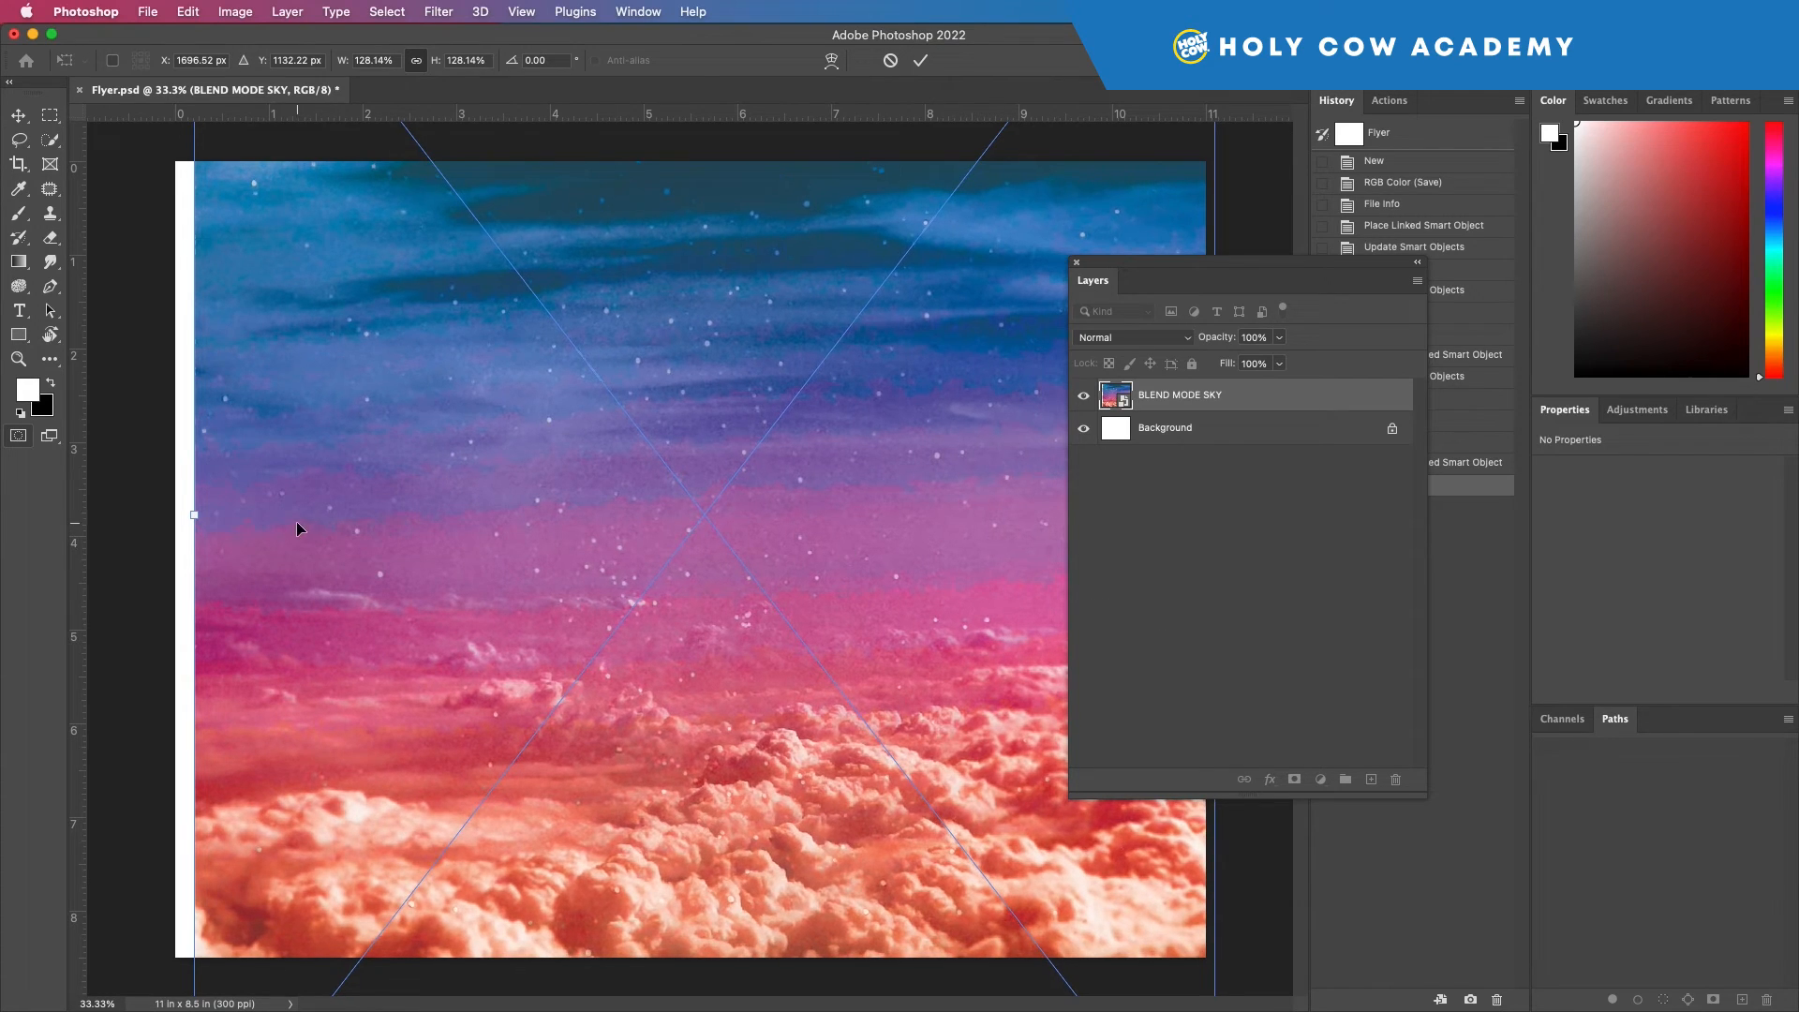
left_click_drag(195, 516, 362, 520)
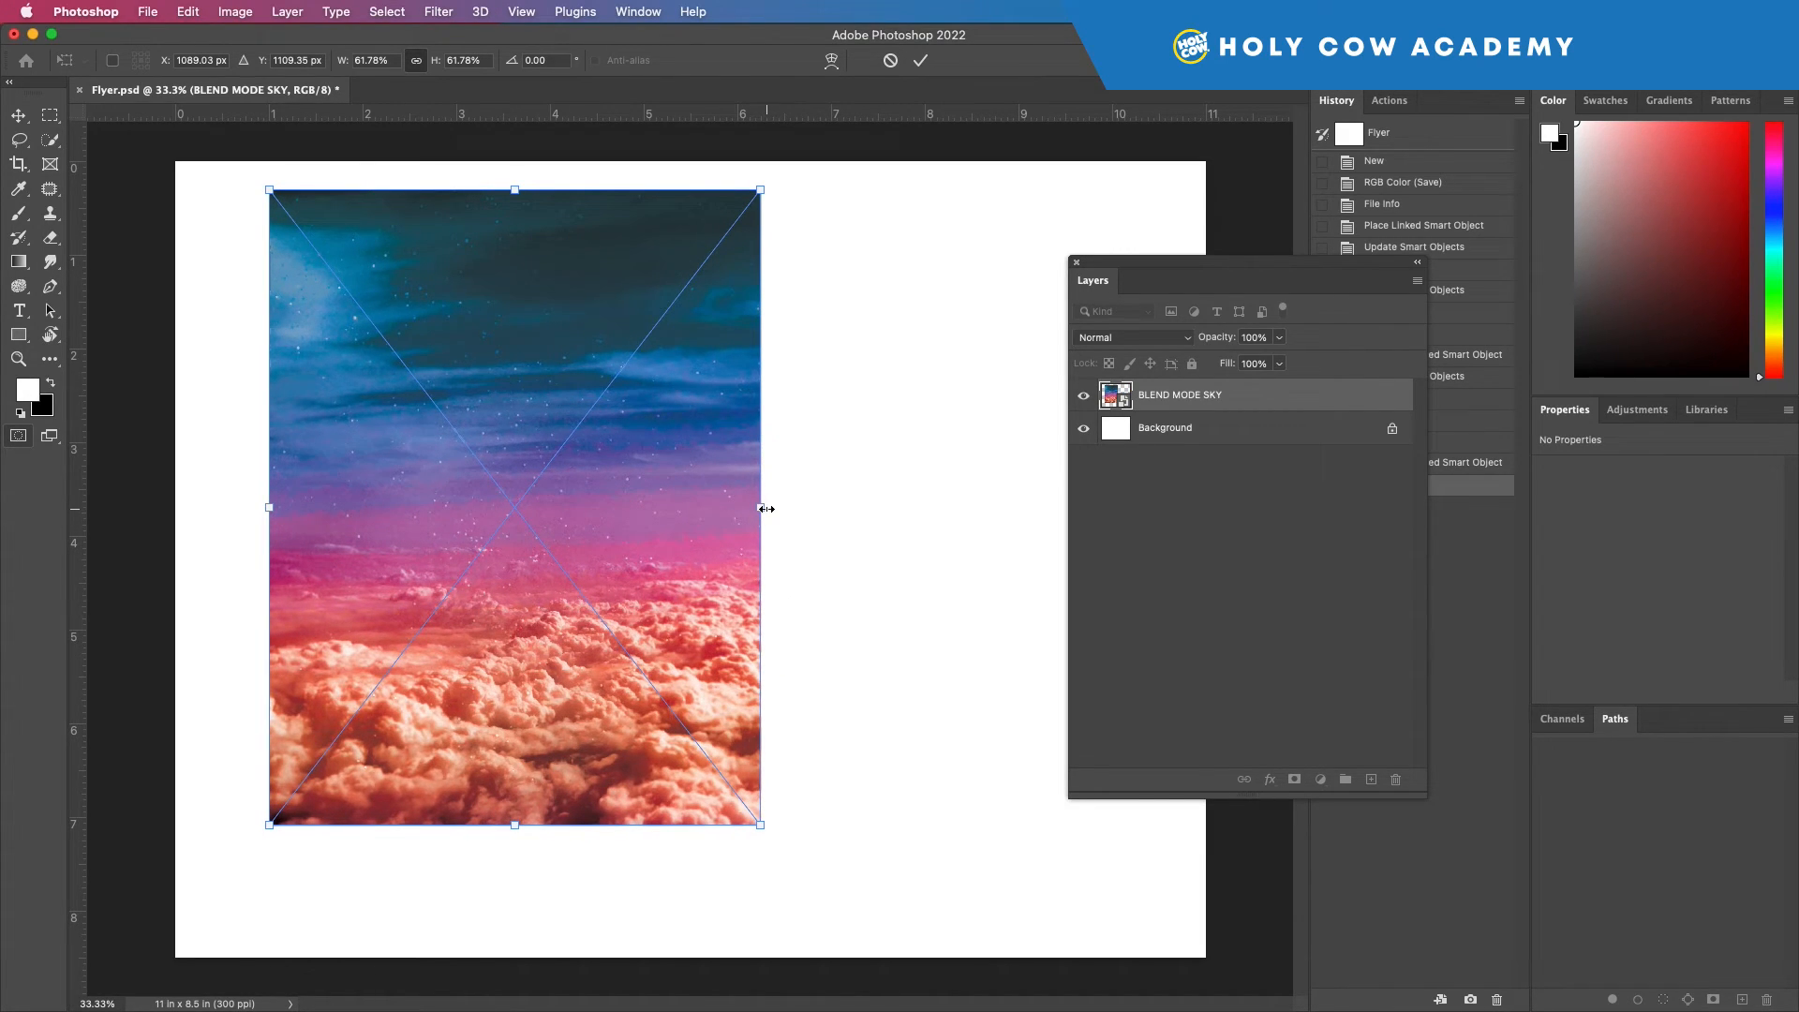
Try stretching the sky artwork to about 117% width, undo the stretches, and apply the proportional 61.78% scaling
left_click_drag(762, 508, 1198, 600)
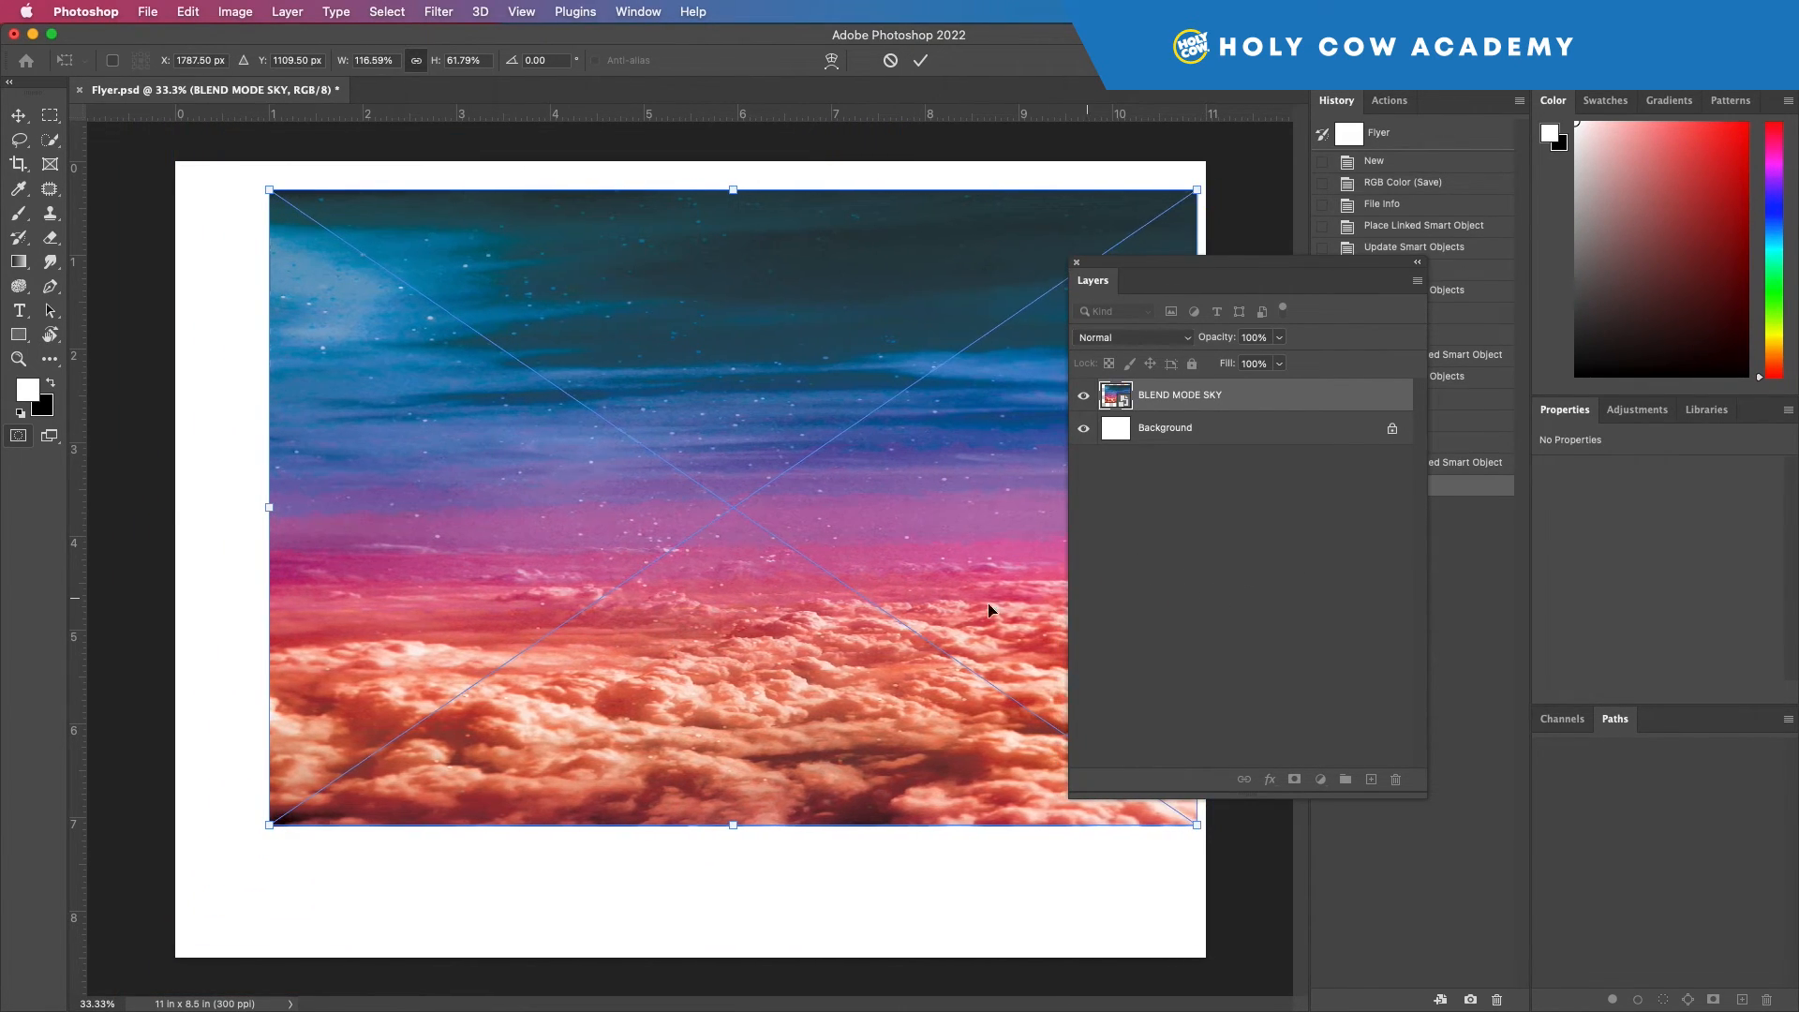
left_click_drag(270, 515, 175, 507)
left_click_drag(686, 825, 707, 956)
key("ctrl+z")
key("ctrl+z")
key("ctrl+z")
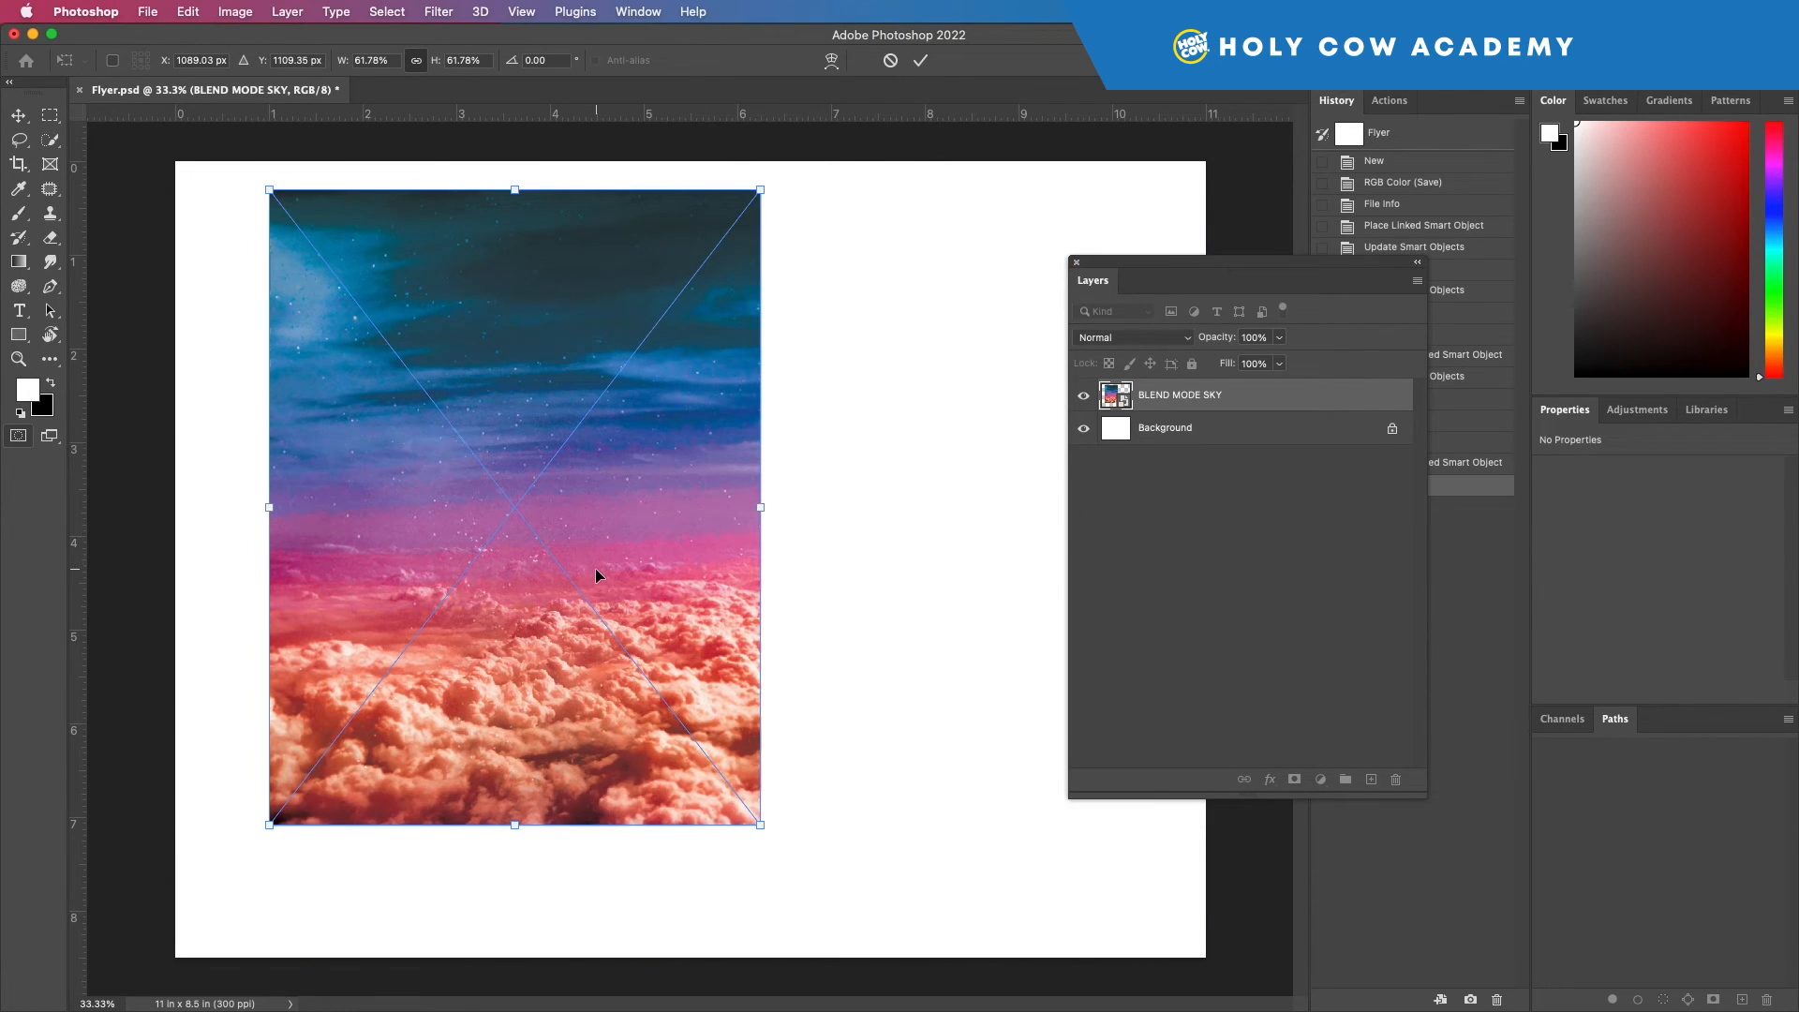
key("Return")
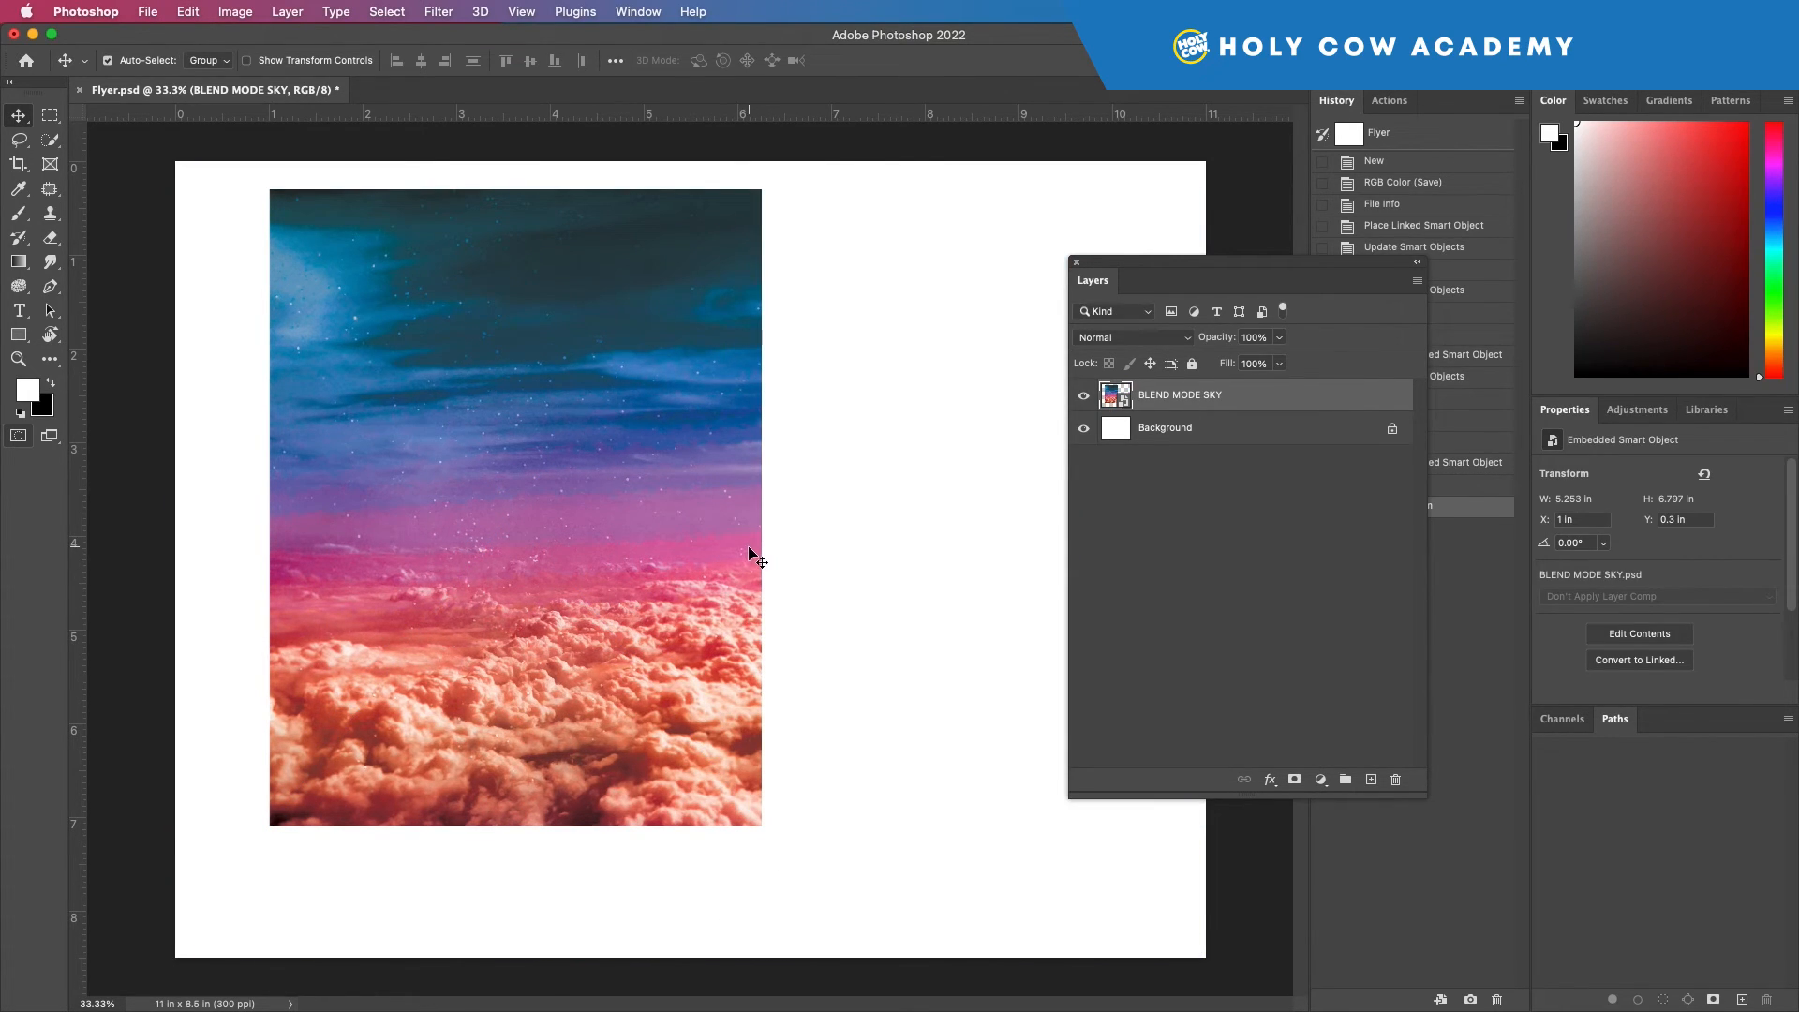
Try enlarging the sky smart object proportionally to about 118% across the flyer, and cancel the transform
key("ctrl+t")
left_click_drag(765, 517, 1115, 623)
left_click_drag(262, 509, 173, 506)
left_click_drag(765, 687, 761, 610)
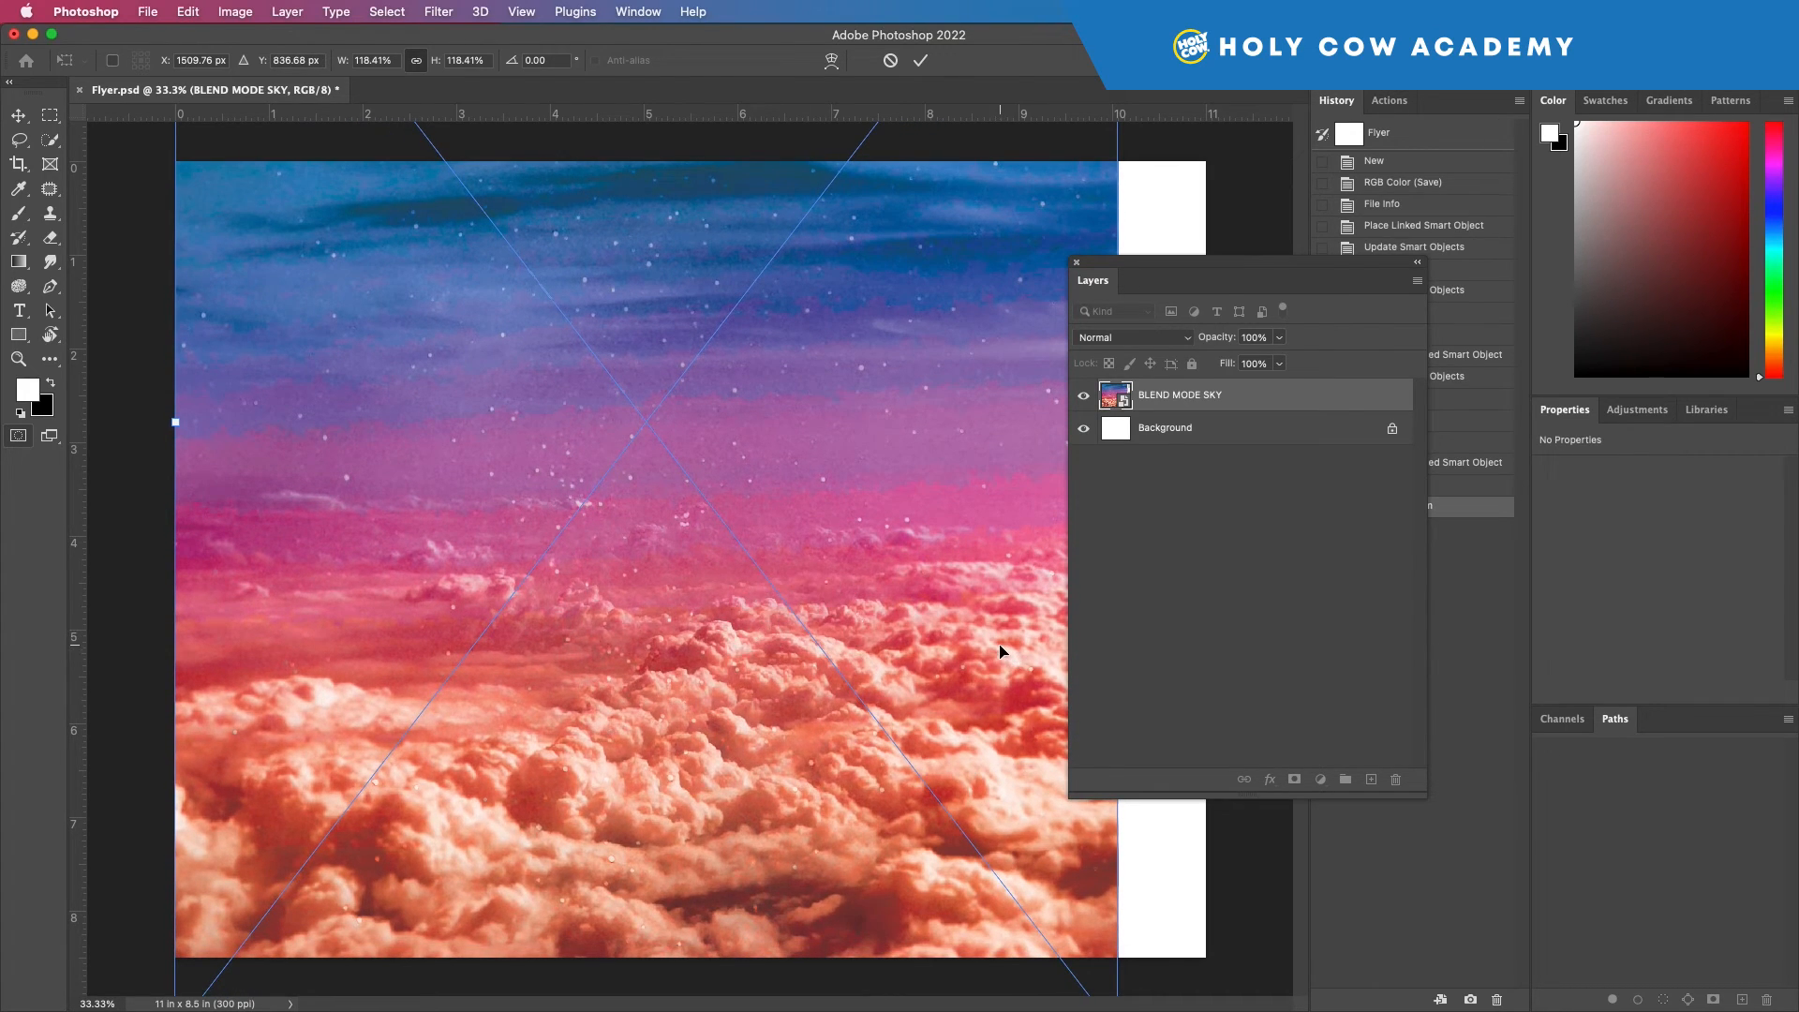
key("Escape")
Delete the embedded BLEND MODE SKY layer, and ready the Brush tool with black as the foreground color
key("Delete")
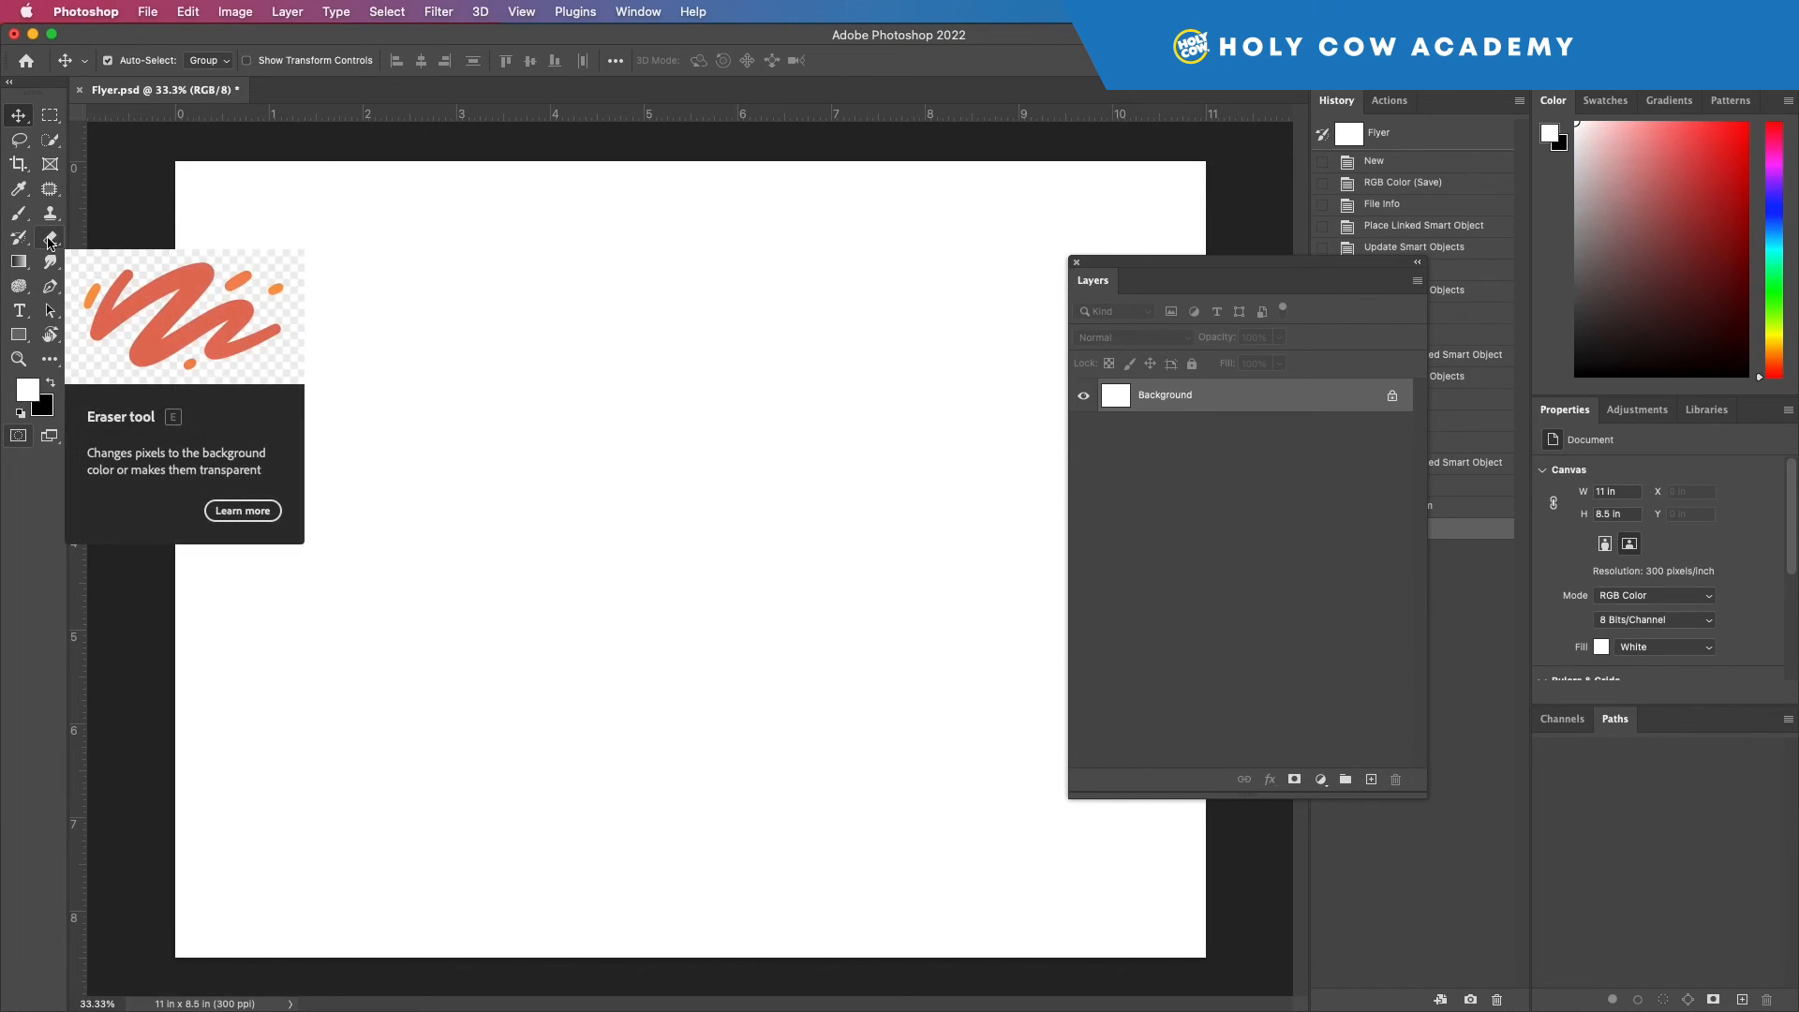
left_click(20, 215)
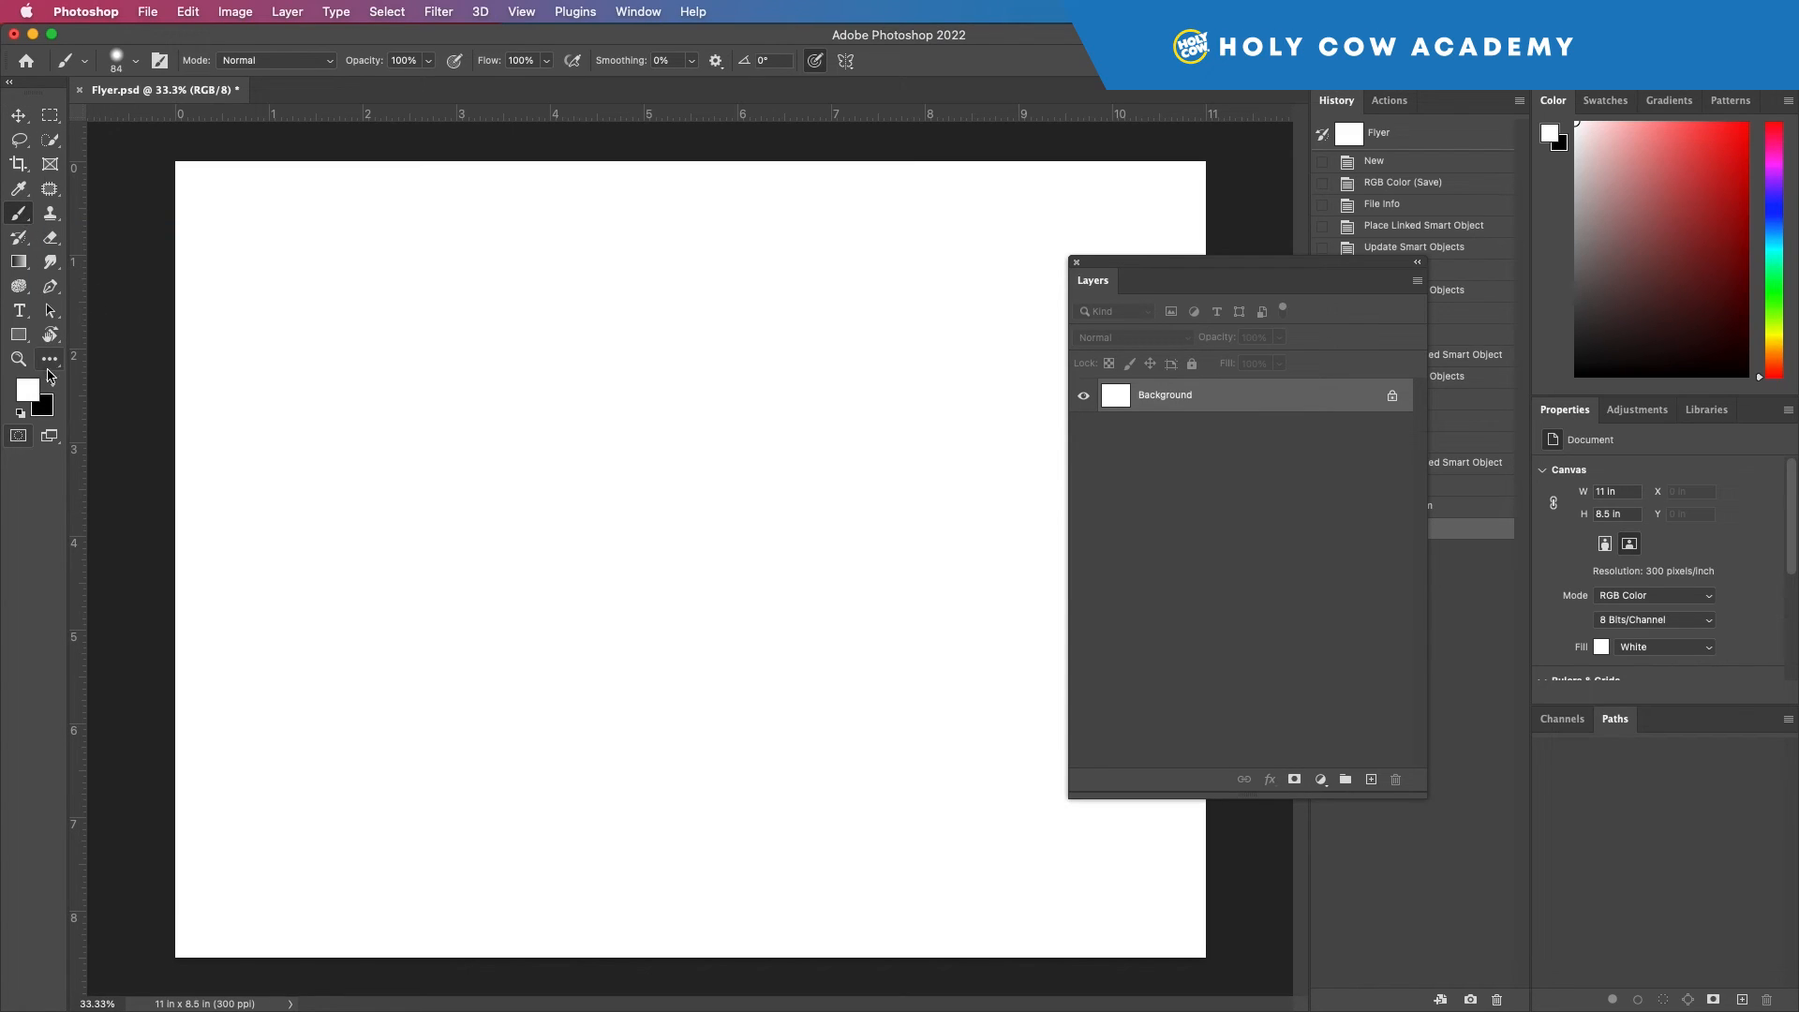
left_click(50, 383)
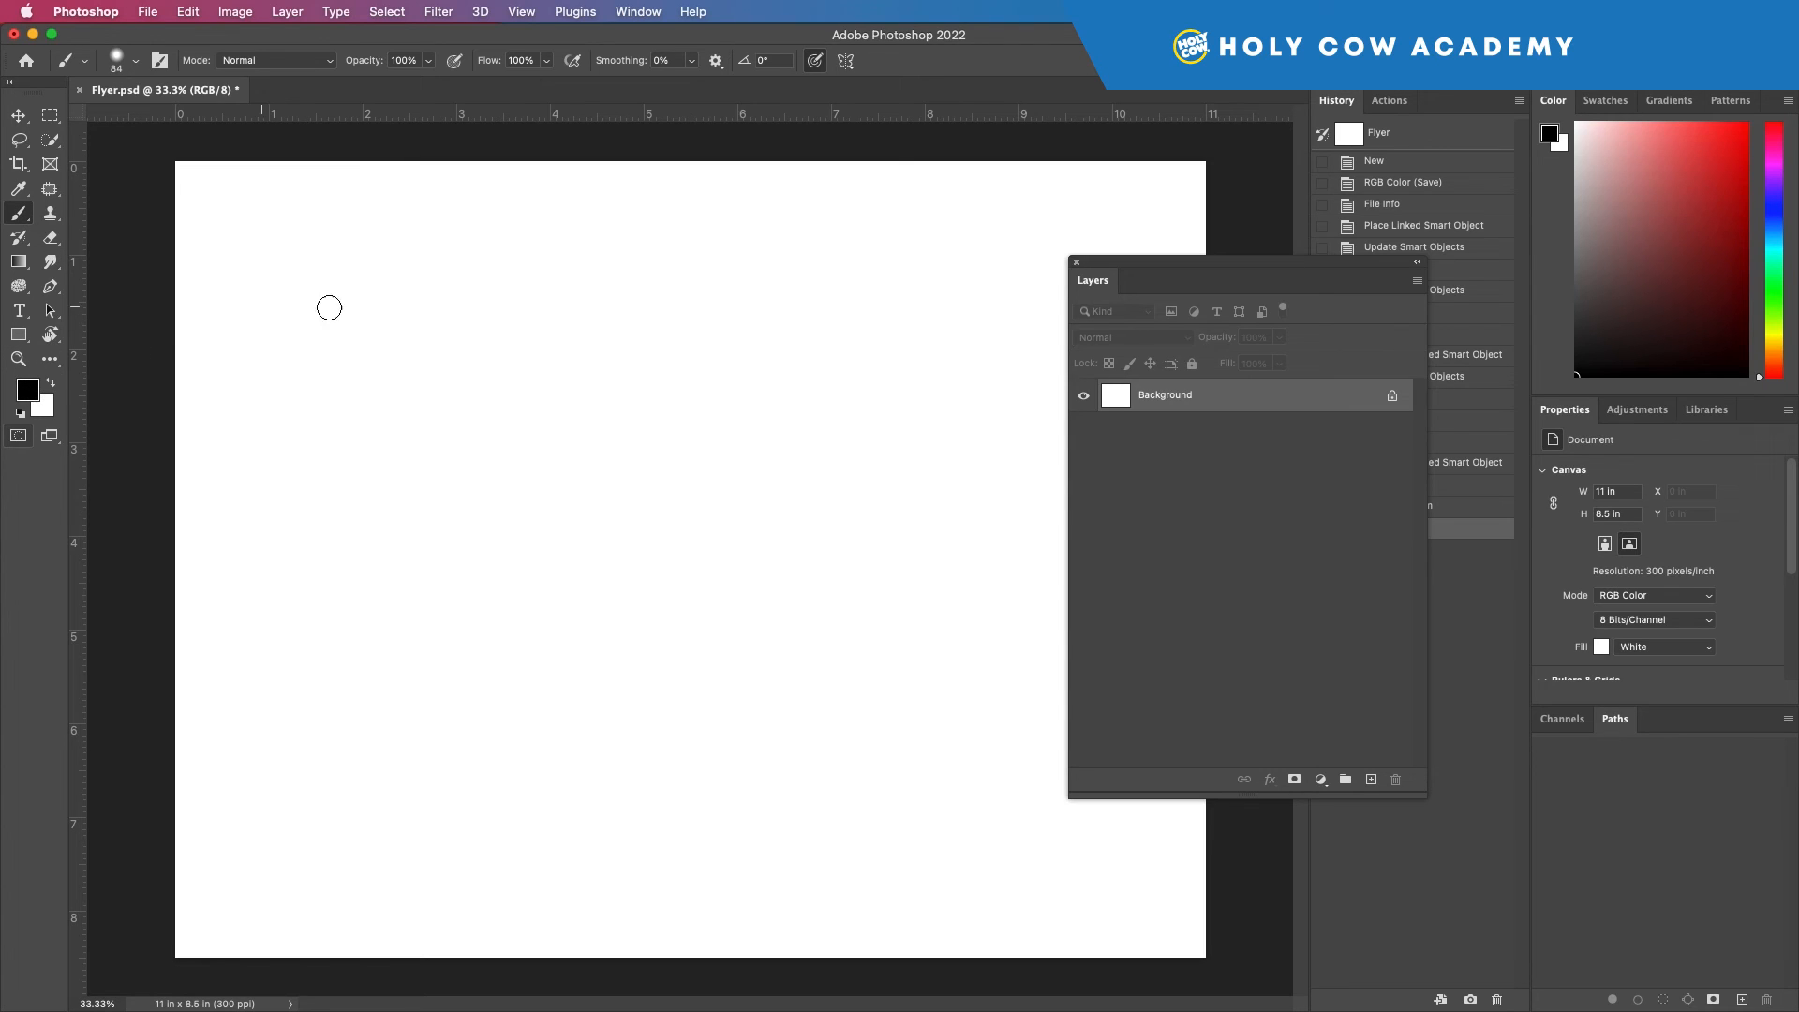
Paint a black zigzag stroke across the flyer's upper-left area with the Brush tool, and erase its upper curve with the Eraser
mouse_move(304, 305)
left_mouse_down()
mouse_move(369, 402)
mouse_move(714, 604)
left_mouse_up()
left_click(51, 237)
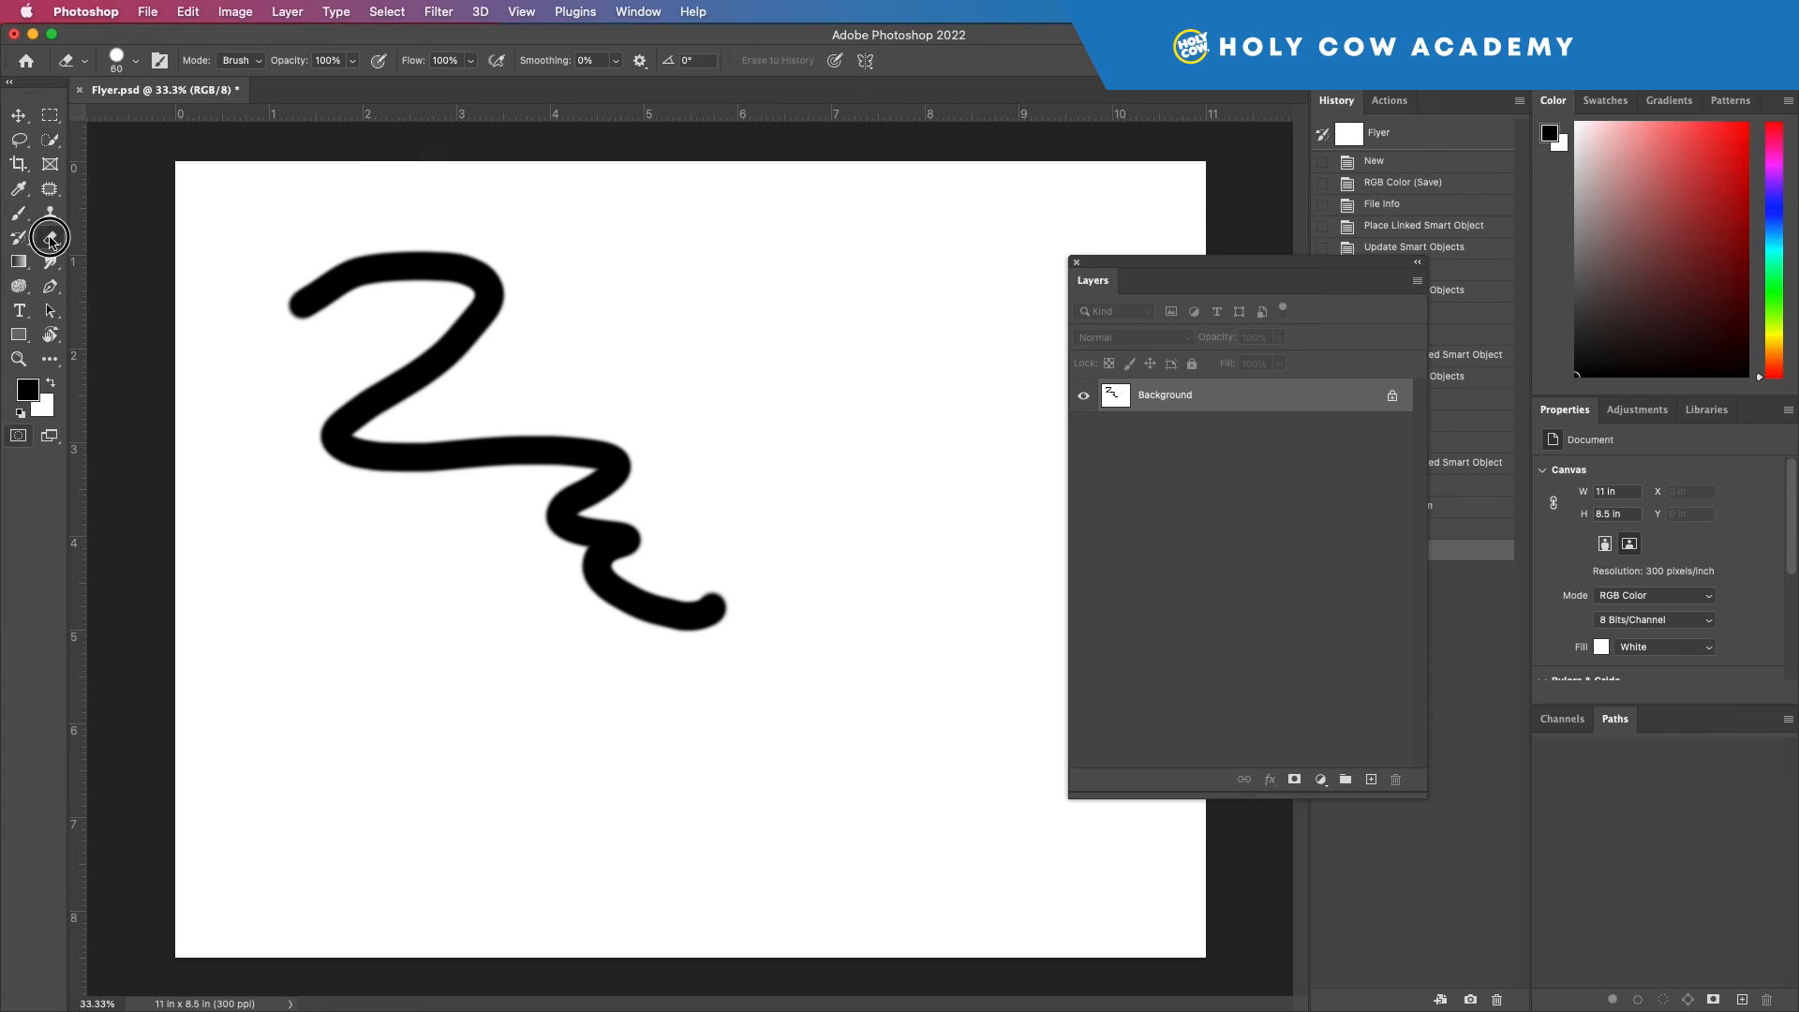
mouse_move(318, 261)
left_mouse_down()
mouse_move(394, 277)
mouse_move(469, 262)
mouse_move(432, 279)
left_mouse_up()
Set the brush hardness to 100% and paint a short hard-edged black curve beside the zigzag's upper end
left_click(19, 213)
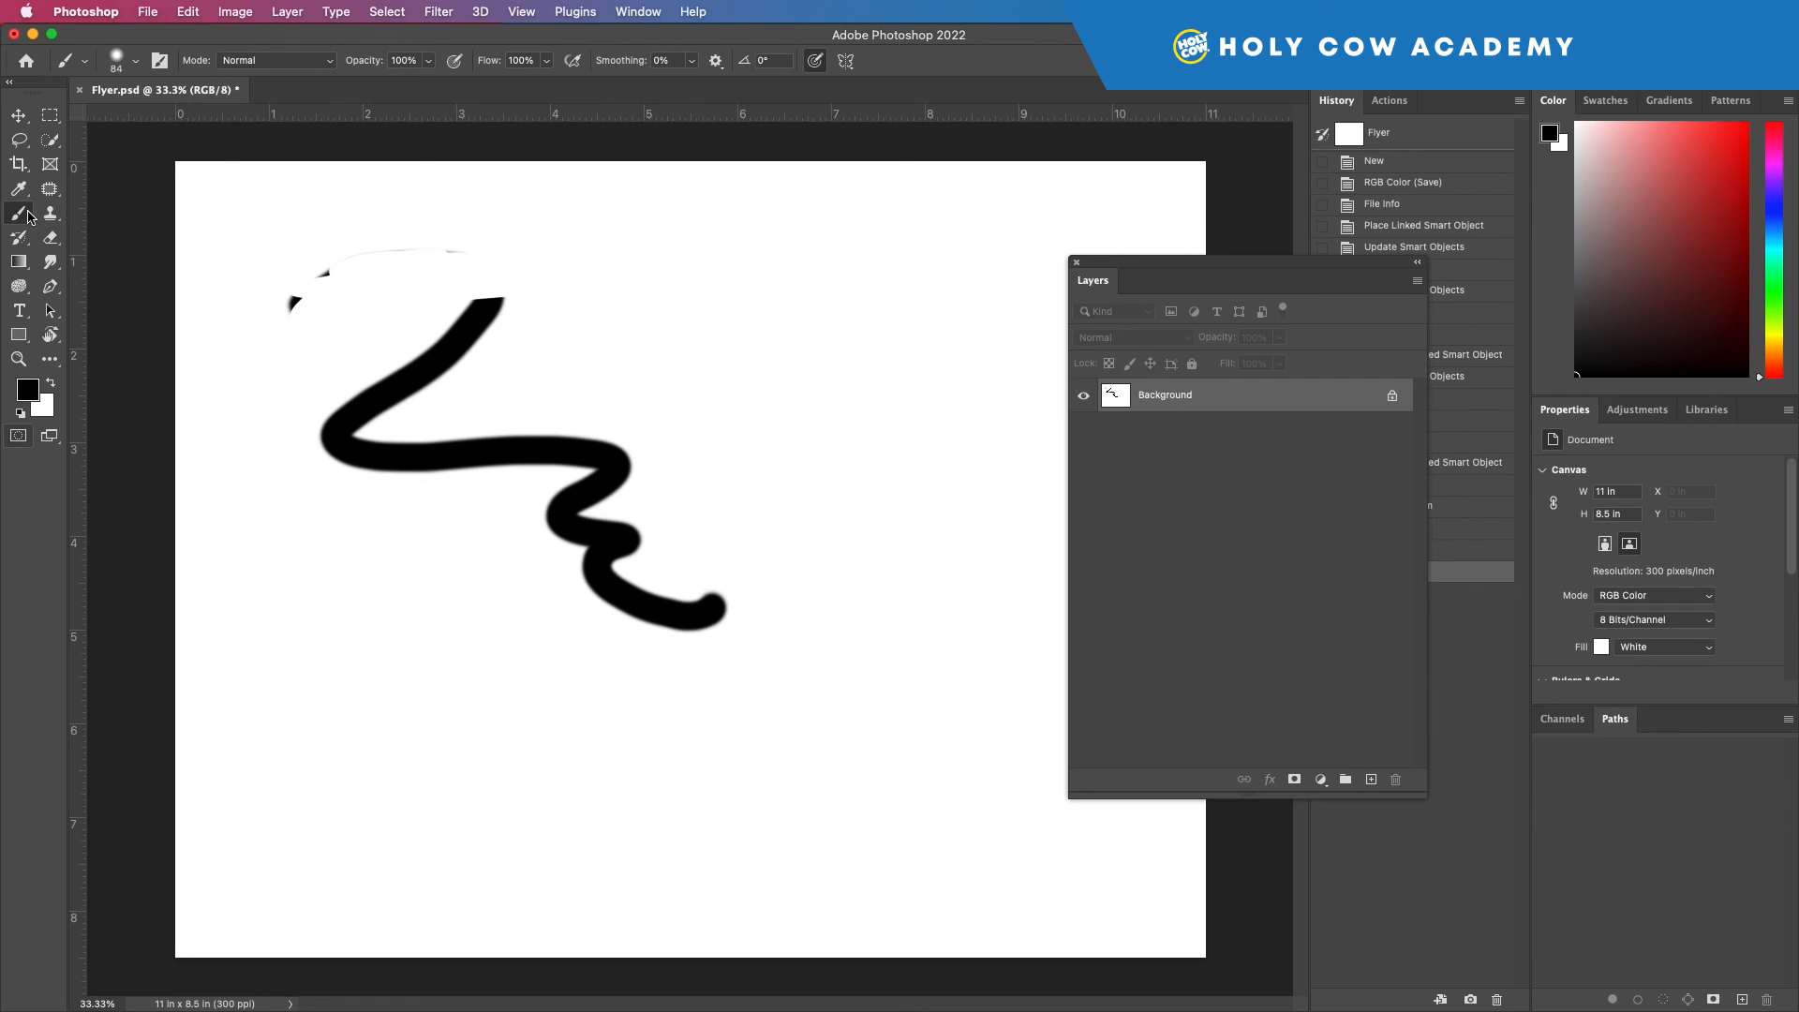
left_click(134, 60)
left_click_drag(156, 165, 224, 171)
left_click_drag(522, 258, 649, 363)
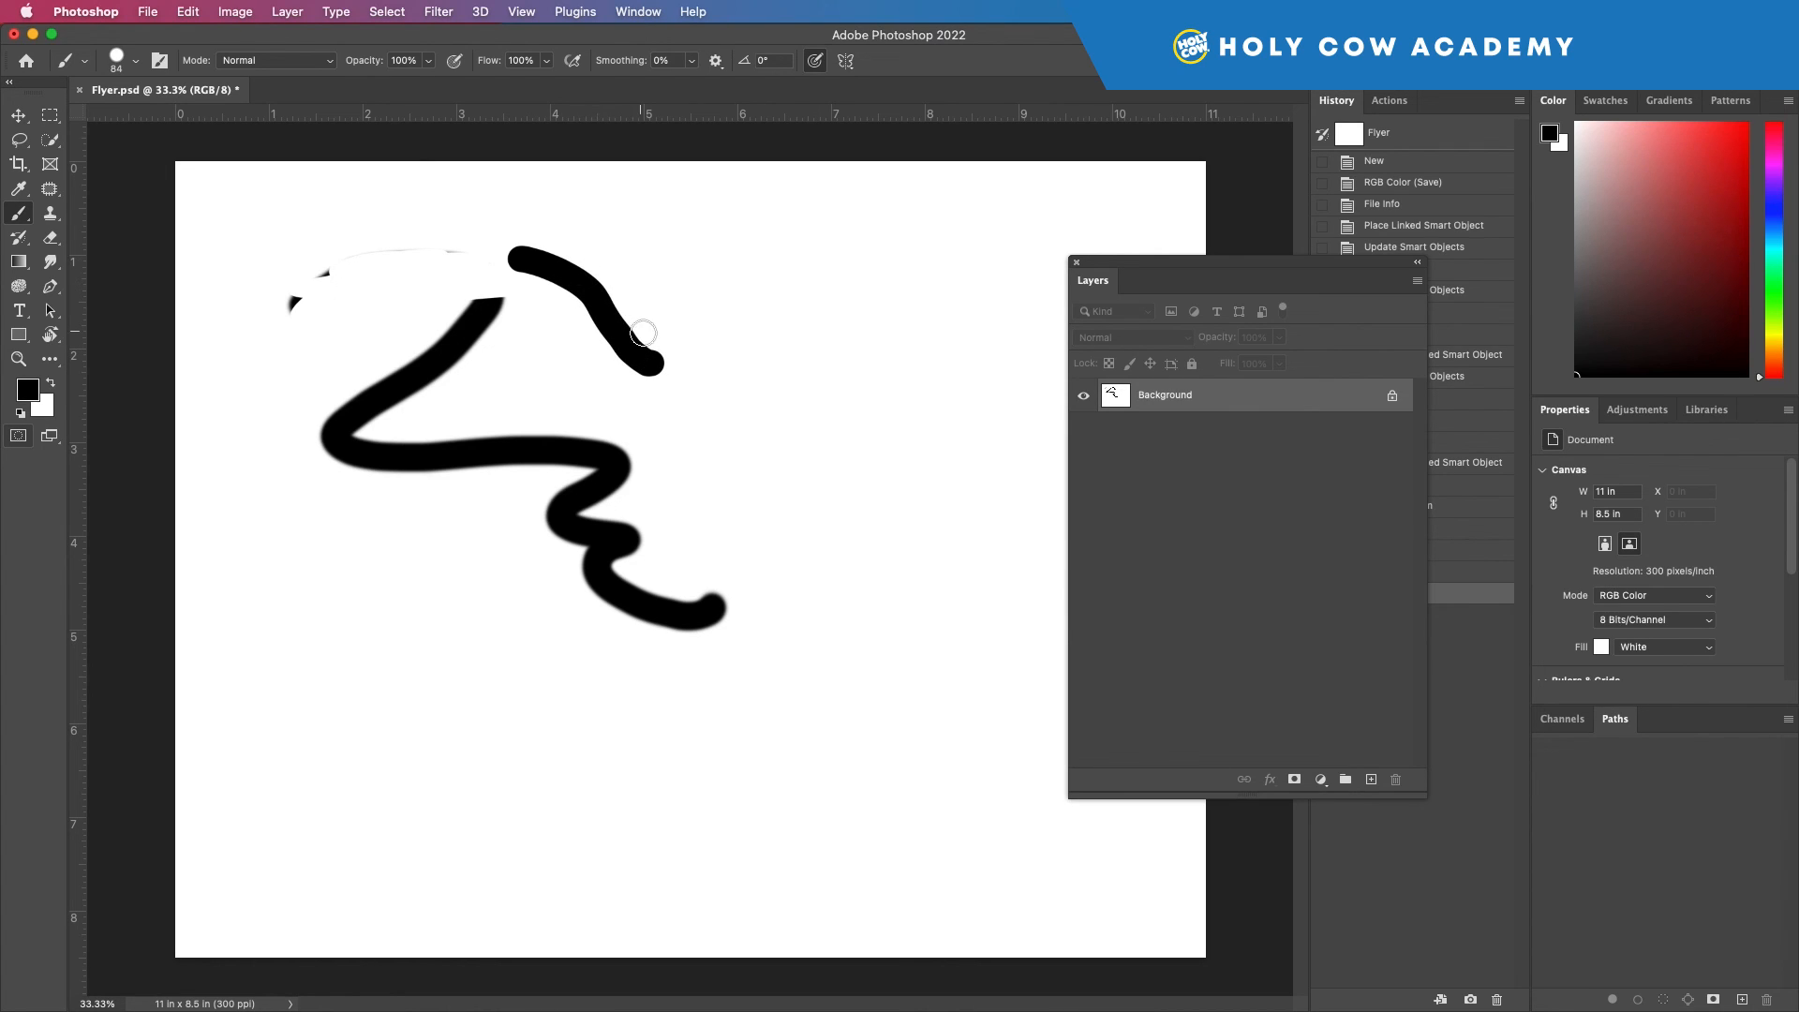
Reduce the brush hardness to nearly the minimum and paint a soft-edged black curve beside the hard-edged one
left_click(136, 61)
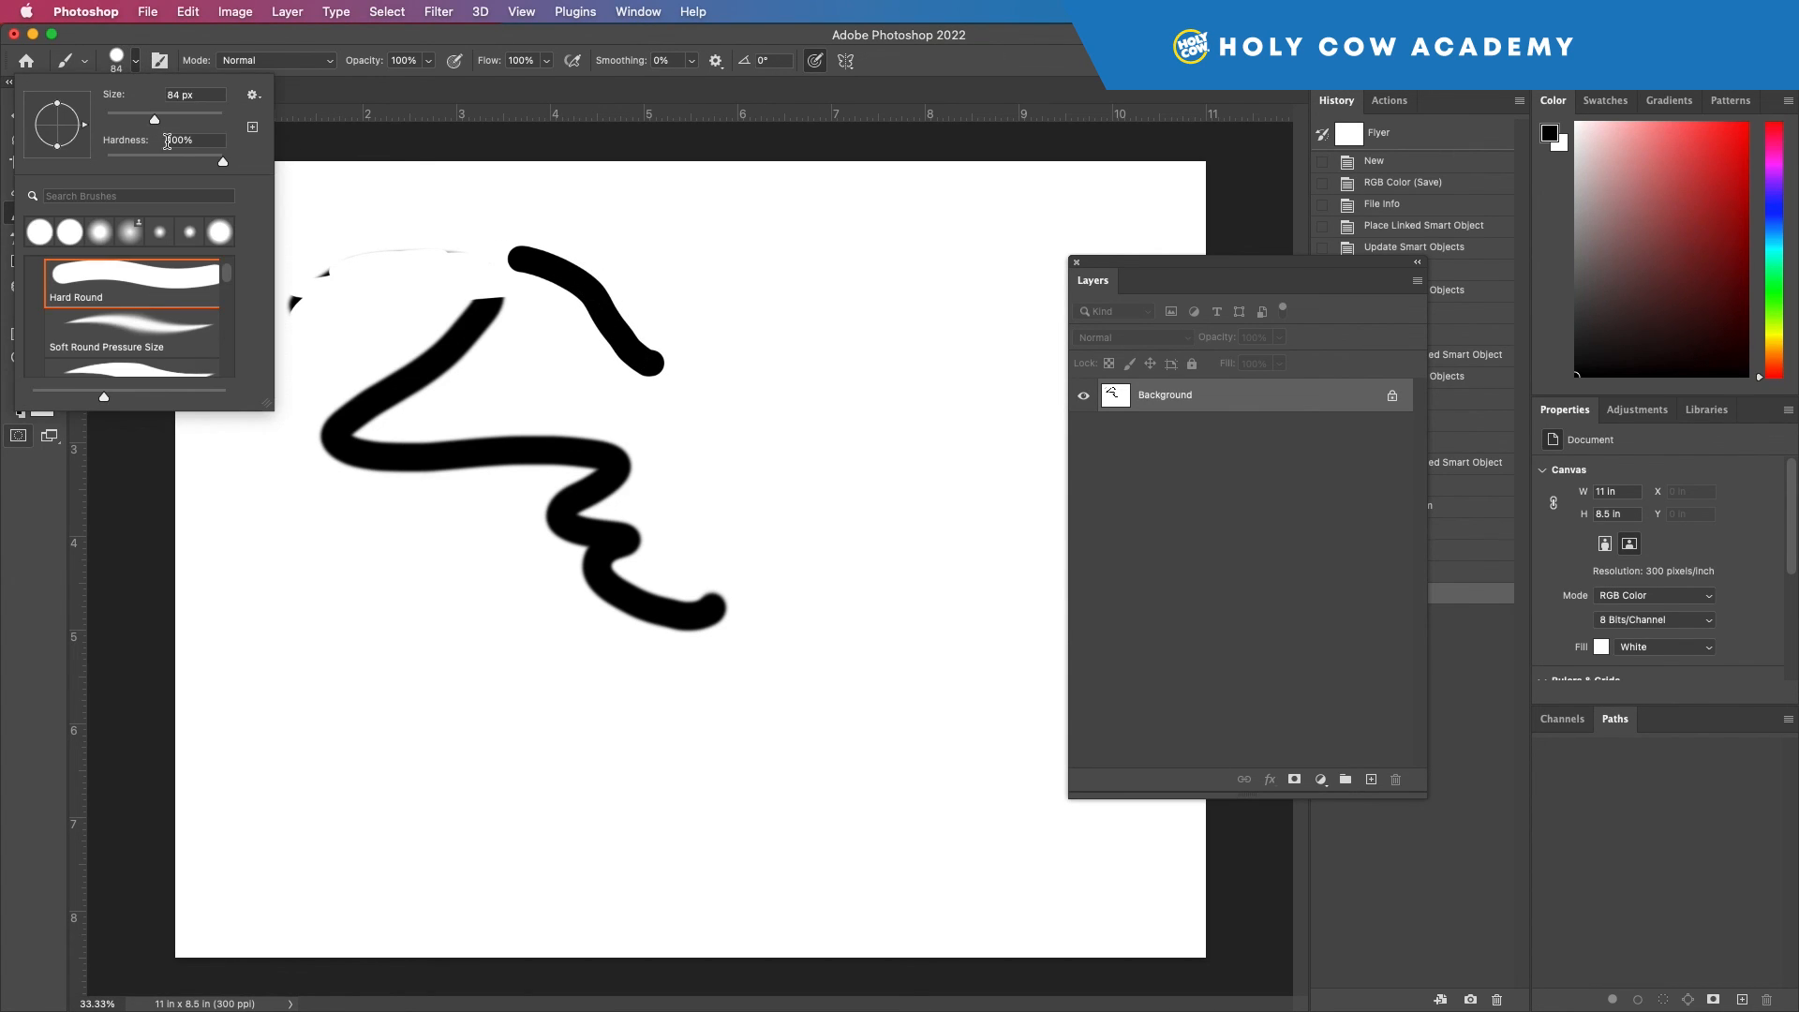
left_click_drag(224, 163, 112, 163)
mouse_move(620, 243)
left_mouse_down()
mouse_move(732, 285)
mouse_move(767, 351)
left_mouse_up()
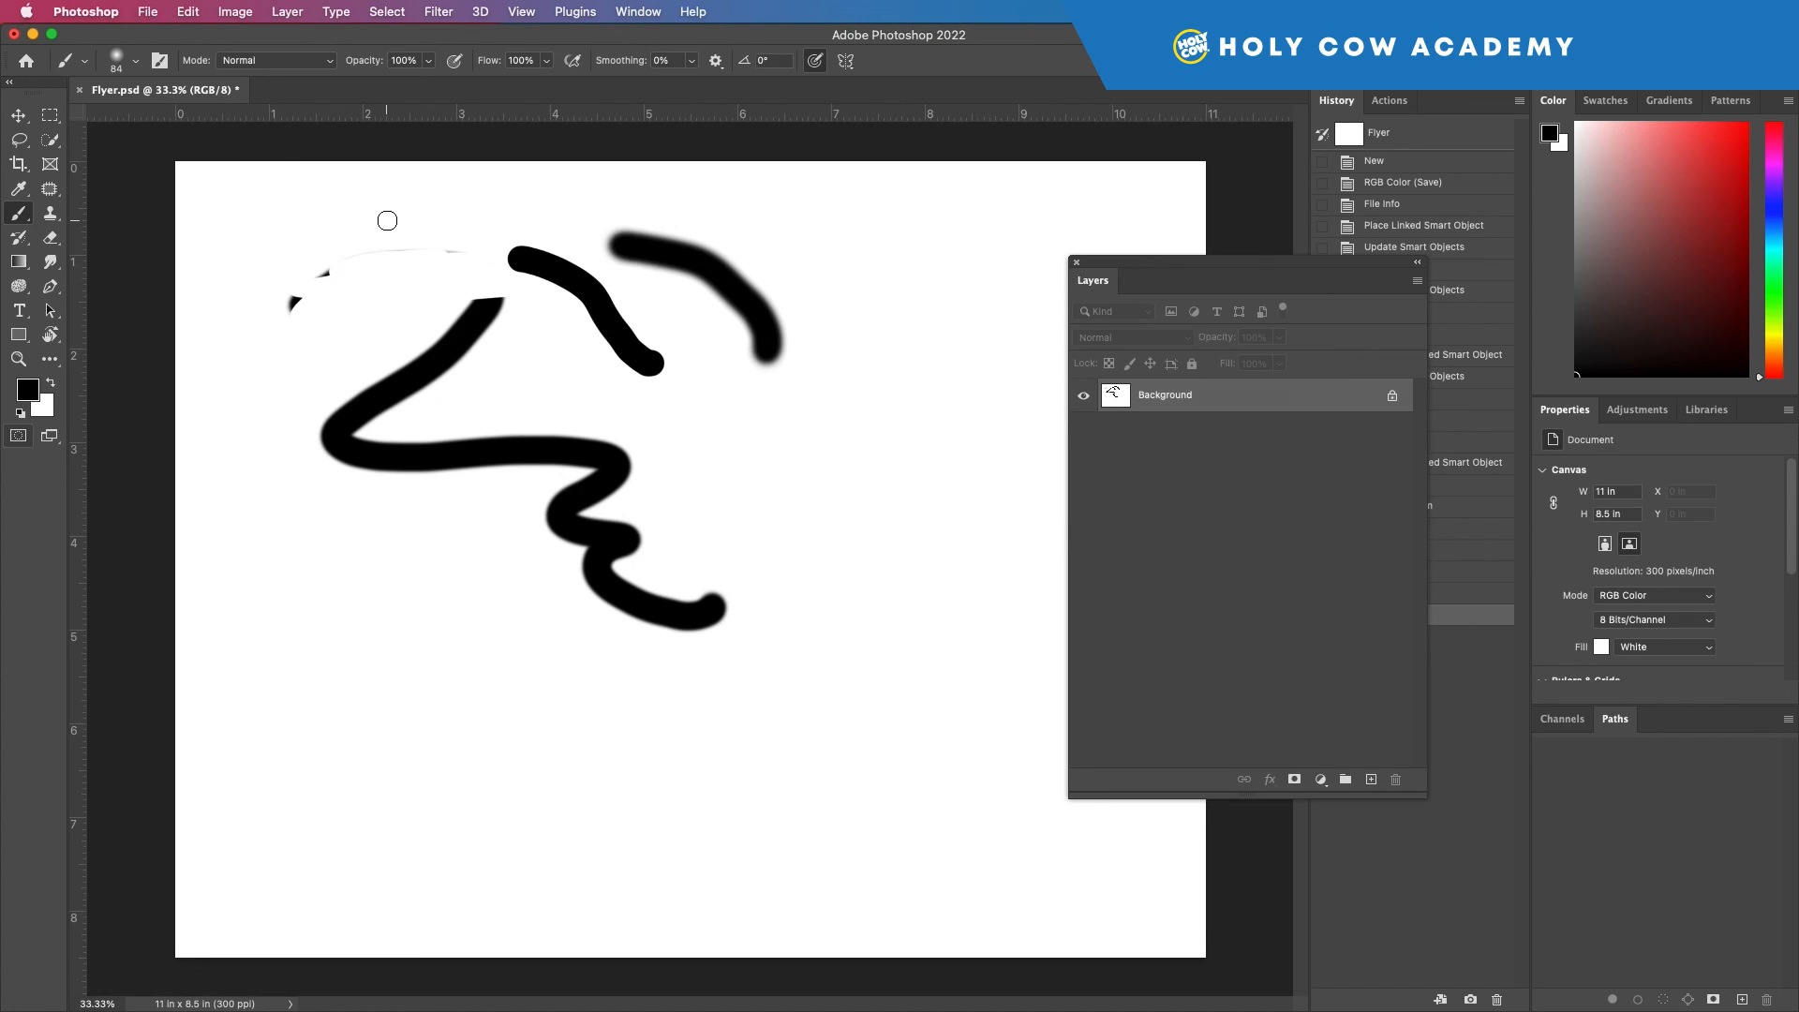
key("super+a")
key("shift+BackSpace")
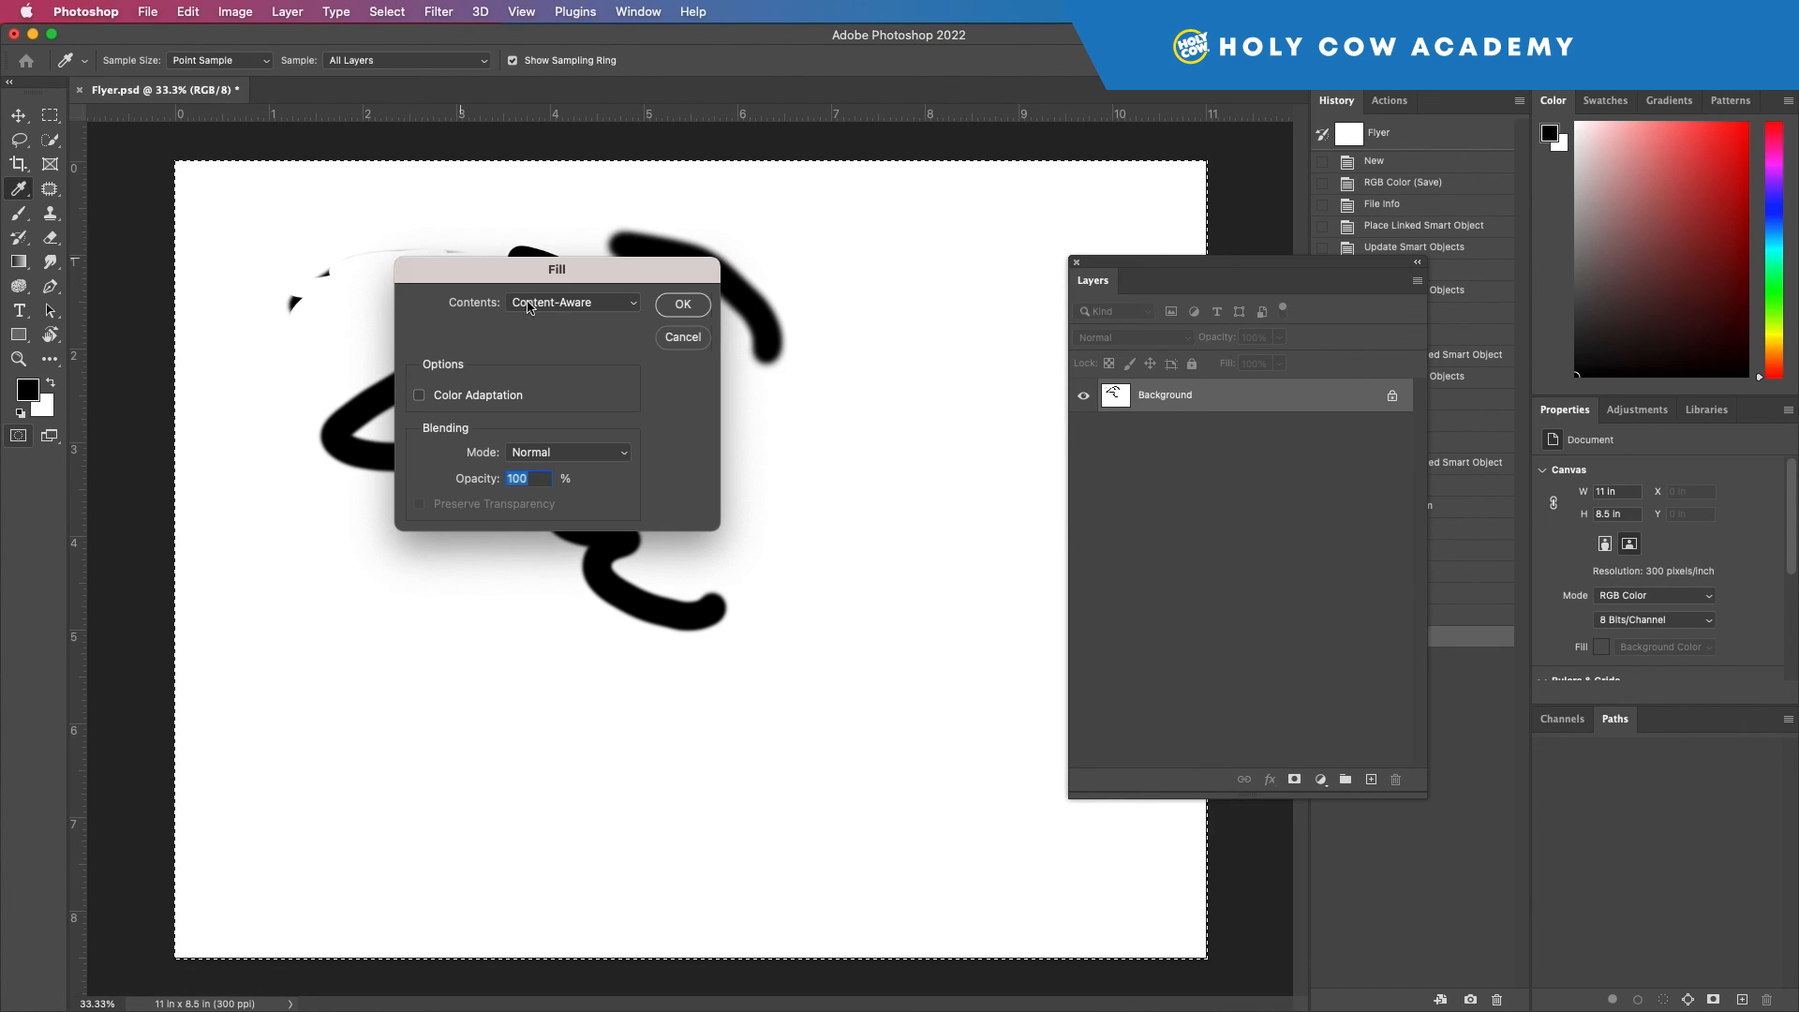
left_click(682, 337)
key("b")
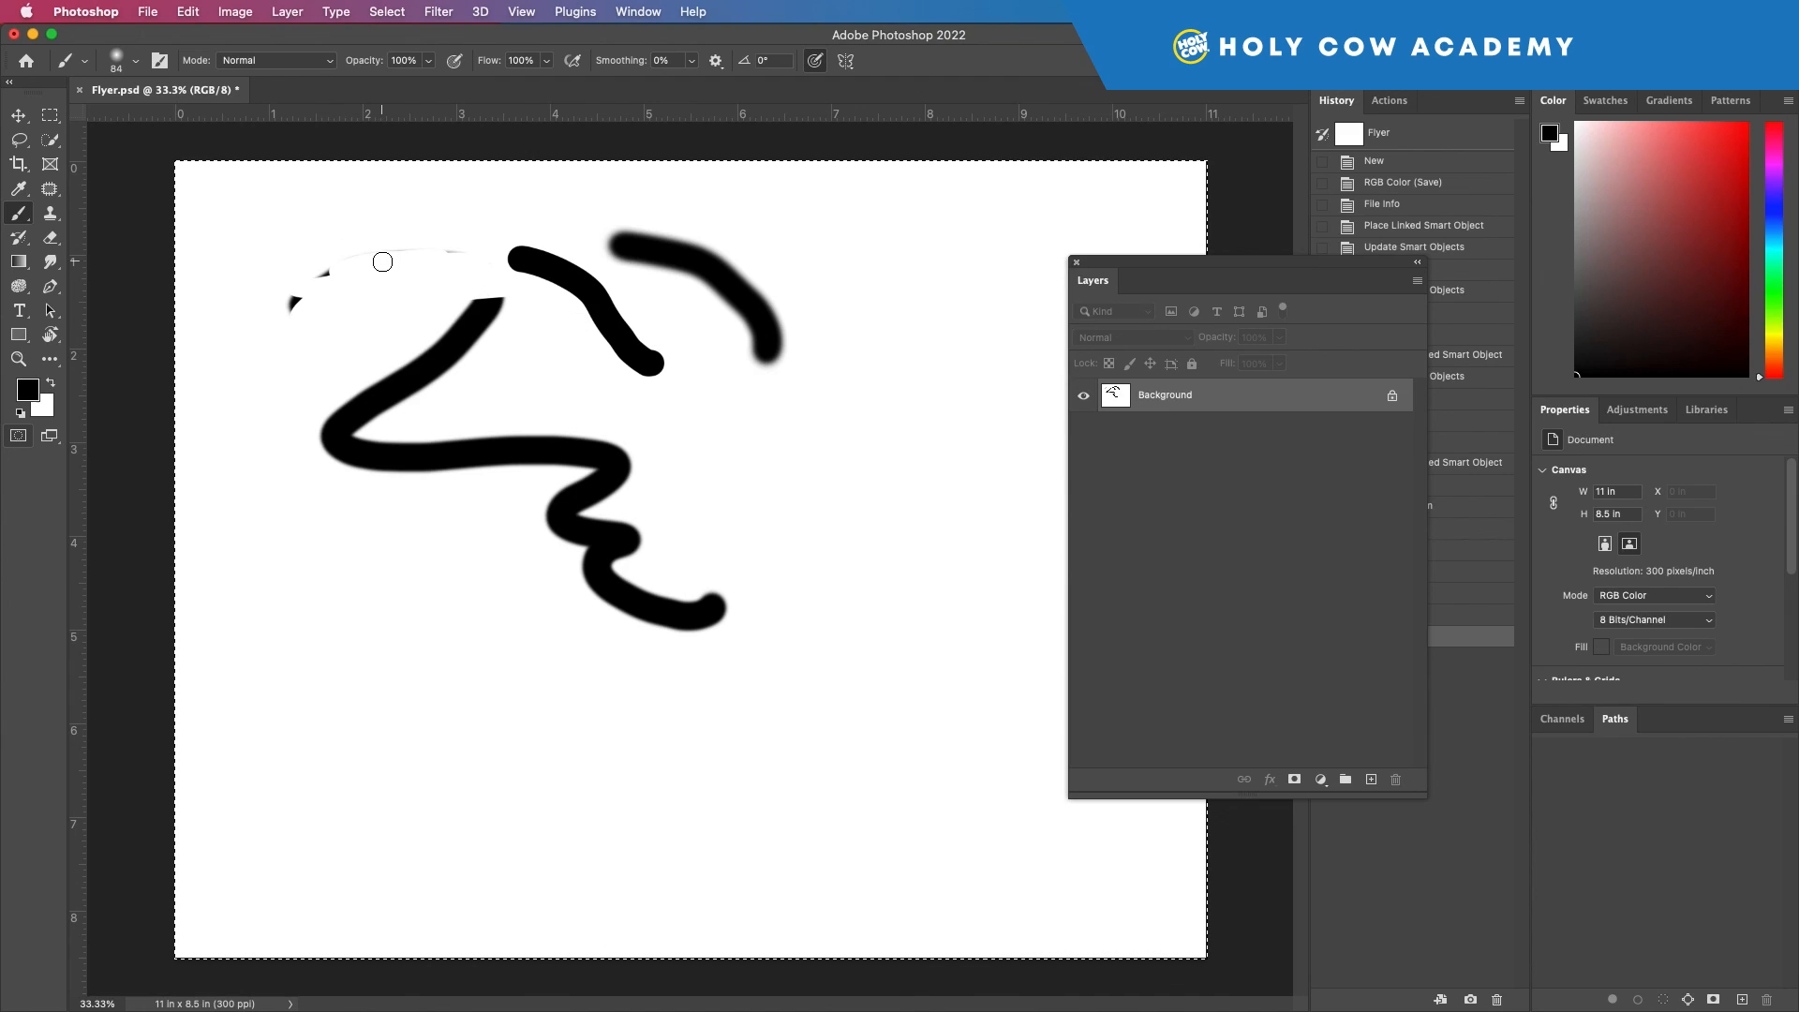
key("super+a")
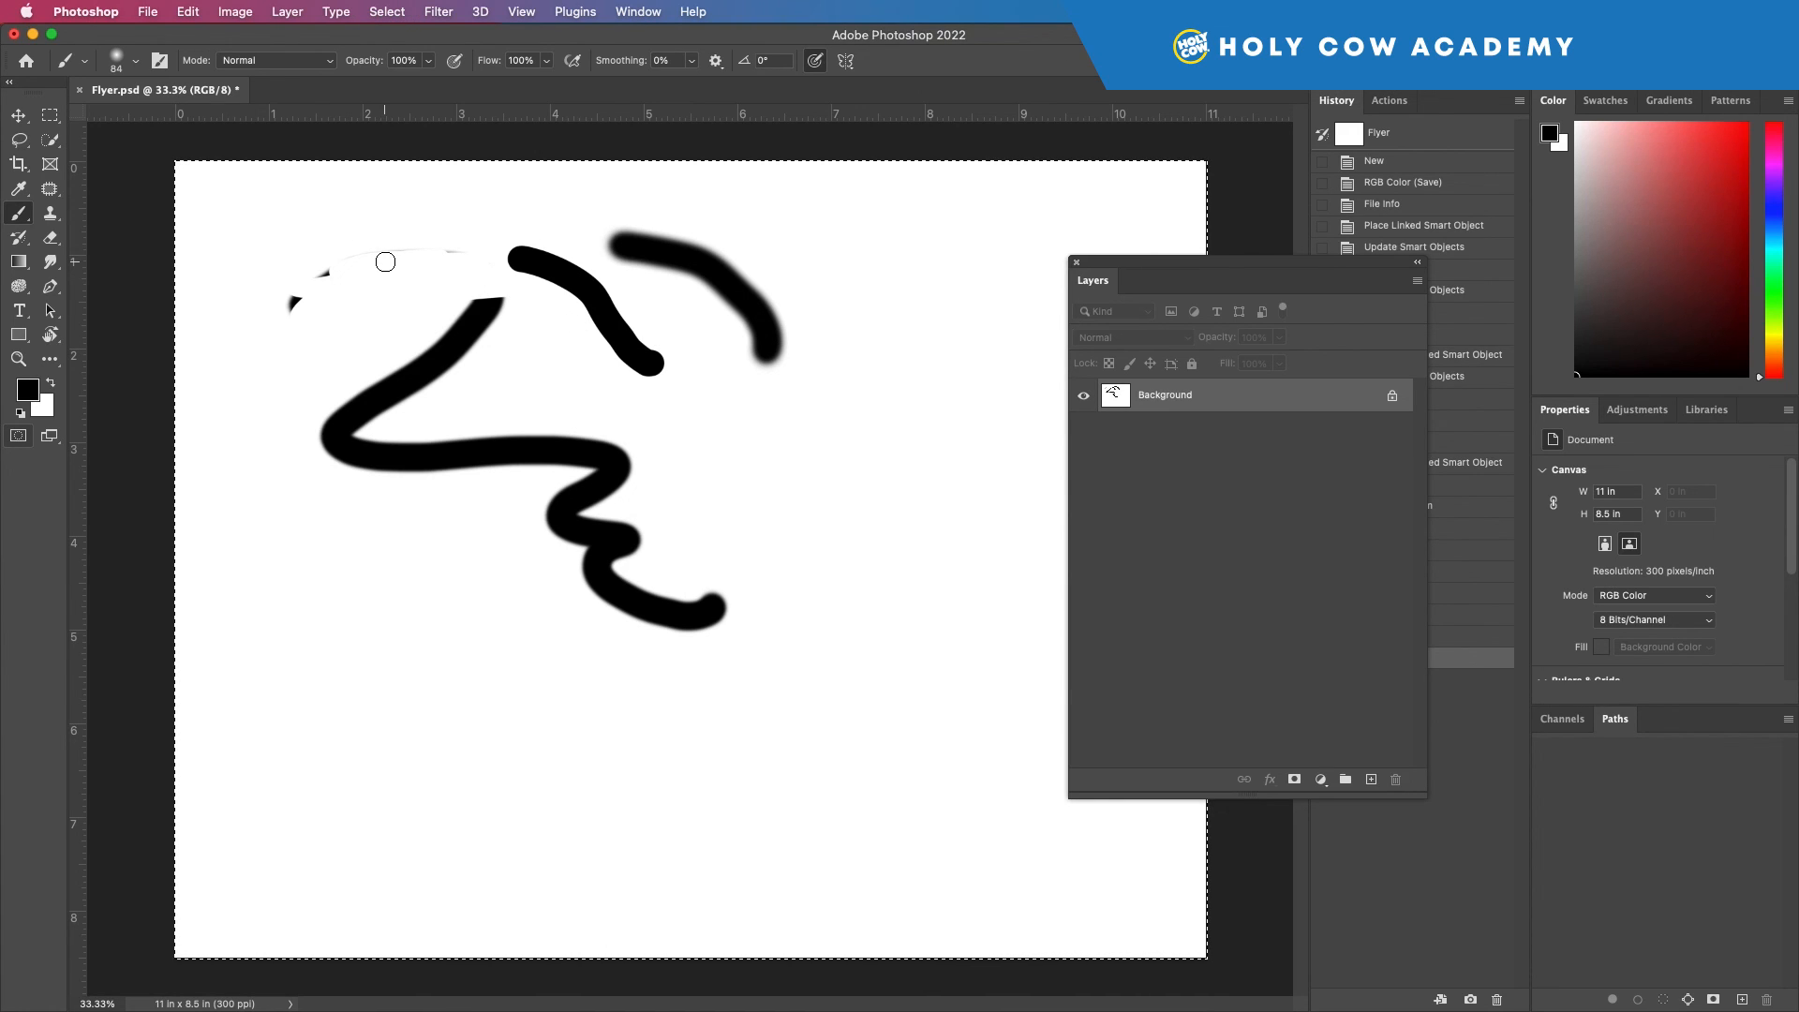
key("super+d")
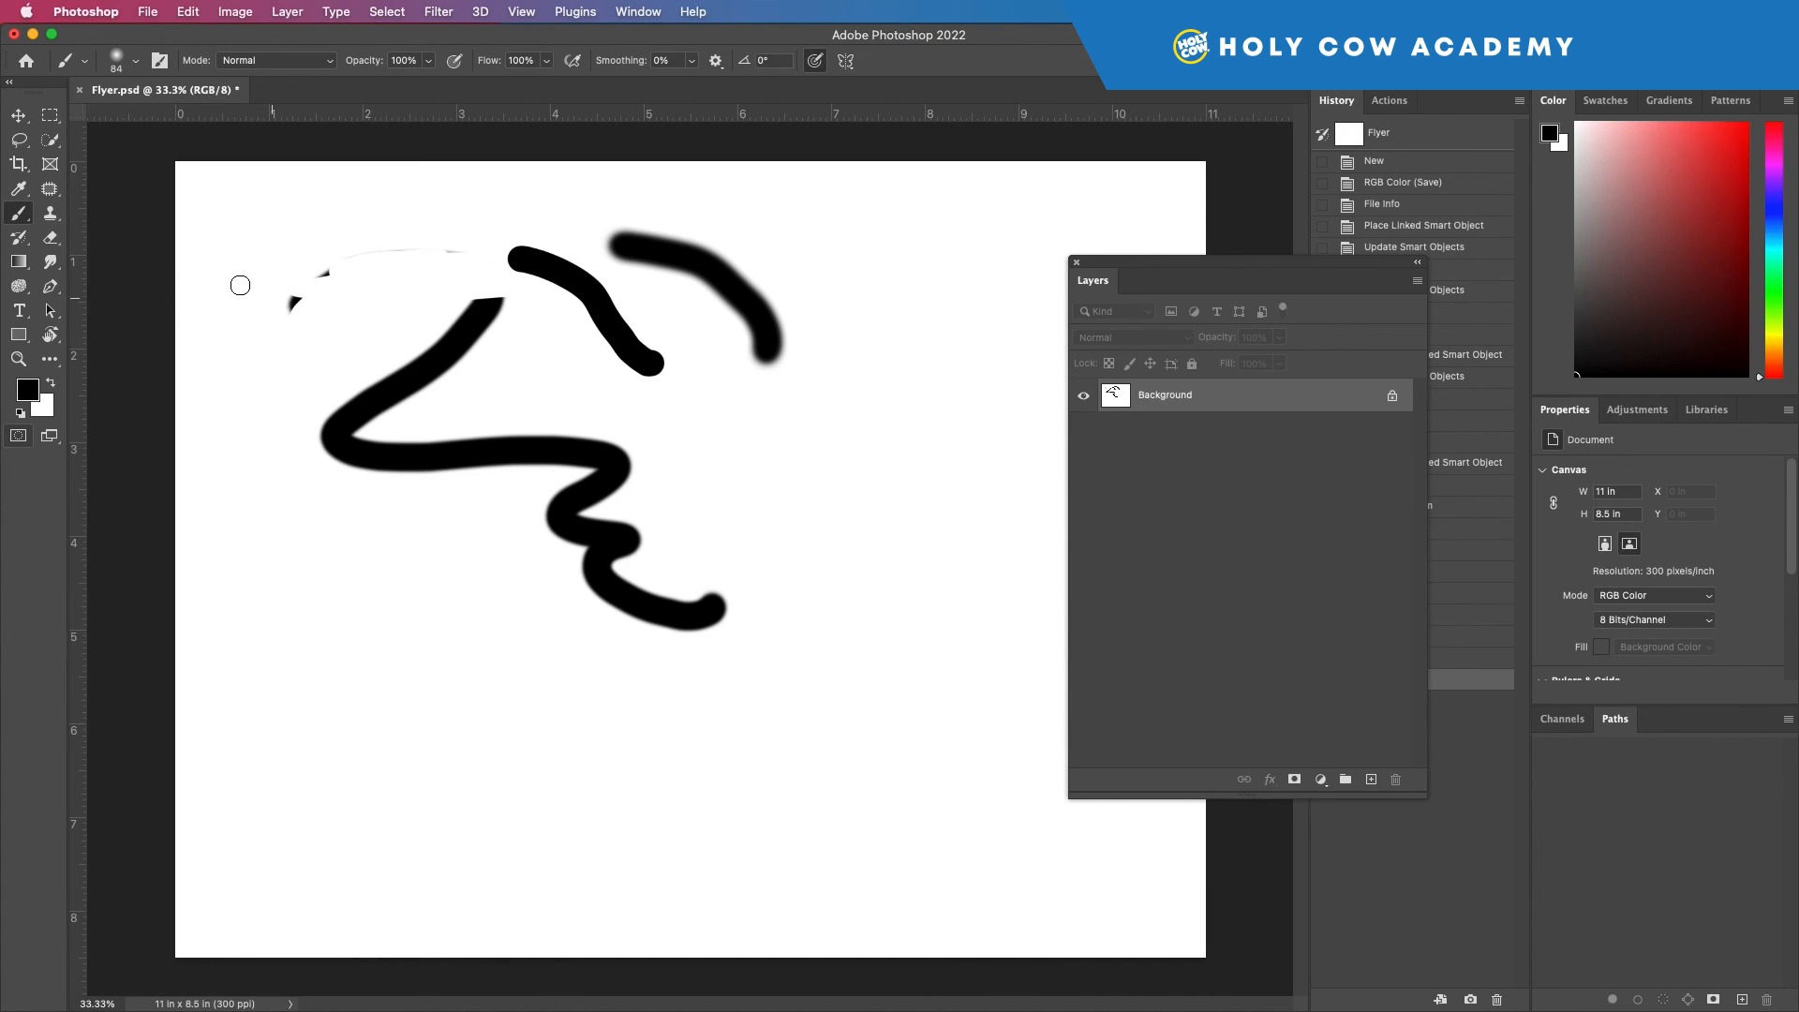
Enlarge the Eraser to 500 px and erase all the black brush strokes from the Background layer
left_click(51, 237)
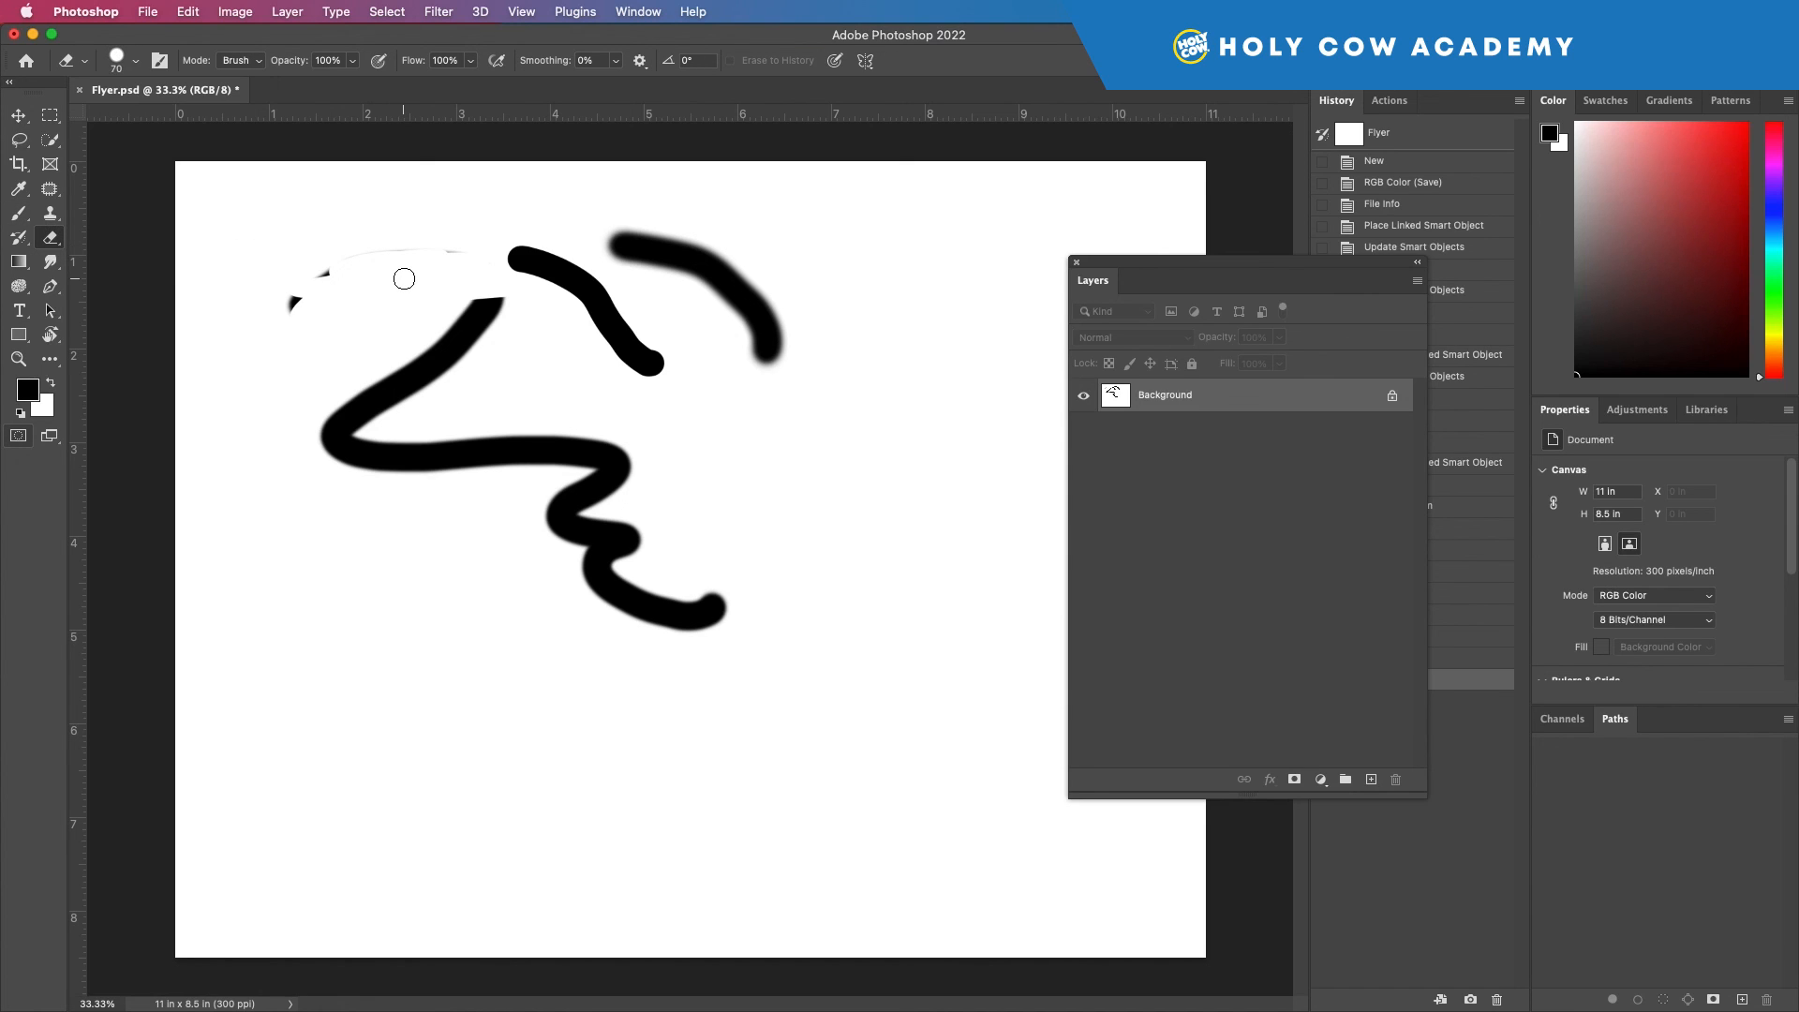
key("bracketright")
key("bracketright")
key("bracketright")
key("bracketright")
key("bracketright")
key("bracketright")
key("bracketright")
key("bracketright")
key("bracketright")
key("bracketright")
mouse_move(341, 289)
left_mouse_down()
mouse_move(756, 326)
mouse_move(445, 436)
mouse_move(352, 422)
mouse_move(747, 643)
mouse_move(642, 542)
left_mouse_up()
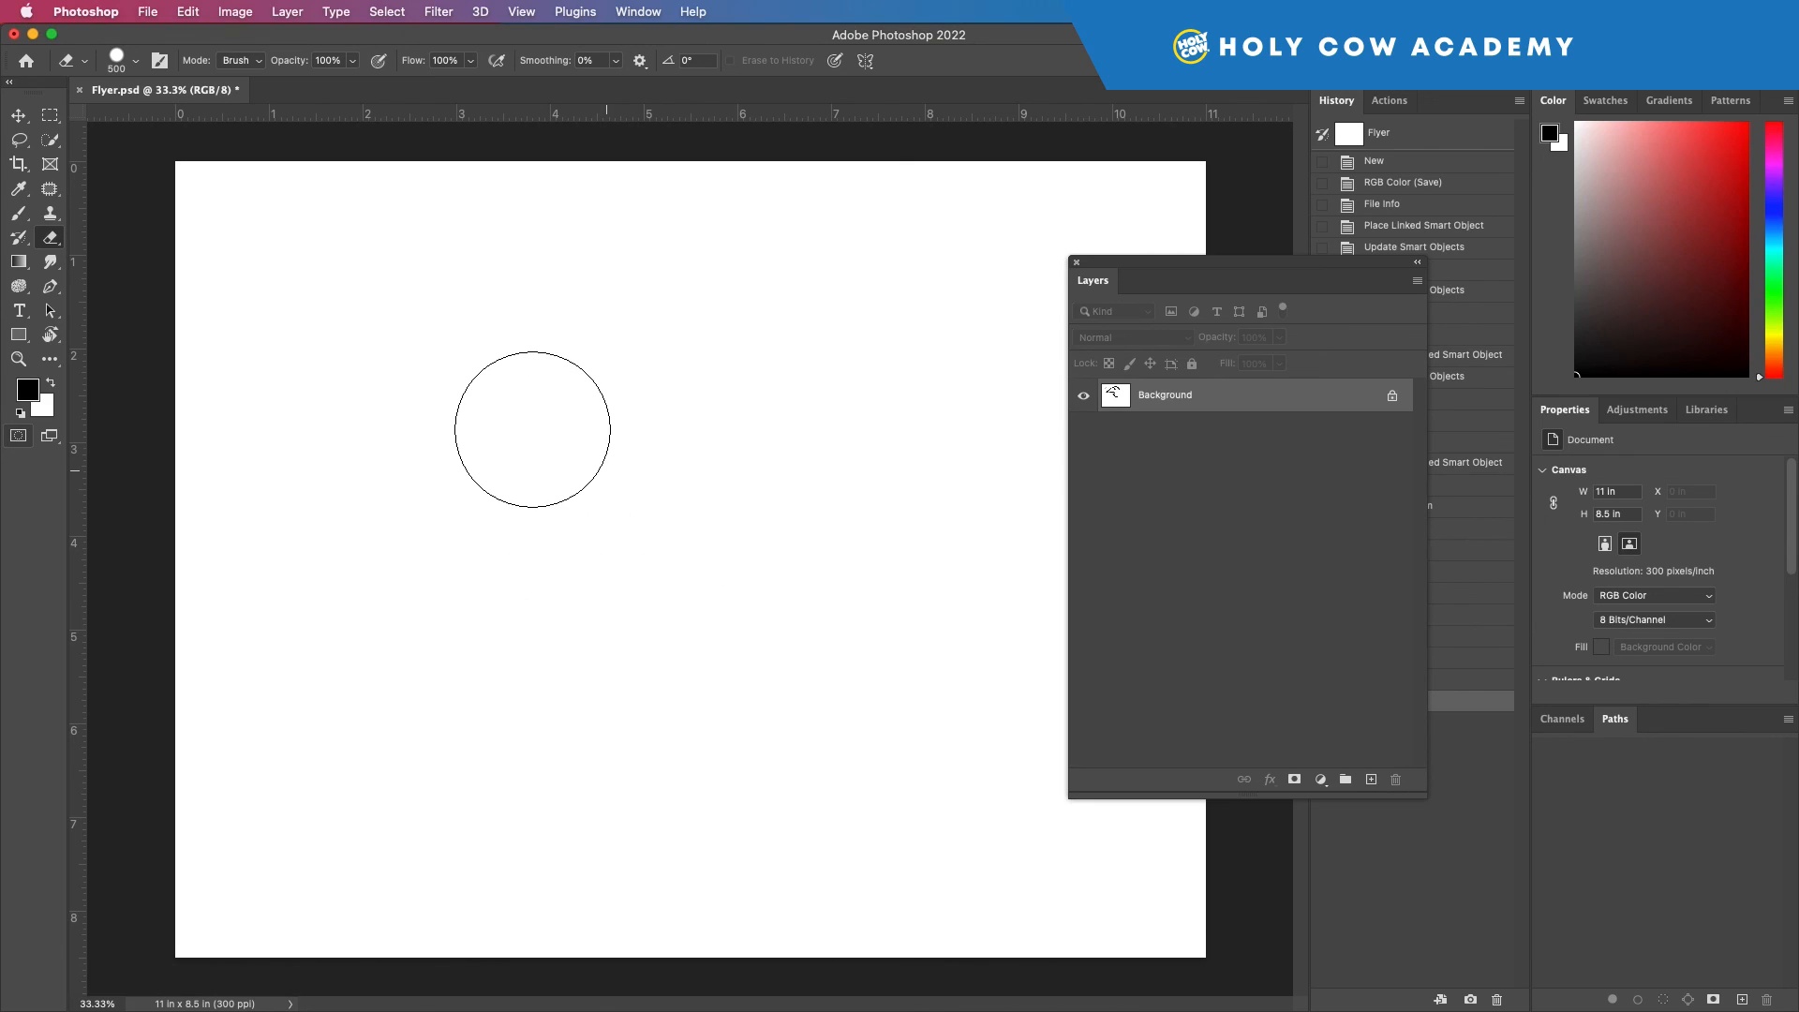